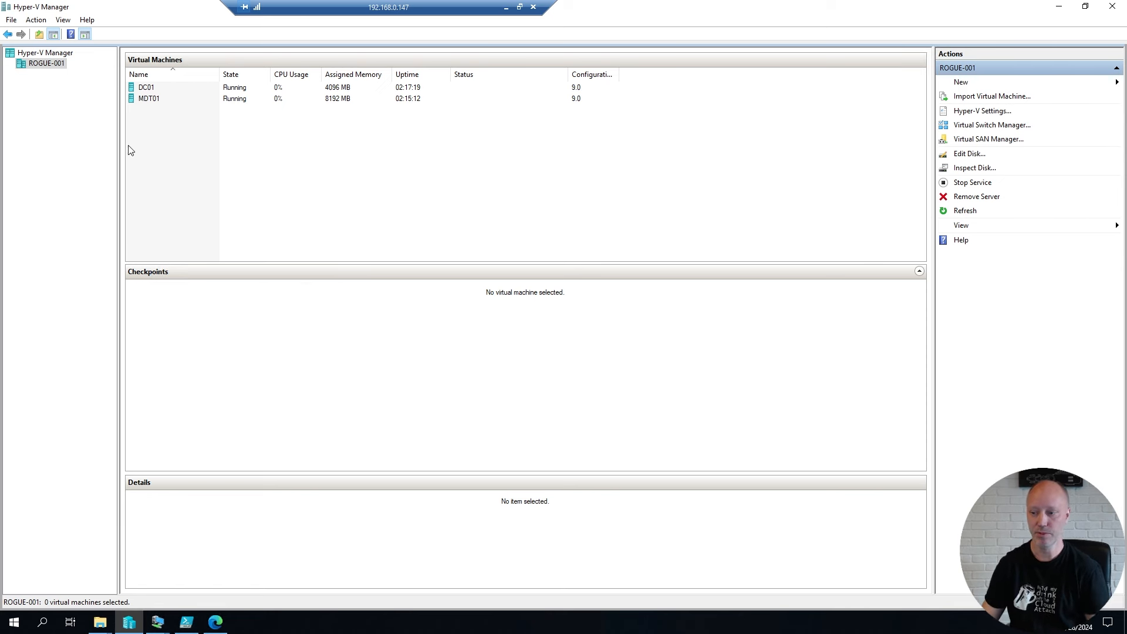
- Switch to the MDT01 virtual machine and review the MDT 8456, hotfix, ADK 22H2 fix and Notepad++ folders in E:\Setup
left_click(156, 622)
left_click(178, 583)
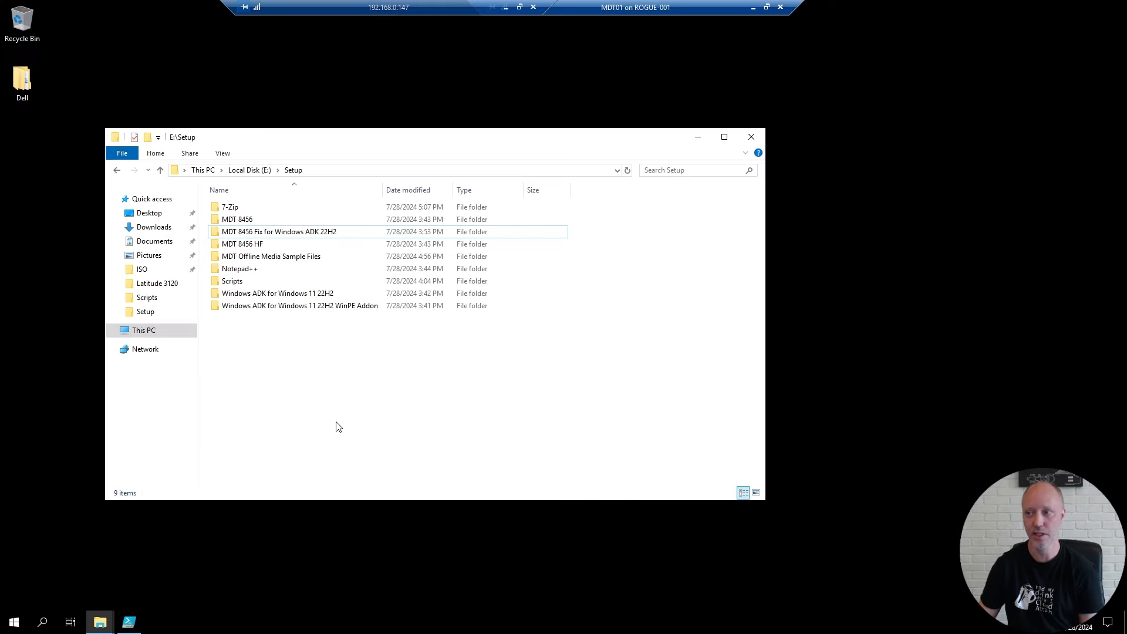
left_click(238, 221)
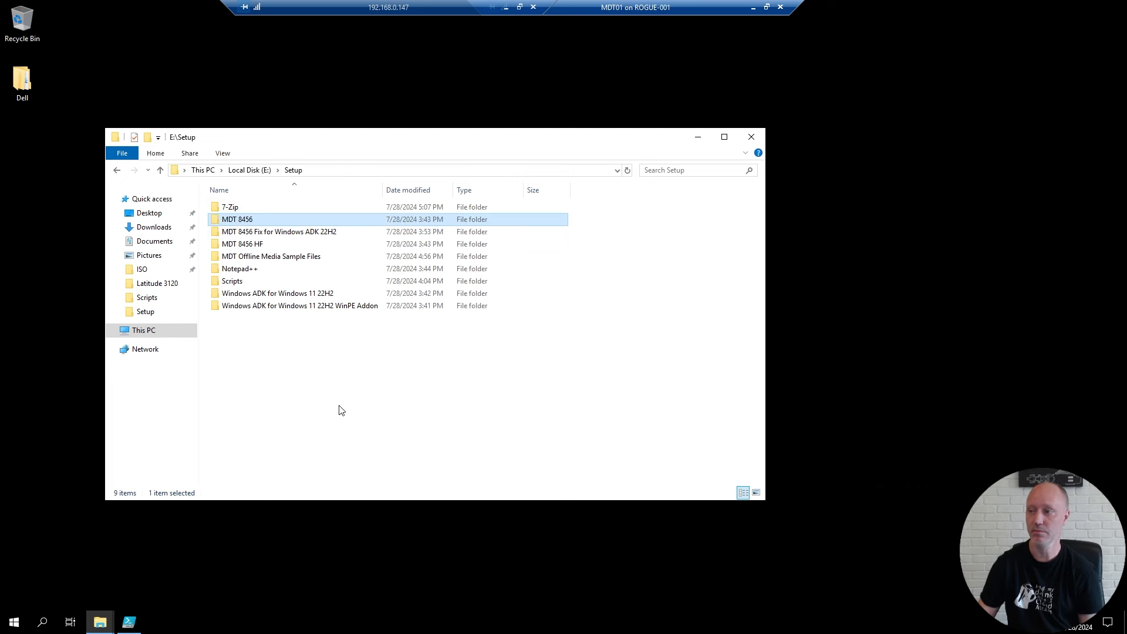
left_click(249, 245)
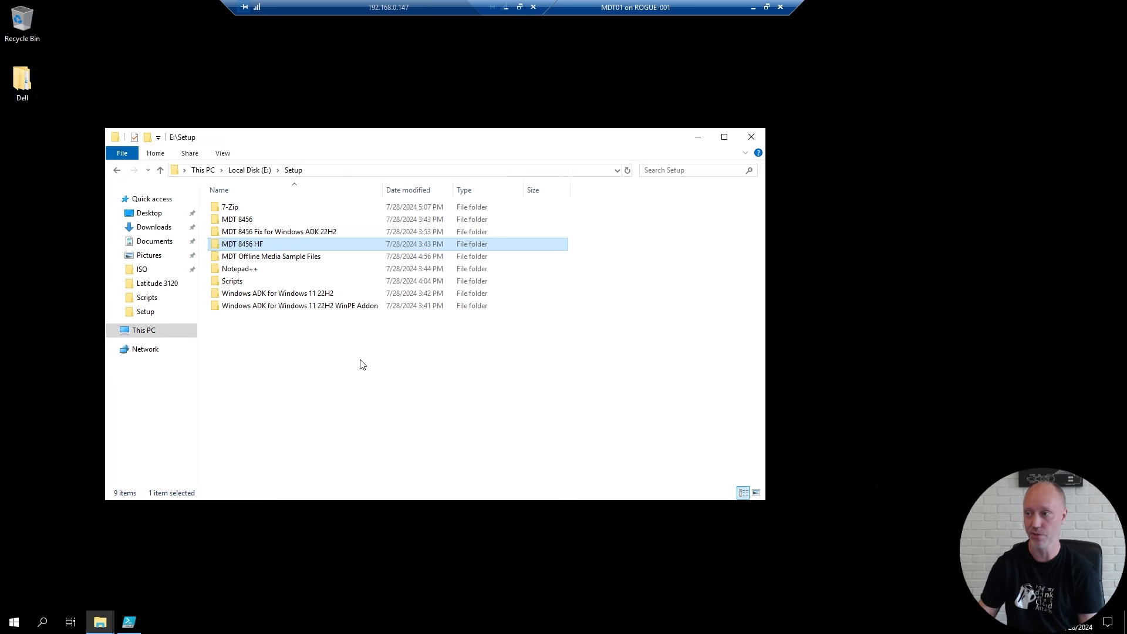
left_click(338, 395)
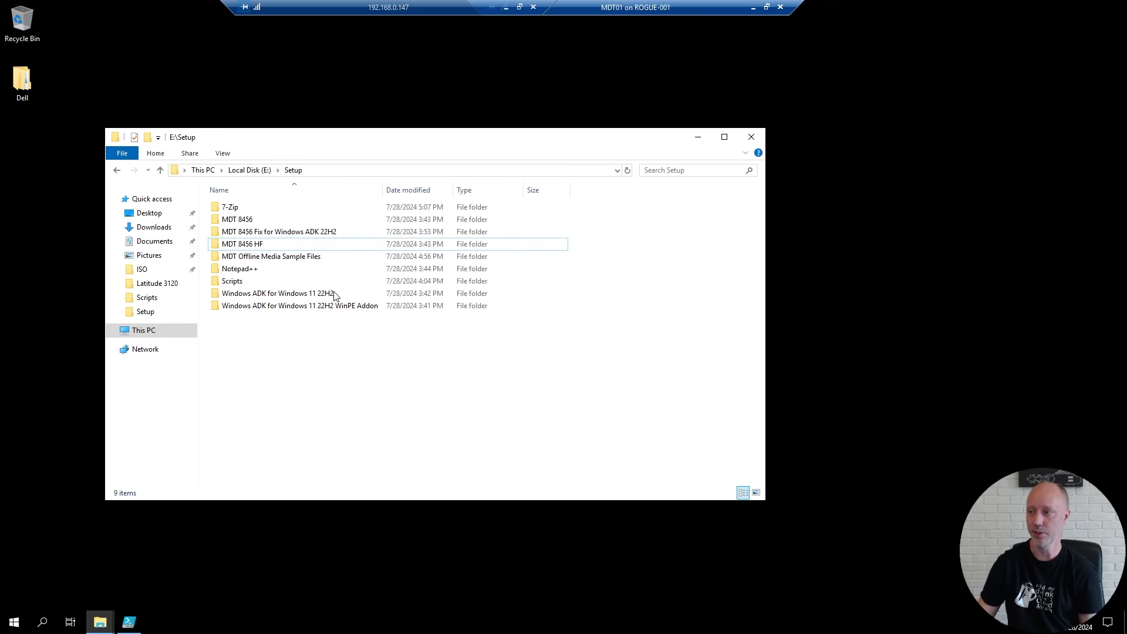
left_click(304, 233)
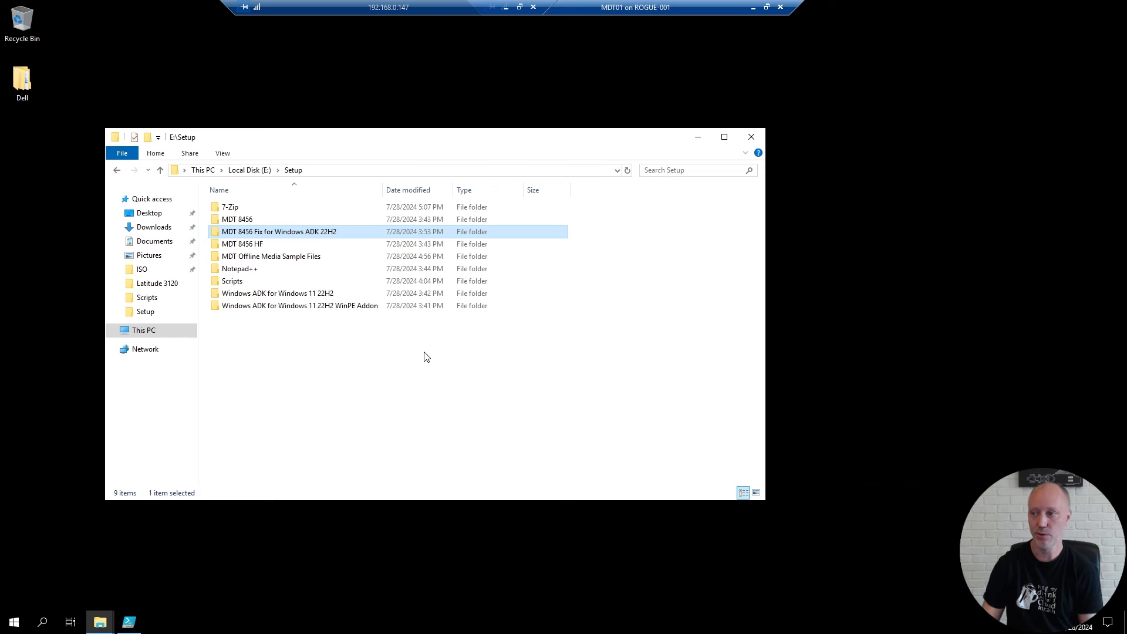
left_click(253, 270)
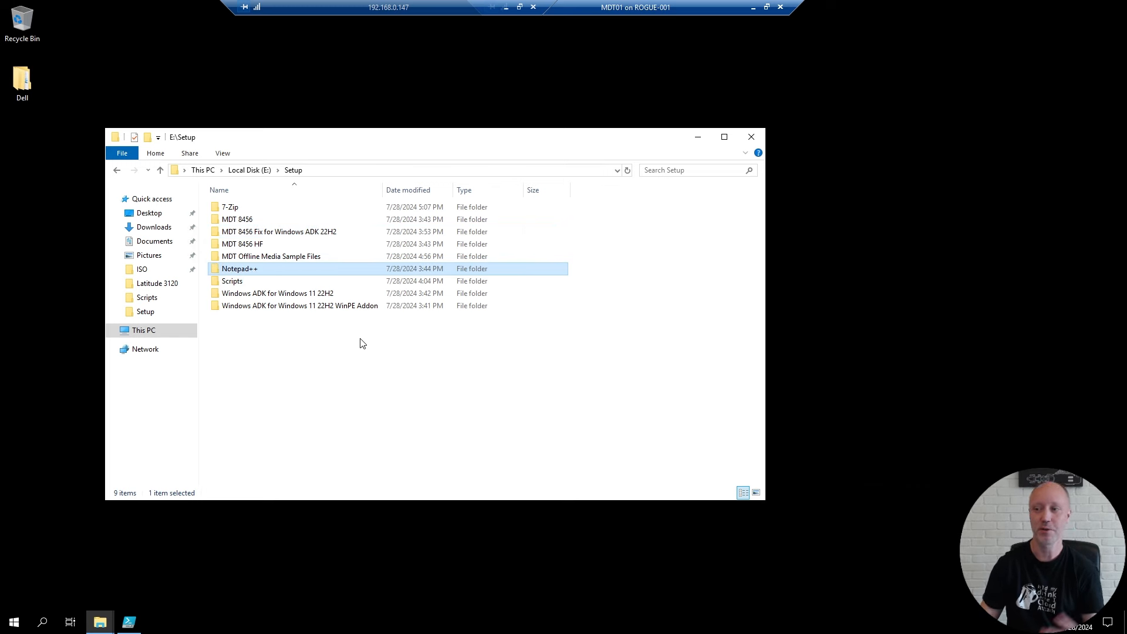
left_click(369, 409)
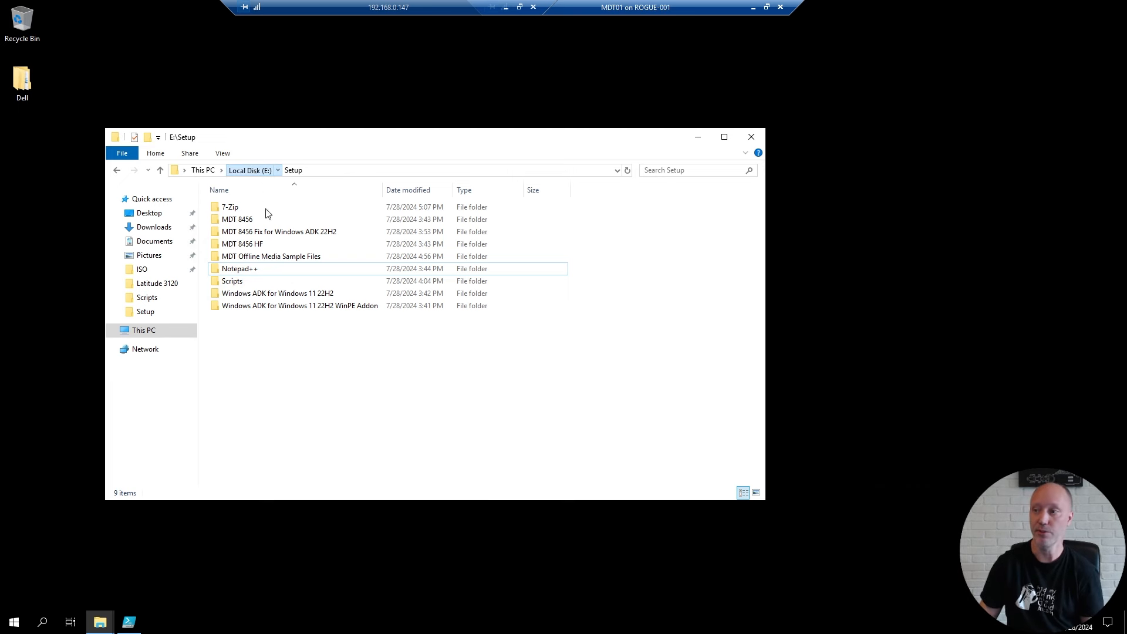
- Examine the E:\Drivers folder, looking into Windows 11 x64\Dell and WinPE 11 x64
key("alt+Up")
left_click(244, 209)
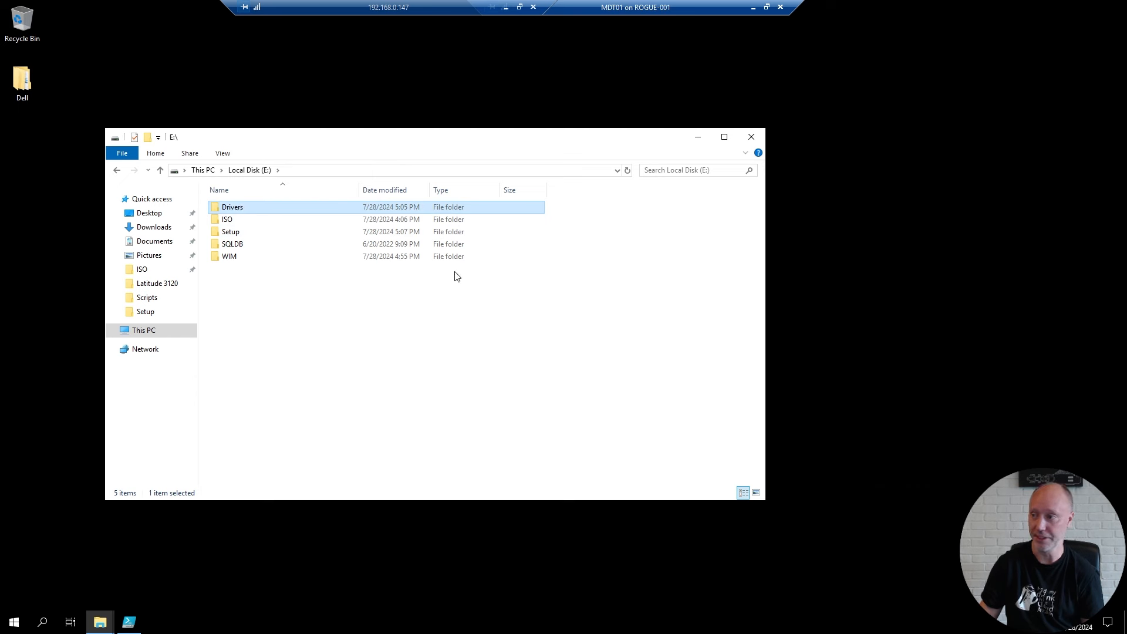
key("Return")
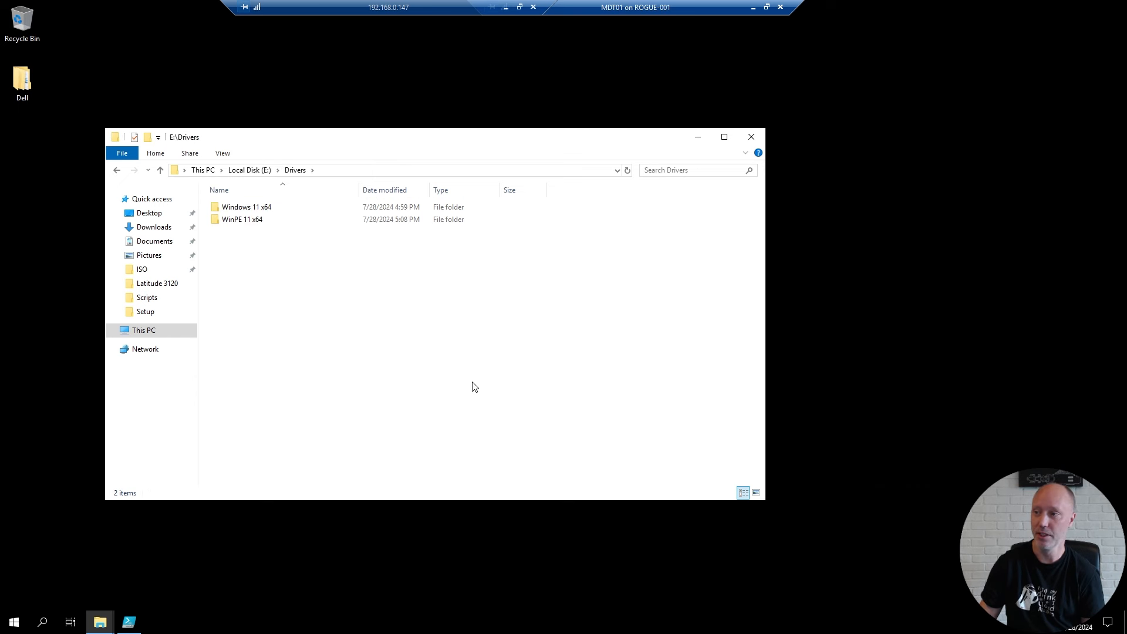
left_click(250, 209)
key("Return")
left_click(222, 210)
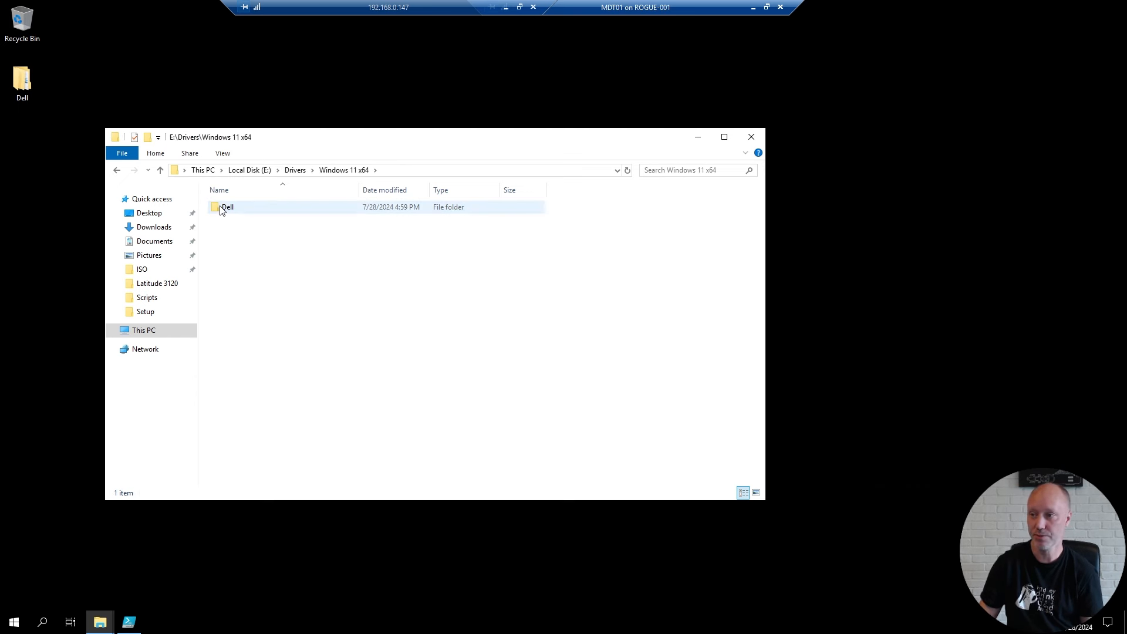
key("Return")
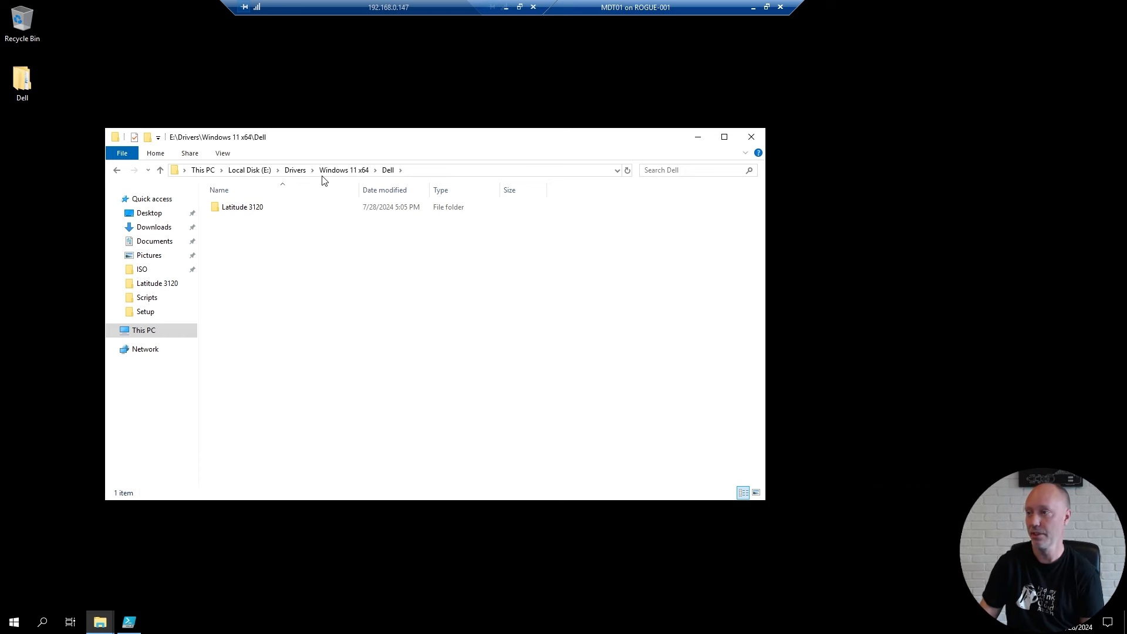
left_click(297, 172)
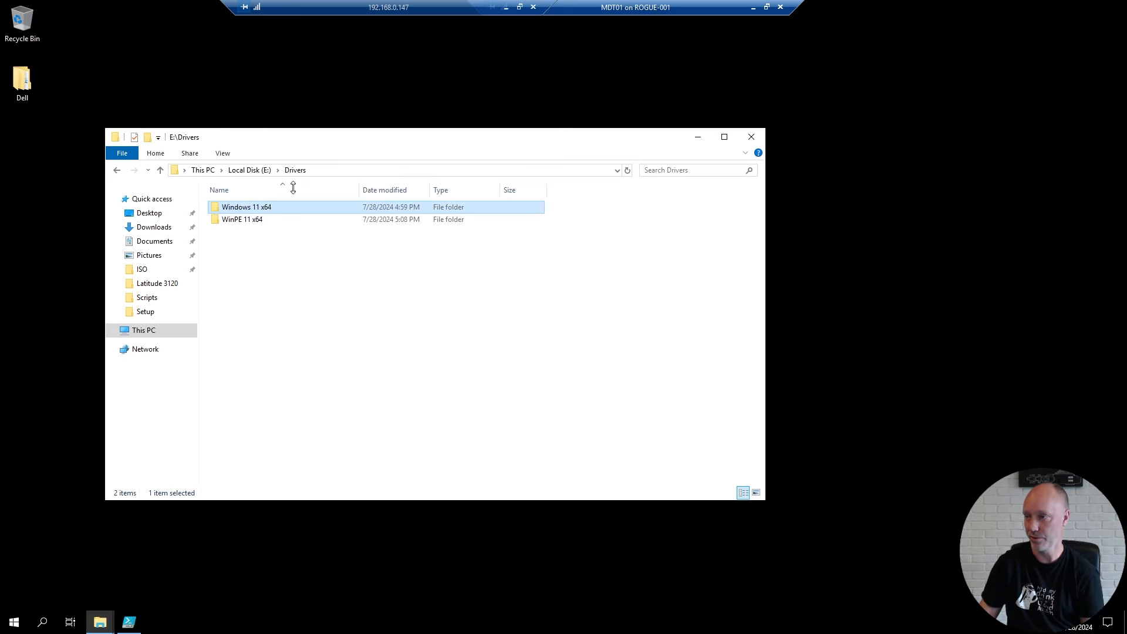
double_click(246, 221)
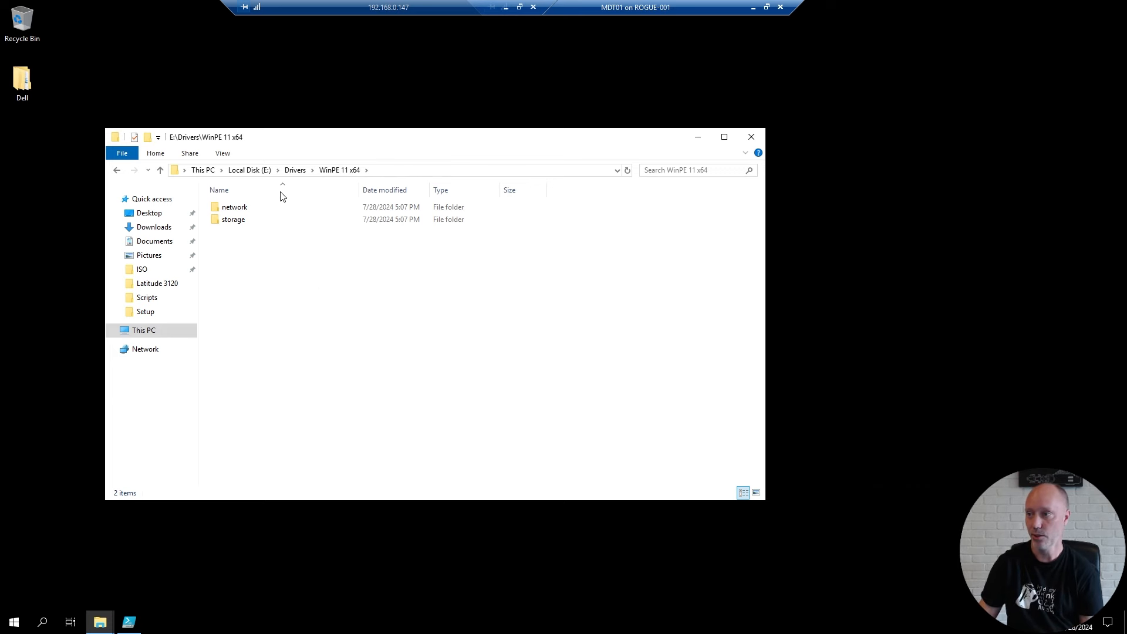
- Look at the Windows 11 Business Editions 23H2 image in E:\ISO, widening the name column to fit the full file name
left_click(249, 171)
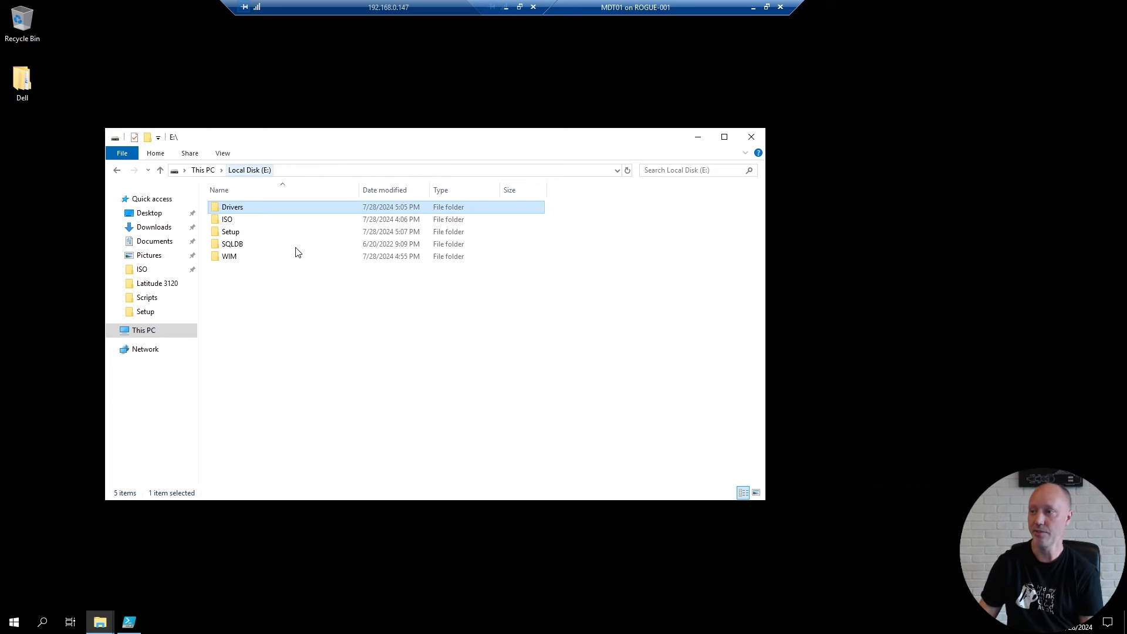
left_click(227, 221)
key("Return")
left_click_drag(360, 190, 471, 187)
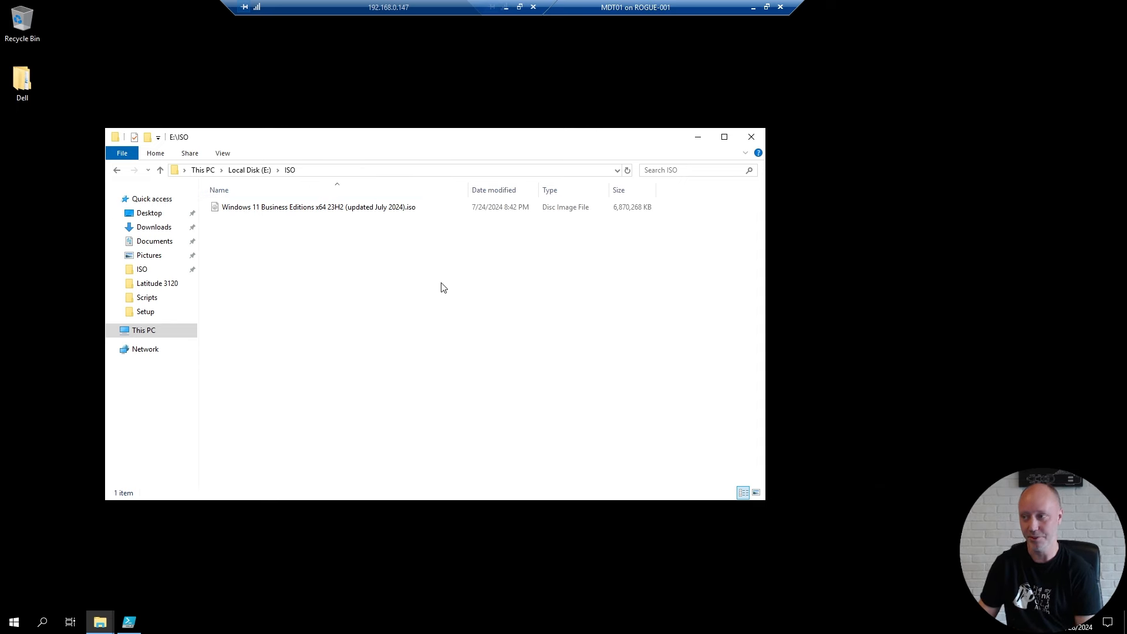
left_click(389, 210)
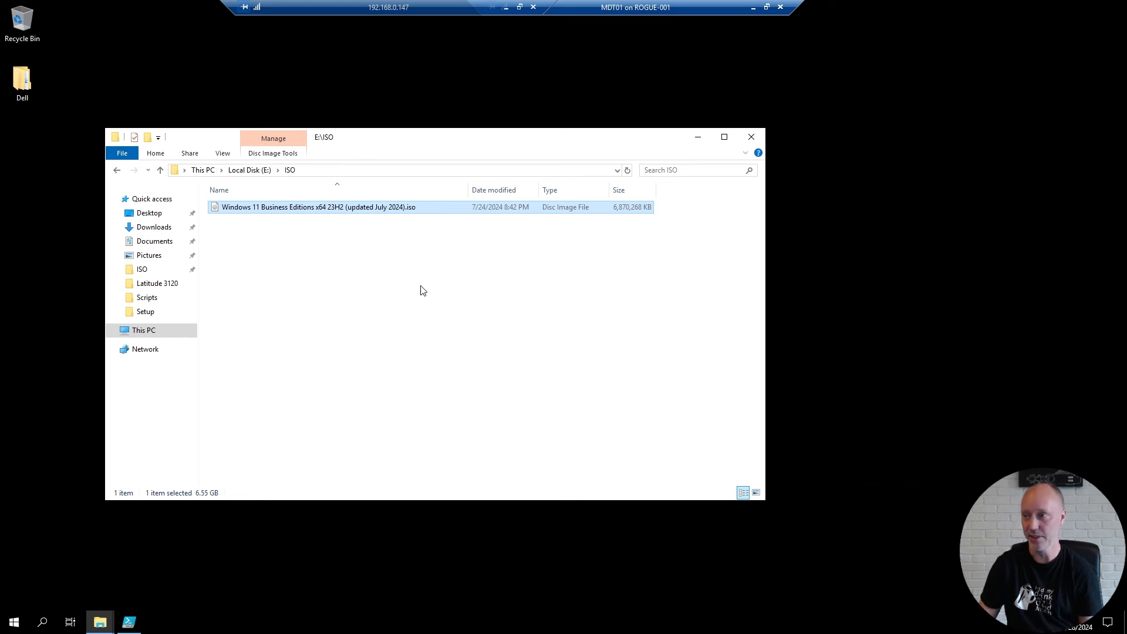
left_click(394, 298)
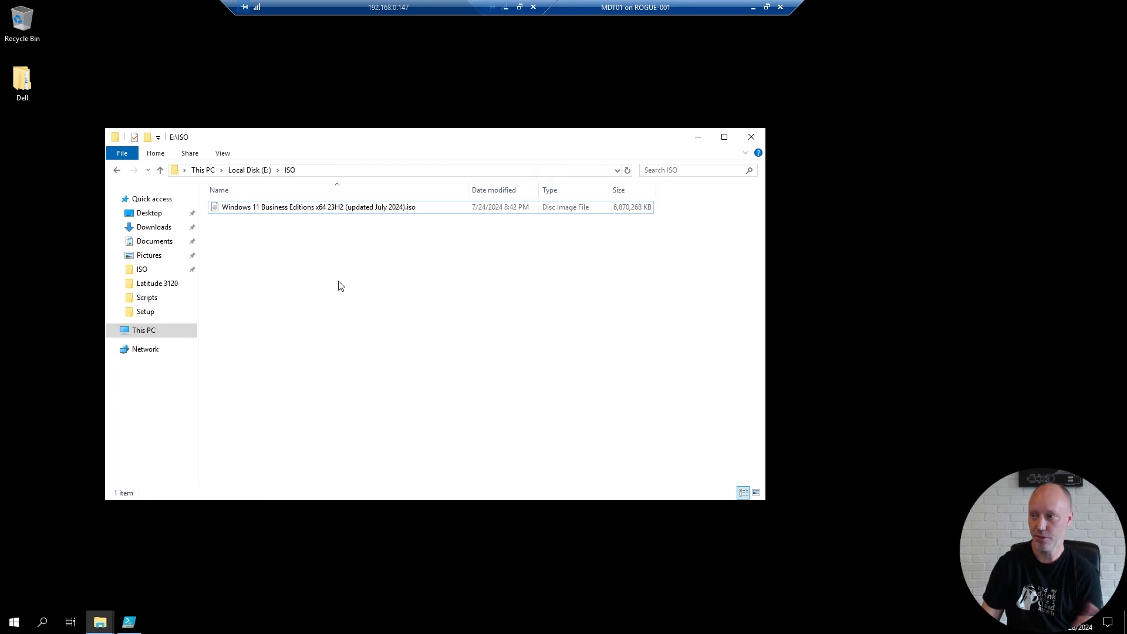
- Launch adksetup.exe from E:\Setup\Windows ADK for Windows 11 22H2
left_click(249, 171)
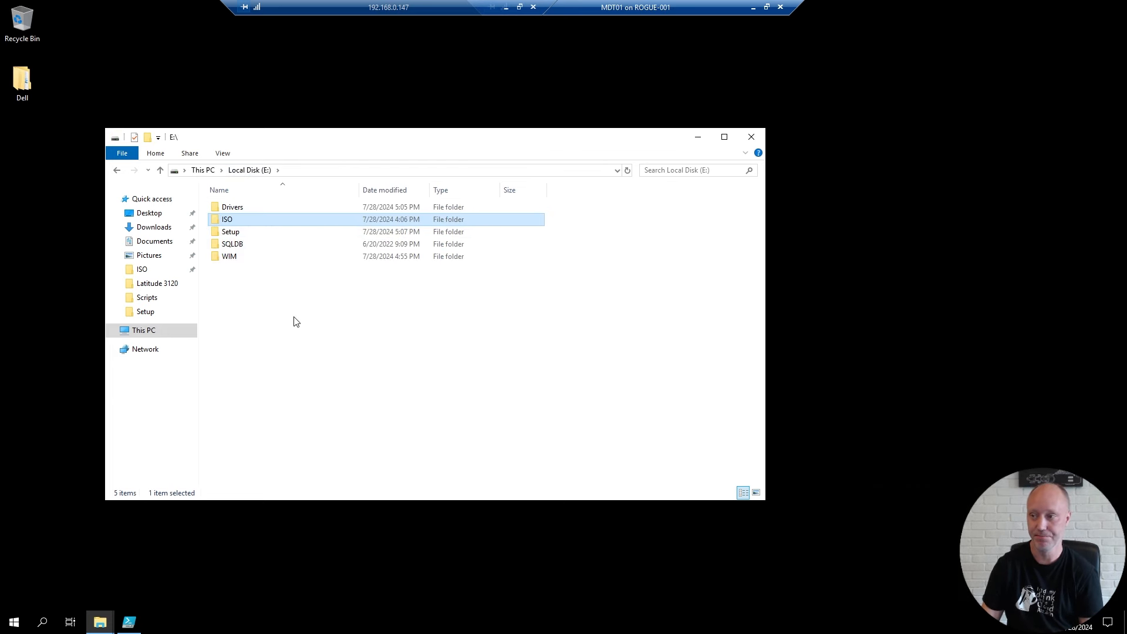
double_click(230, 232)
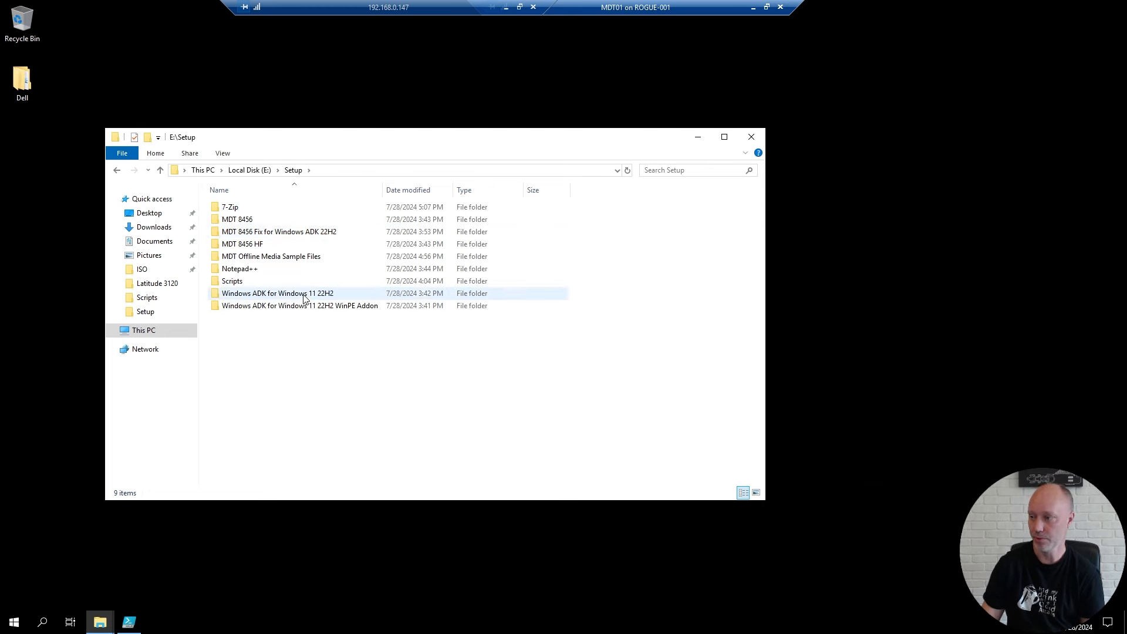
double_click(303, 293)
double_click(242, 220)
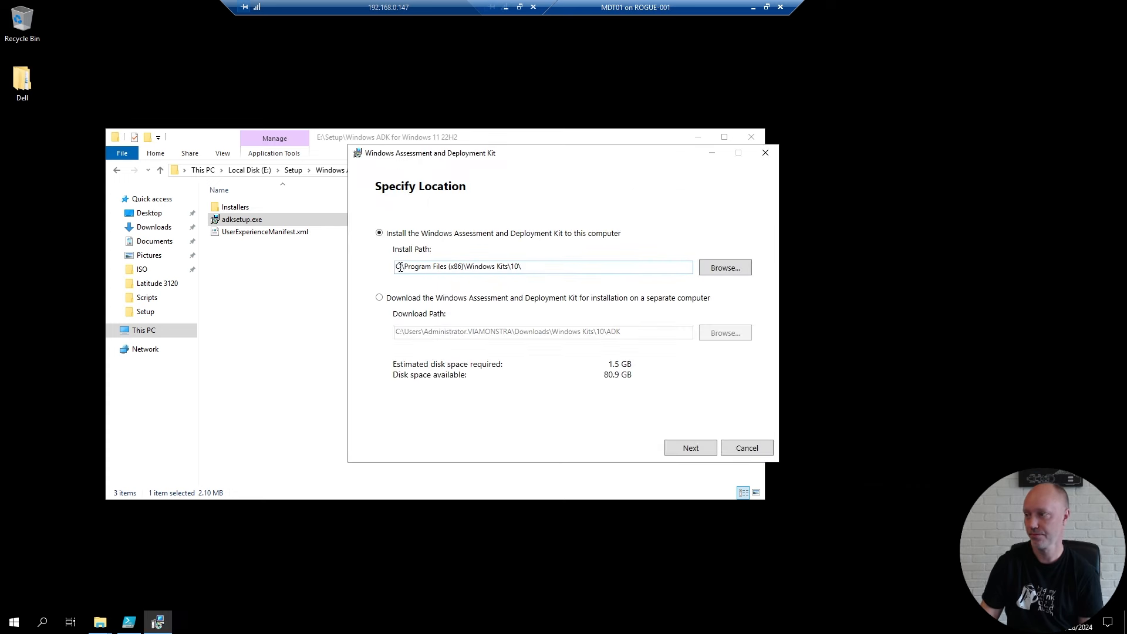
- Keep the default ADK install path, choose No for Microsoft insights collection, and accept the license agreement
left_click(691, 449)
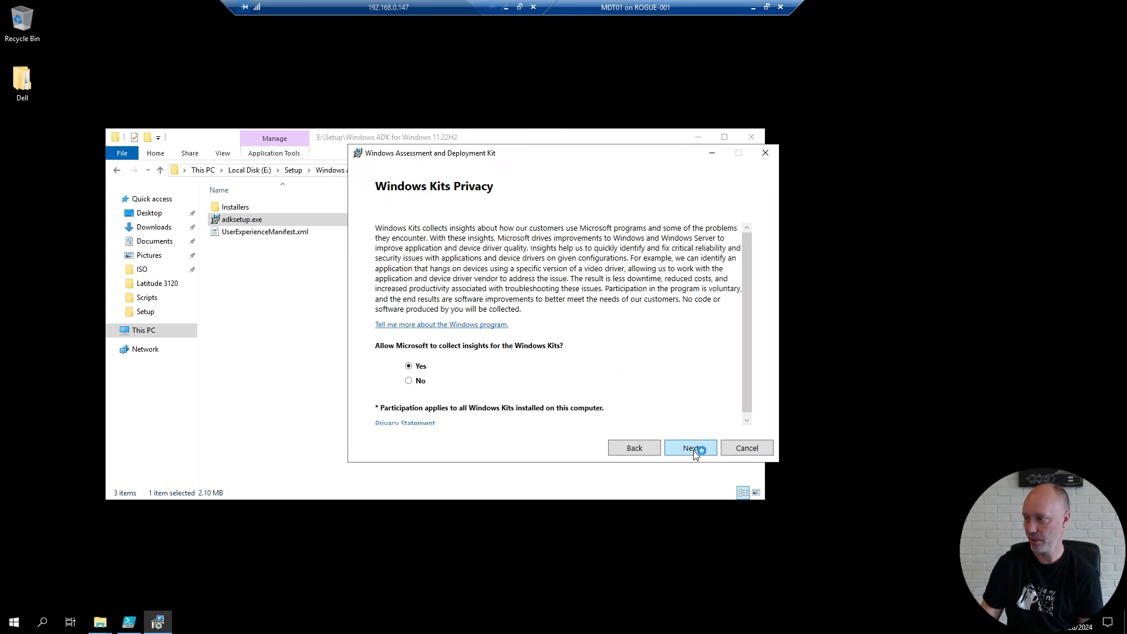
left_click(414, 381)
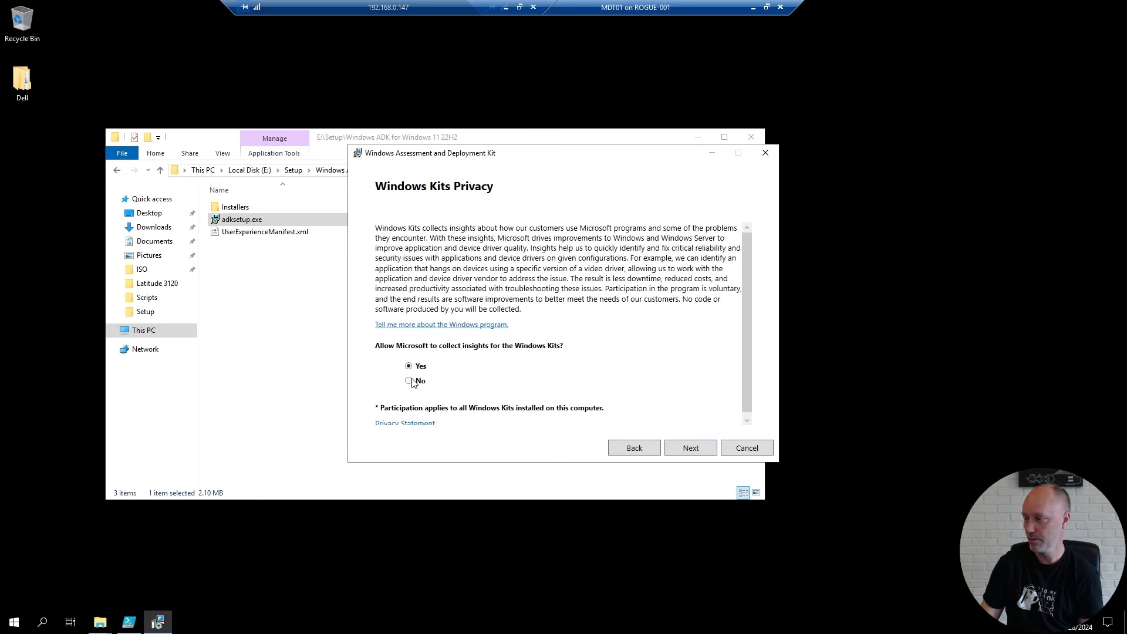
left_click(691, 448)
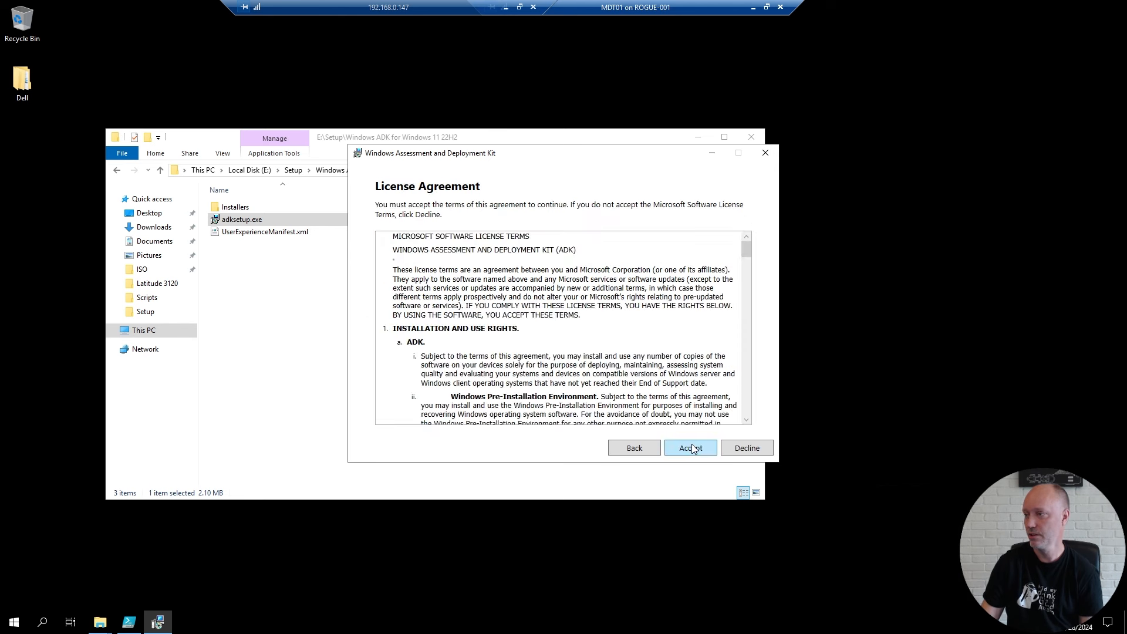
left_click(692, 449)
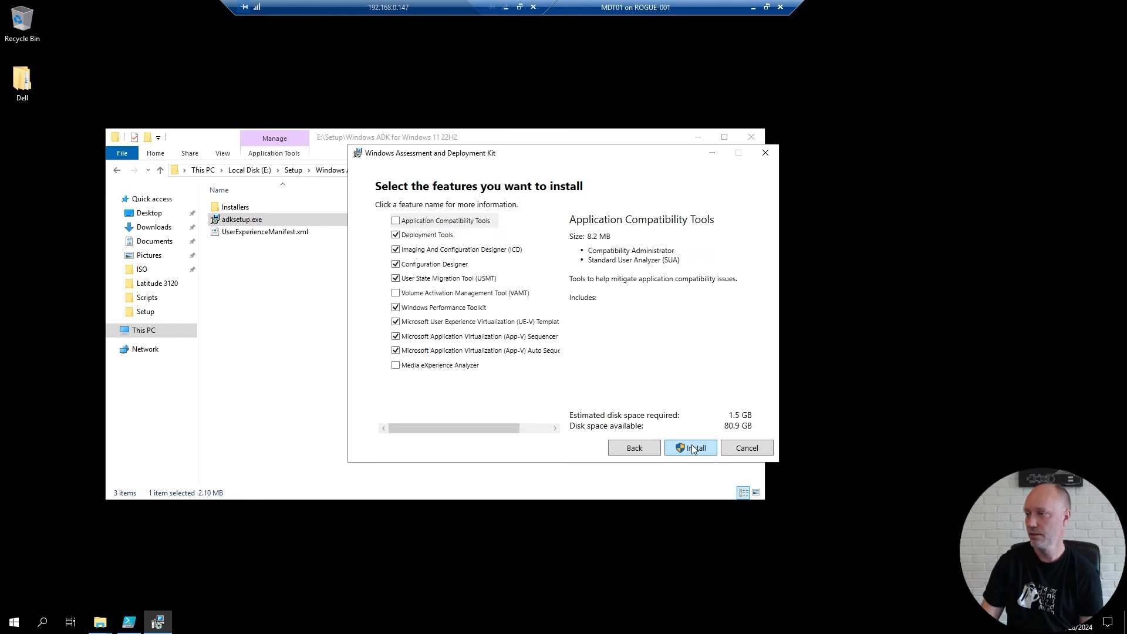
- Exclude Windows Performance Toolkit, UE-V Template Generator, App-V Sequencer and App-V Auto Sequencer from the ADK features
left_click(396, 308)
left_click(396, 322)
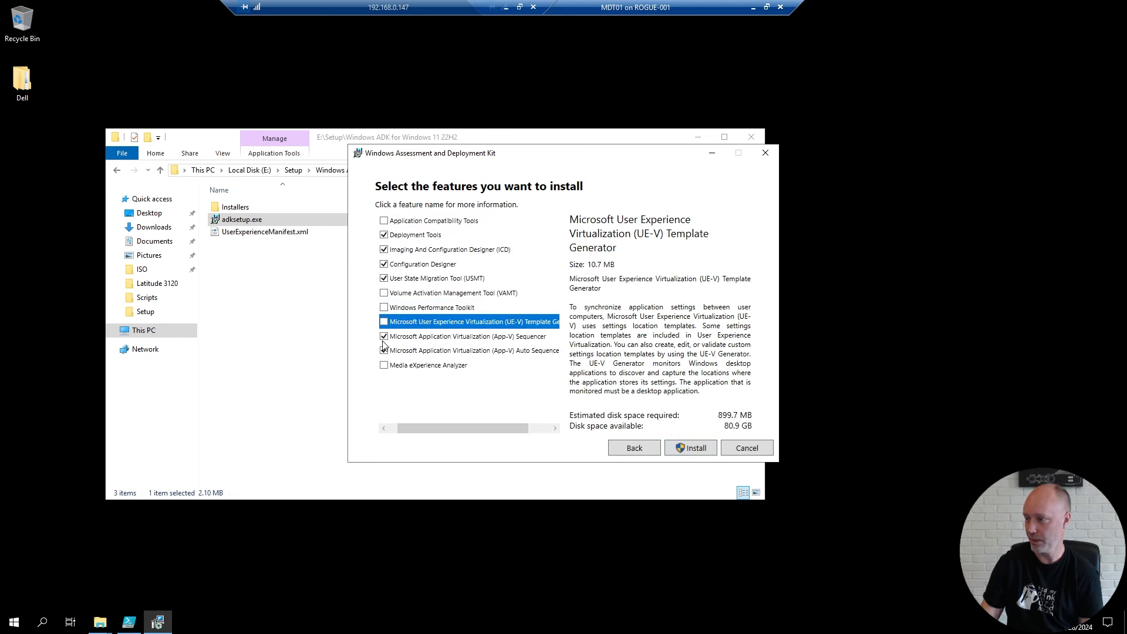
left_click(384, 341)
left_click(384, 351)
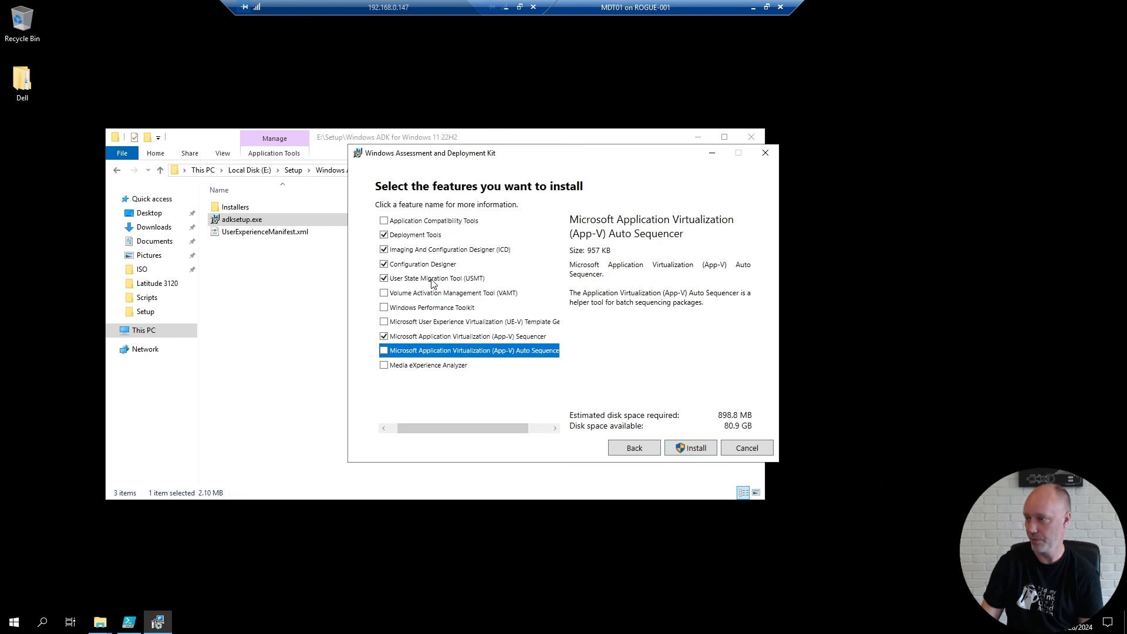
left_click(384, 336)
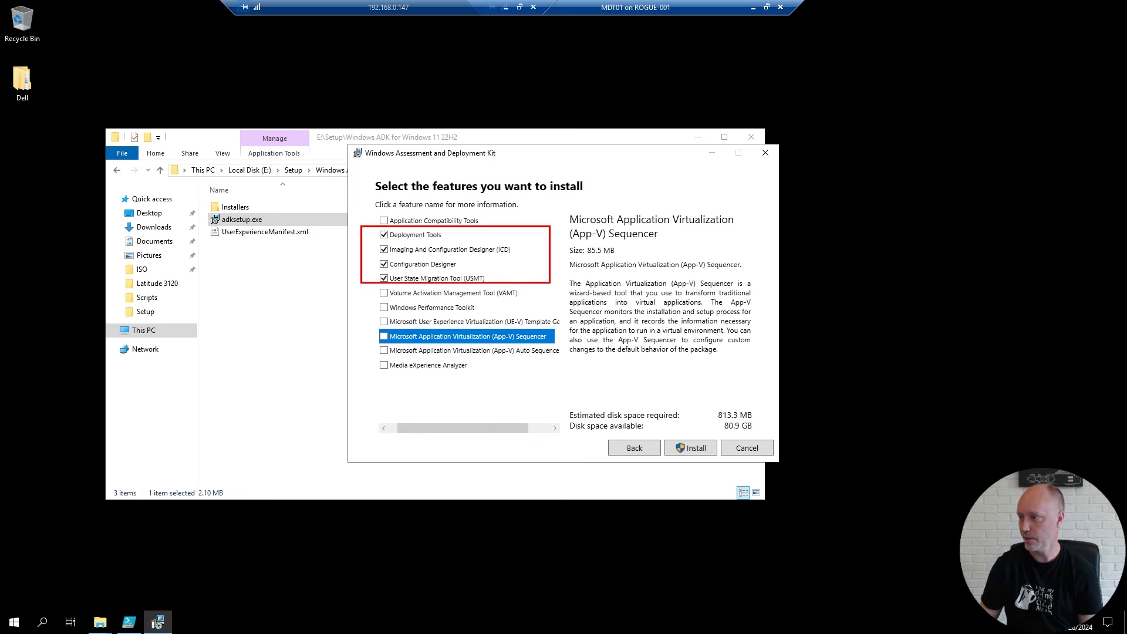
- Install the selected ADK features and close the setup wizard when it finishes
left_click(697, 449)
left_click(523, 393)
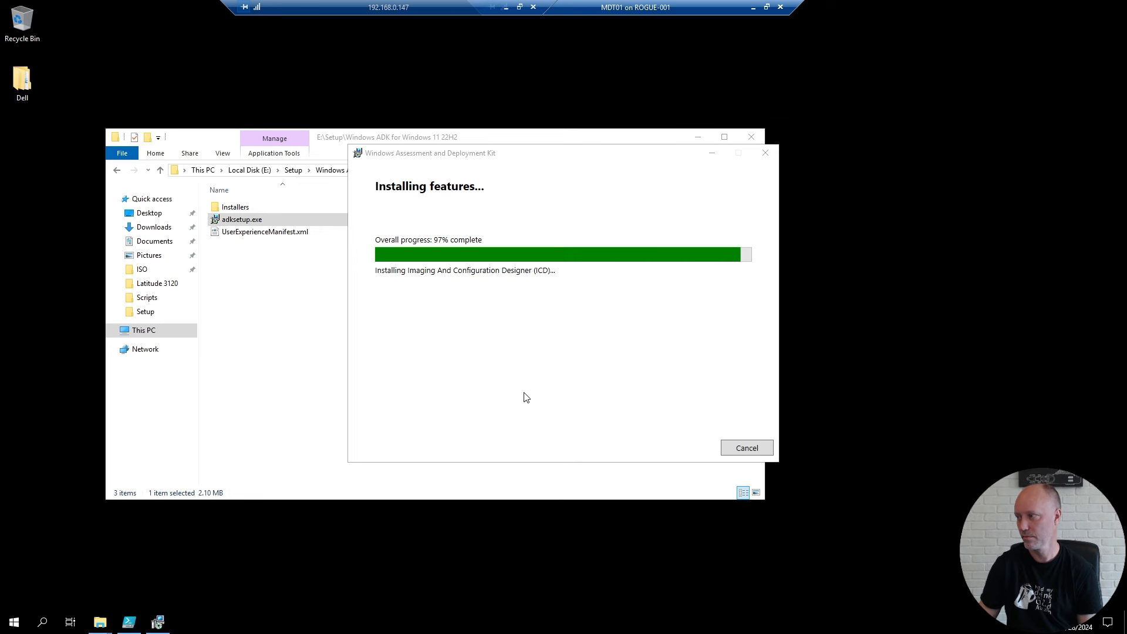
left_click(747, 447)
left_click(428, 359)
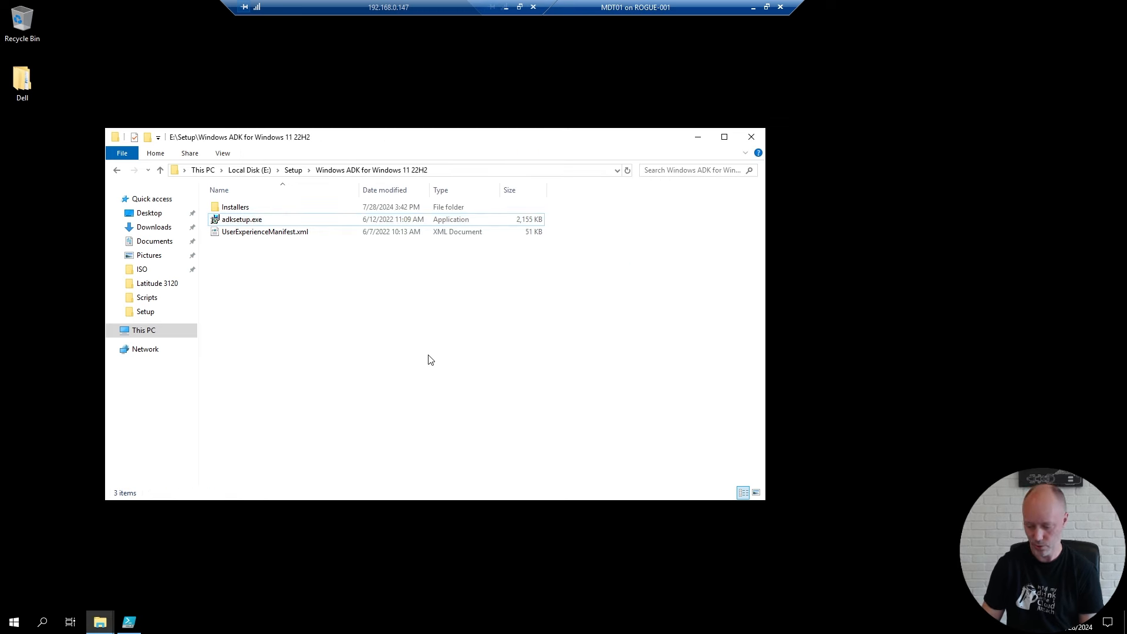
- Launch adkwinpesetup.exe from the Windows ADK for Windows 11 22H2 WinPE Addon folder in E:\Setup and keep the default install path
key("BackSpace")
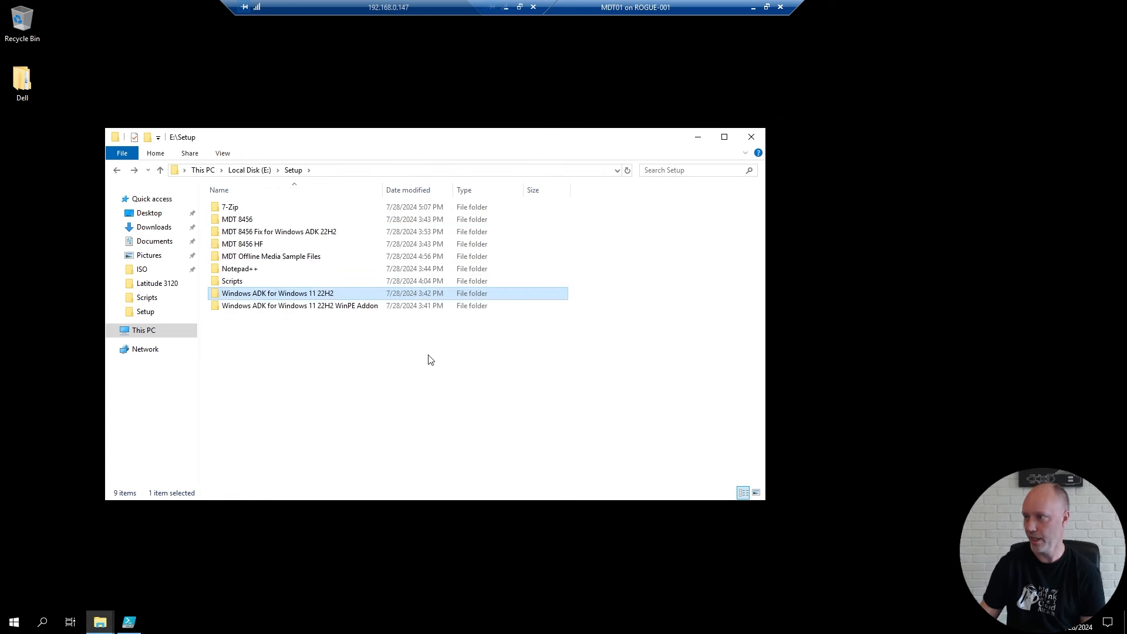
double_click(336, 306)
double_click(254, 220)
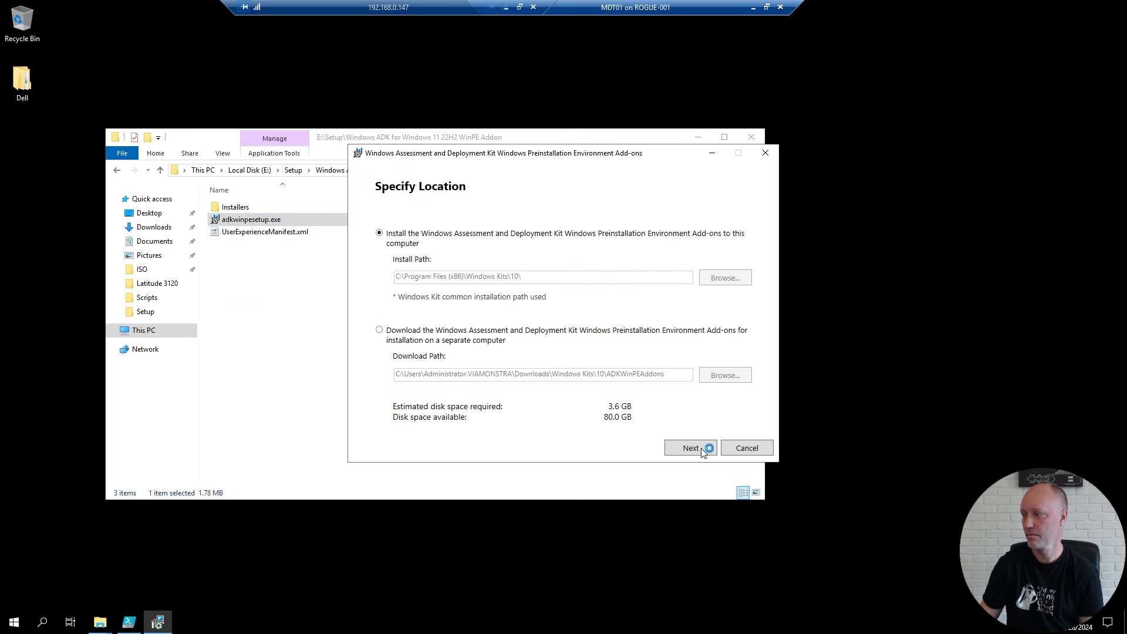
left_click(702, 450)
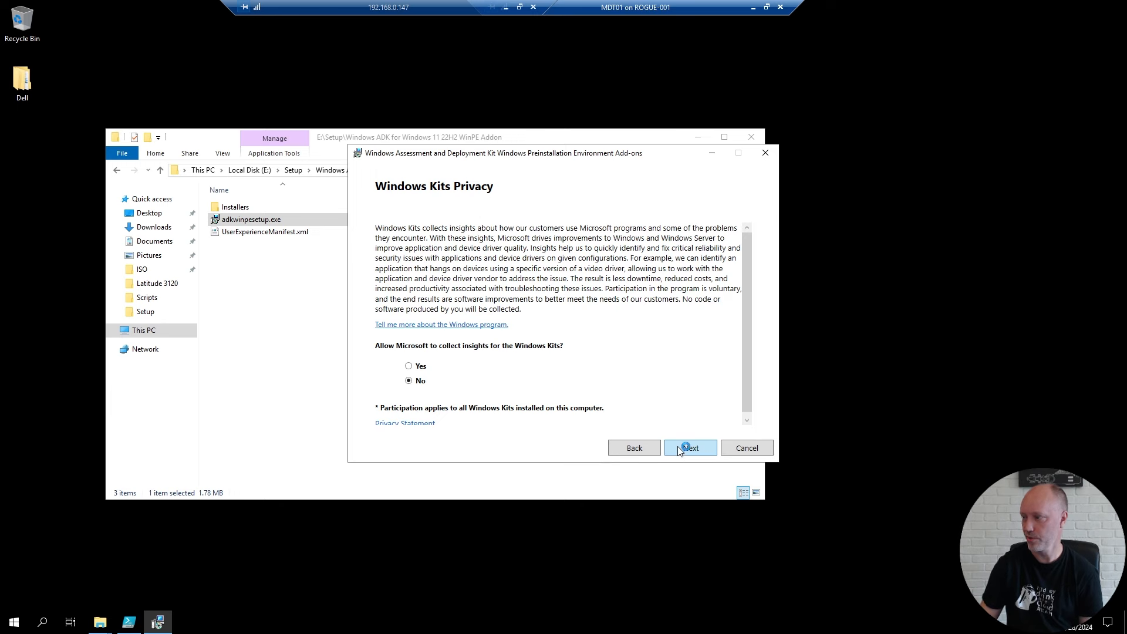
- Keep insights collection set to No, accept the license agreement, and install the Windows Preinstallation Environment feature
left_click(697, 450)
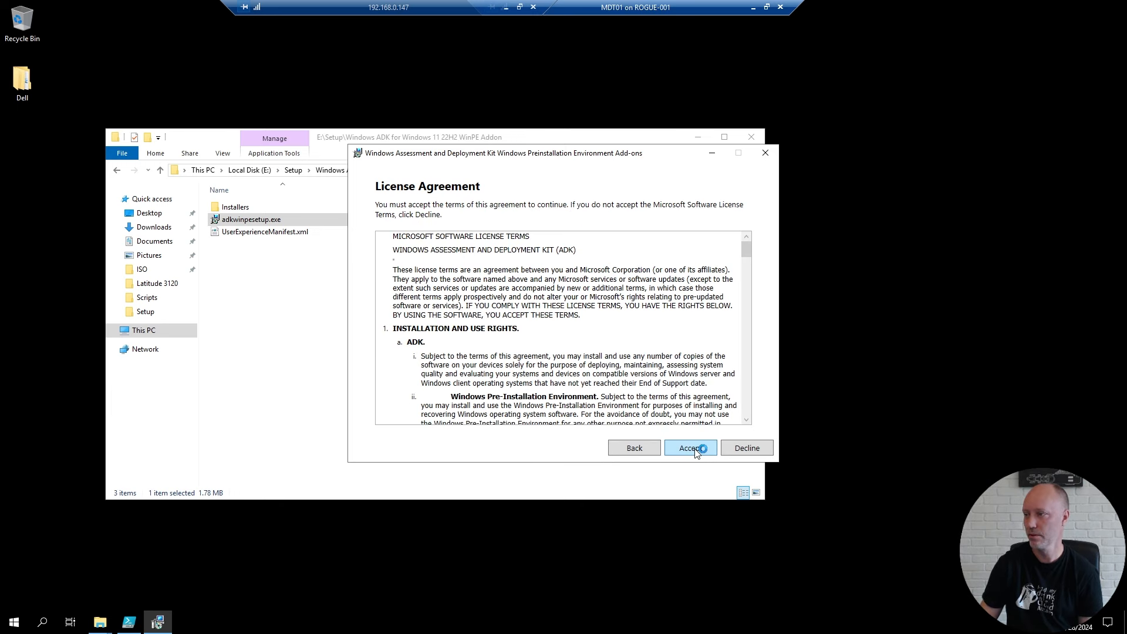
left_click(697, 450)
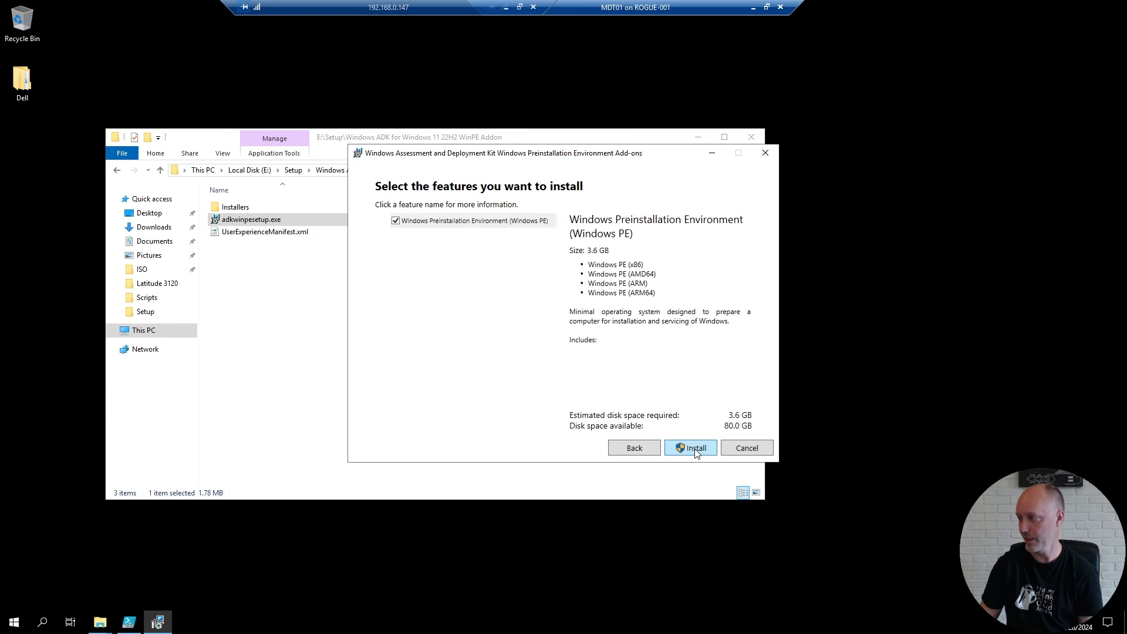
left_click(696, 448)
left_click(510, 389)
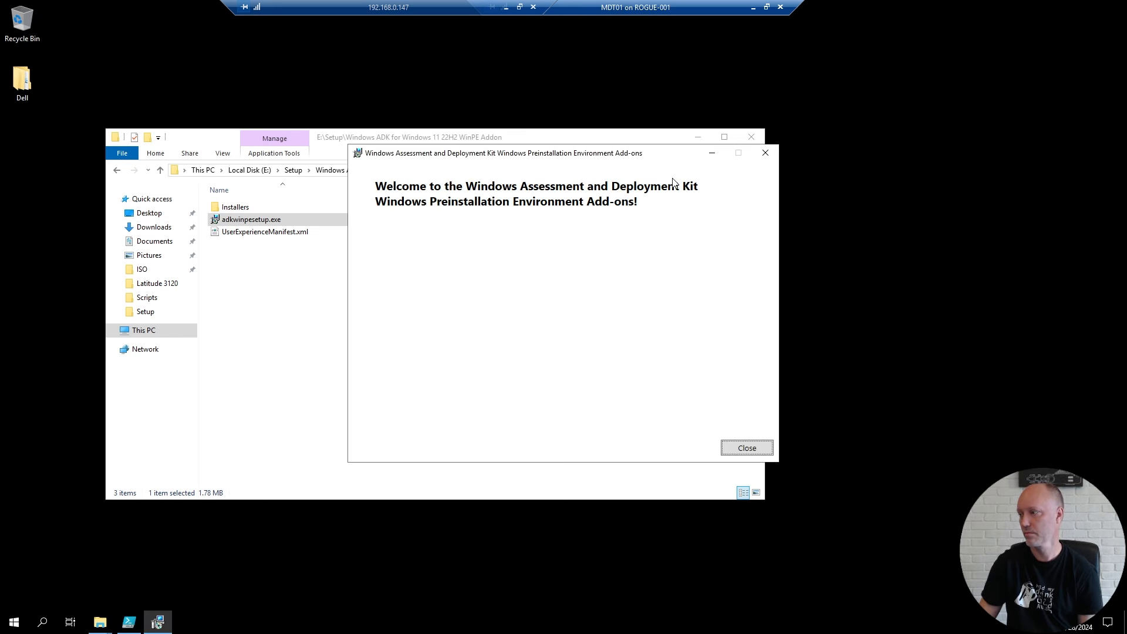
- Close the finished WinPE add-on setup and launch MicrosoftDeploymentToolkit_x64.msi from the MDT 8456 folder in E:\Setup
left_click(747, 449)
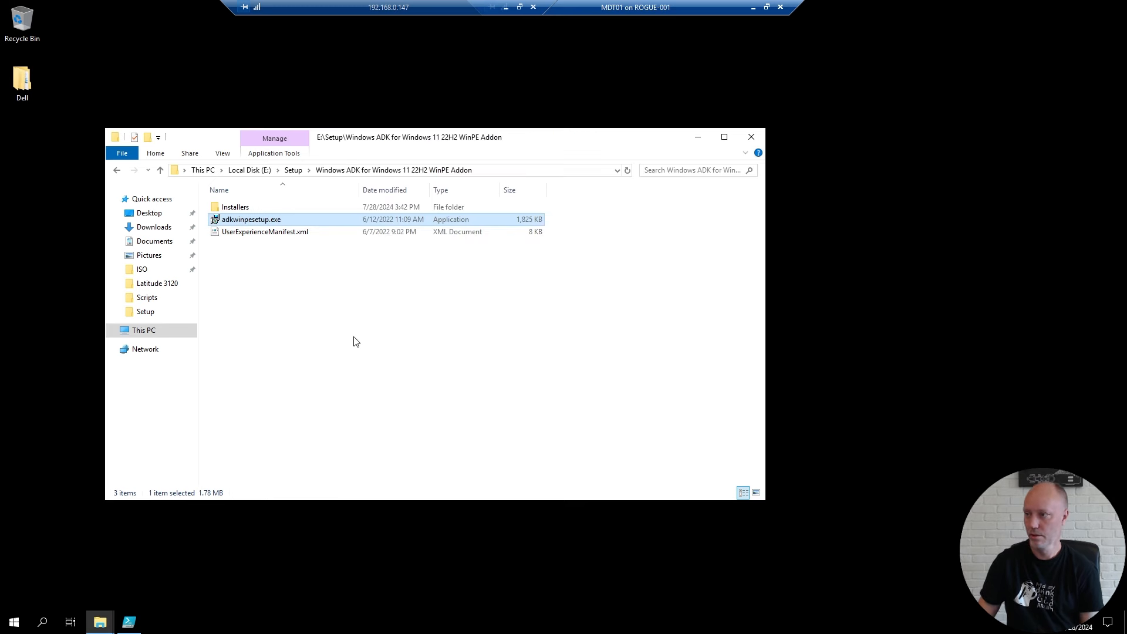
left_click(411, 340)
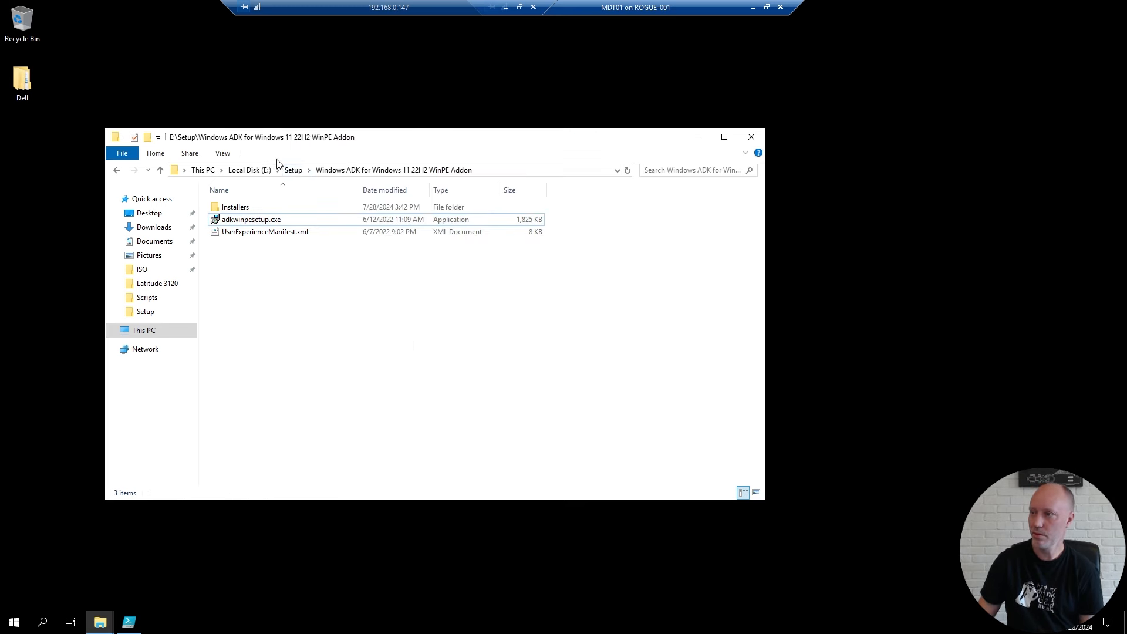
left_click(293, 170)
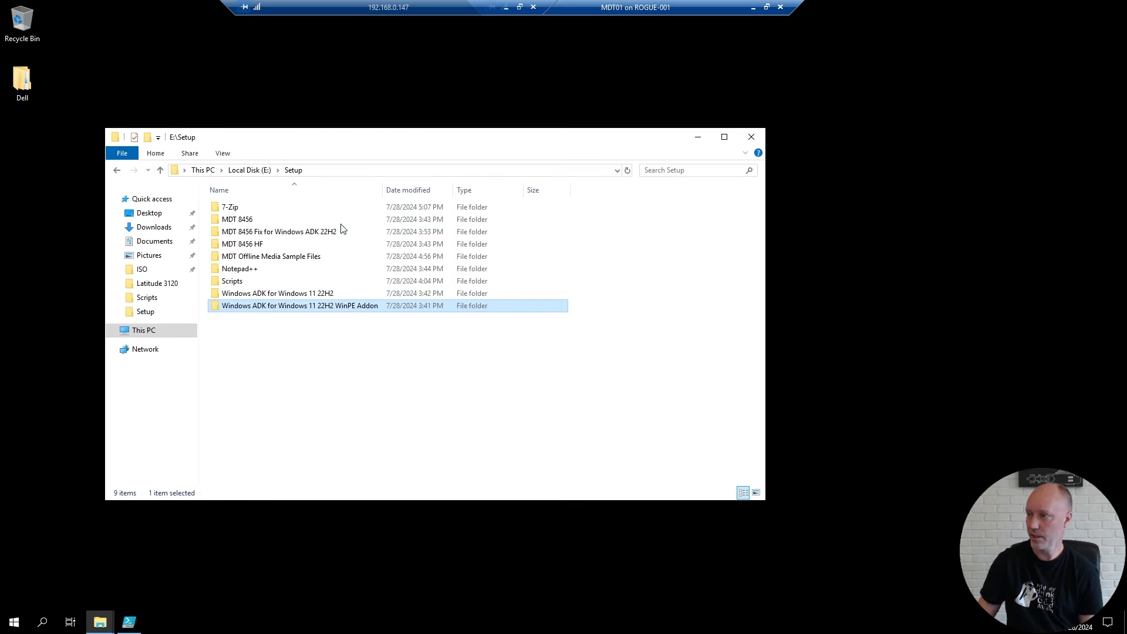
double_click(245, 221)
double_click(260, 209)
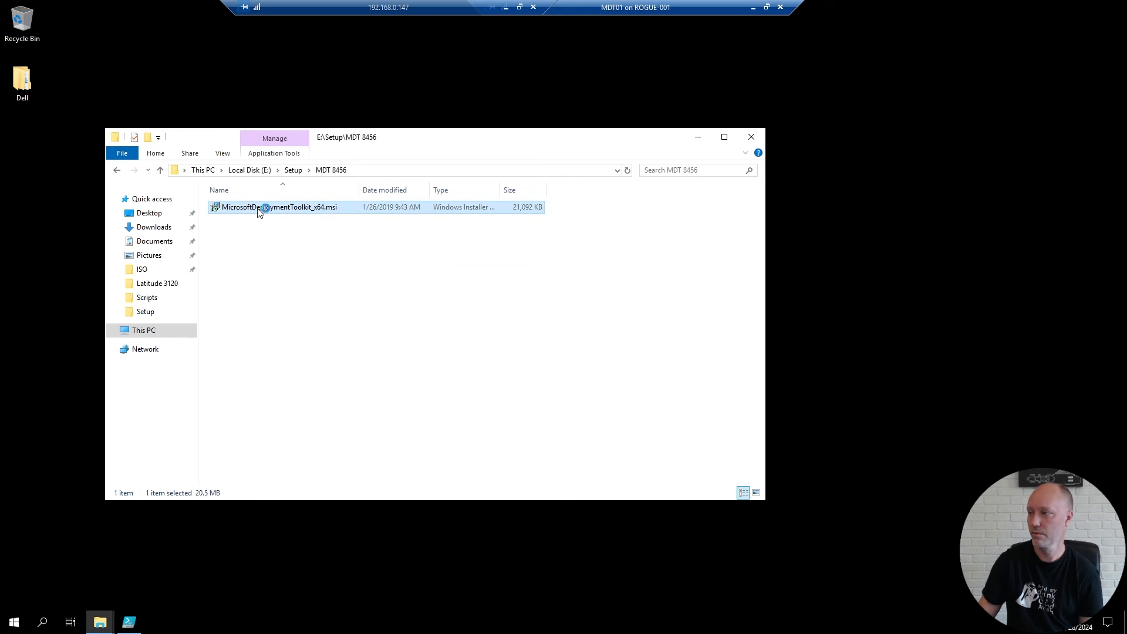
- Install Microsoft Deployment Toolkit with the default features, accepting the license and declining the Customer Experience Improvement Program, and finish the wizard
left_click(624, 402)
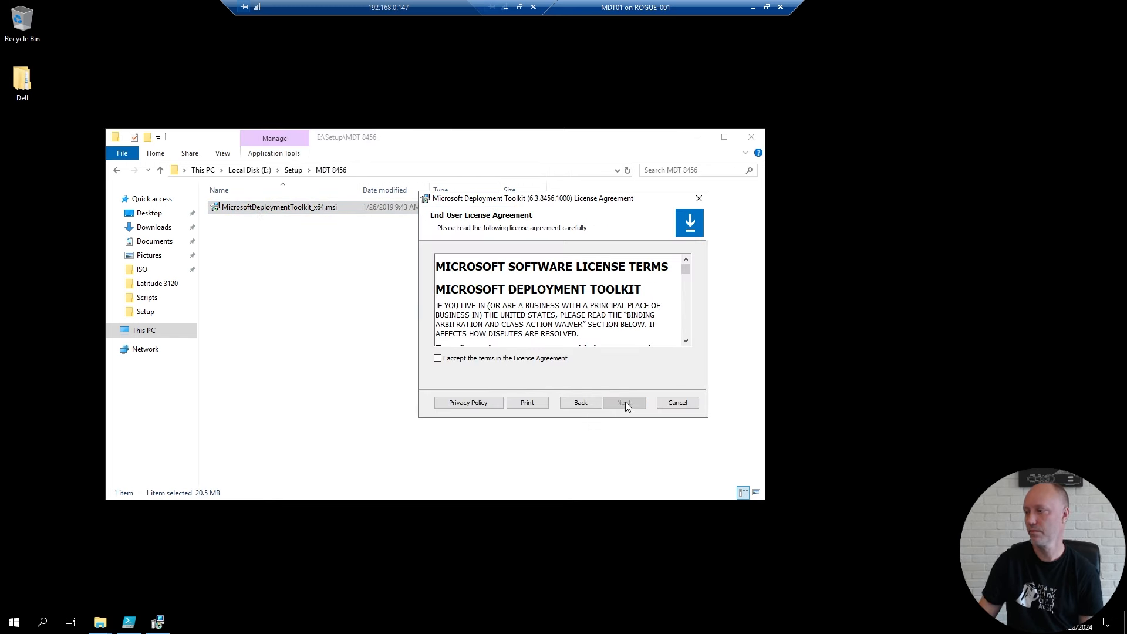
key("alt+a")
left_click(624, 403)
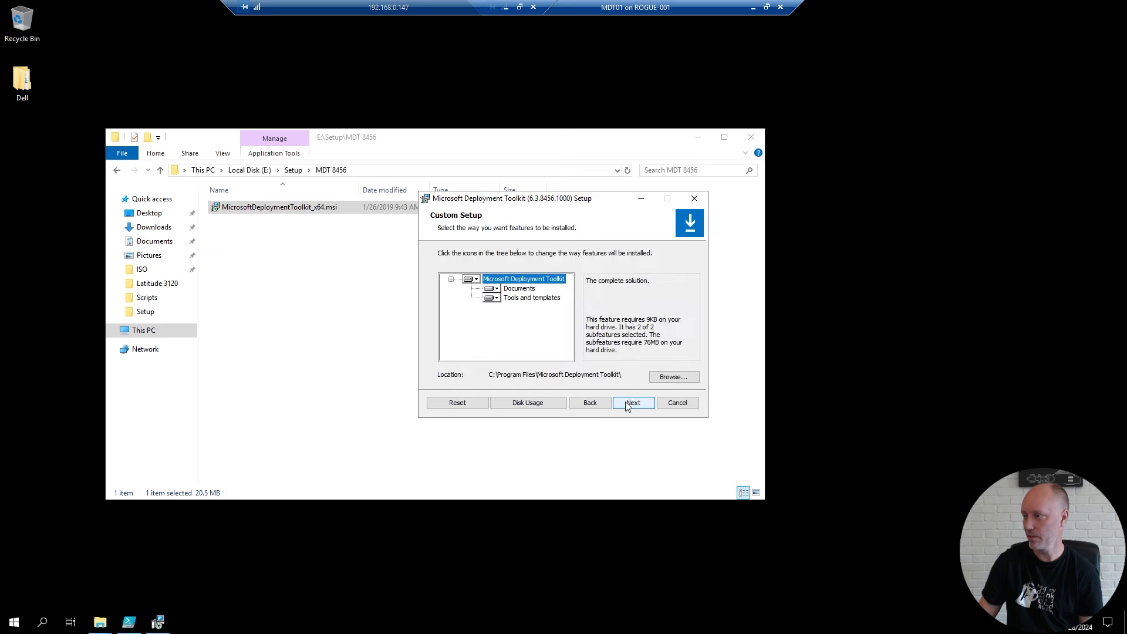
left_click(629, 404)
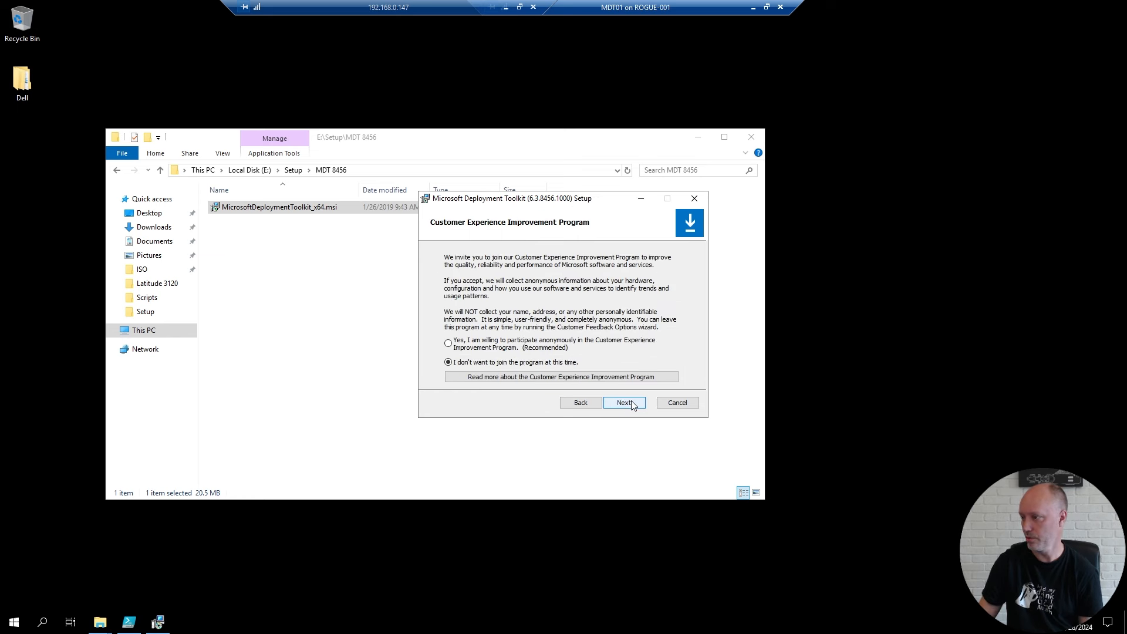
left_click(632, 403)
left_click(632, 401)
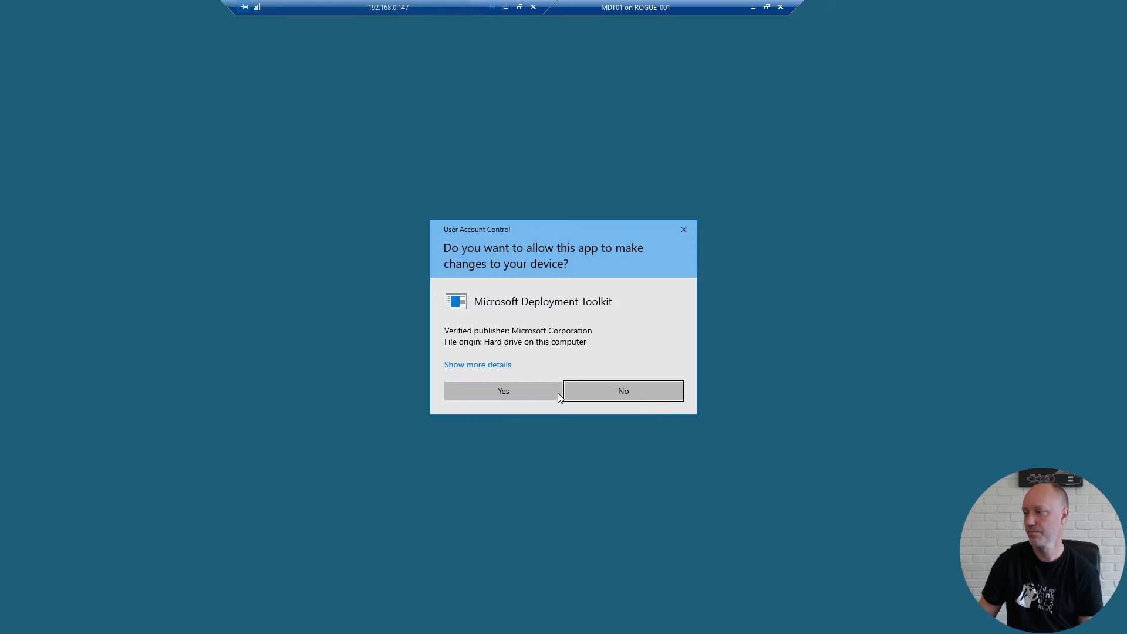
left_click(527, 388)
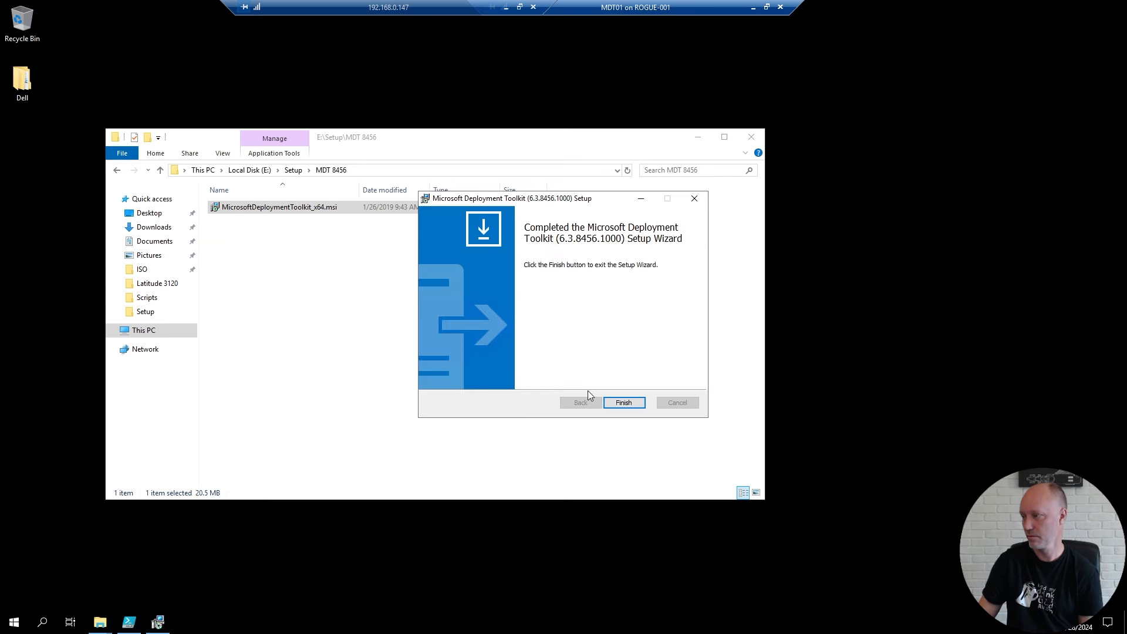
left_click(636, 410)
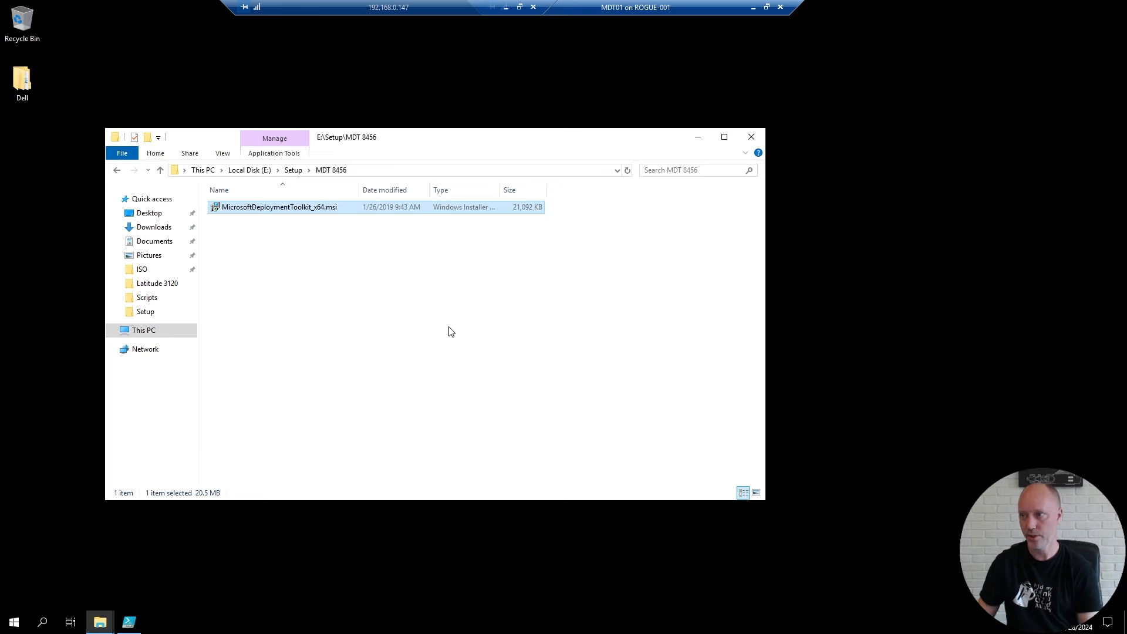
- Copy microsoft.bdd.utility.dll from the x64 folder of E:\Setup\MDT 8456 HF
left_click(320, 307)
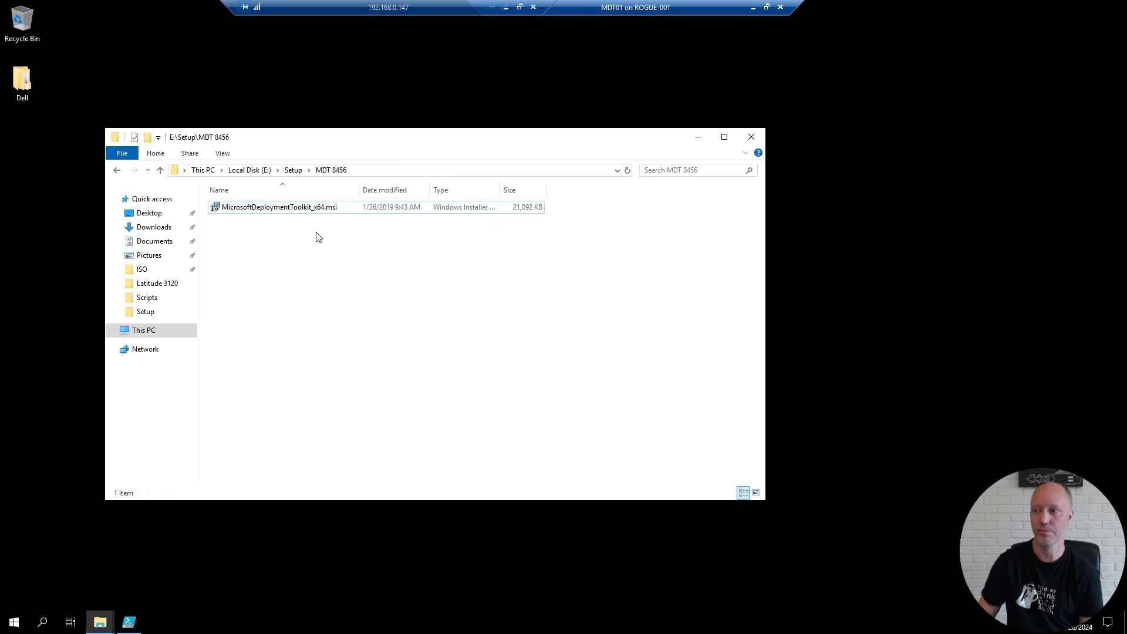
left_click(293, 170)
double_click(270, 244)
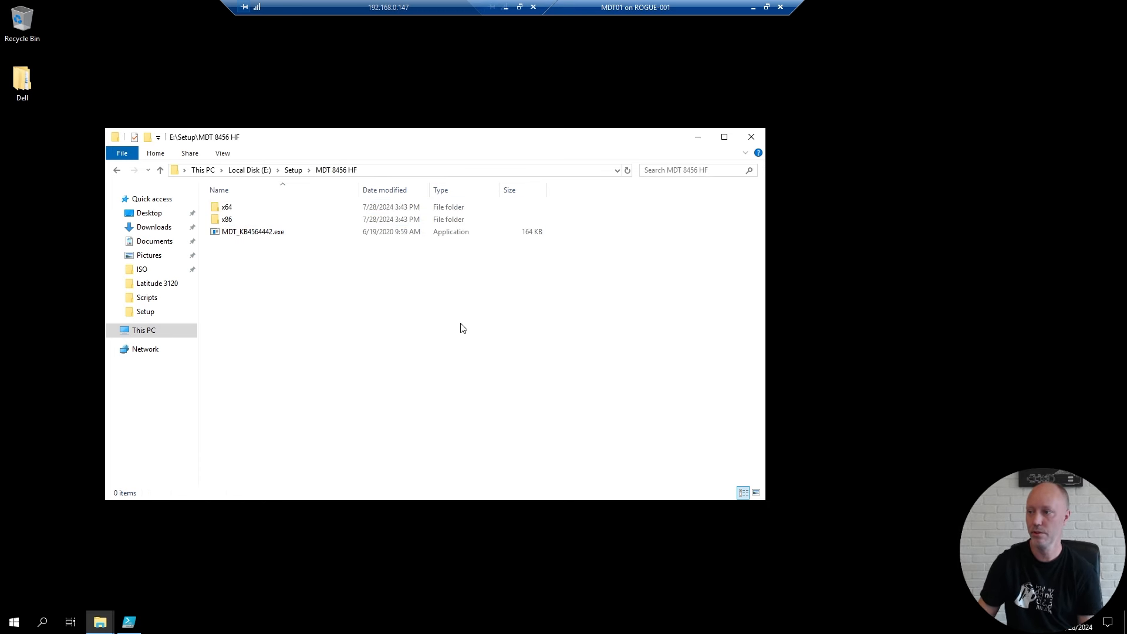
double_click(229, 212)
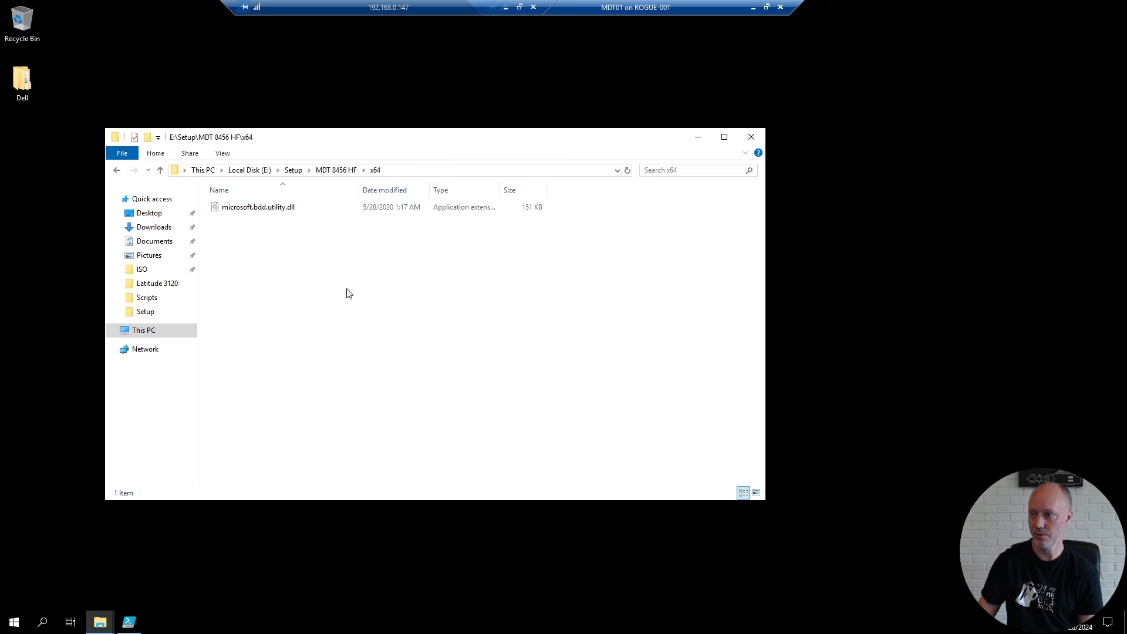
left_click(263, 210)
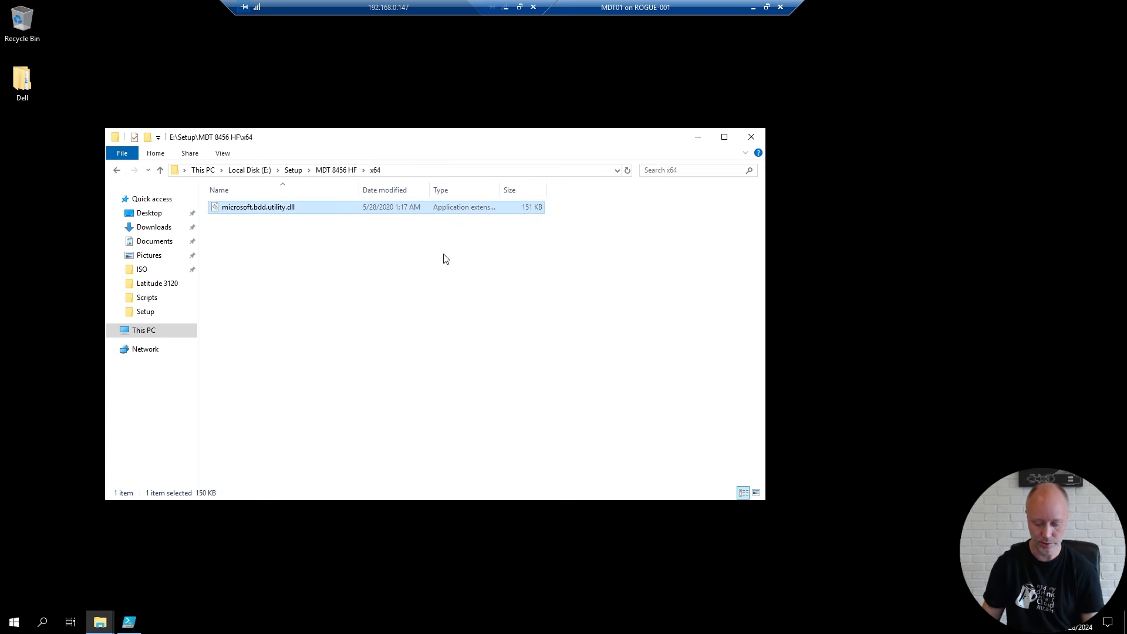
- Open the C:\Program Files folder in a second File Explorer window
key("super+r")
type("c:\\po")
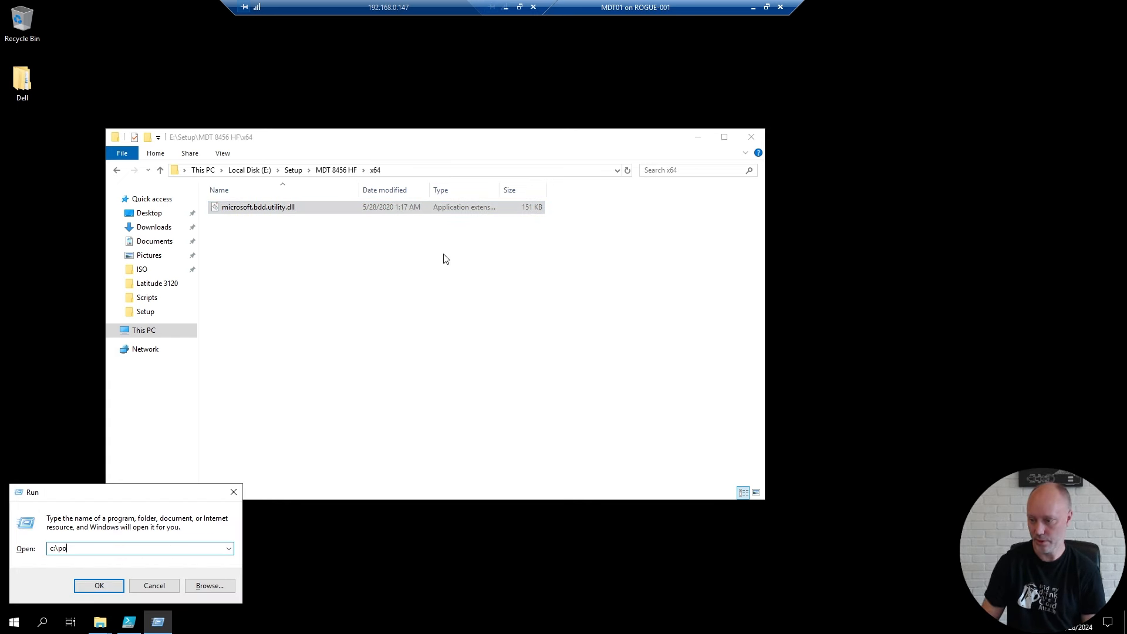
key("BackSpace")
type("r")
key("Down")
key("Return")
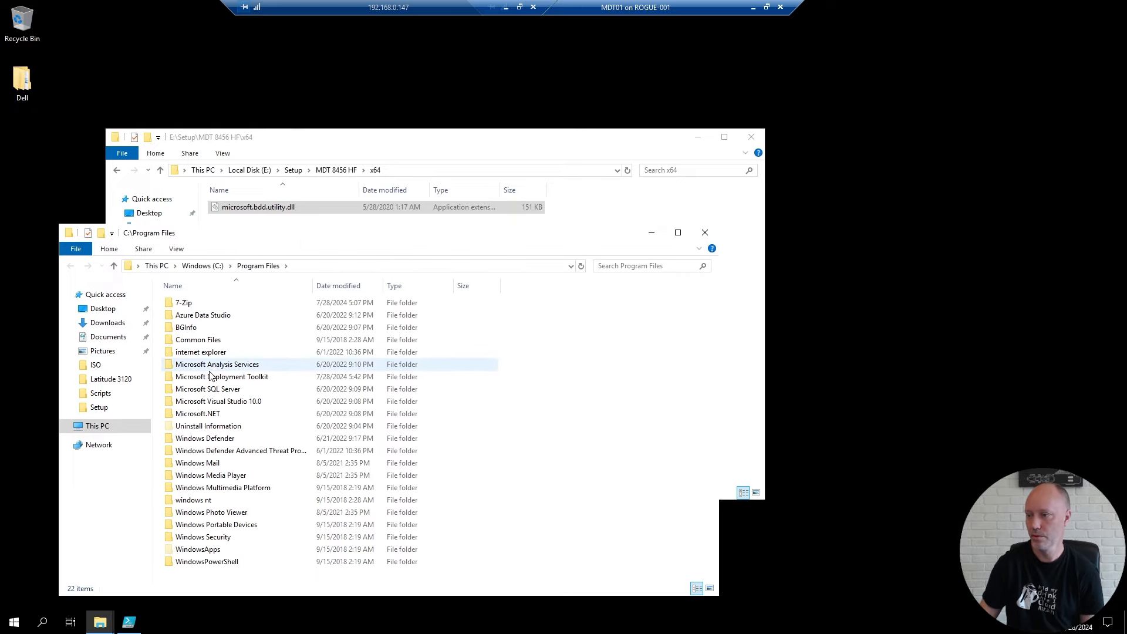
- Paste the copied DLL into Microsoft Deployment Toolkit\Templates\Distribution\Tools\x64, replacing the existing file
double_click(210, 376)
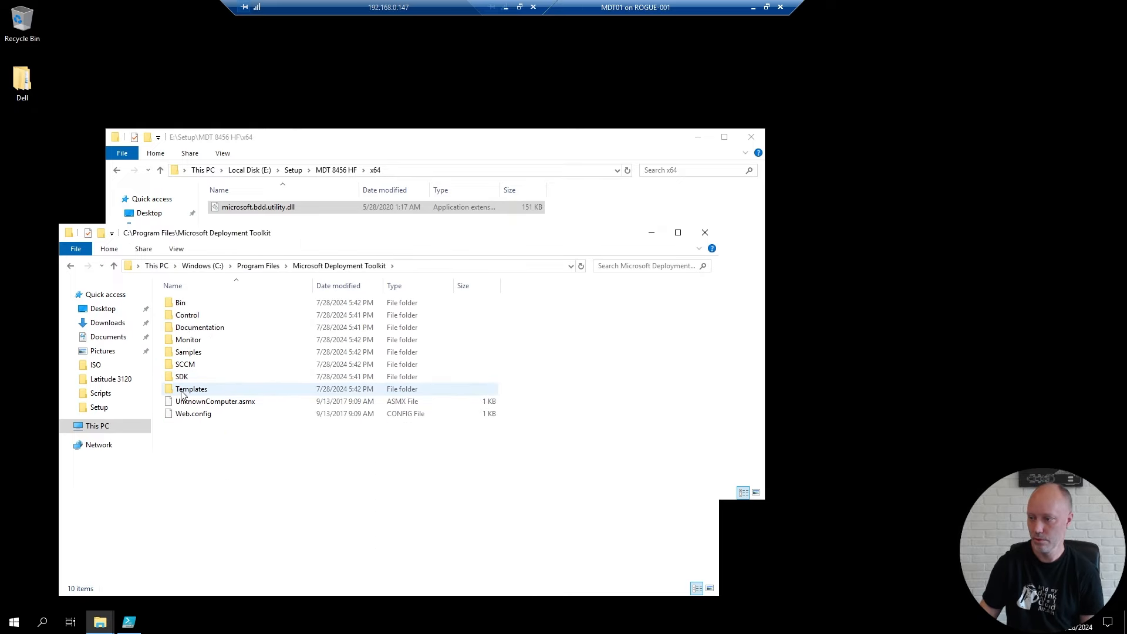
double_click(183, 391)
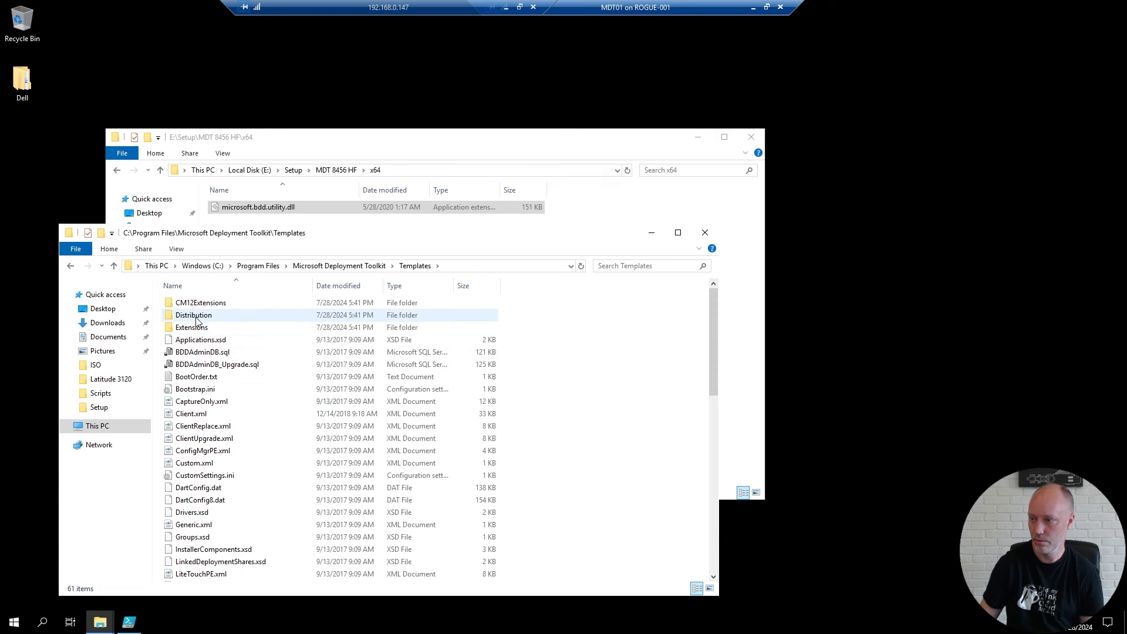
double_click(197, 320)
double_click(191, 414)
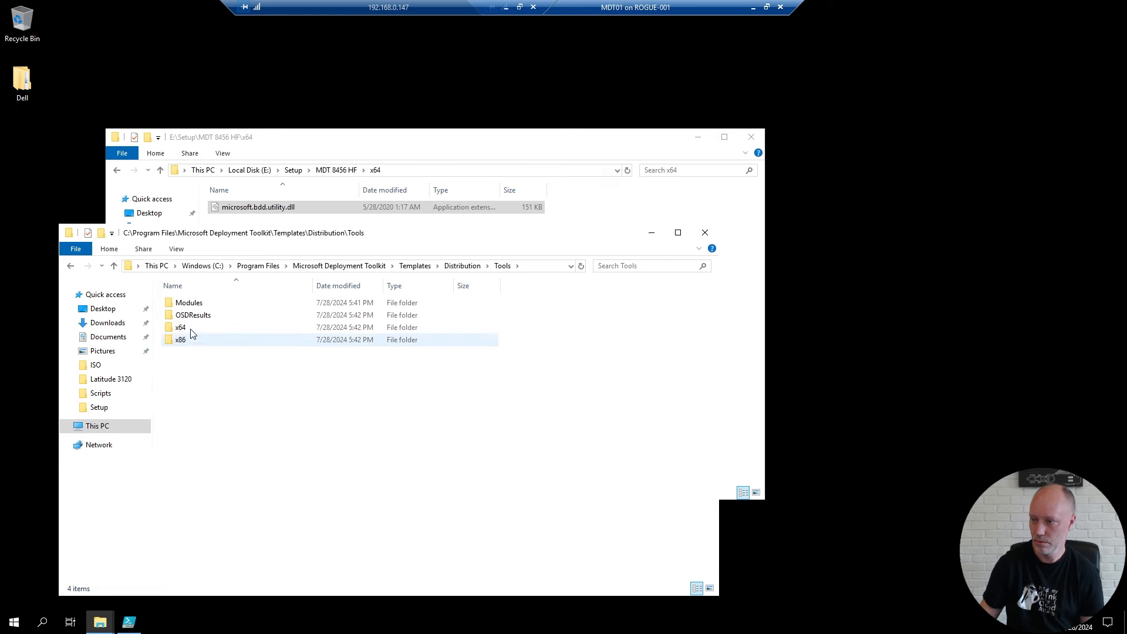
double_click(186, 328)
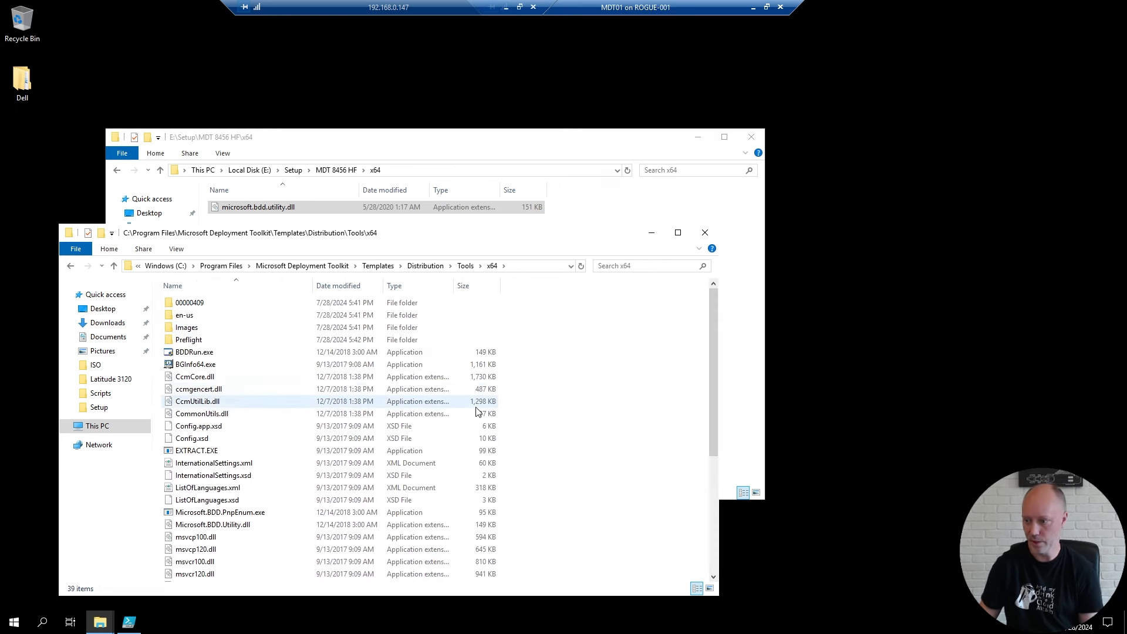
key("ctrl+v")
left_click(525, 229)
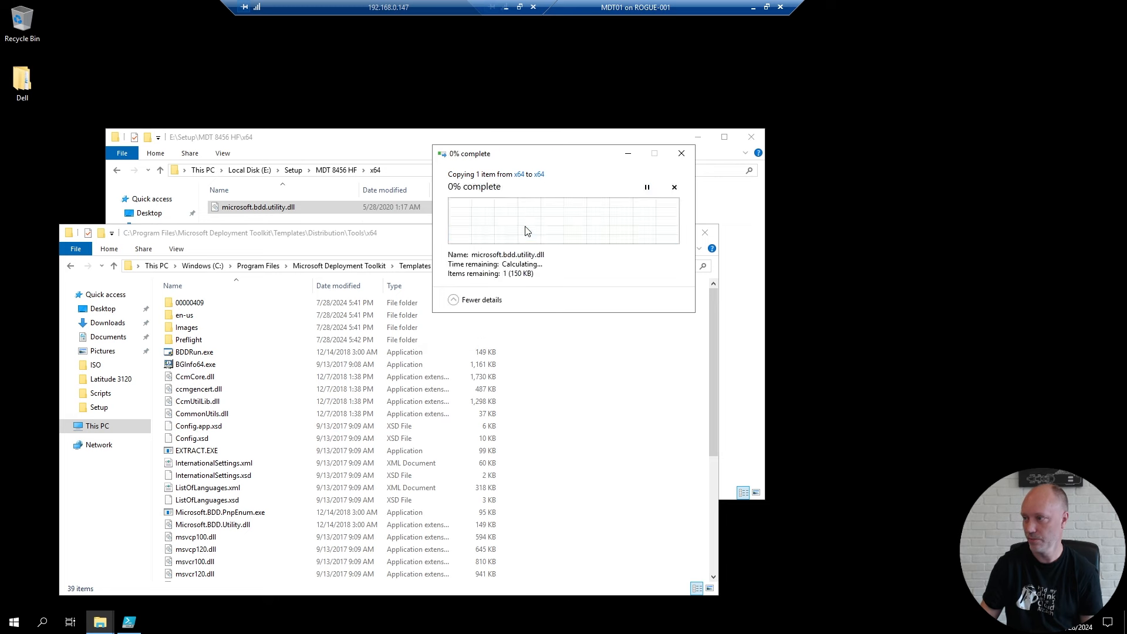
left_click(532, 232)
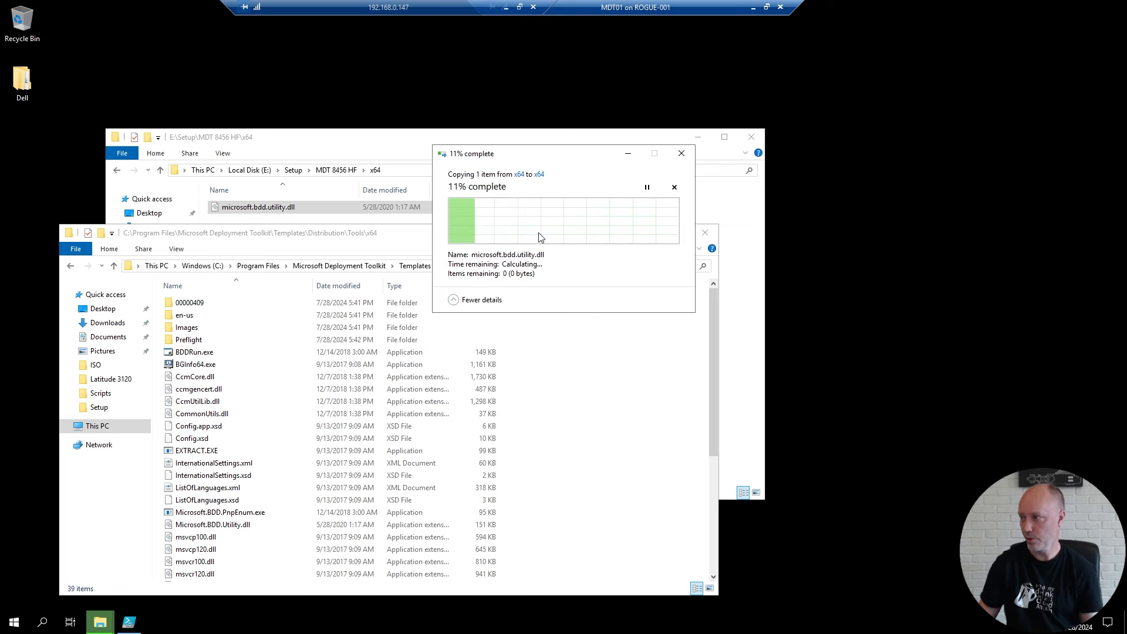
- Copy microsoft.bdd.utility.dll from the MDT 8456 HF x86 folder into the toolkit's Templates\Distribution\Tools\x86 folder, replacing the existing file
left_click(325, 172)
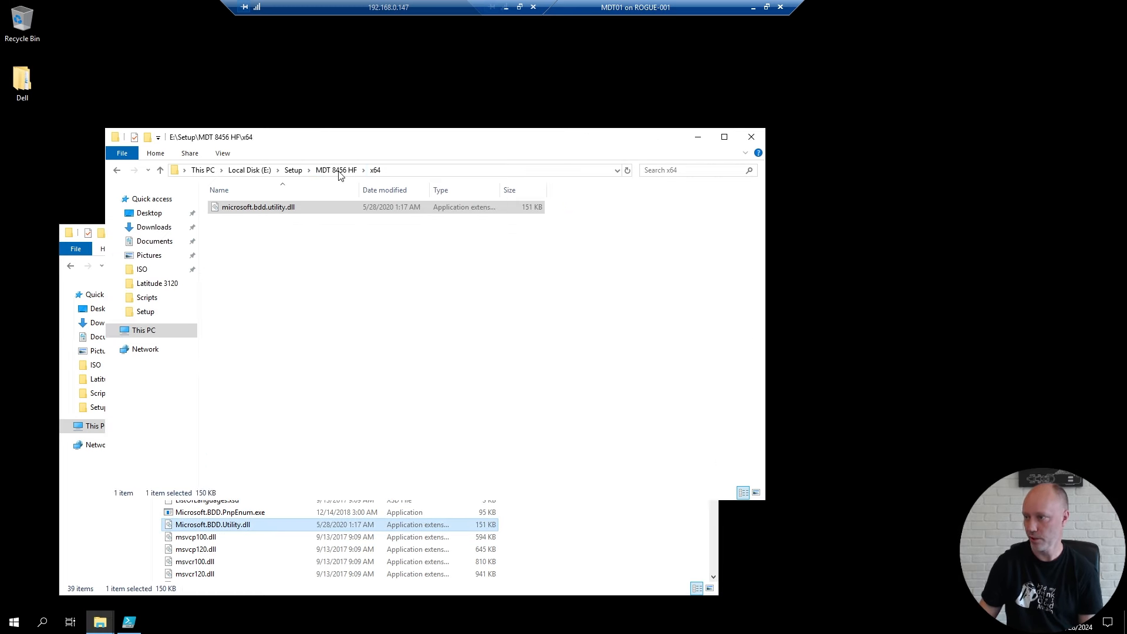
left_click(227, 222)
double_click(228, 221)
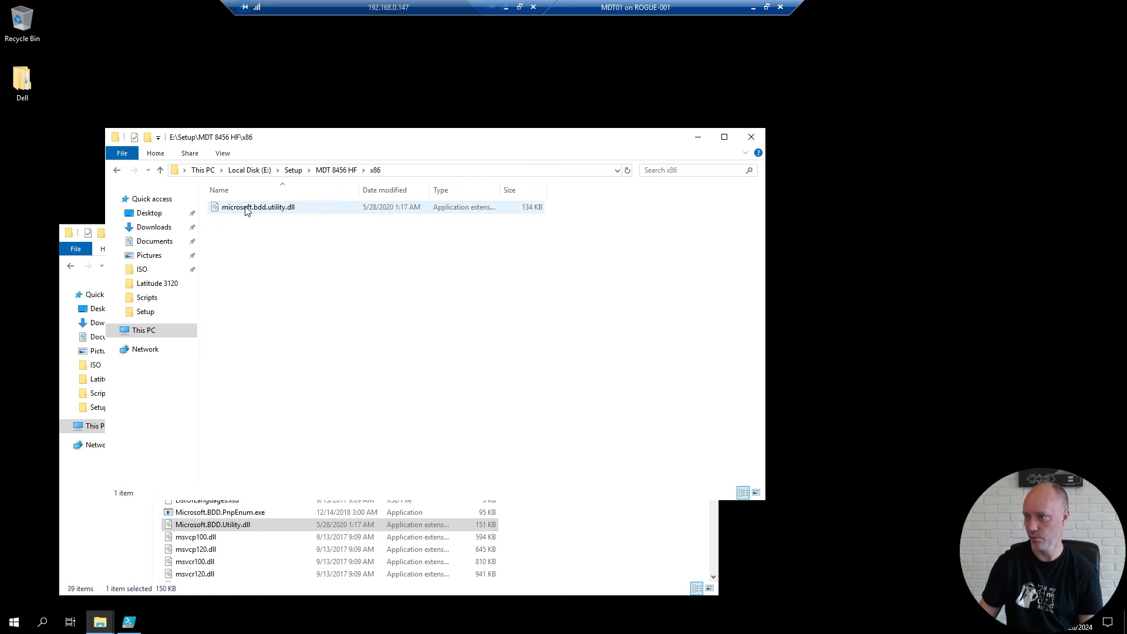
left_click(250, 209)
left_click(658, 552)
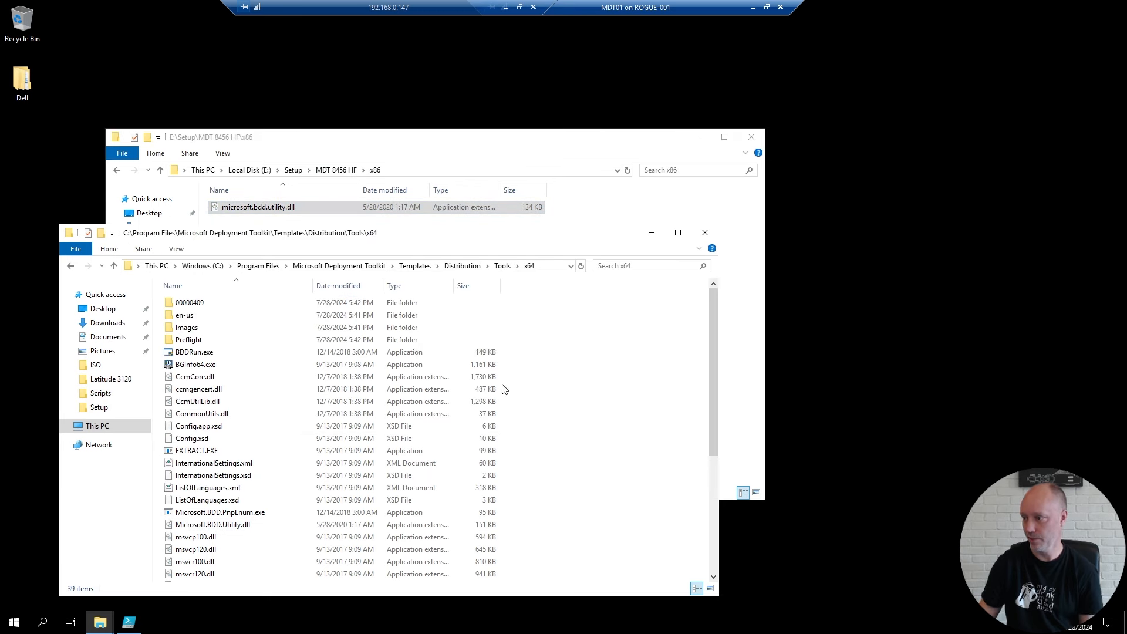
left_click(502, 265)
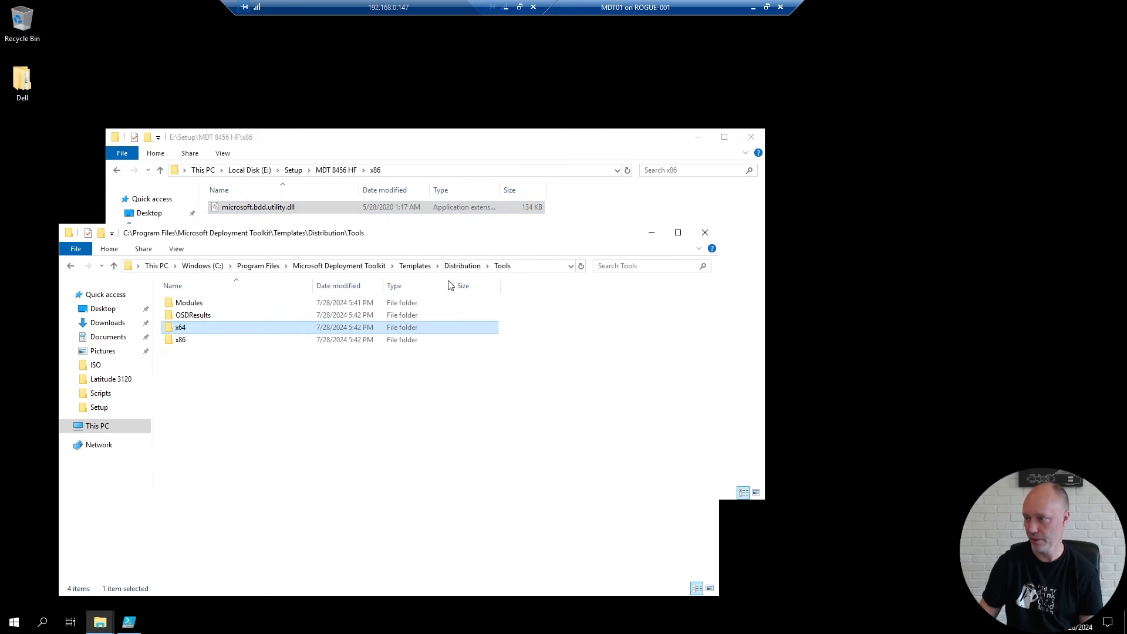
double_click(183, 341)
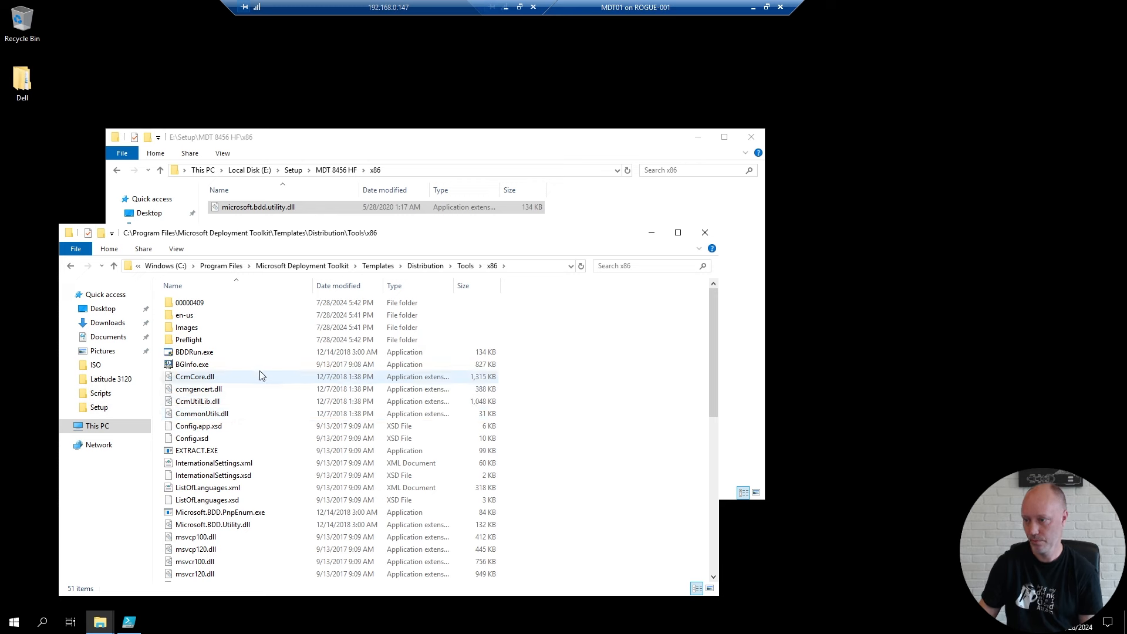
key("ctrl+v")
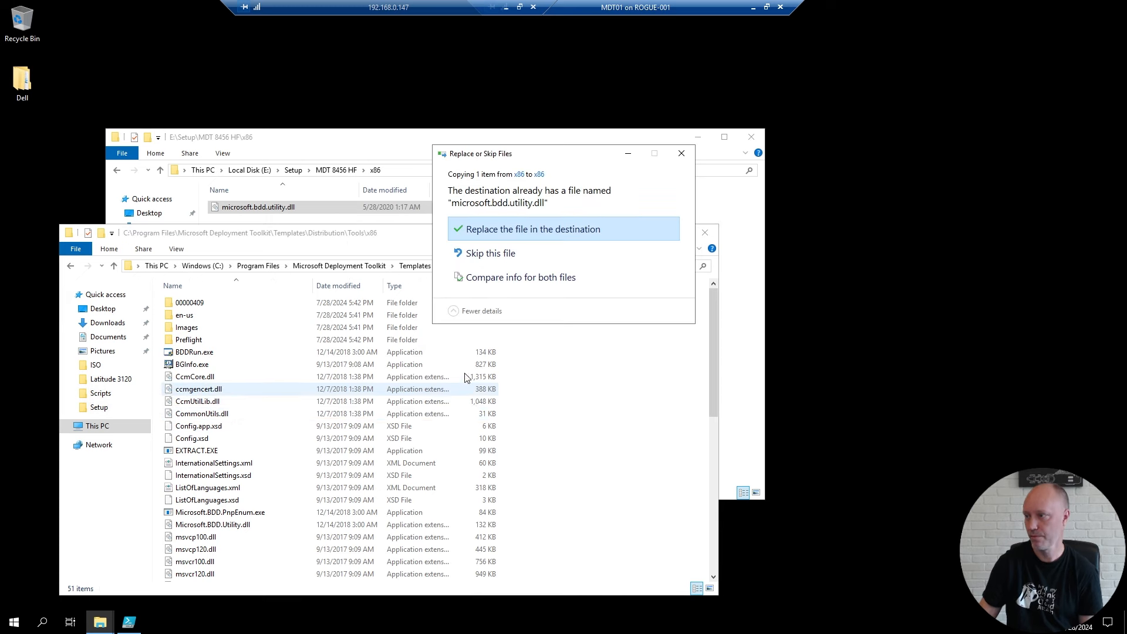
left_click(485, 236)
left_click(533, 232)
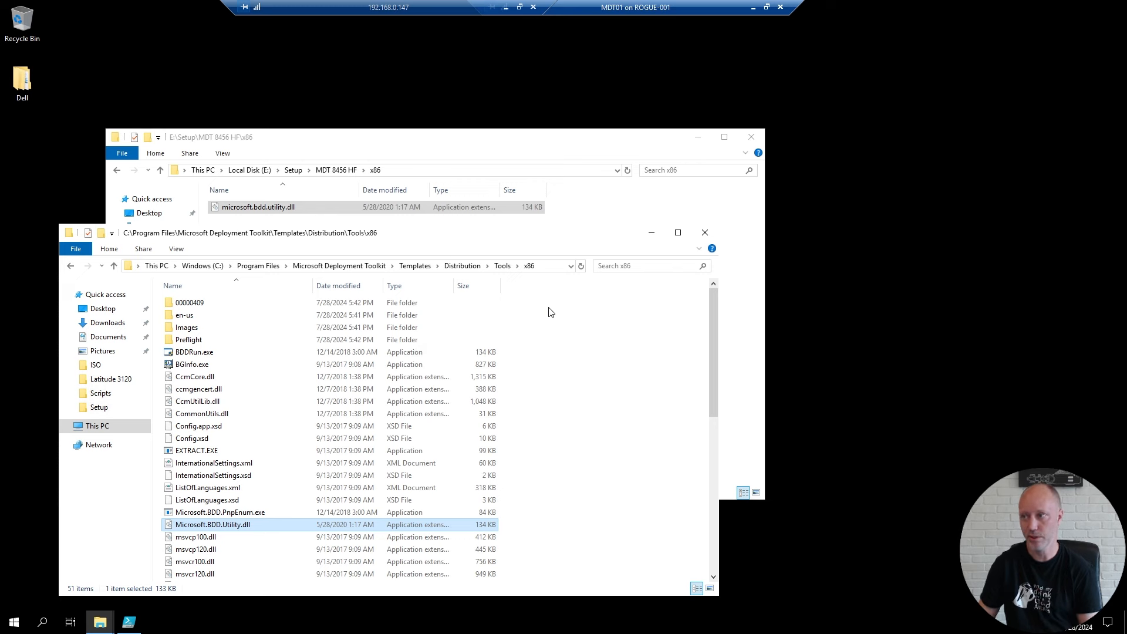
- Copy Unattend_PE_x64.xml from the E:\Setup\MDT 8456 Fix for Windows ADK 22H2 folder
left_click(293, 169)
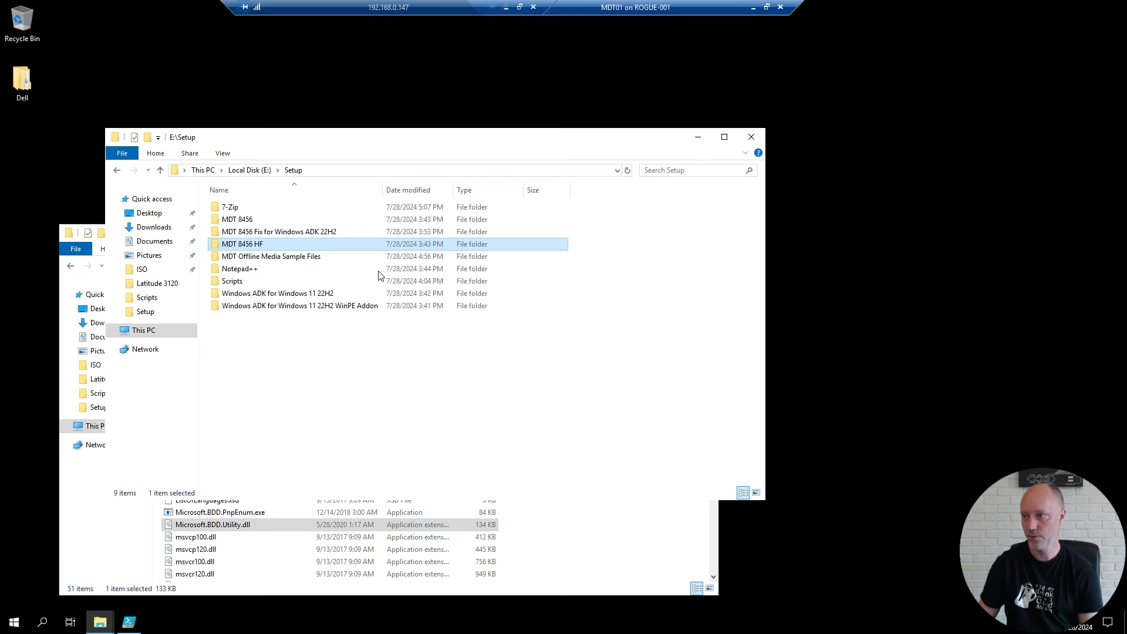
double_click(310, 231)
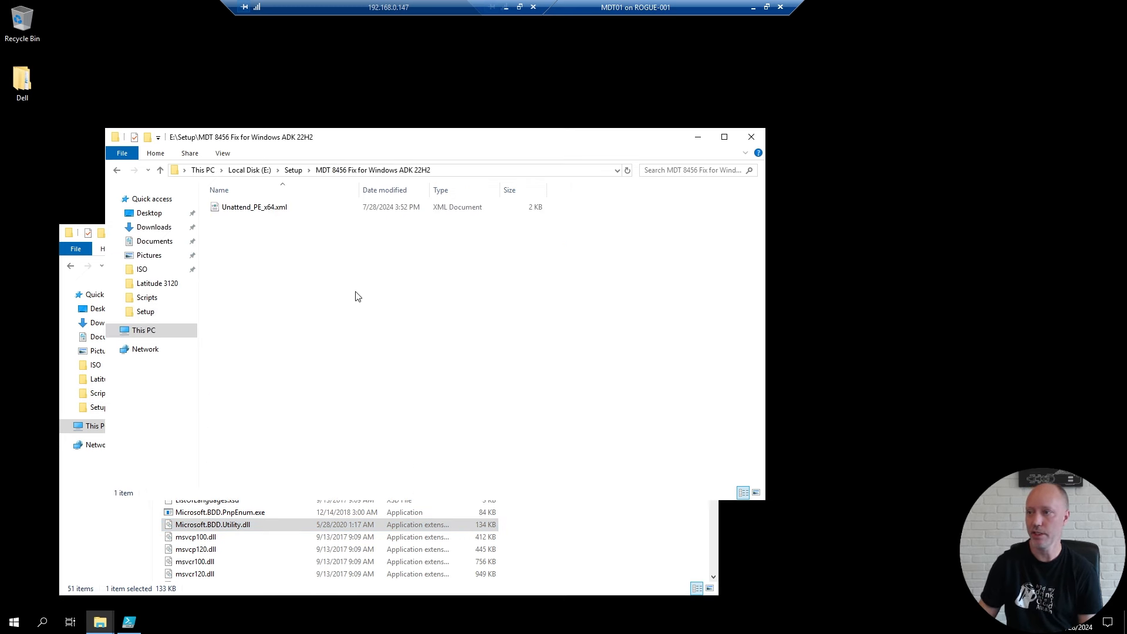
left_click(239, 209)
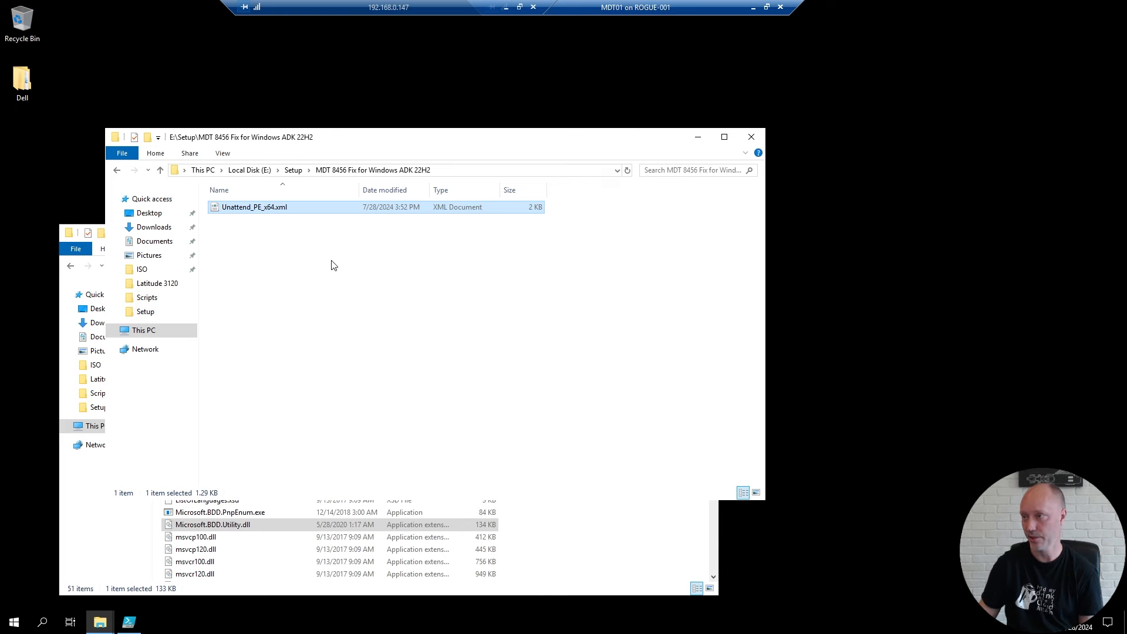
- Paste the copied XML file into Microsoft Deployment Toolkit\Templates, replacing the existing file with administrator permission
left_click(620, 558)
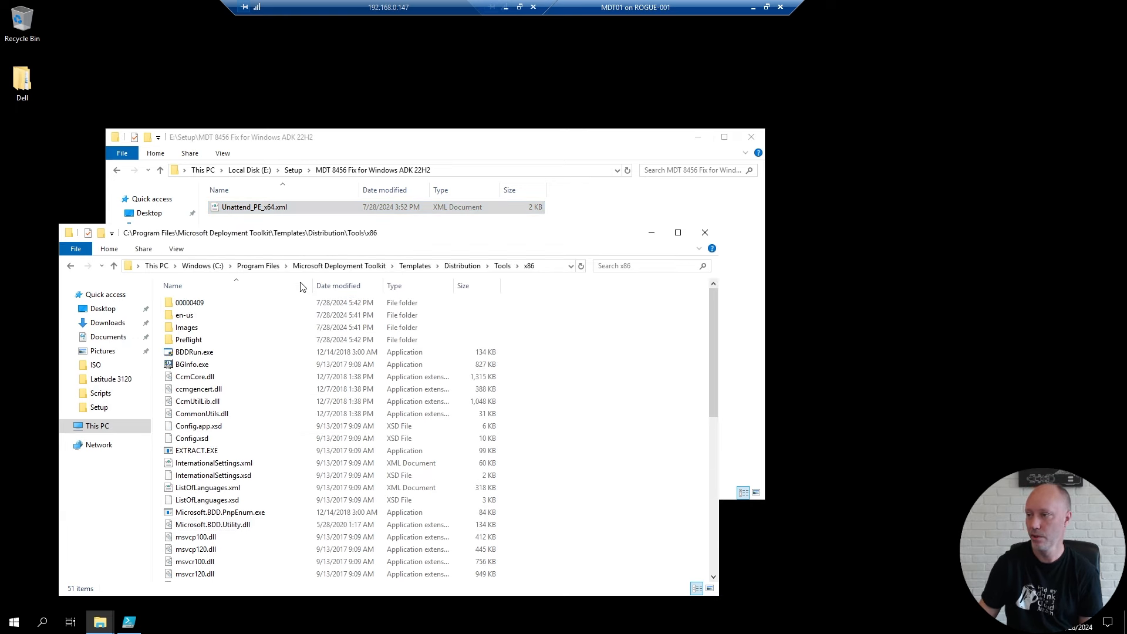
left_click(403, 269)
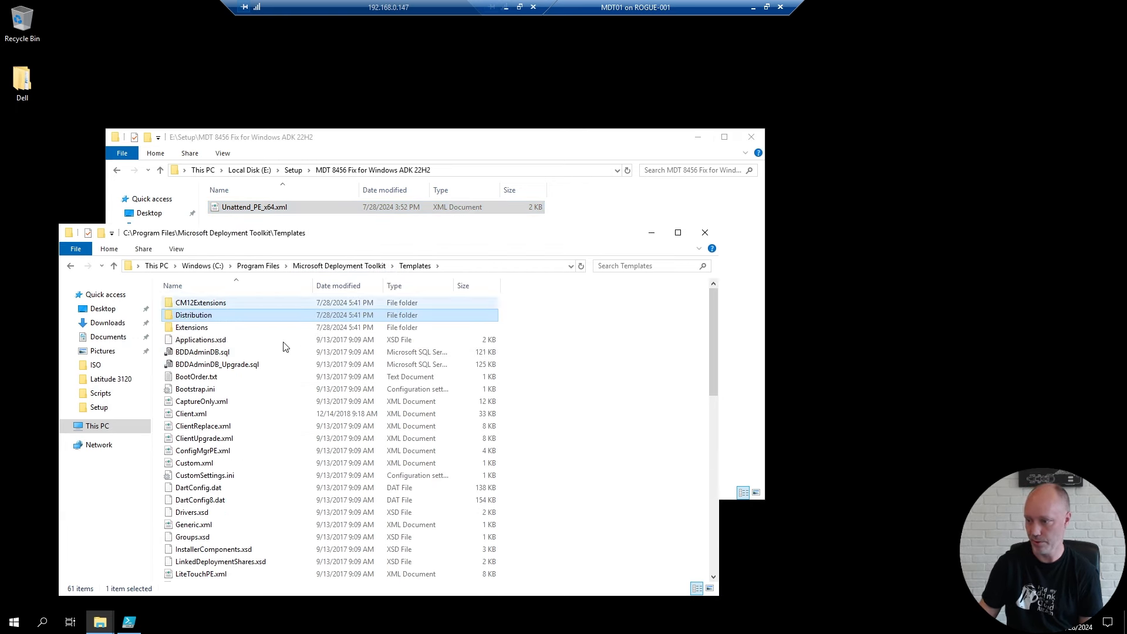
key("ctrl+v")
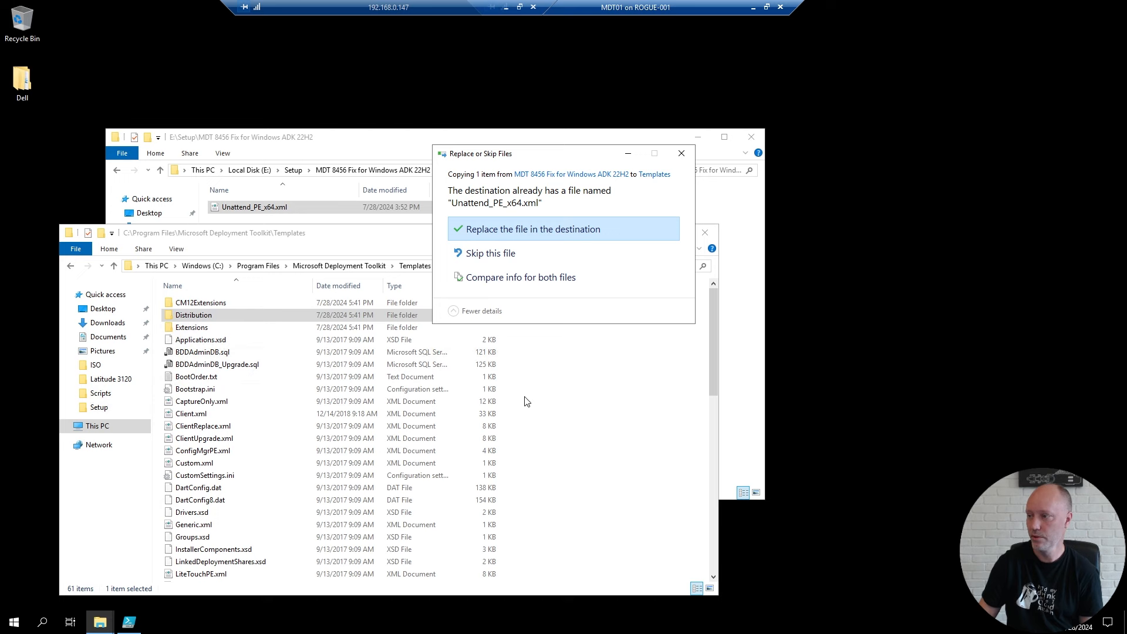
left_click(493, 230)
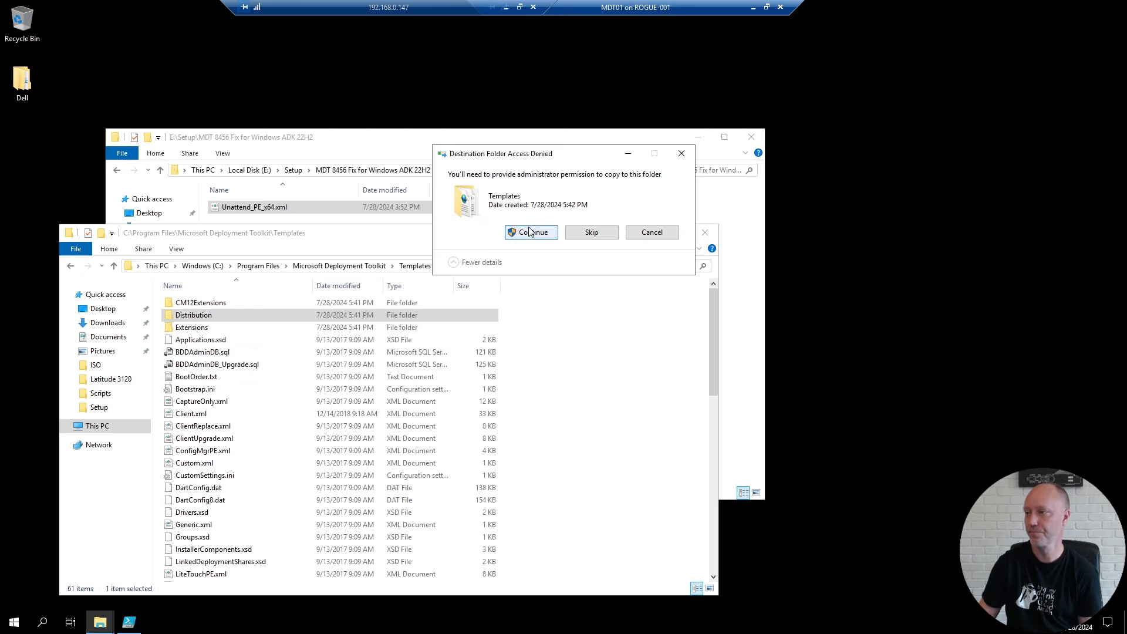
left_click(532, 231)
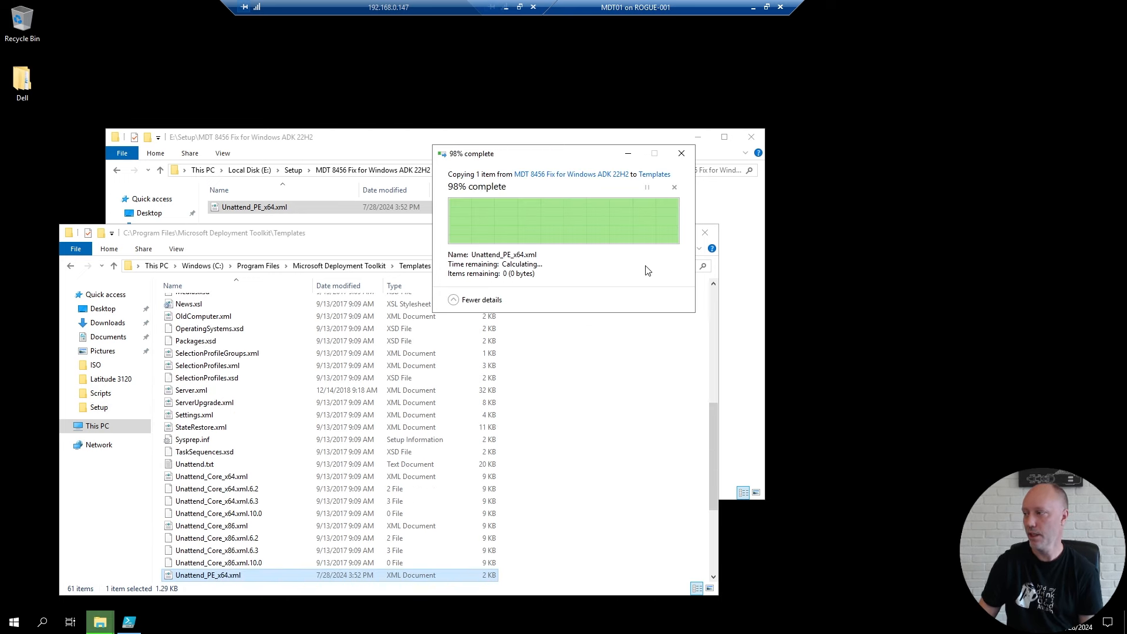
- In the setup files' window, open C:\Program Files (x86)\Windows Kits\10\Assessment and Deployment Kit\Windows Preinstallation Environment
left_click(741, 367)
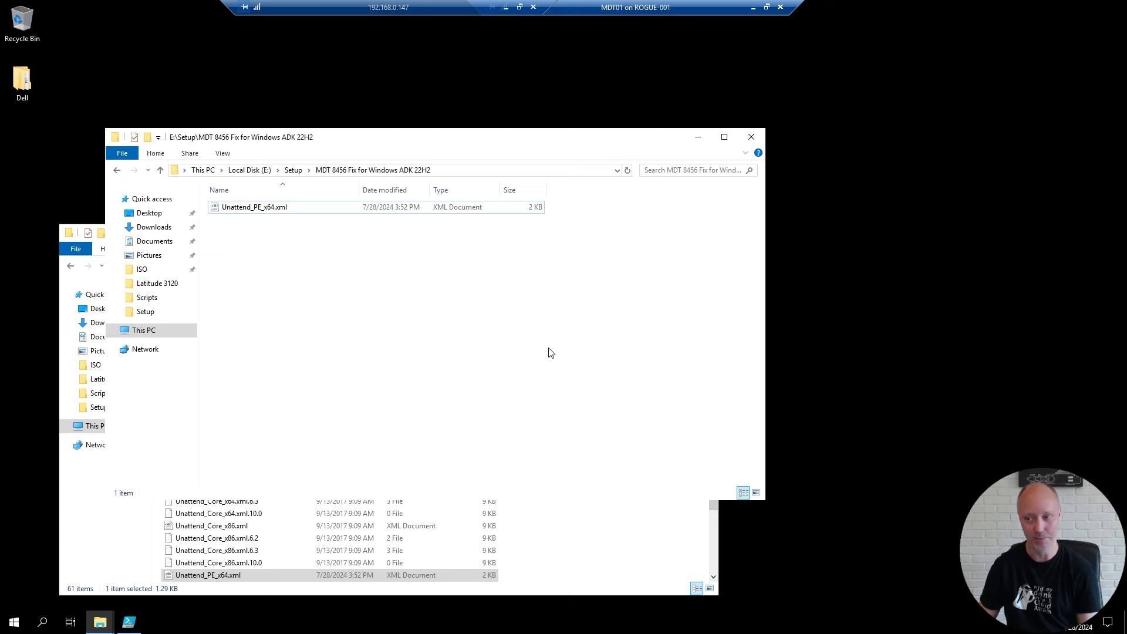
left_click(202, 170)
double_click(274, 336)
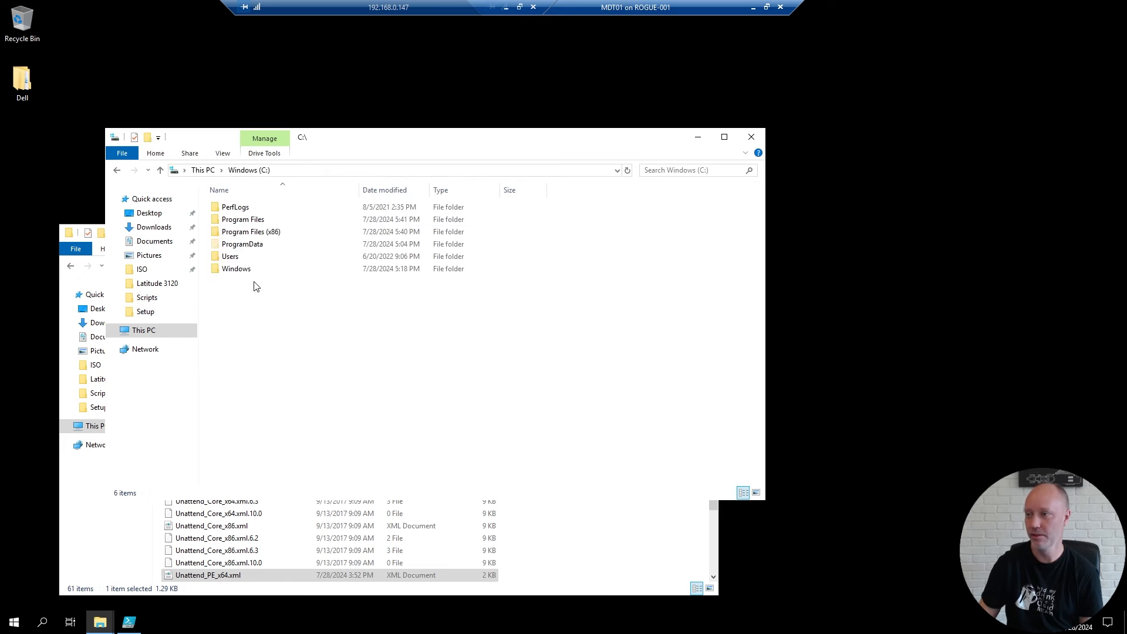
double_click(239, 237)
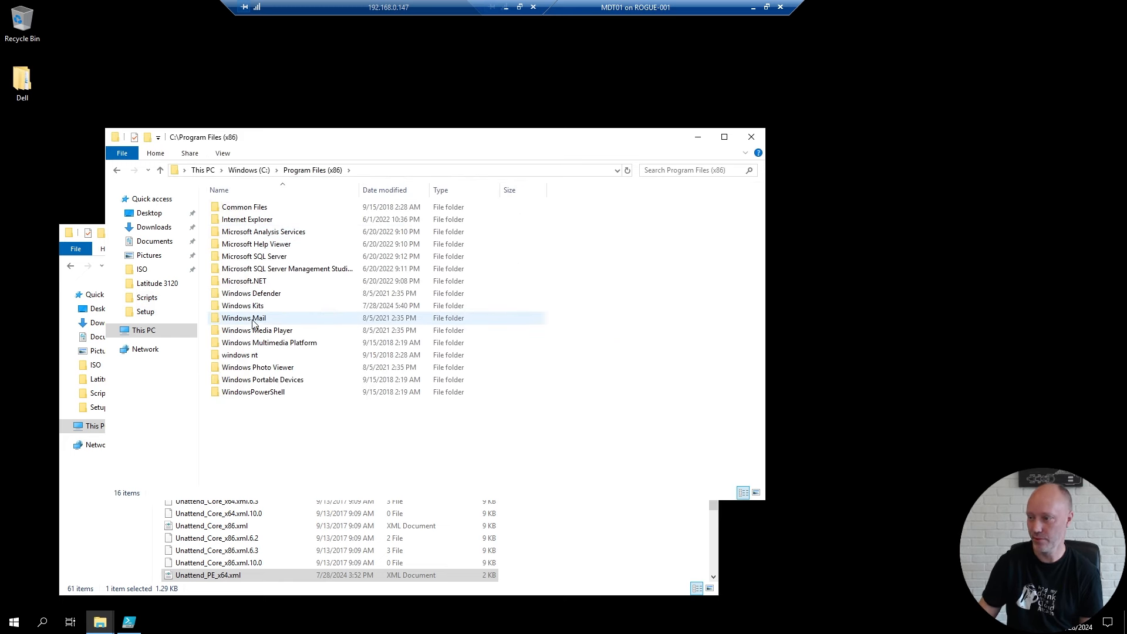
double_click(258, 309)
double_click(229, 210)
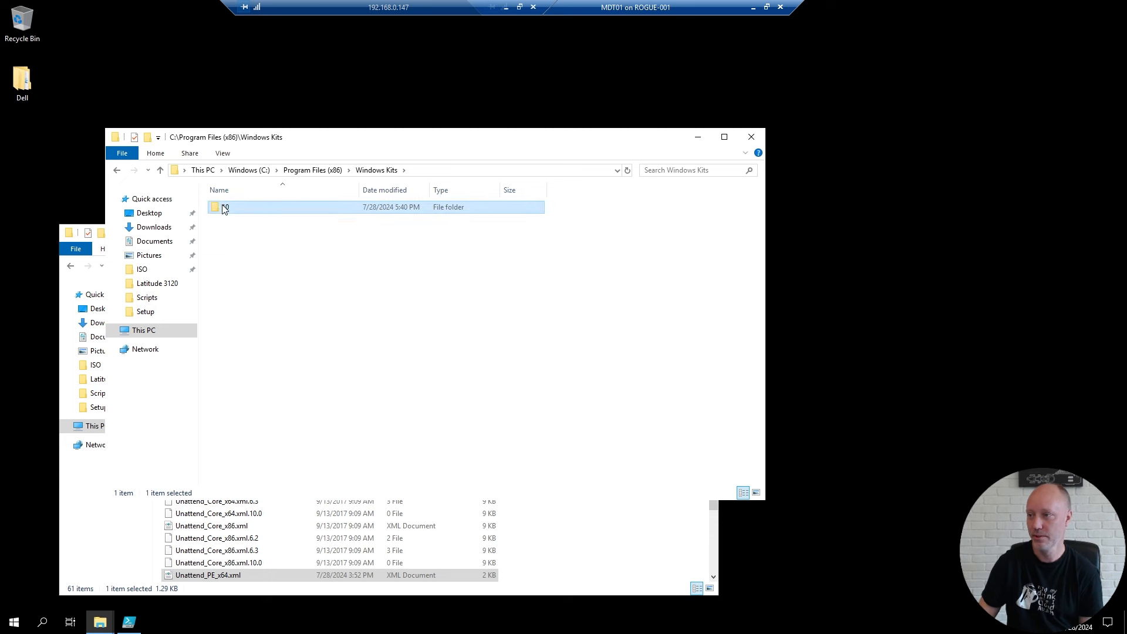
double_click(268, 208)
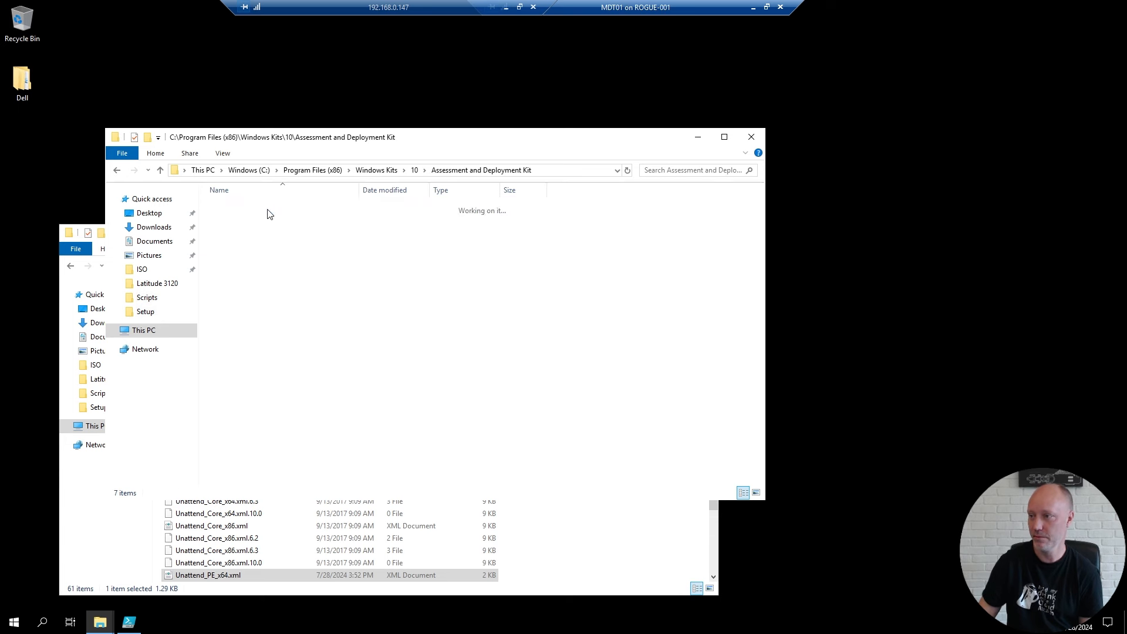
double_click(264, 270)
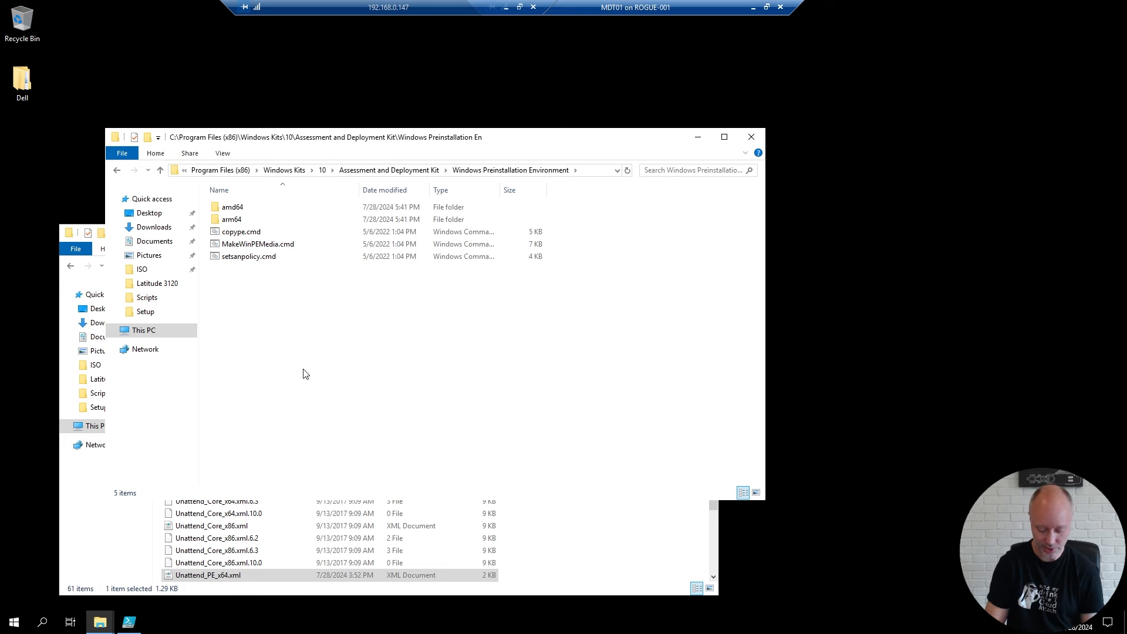
- Create a new folder named x86 in the Windows Preinstallation Environment folder
key("ctrl+v")
key("Return")
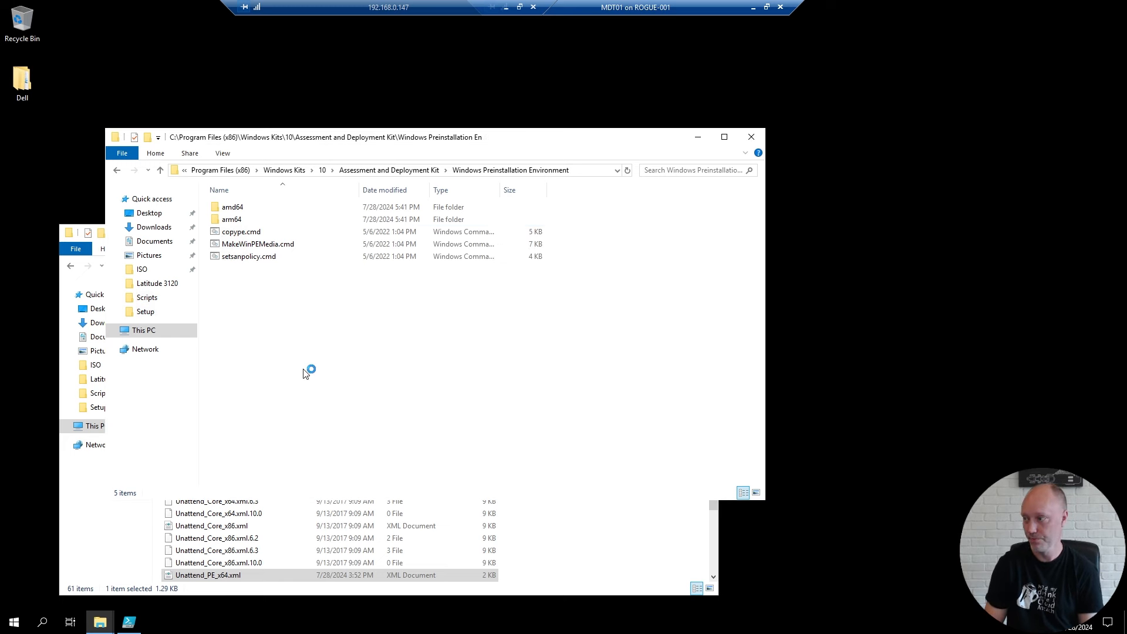
type("x86")
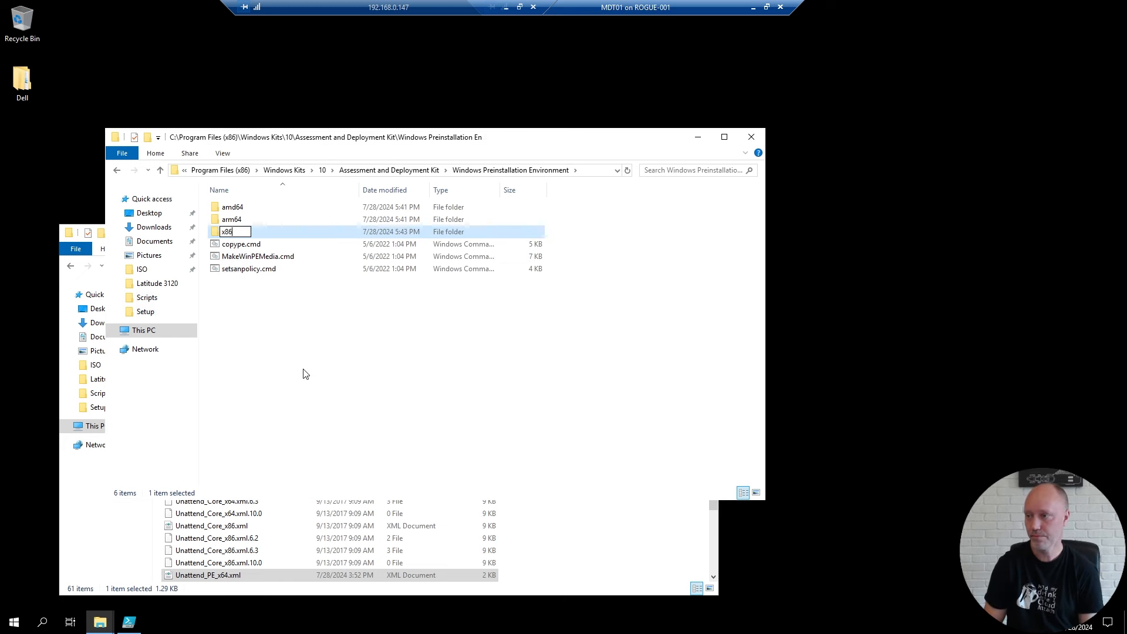
key("Return")
- Copy the name of the WinPE_OCs folder inside arm64, leaving that folder unrenamed, and return to the parent folder
key("Up")
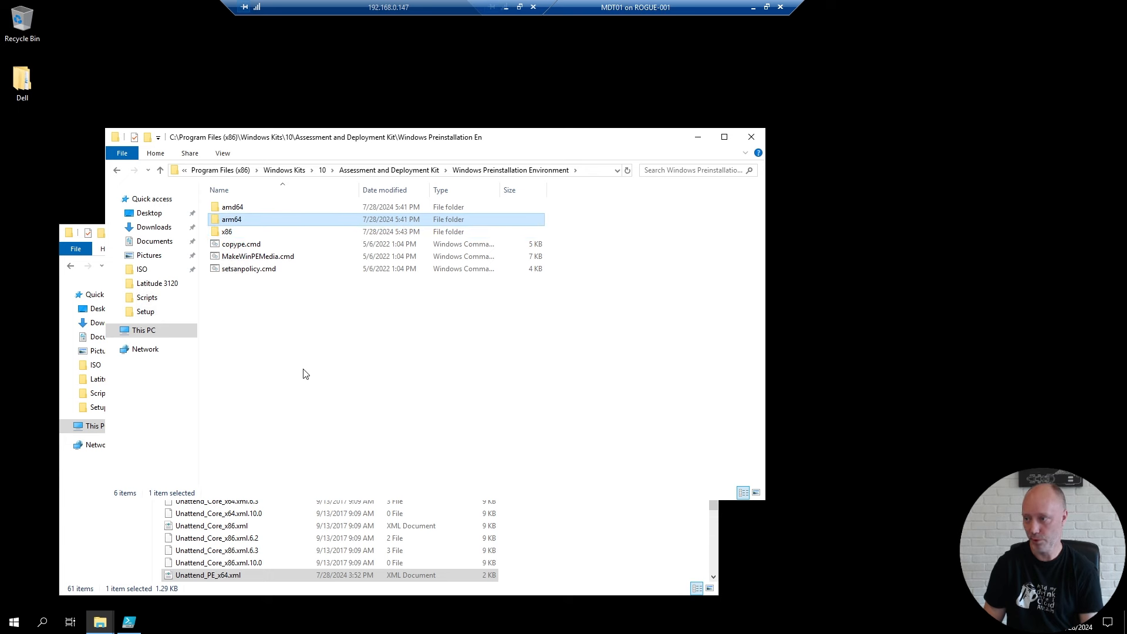
key("Return")
key("End")
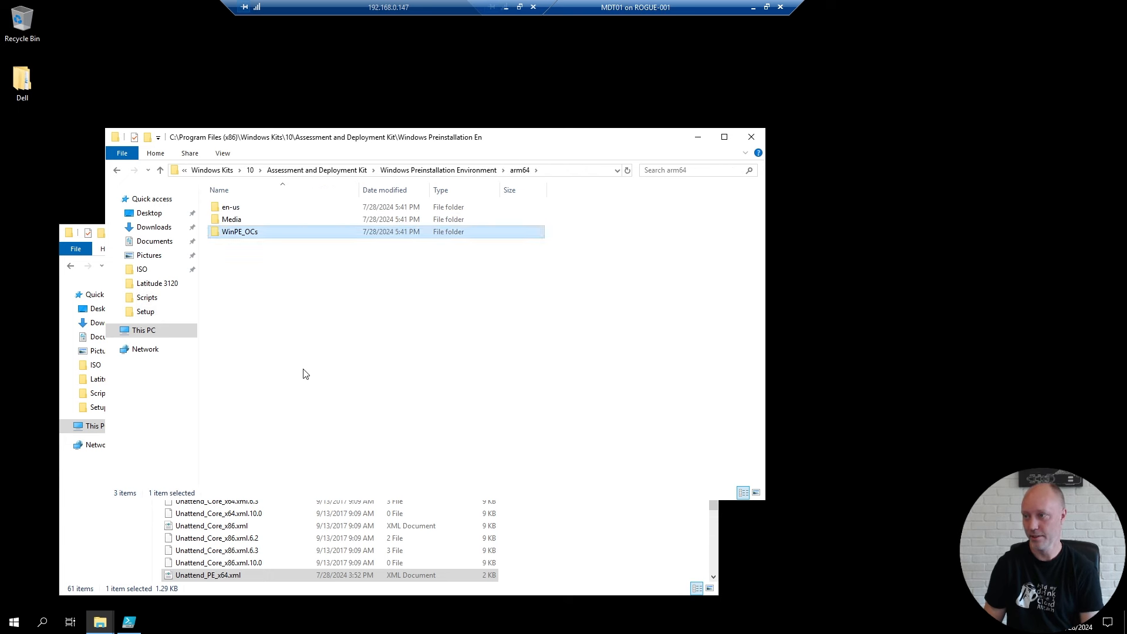
key("F2")
key("Escape")
key("BackSpace")
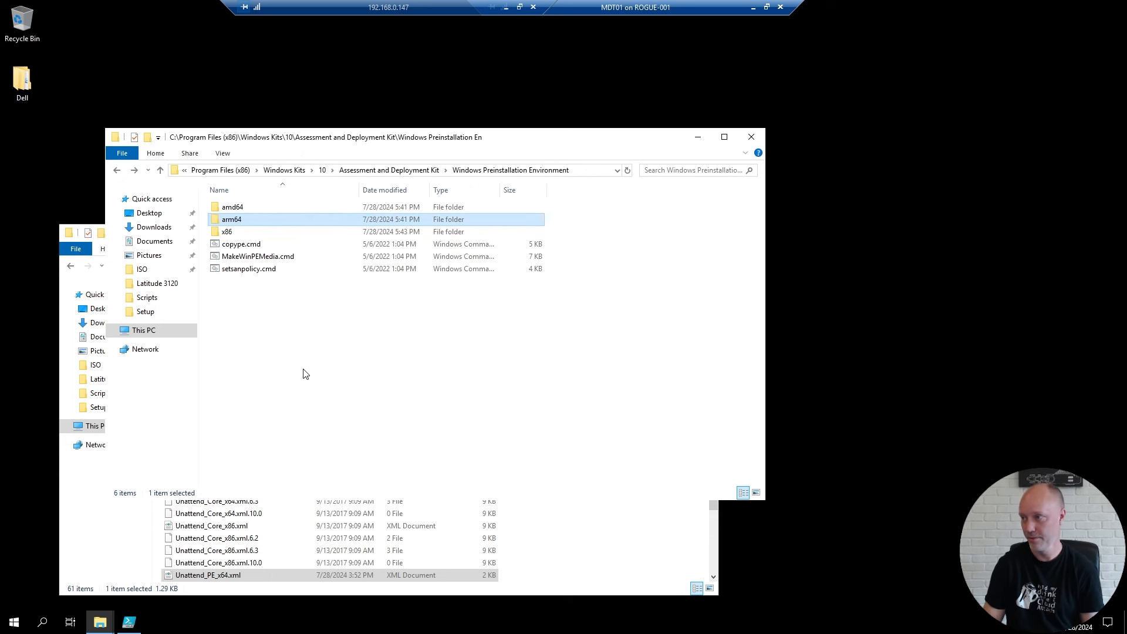
- Create a folder named WinPE_OCs inside the new x86 folder and minimize that File Explorer window
key("Down")
key("Return")
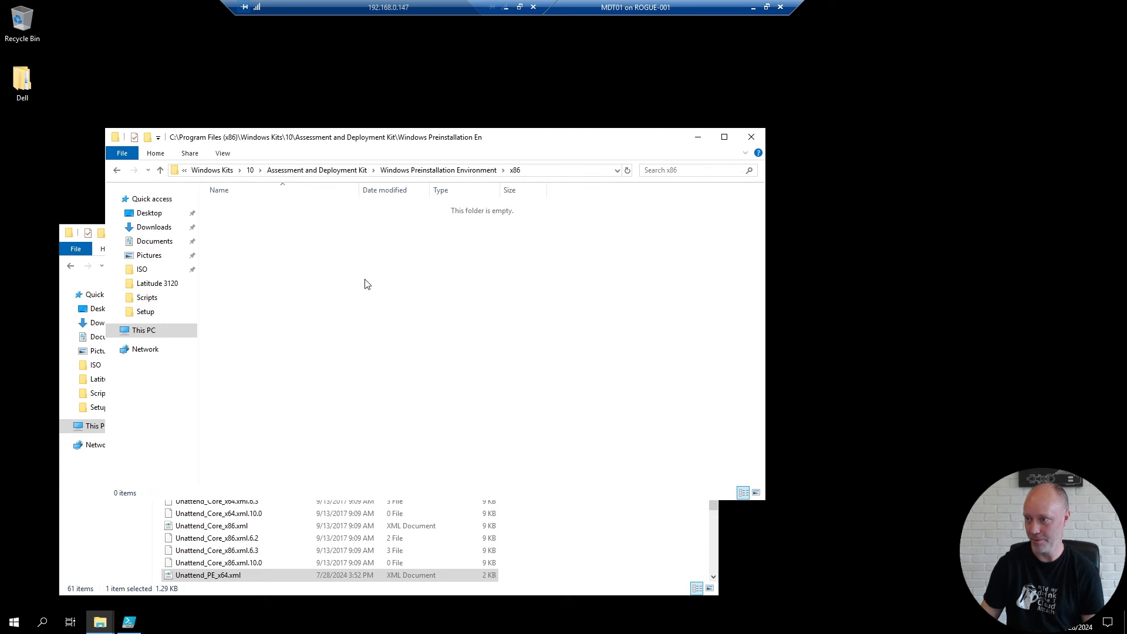
key("ctrl+v")
key("Return")
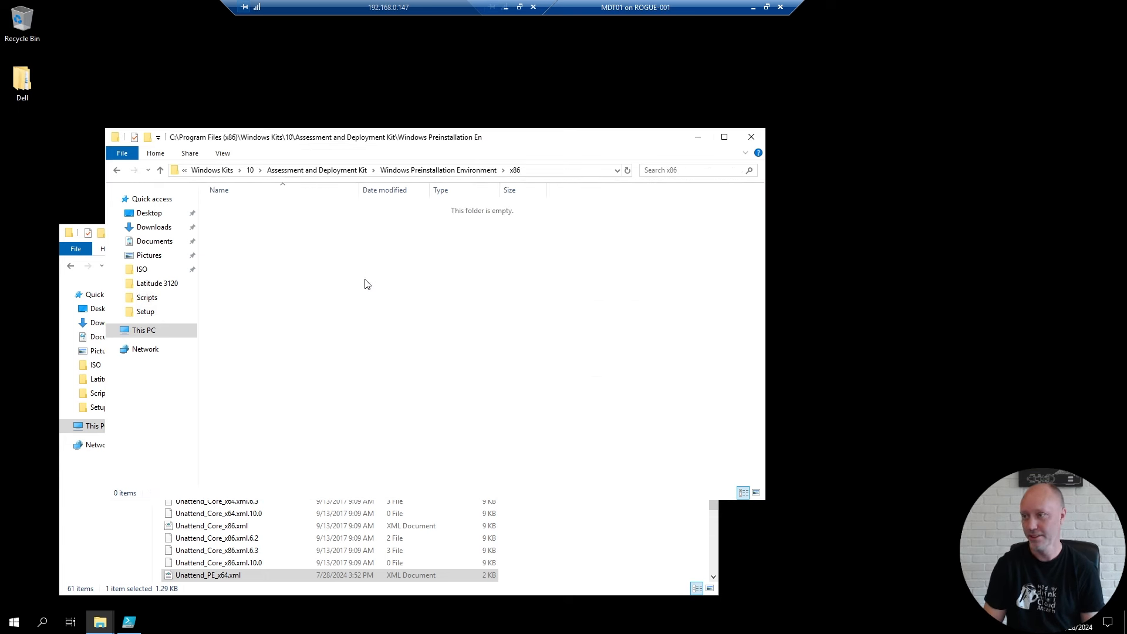
key("F2")
key("End")
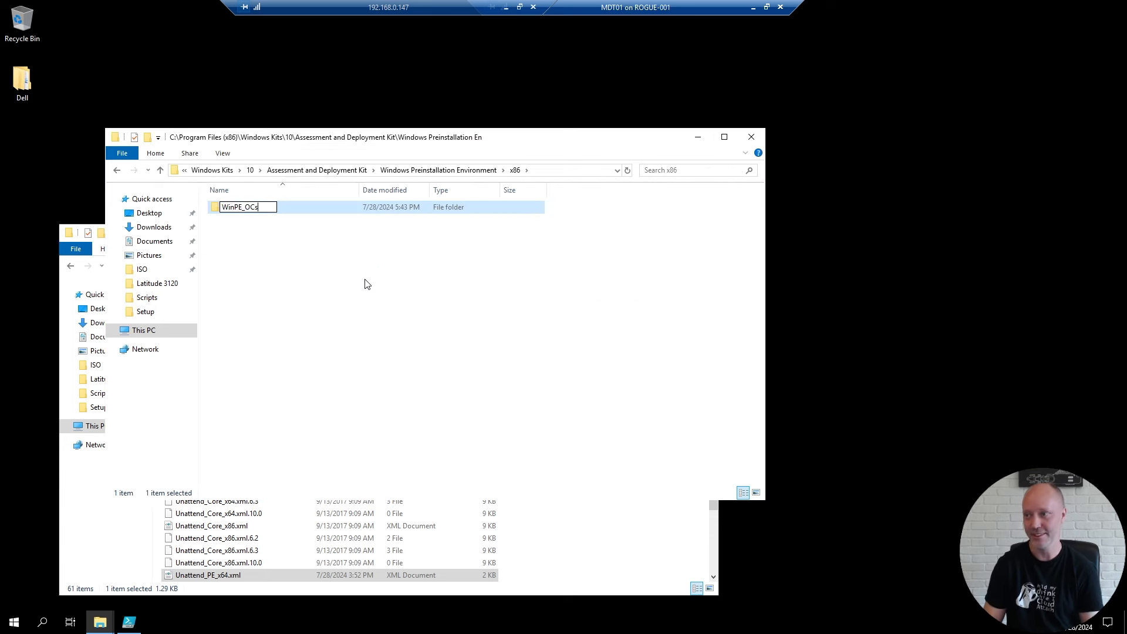
key("Return")
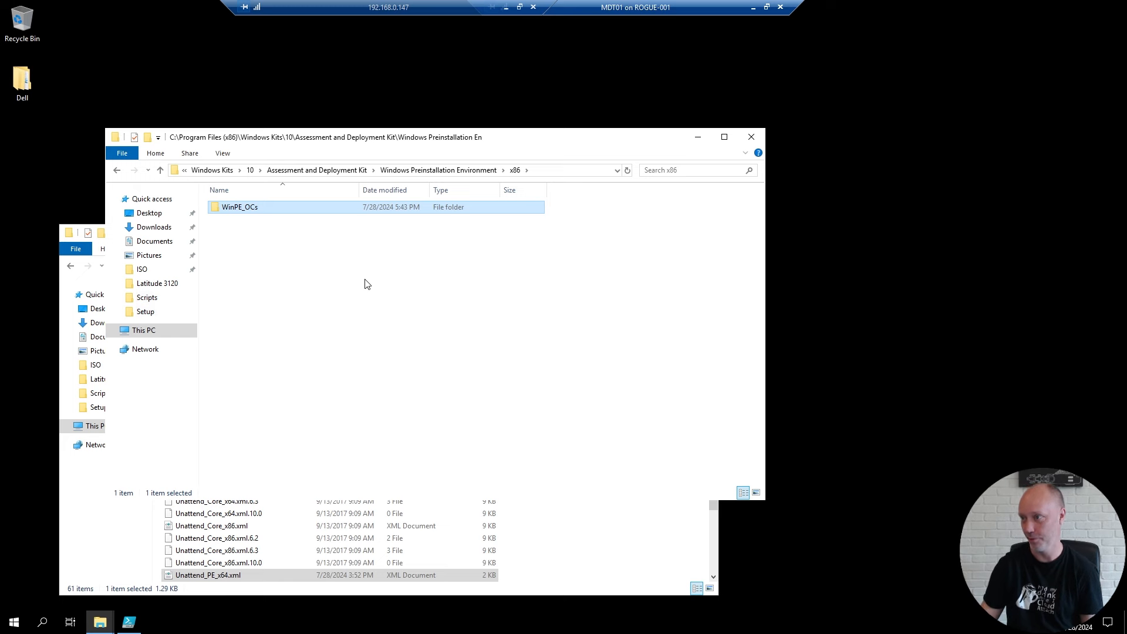
left_click(366, 284)
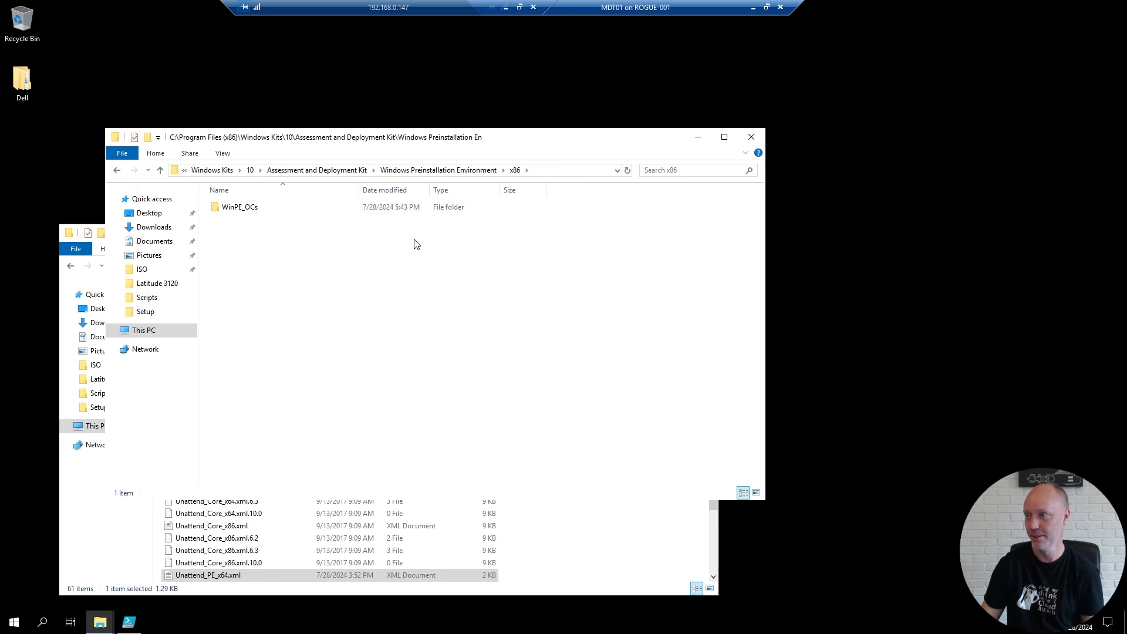
left_click(699, 138)
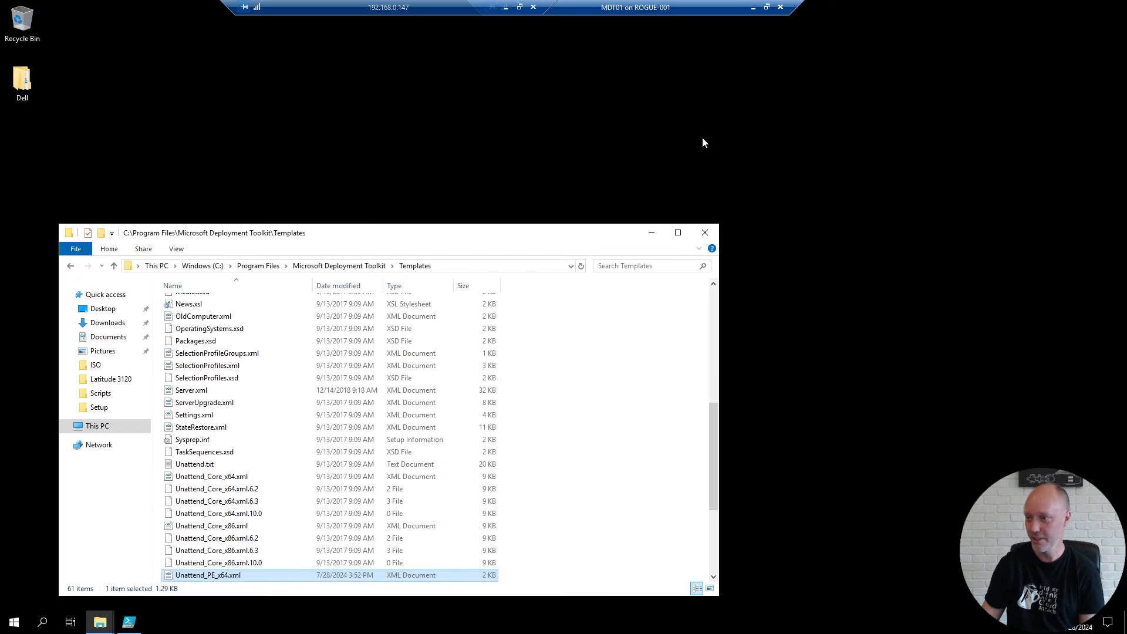
- Pin Deployment Workbench to Start and launch it, allowing Microsoft Management Console to make changes
key("super")
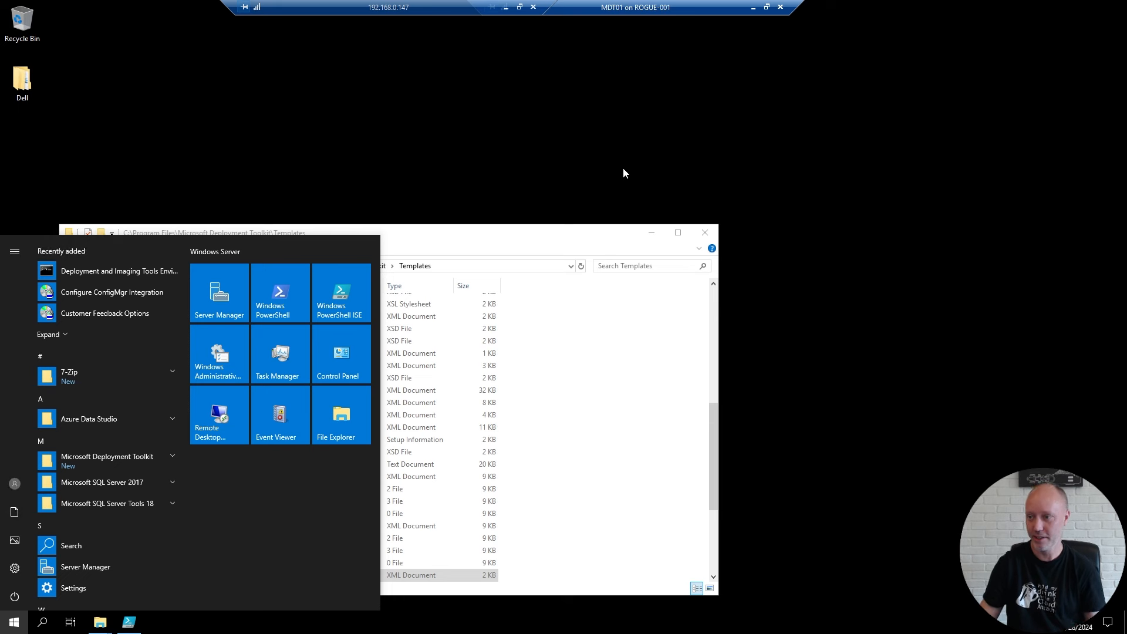
left_click(134, 460)
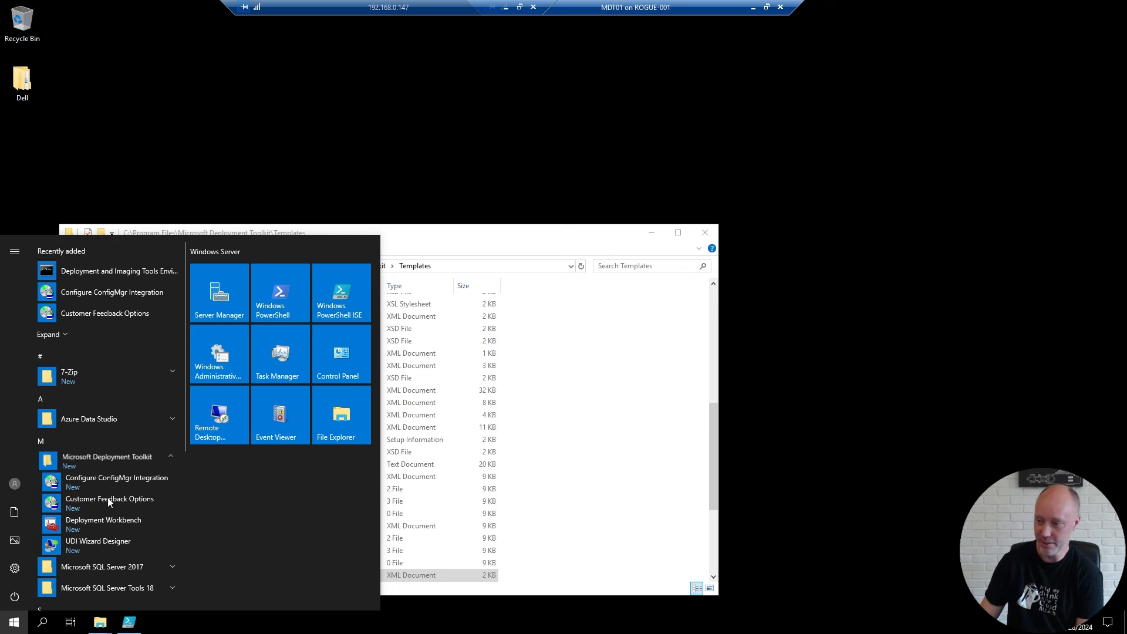
right_click(100, 523)
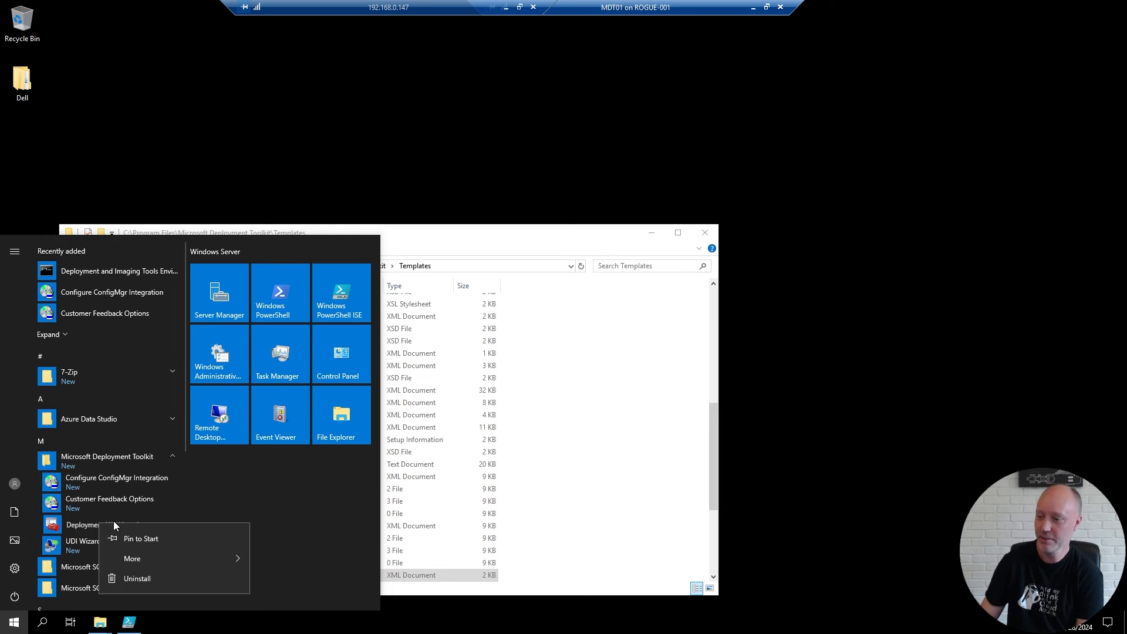
left_click(141, 538)
left_click(222, 498)
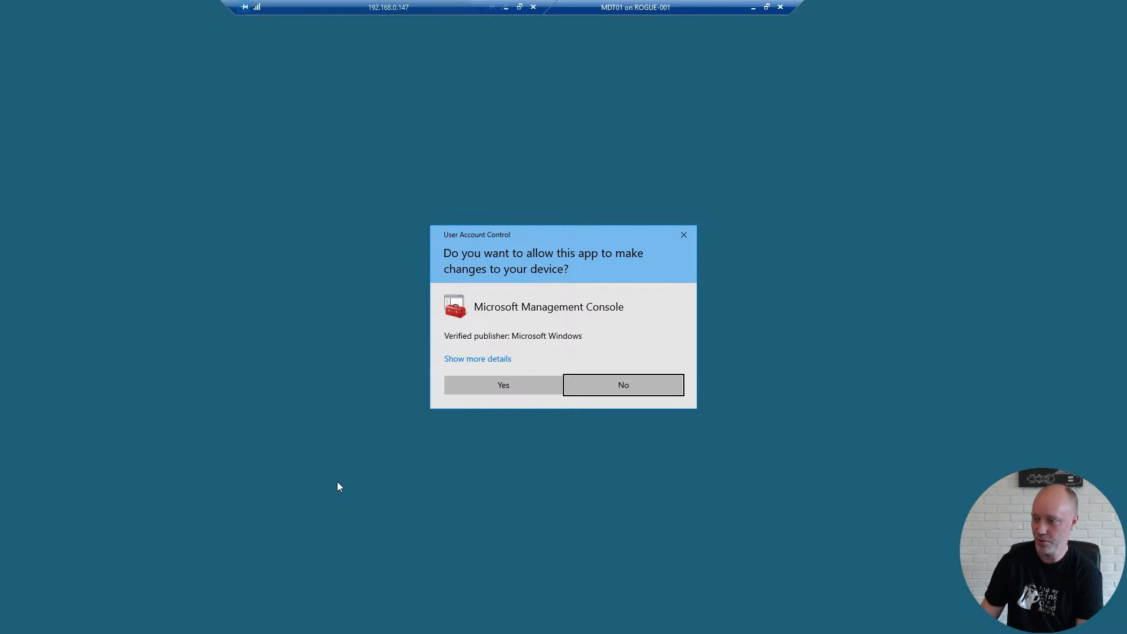
left_click(517, 388)
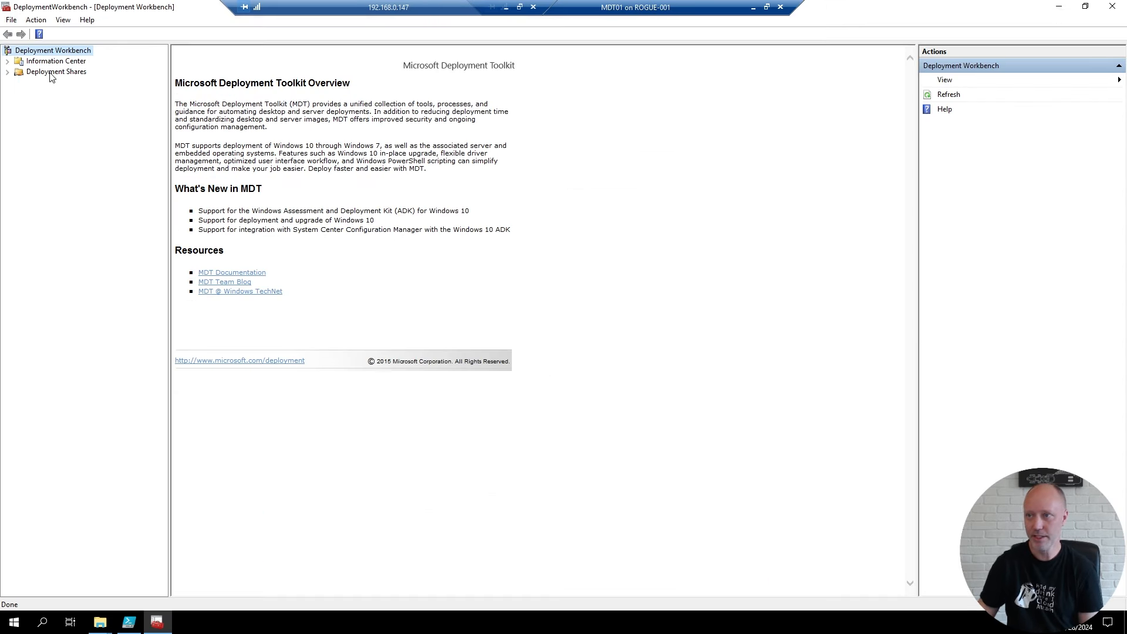
- Start a new deployment share with the path E:\MDTProduction, copying the folder name MDTProduction for reuse
right_click(51, 74)
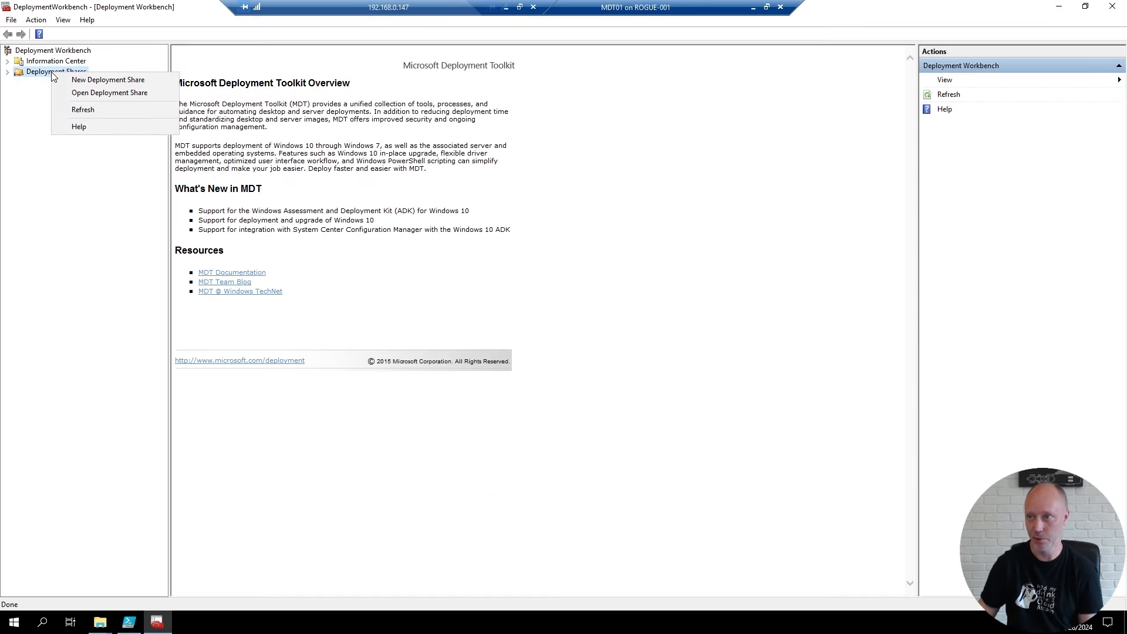
left_click(85, 79)
type("E")
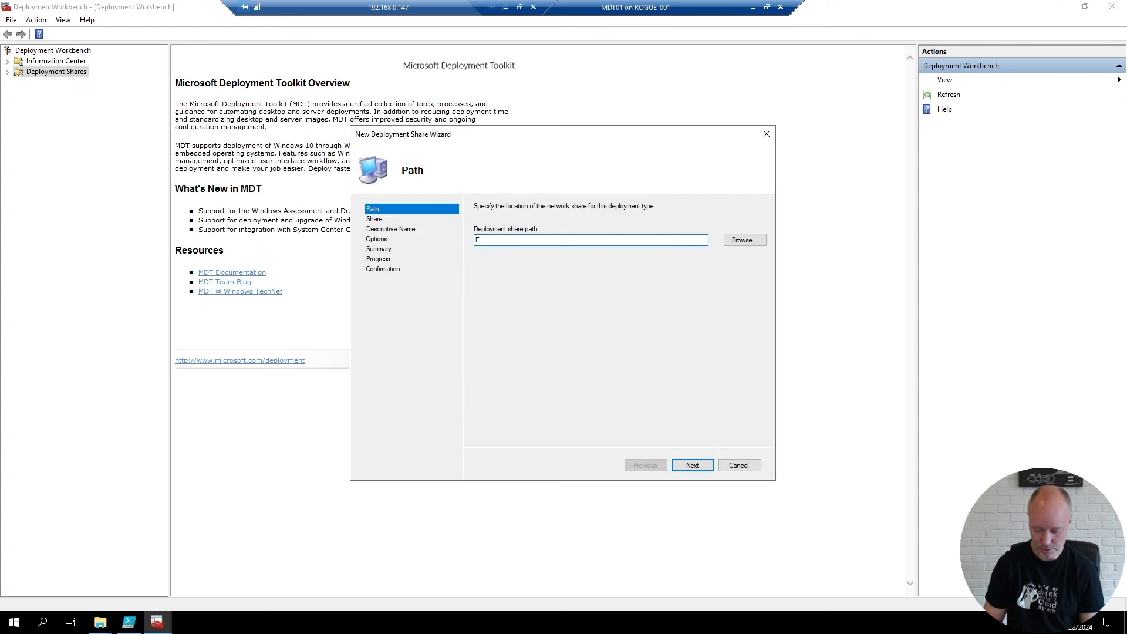
type(":\\MDT")
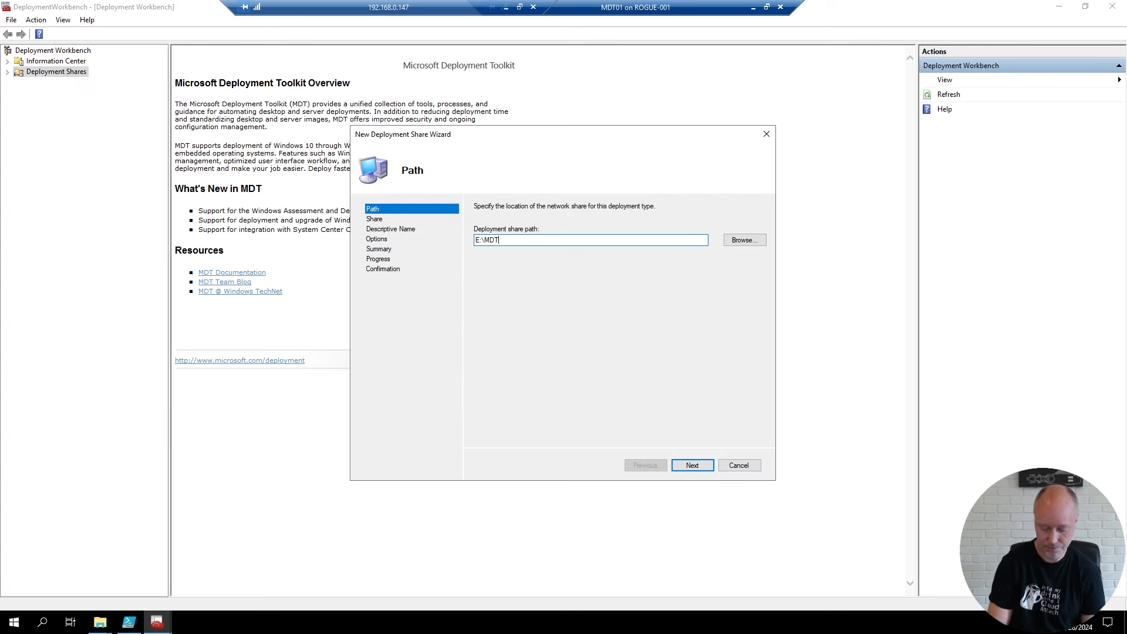
type("Productiuo")
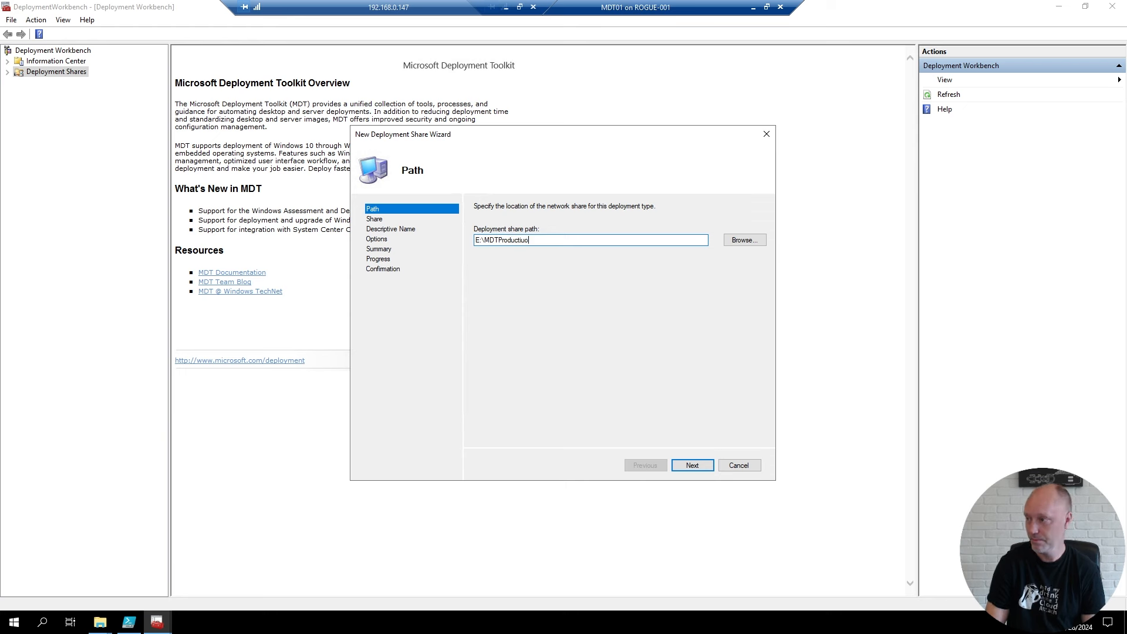
key("BackSpace")
key("BackSpace")
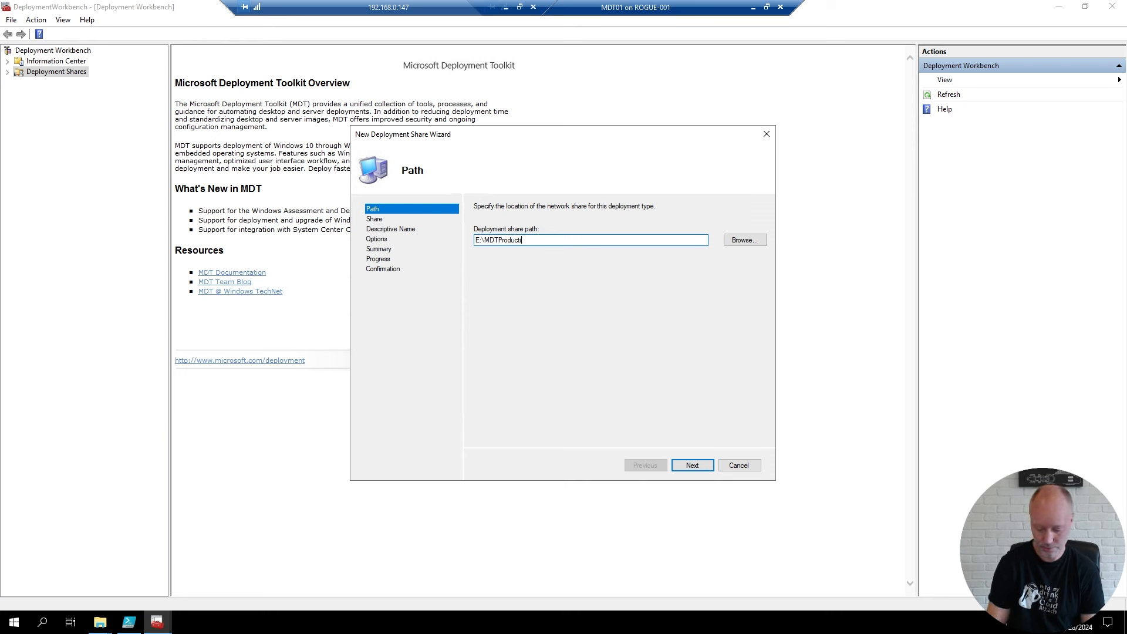
type("on")
key("ctrl+shift+Left")
key("ctrl+c")
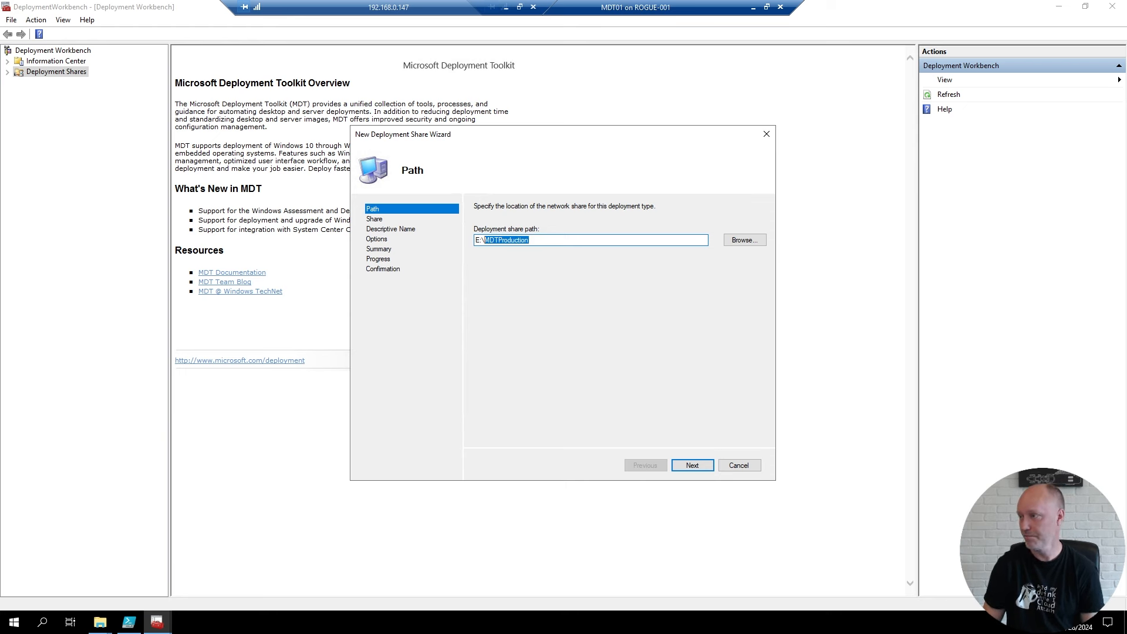
key("Return")
- Name the share MDTProduction$ and set its description to MDT Production
key("shift+Left")
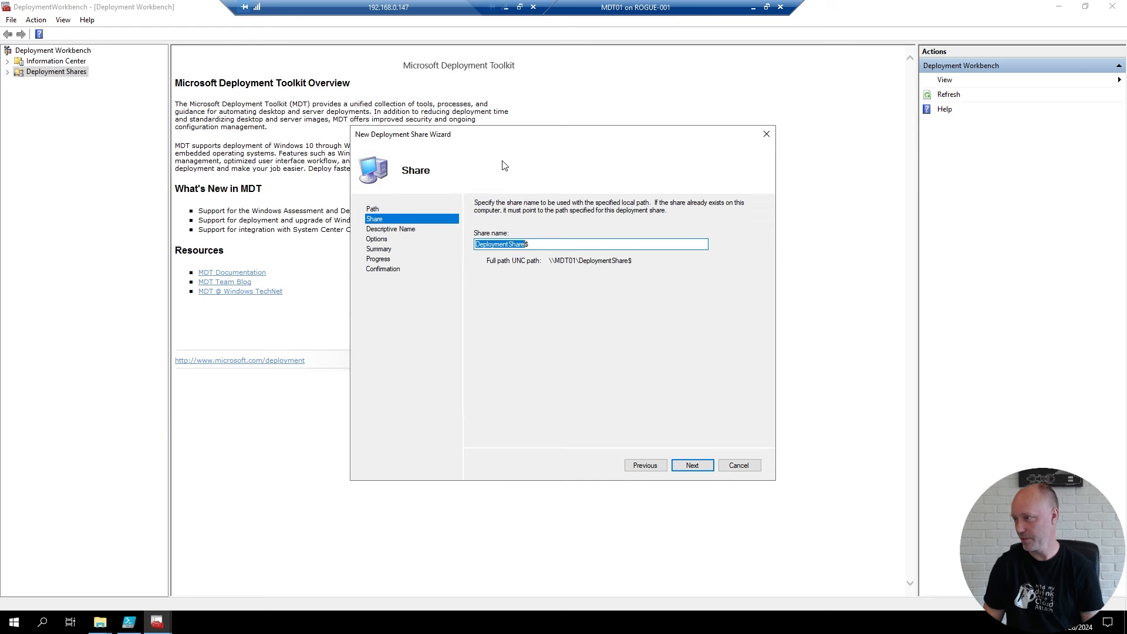
key("ctrl+v")
key("Return")
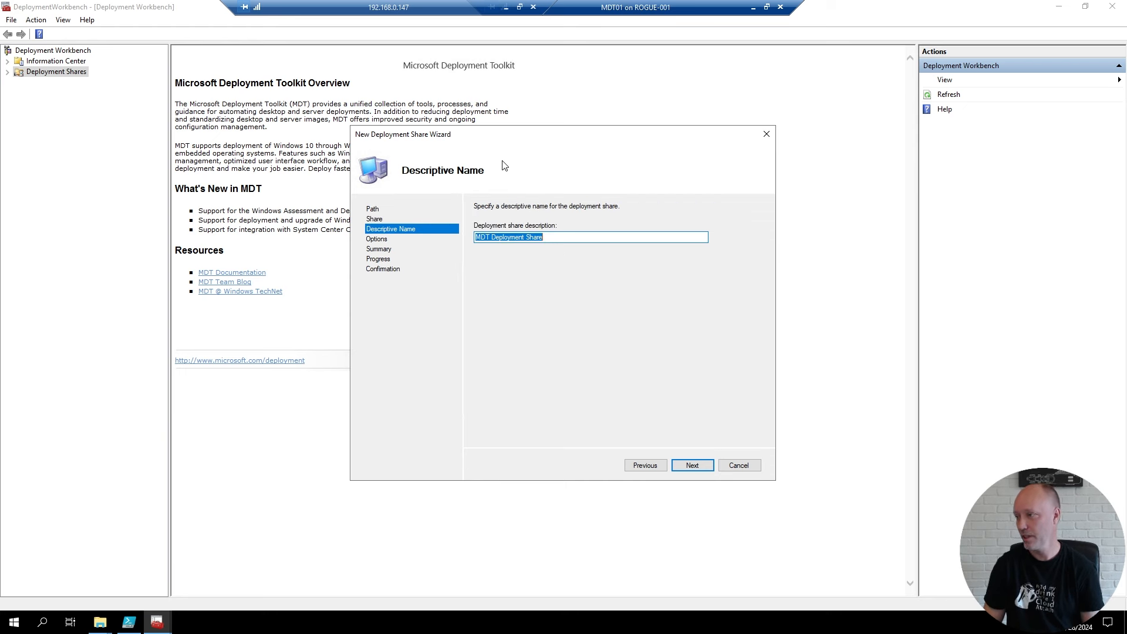
key("ctrl+v")
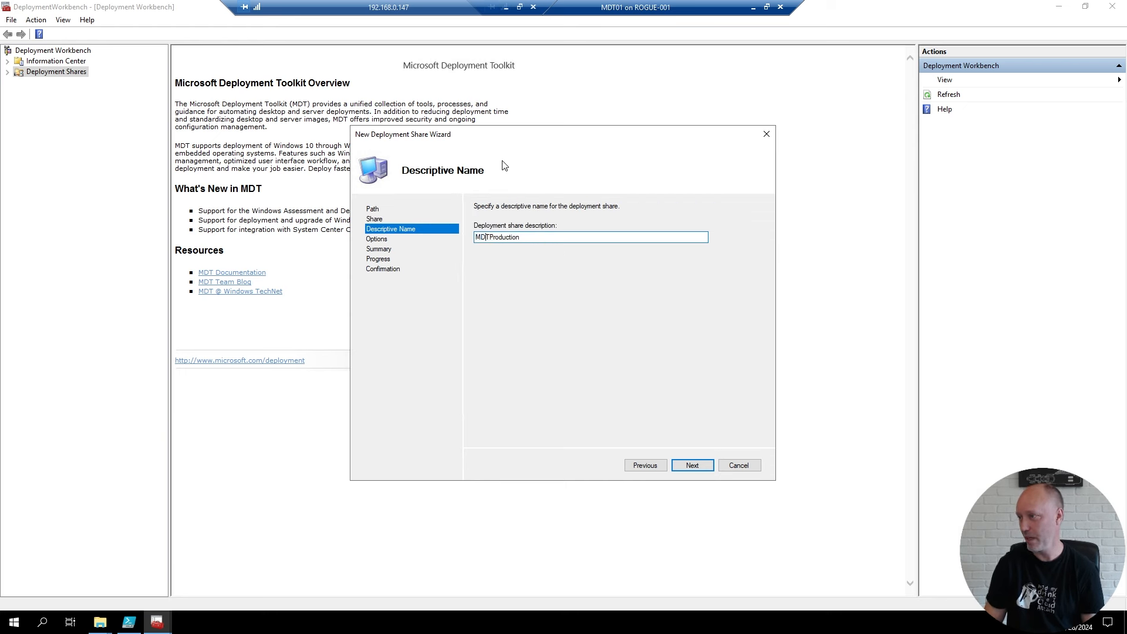
key("Return")
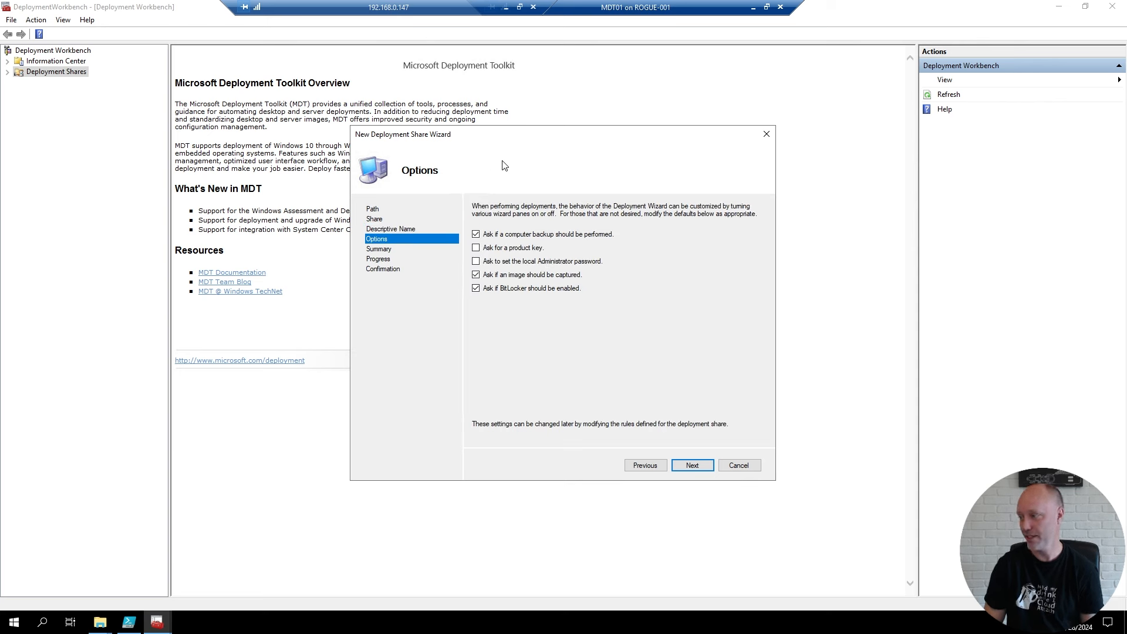
- Accept the default deployment options, create the deployment share, and expand MDT Production under Deployment Shares
key("Return")
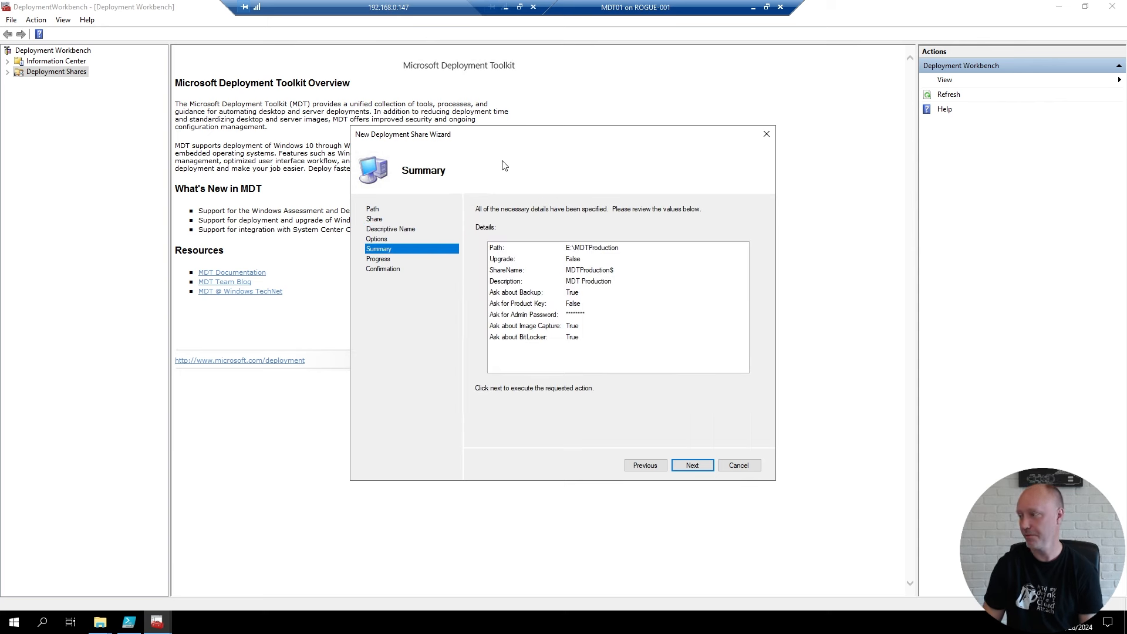
key("Return")
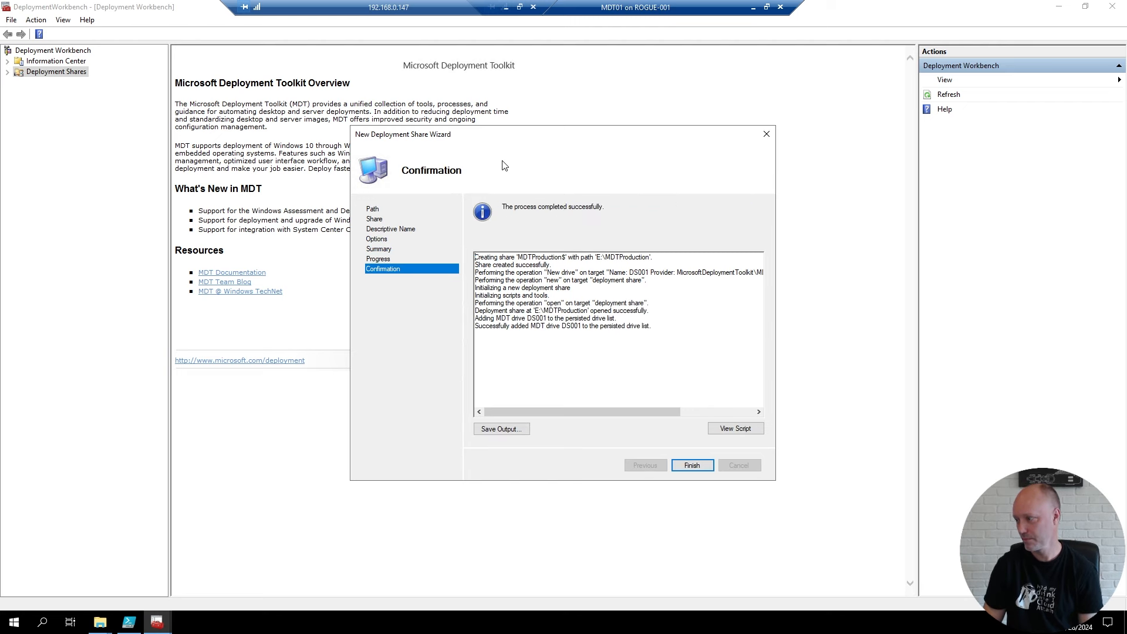
key("Return")
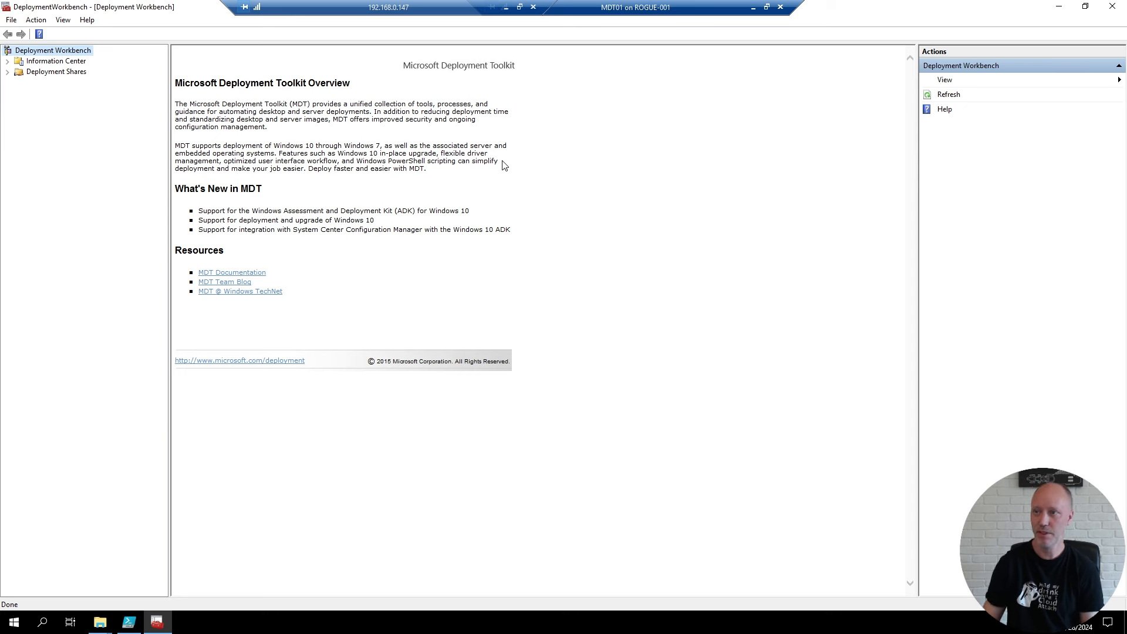
left_click(7, 73)
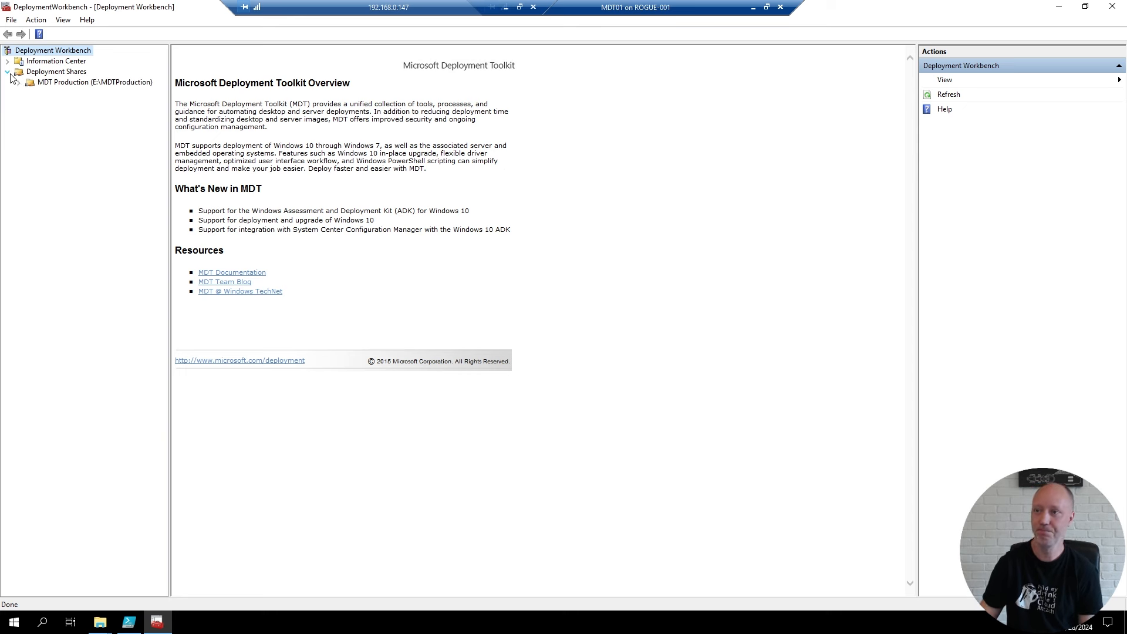
left_click(18, 82)
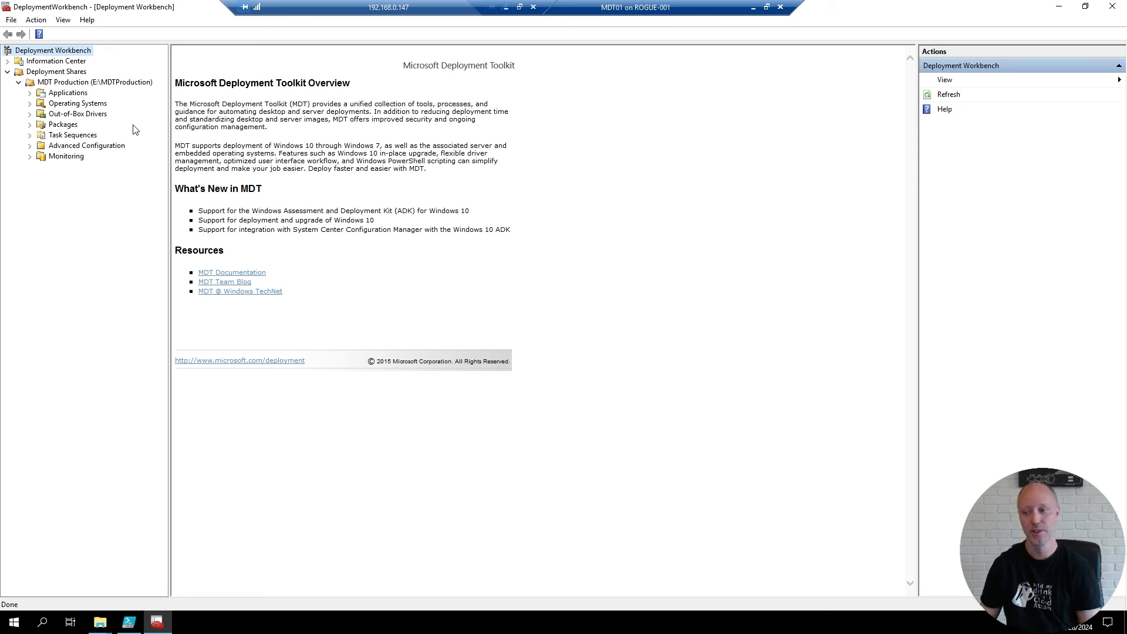
- Switch to PowerShell ISE, review the edition and ISO parameters in Export-Windows11EnterpriseWIMFromISO.ps1, and run the script
left_click(128, 623)
left_click(348, 223)
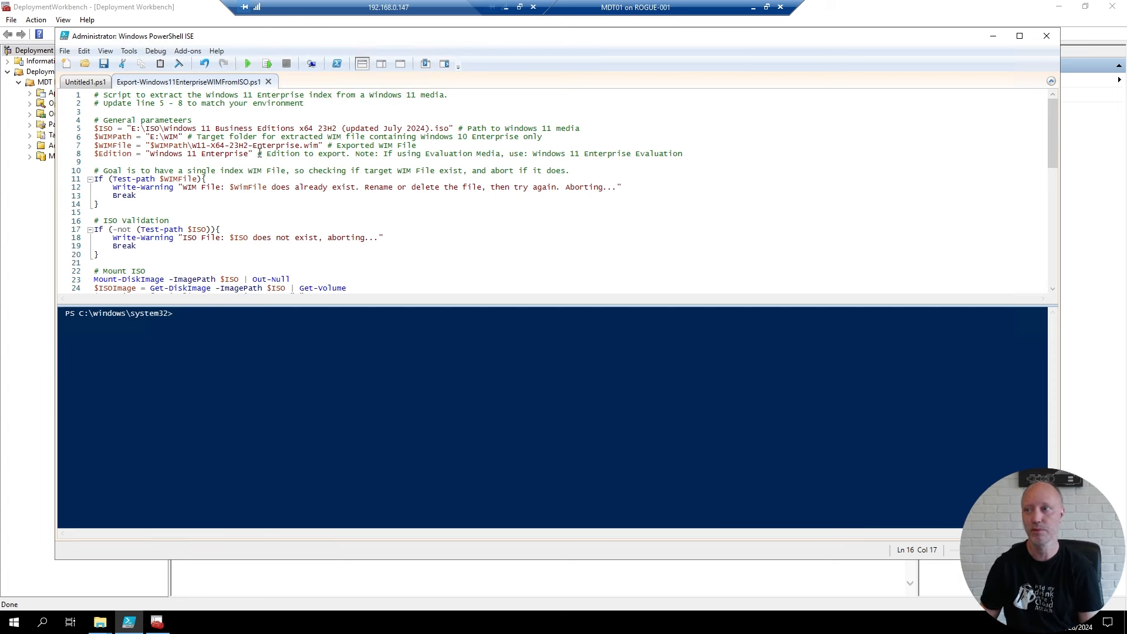
left_click(161, 162)
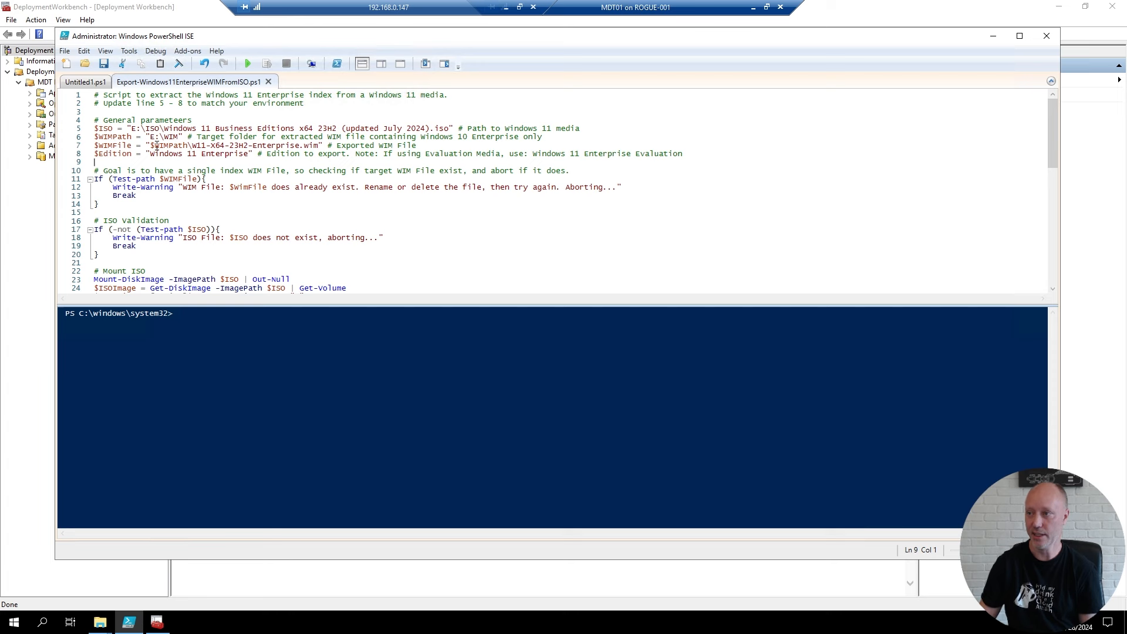
left_click_drag(150, 157, 254, 155)
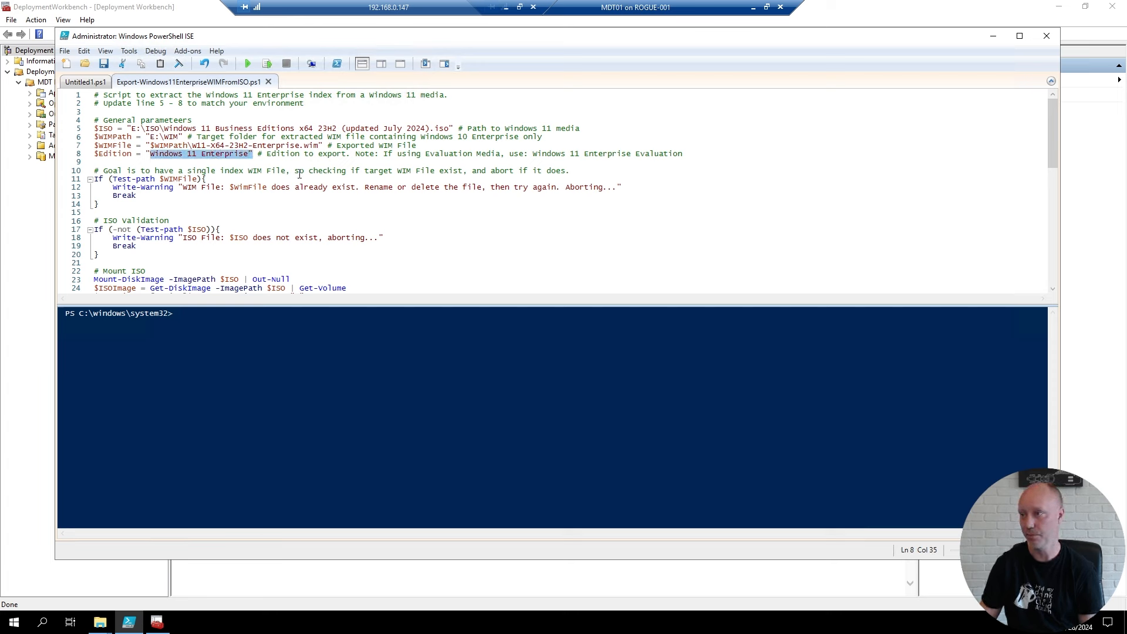
left_click(375, 186)
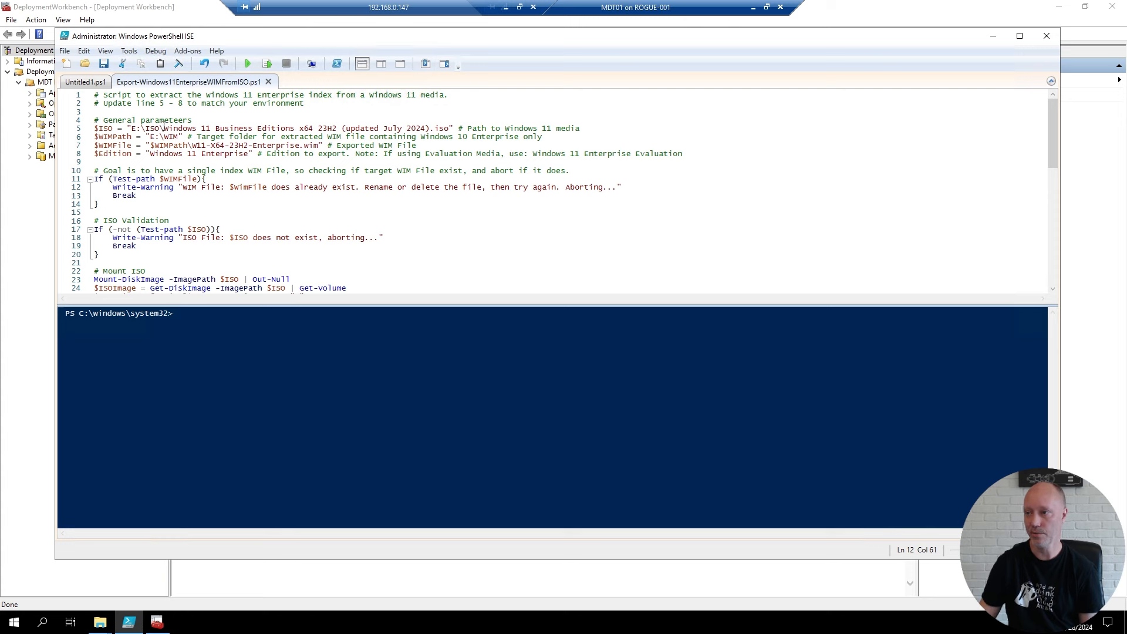
left_click_drag(164, 128, 453, 129)
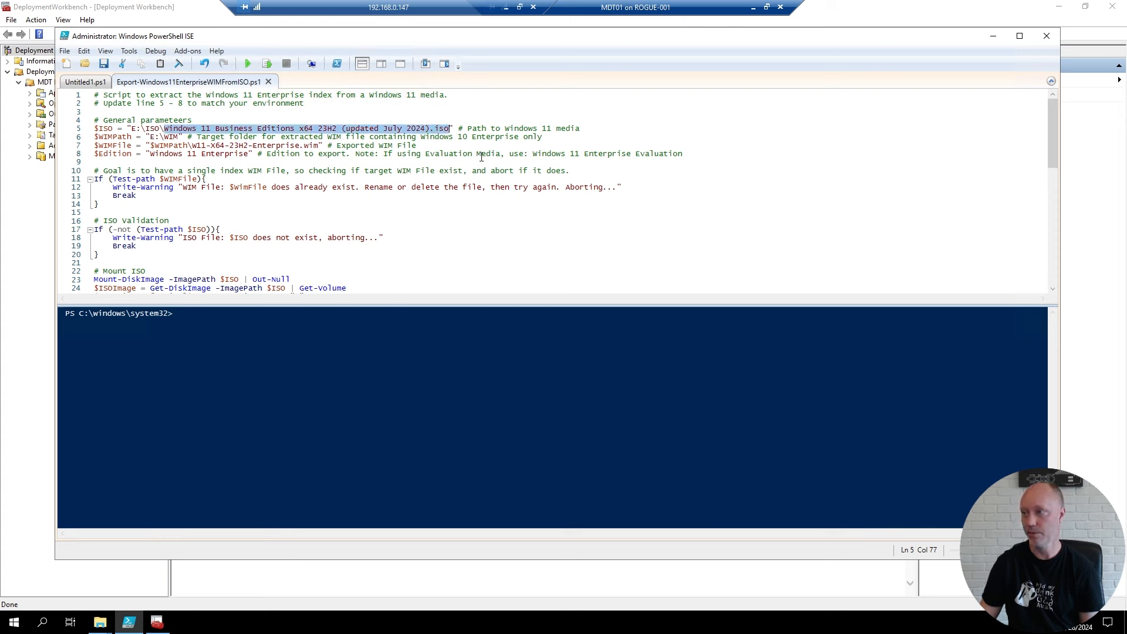
left_click(401, 155)
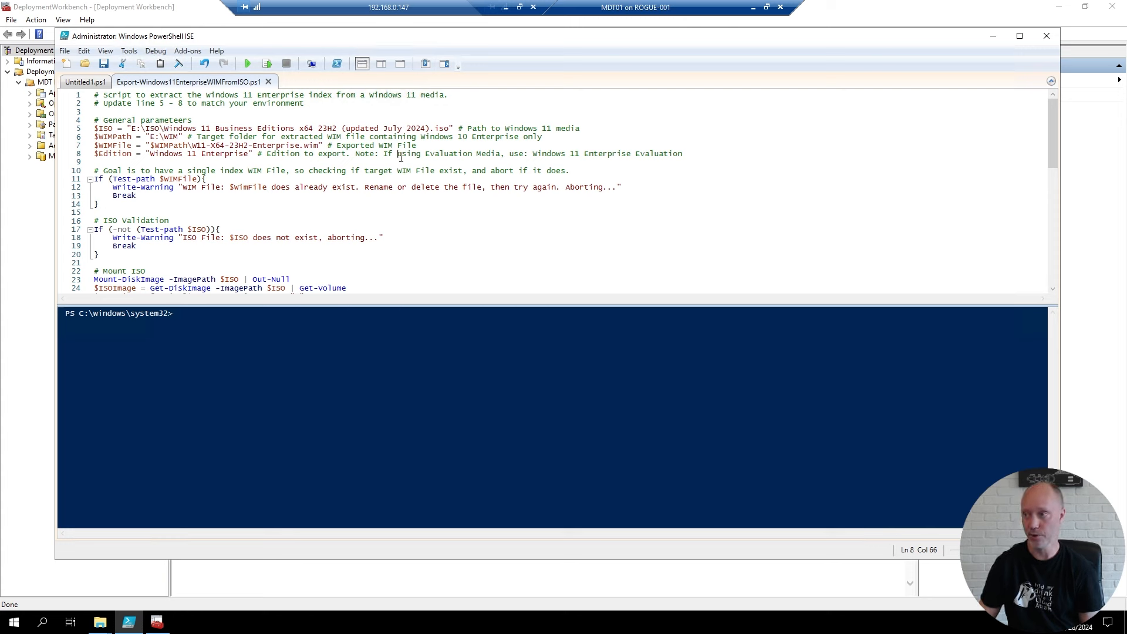
key("F5")
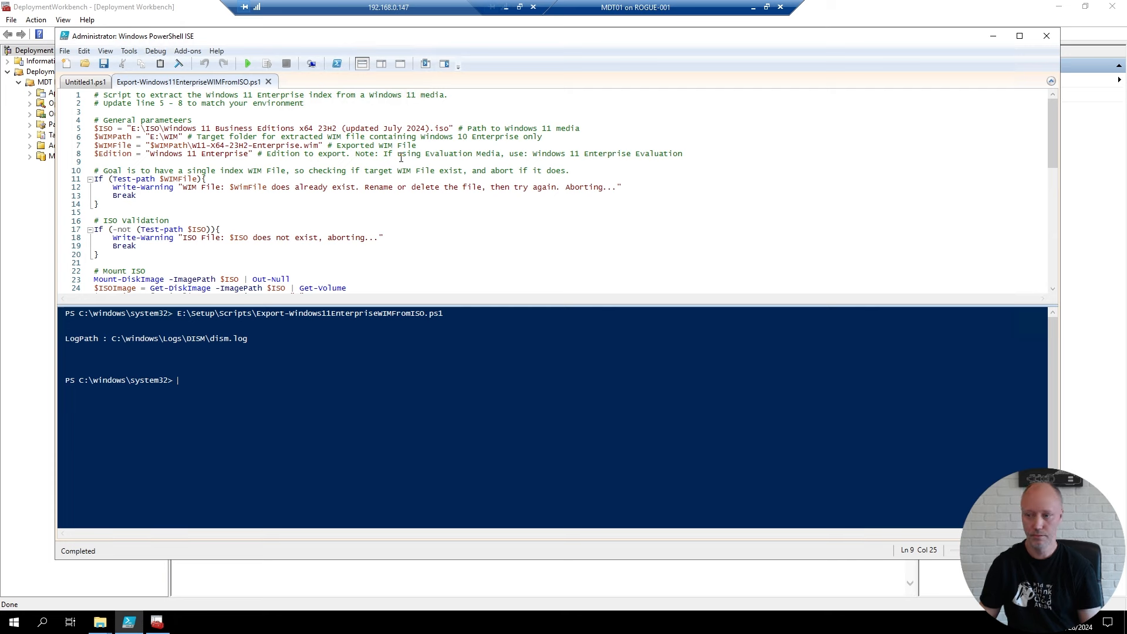
- Open the E:\WIM folder to check the exported WIM file, and switch back to Deployment Workbench
key("super+r")
type("e:\\w")
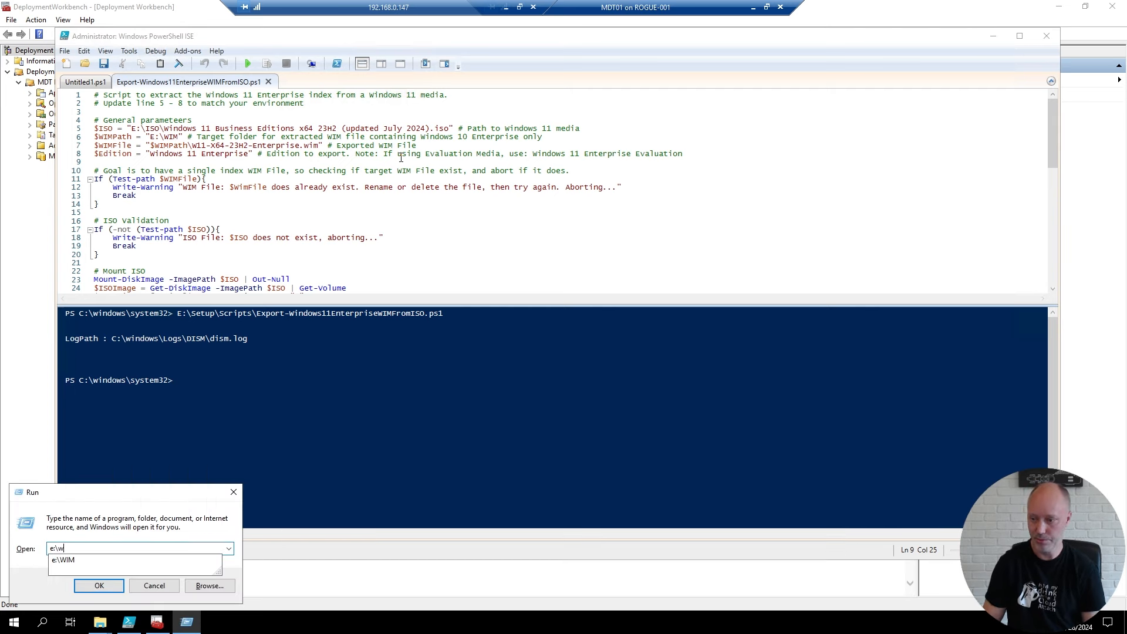
type("im")
key("Return")
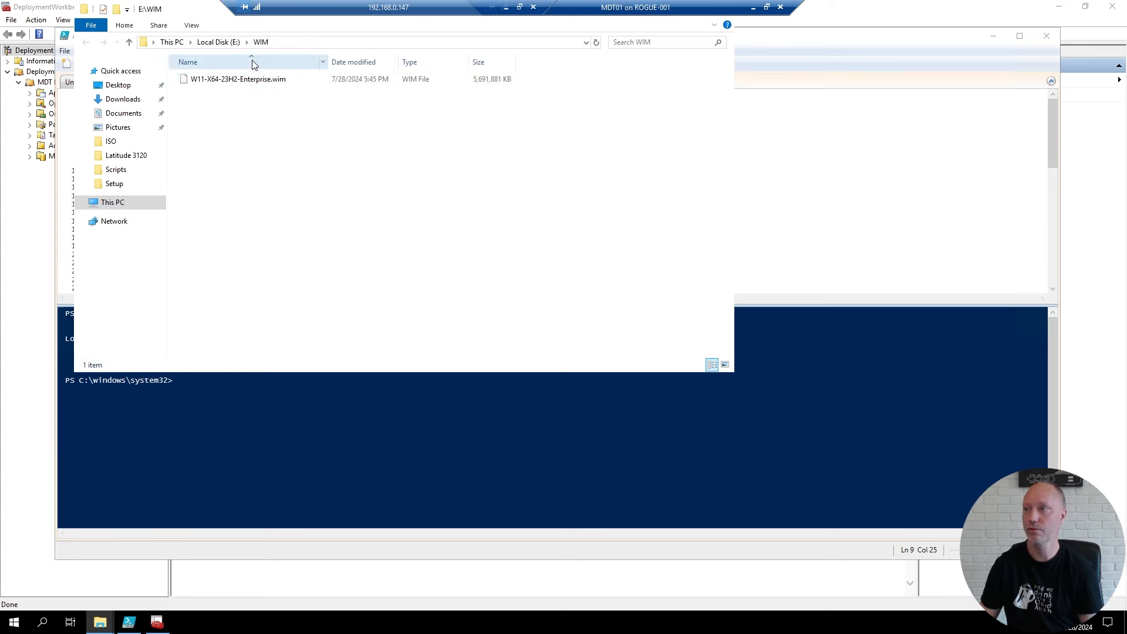
left_click_drag(186, 9, 280, 77)
left_click(28, 292)
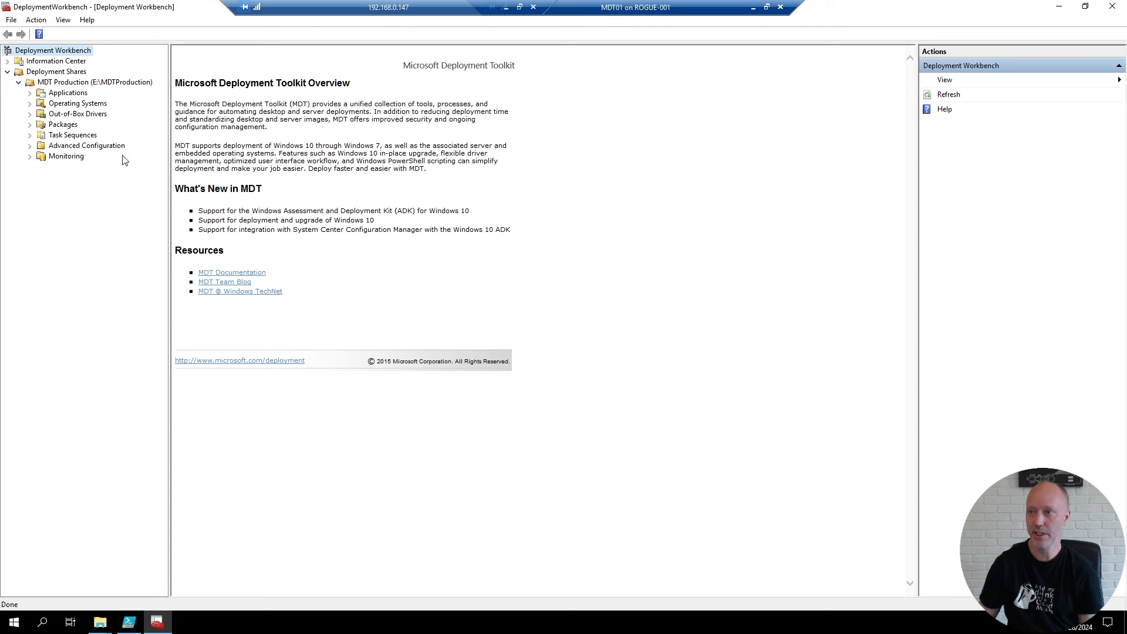
- Create a folder named Windows 11 x64 under Operating Systems in the MDT Production share
left_click(71, 105)
right_click(72, 106)
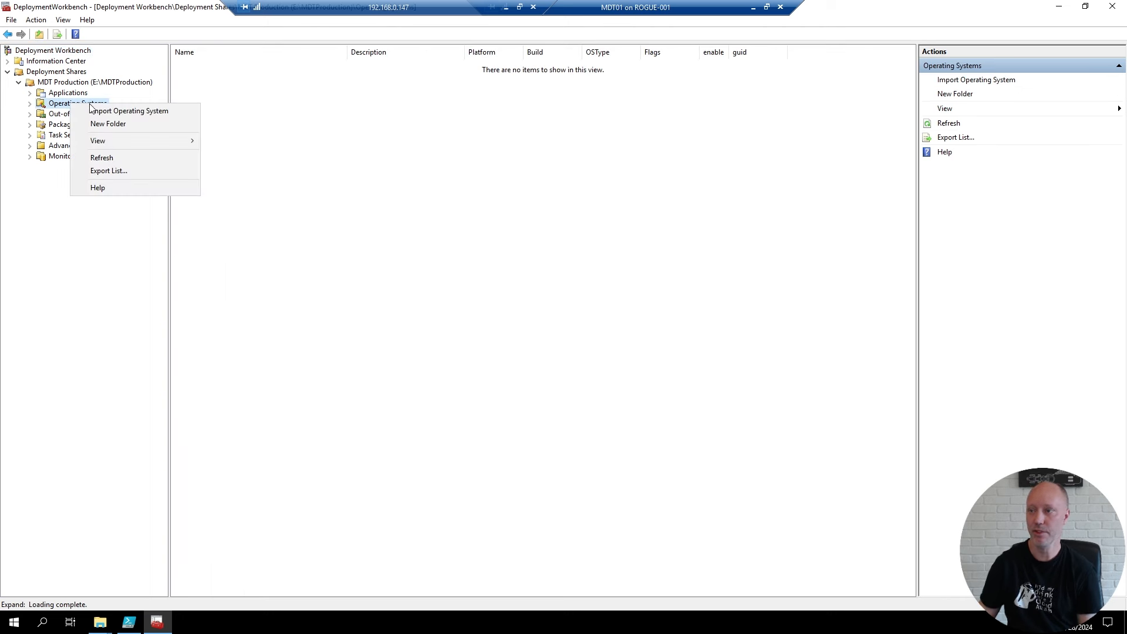
left_click(108, 124)
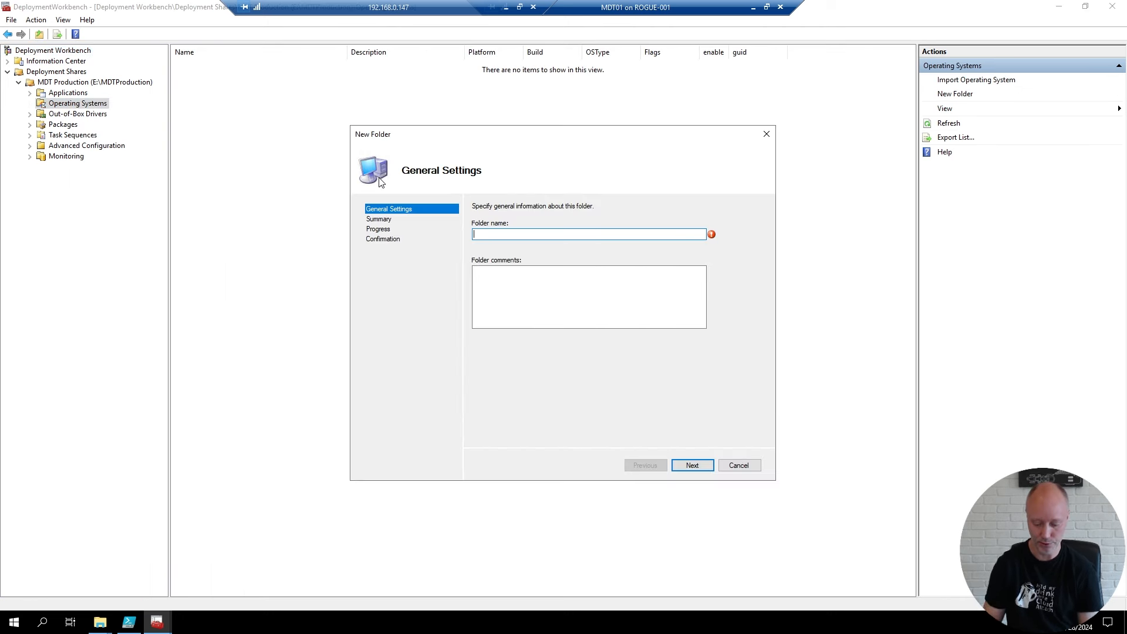
type("Windows 1")
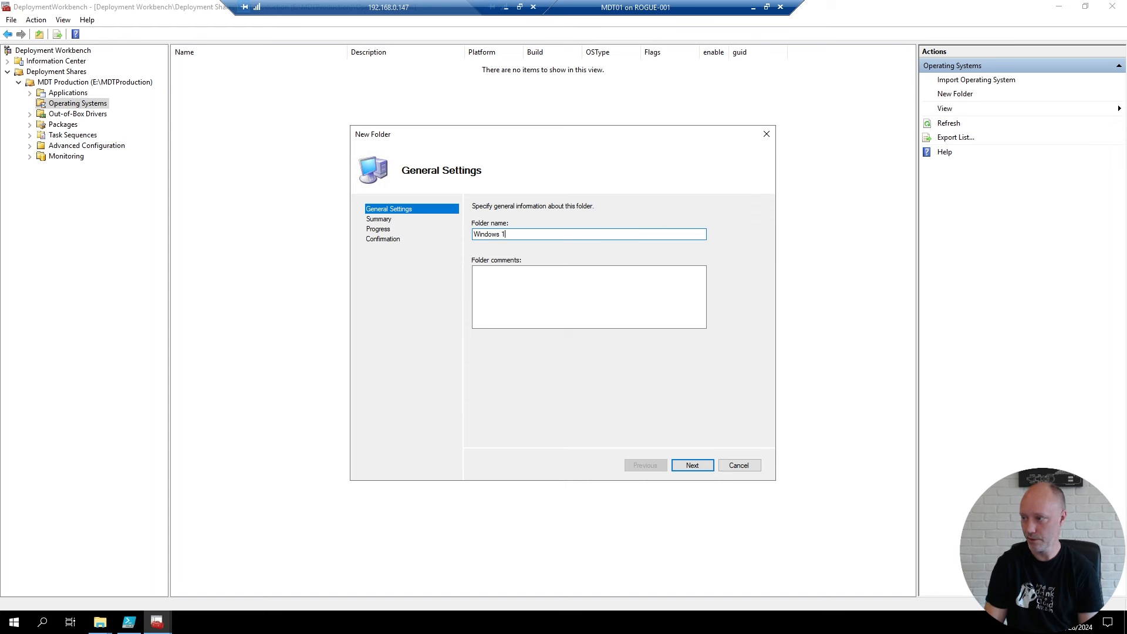
type("1 x")
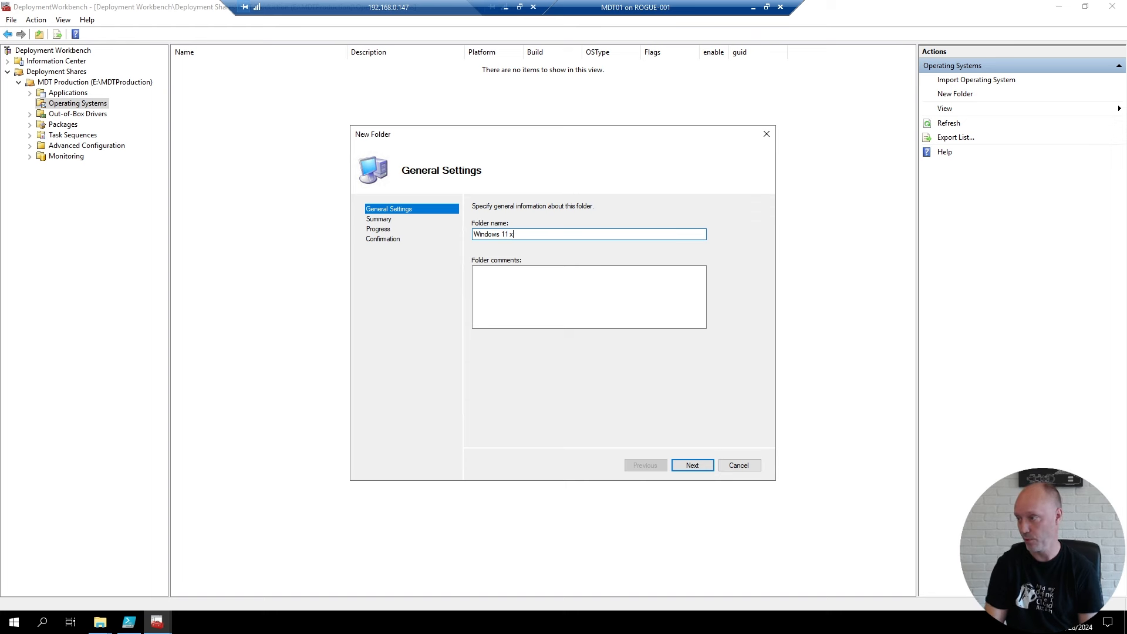
type("64")
key("Return")
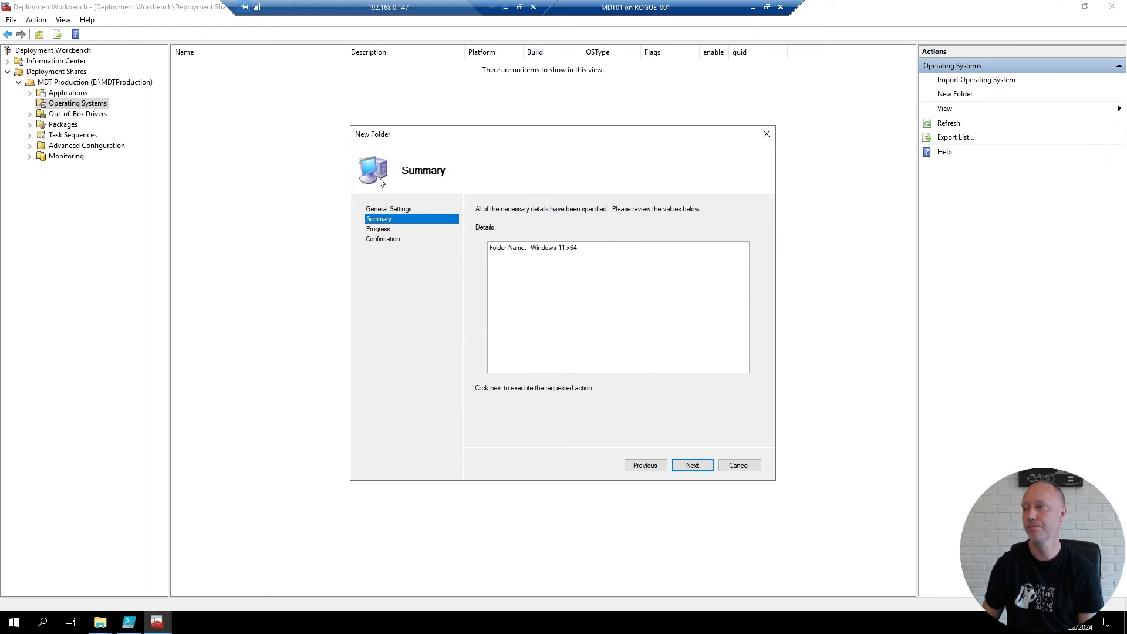
key("Return")
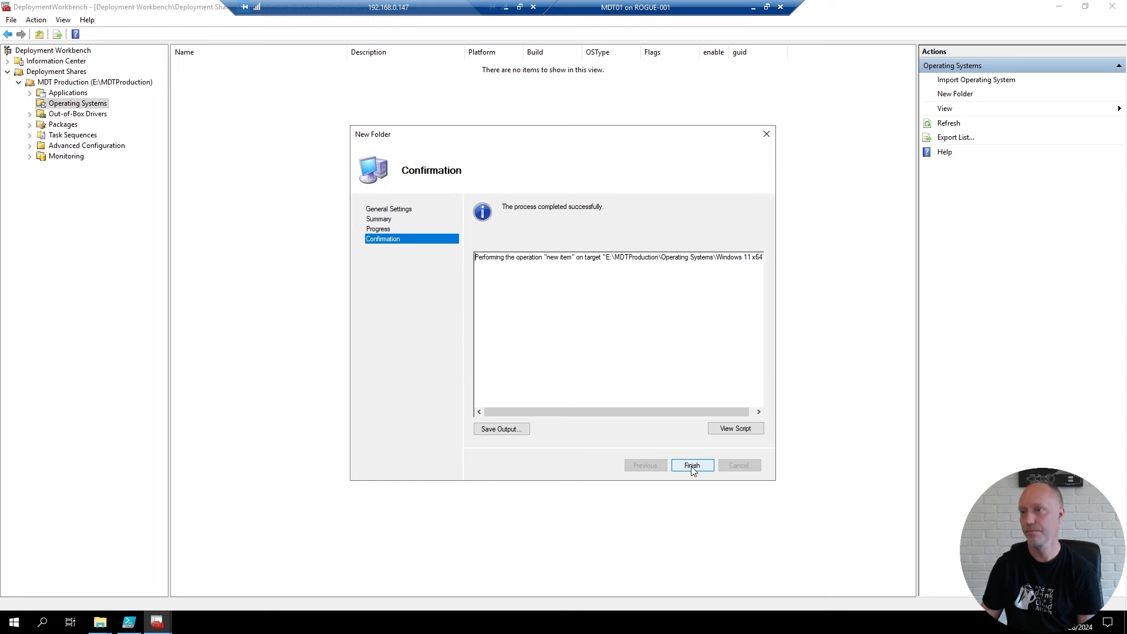
left_click(692, 466)
- Start importing a custom image file into the Windows 11 x64 operating systems folder, using E:\WIM\W11-X64-23H2-Enterprise.wim as the source
left_click(29, 103)
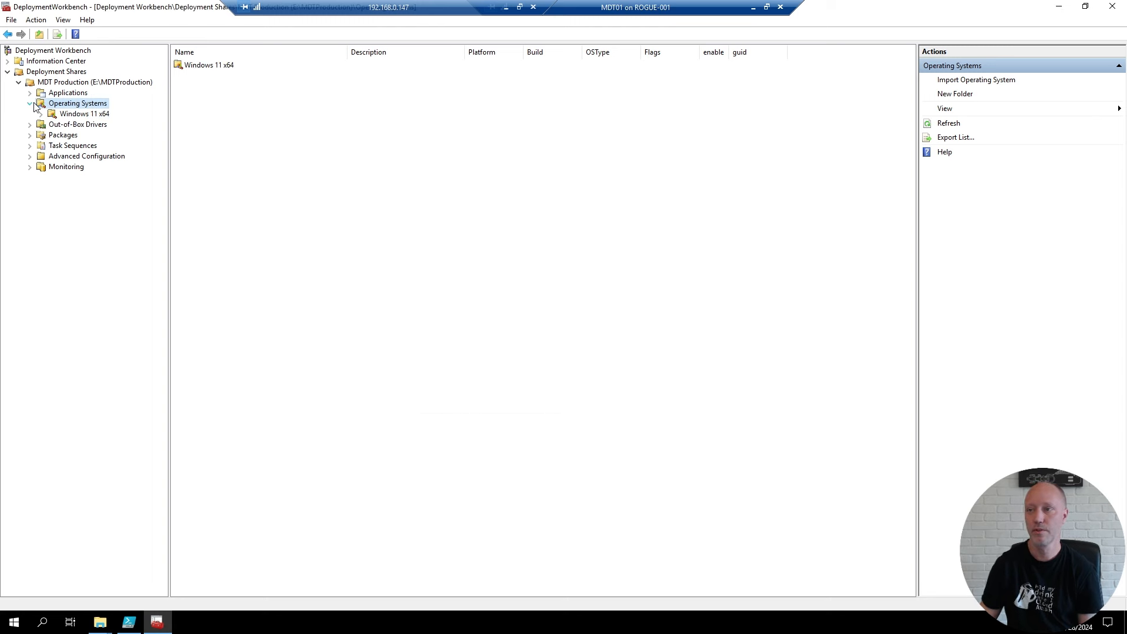
left_click(91, 115)
right_click(93, 117)
left_click(127, 120)
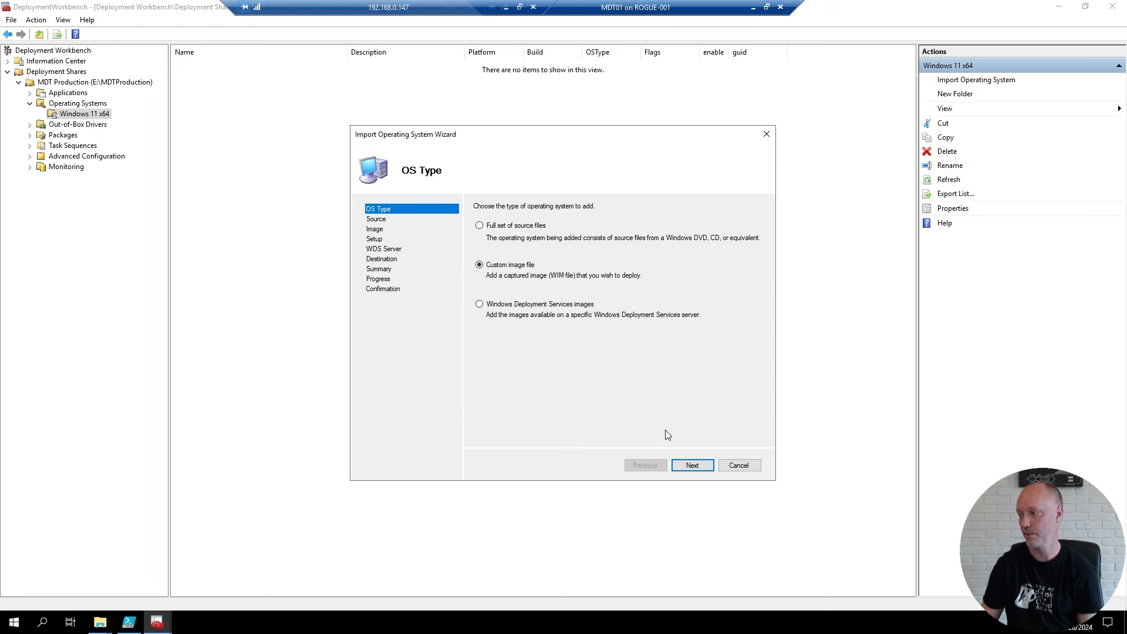
left_click(691, 465)
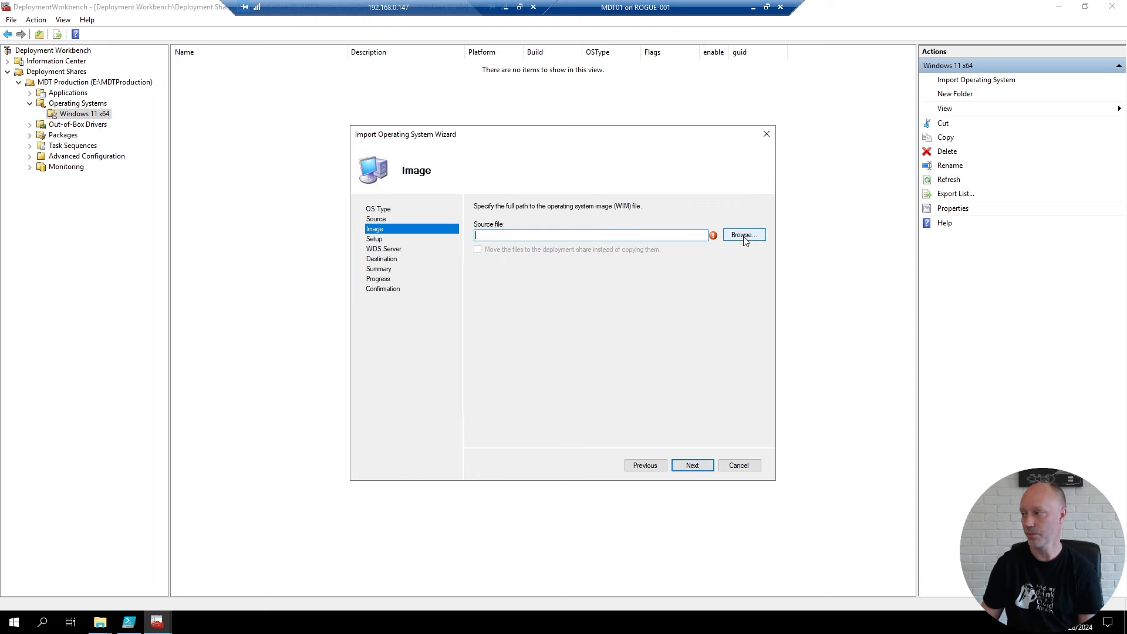
type("e")
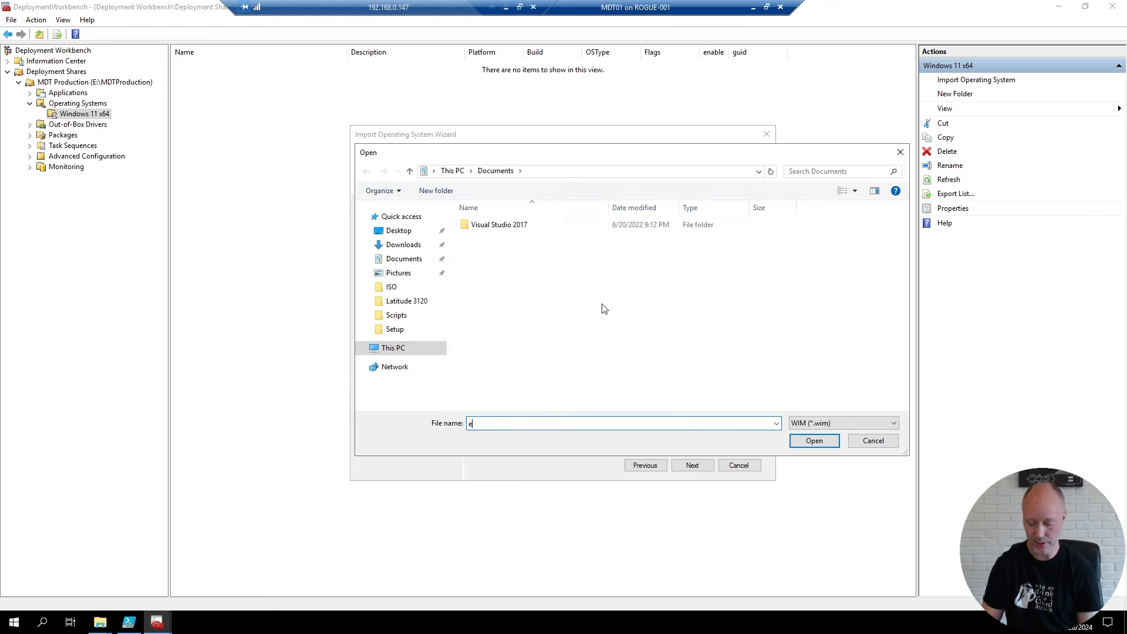
type(":\\WIM")
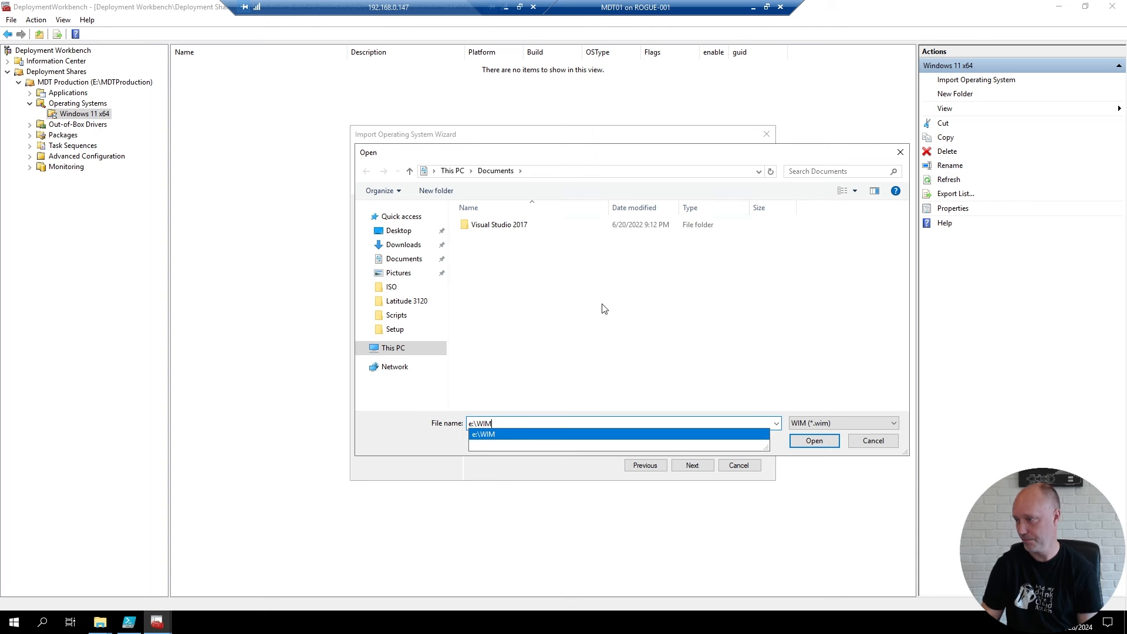
key("Return")
double_click(532, 226)
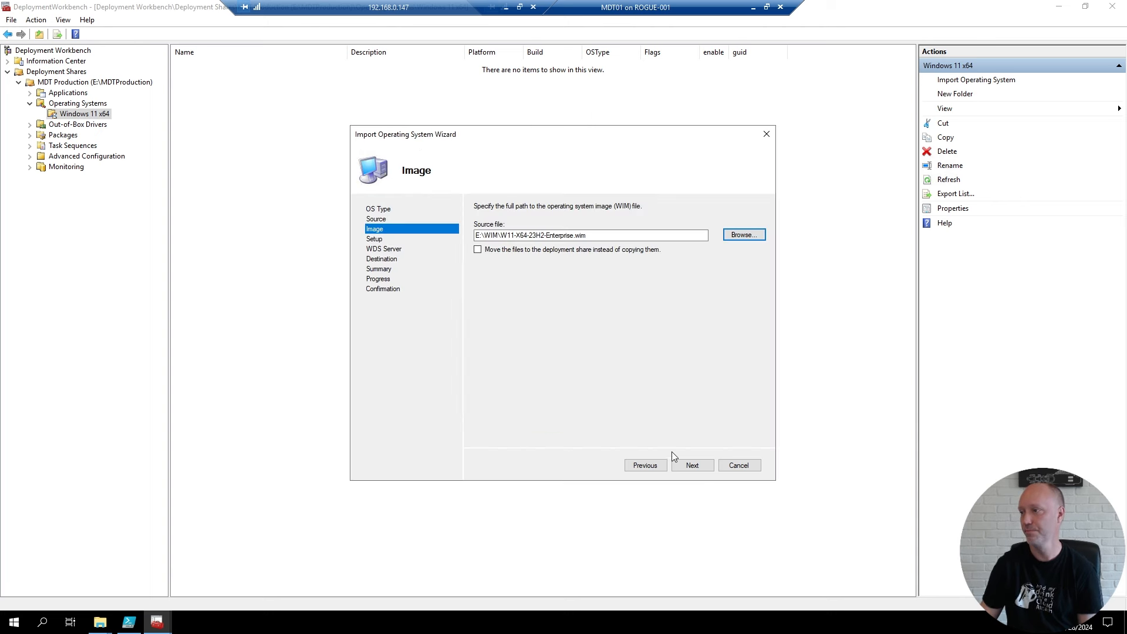
- Keep the default setup option and the destination directory W11-X64-23H2-Enterprise, and complete the operating system import
left_click(699, 468)
left_click(699, 467)
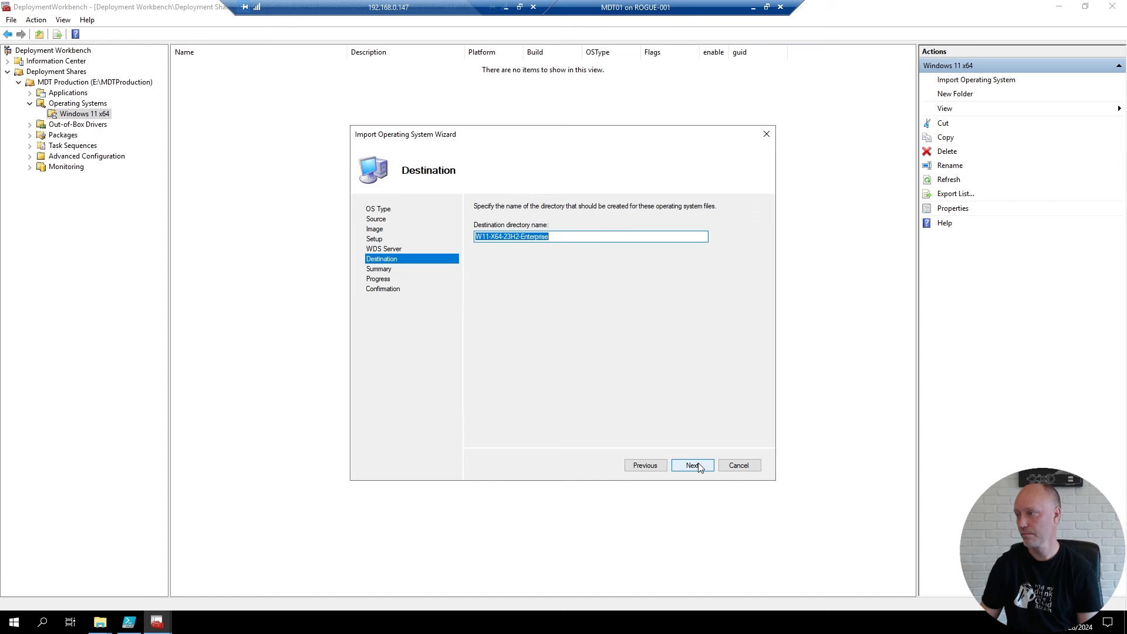
left_click(699, 467)
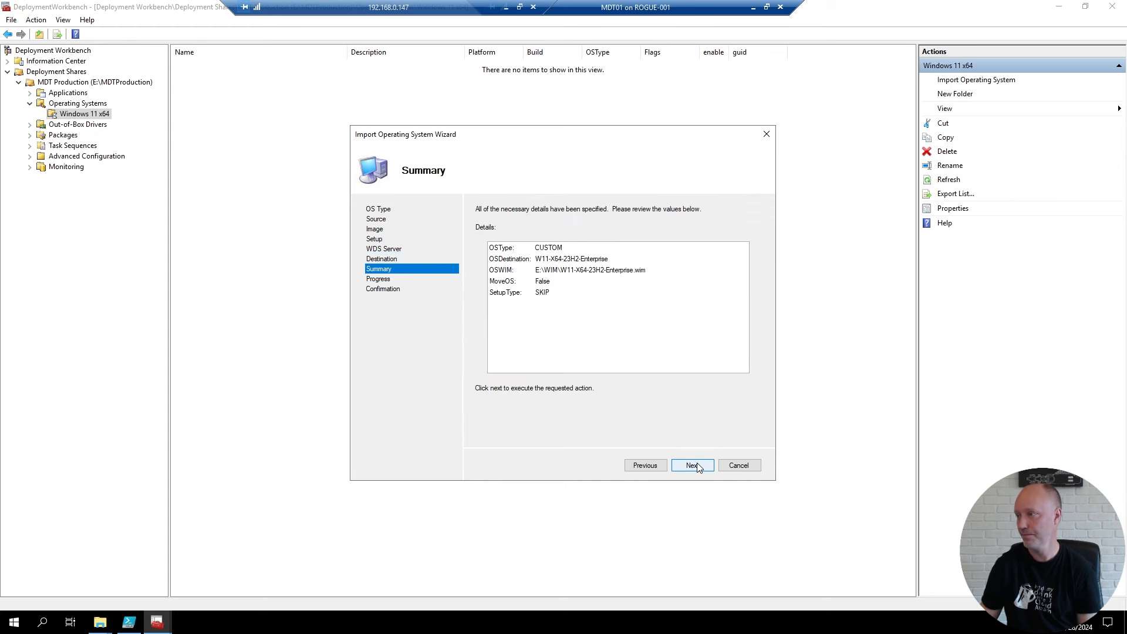
left_click(698, 467)
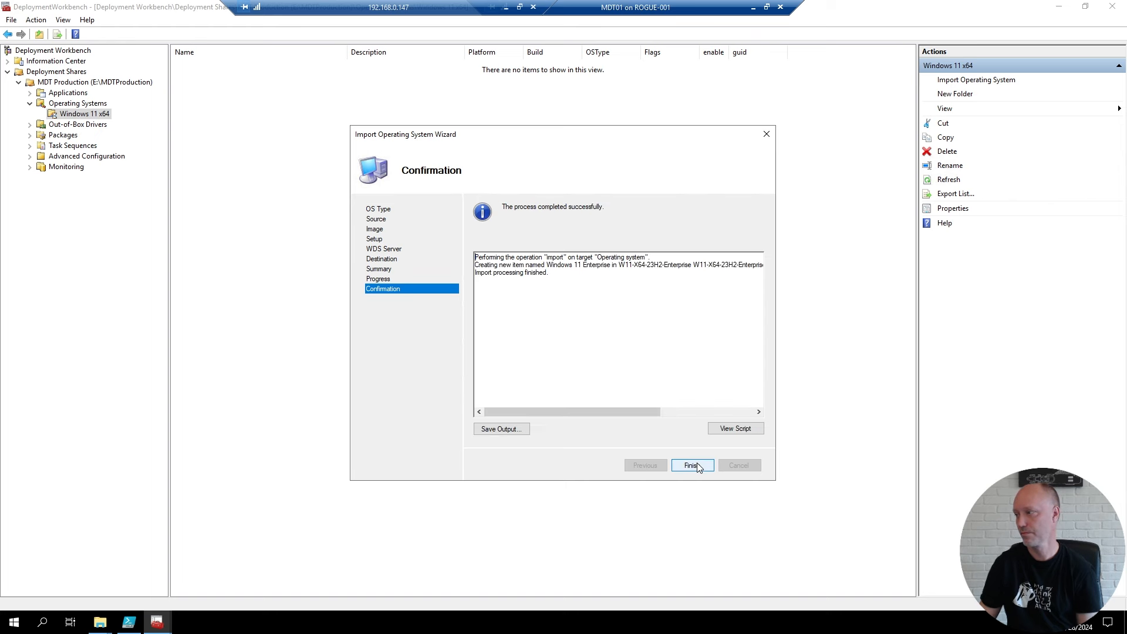
left_click(693, 465)
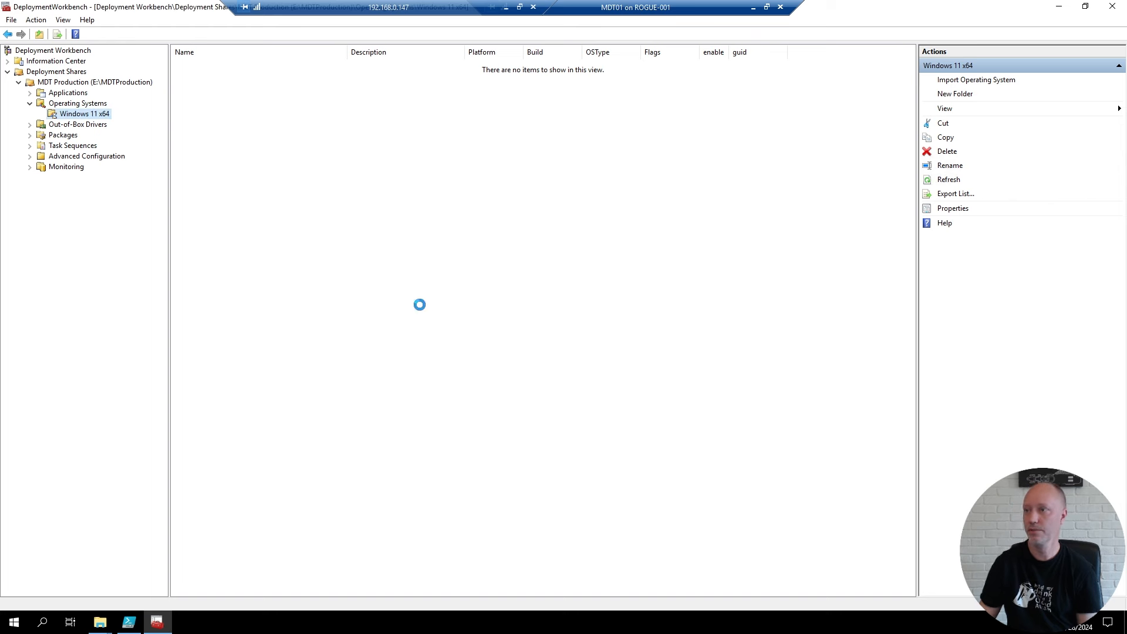
- Rename the imported operating system as Windows 11 Enterprise x64 23H2
right_click(287, 66)
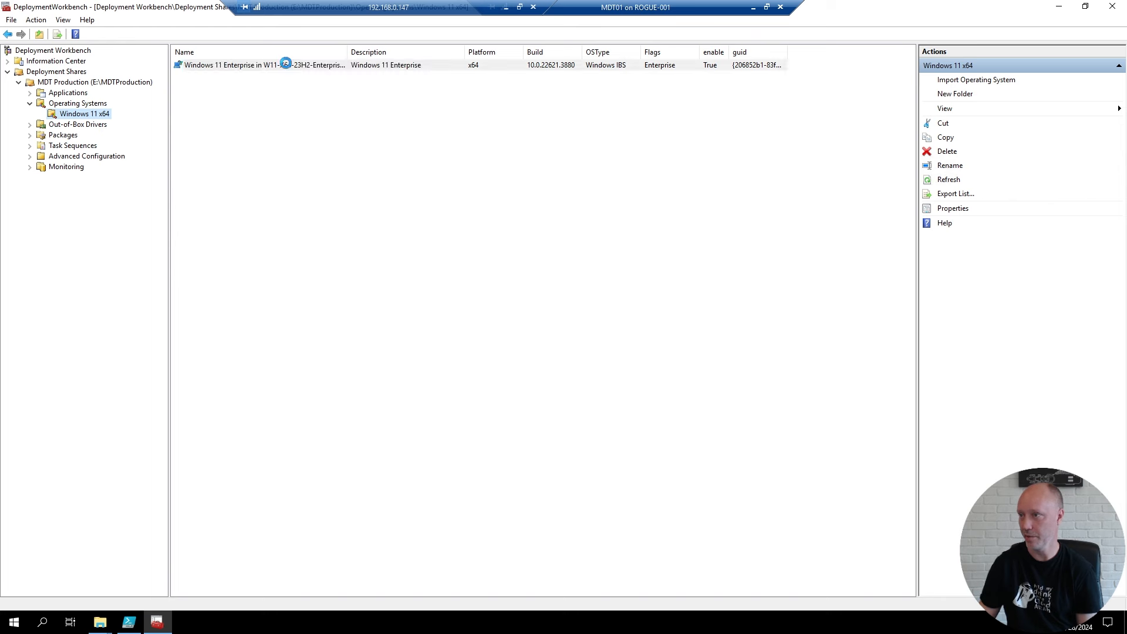
left_click(319, 110)
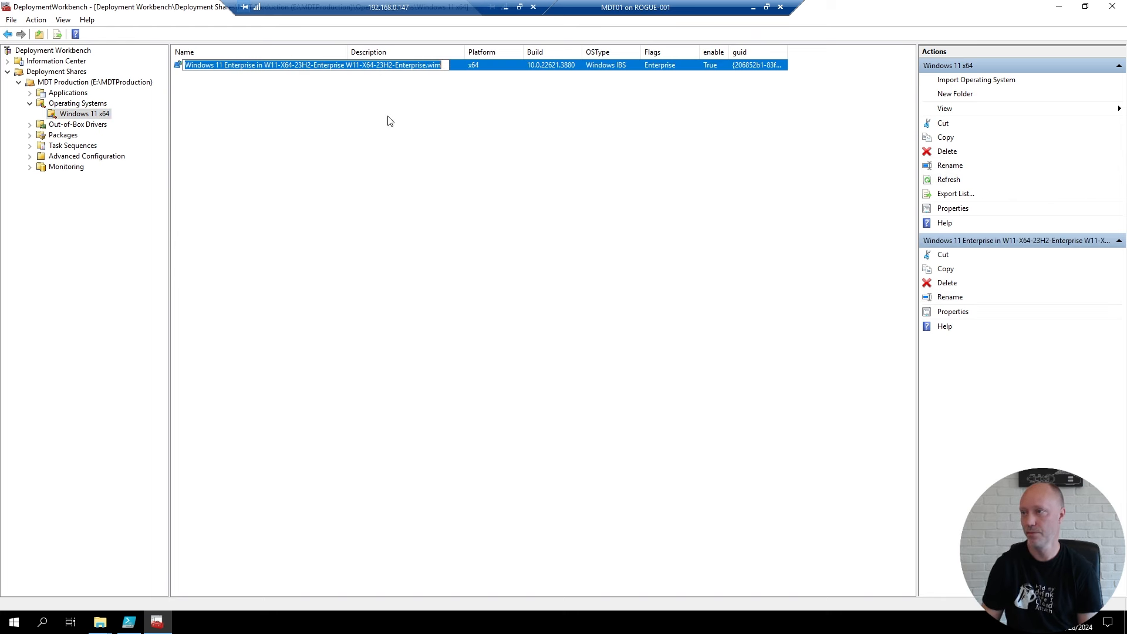
key("Home")
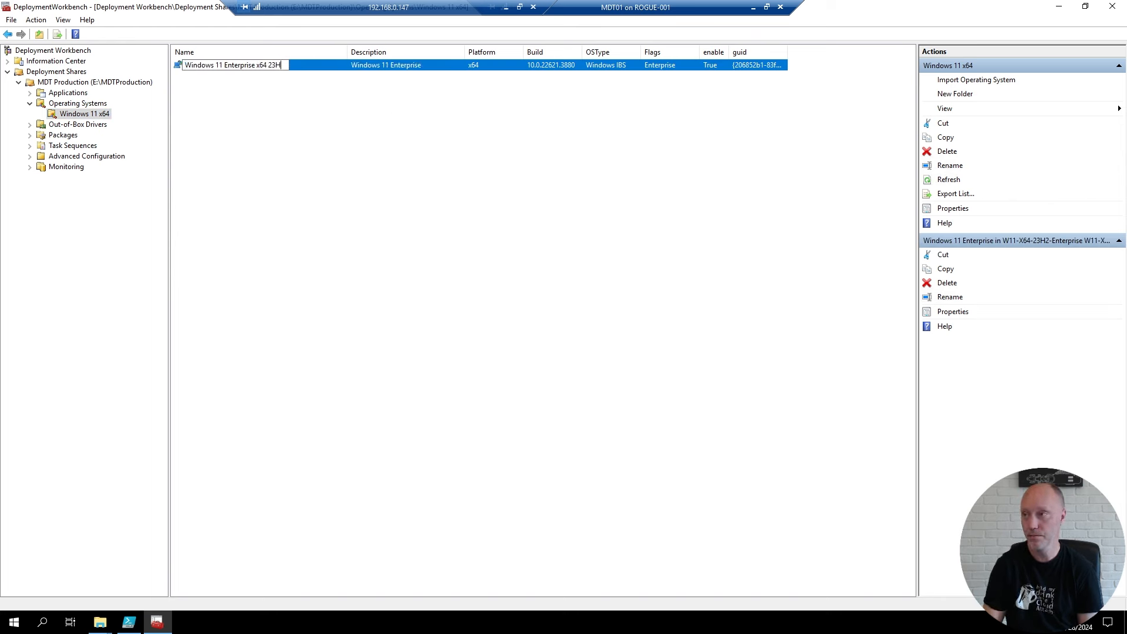
type("23H2")
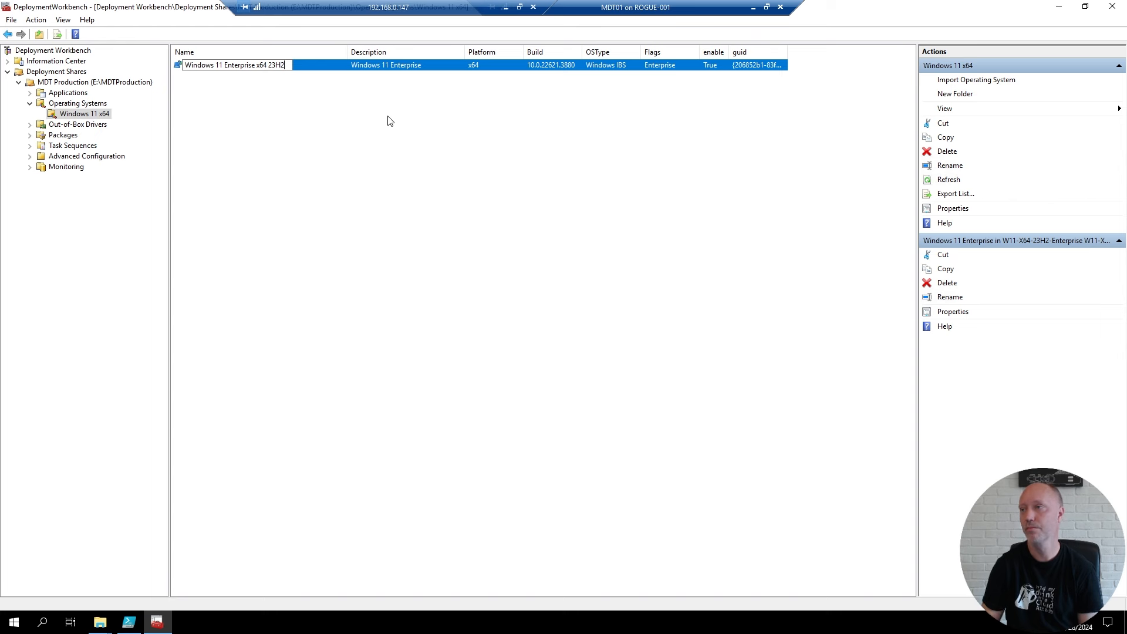
key("Return")
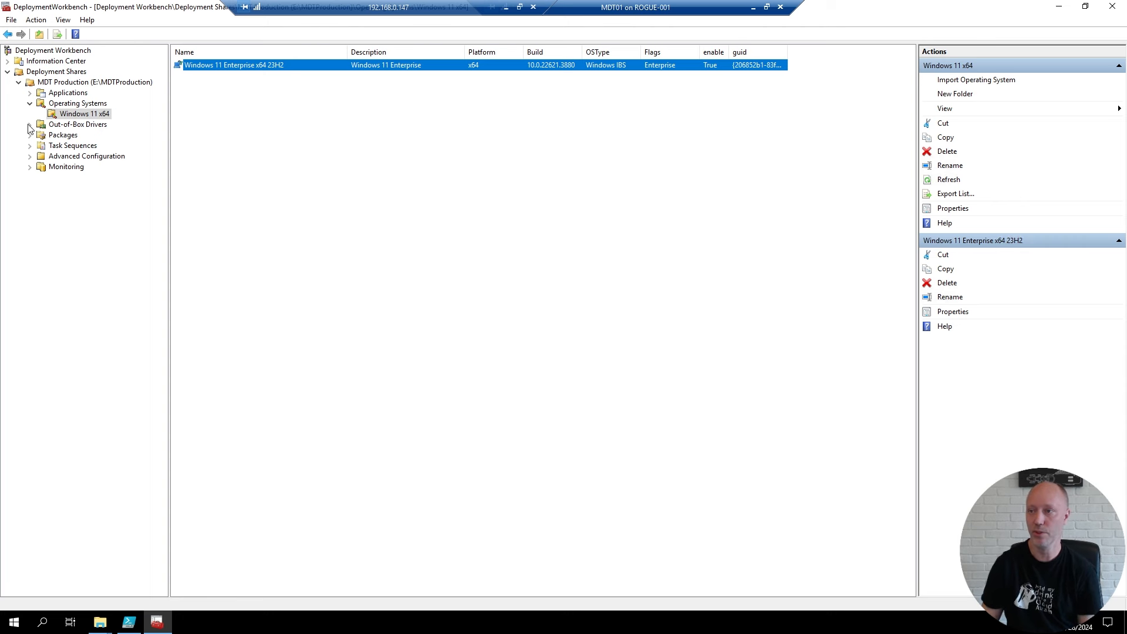
- Create a folder named Windows 11 x64 under Out-of-Box Drivers
right_click(72, 126)
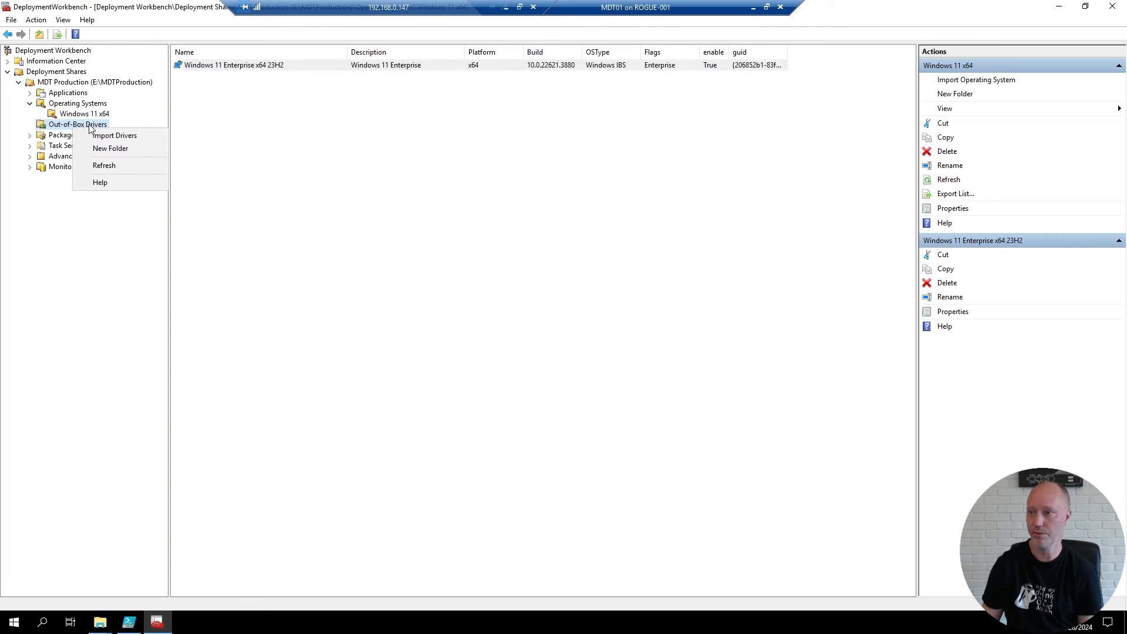
left_click(117, 150)
type("Win")
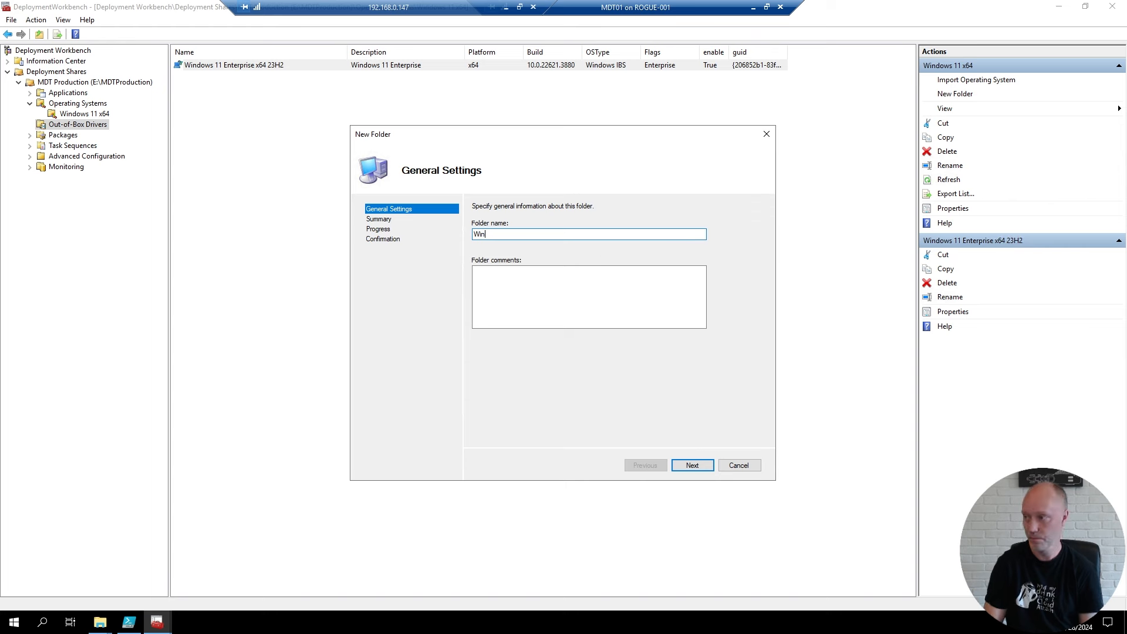
type("dows 11 x64")
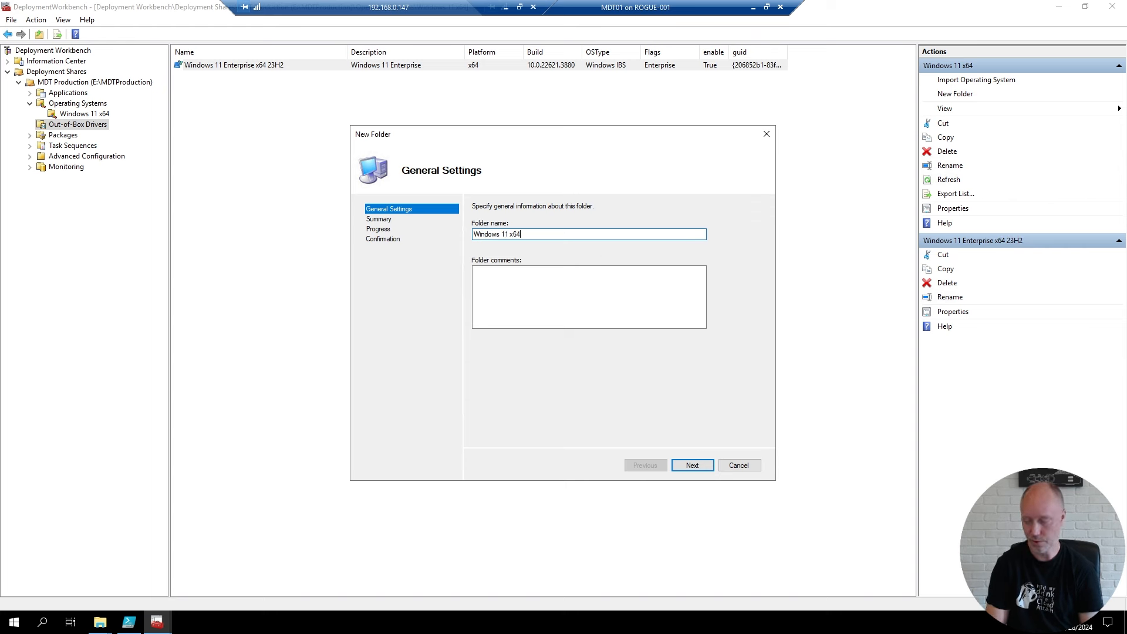
key("Return")
key("Return")
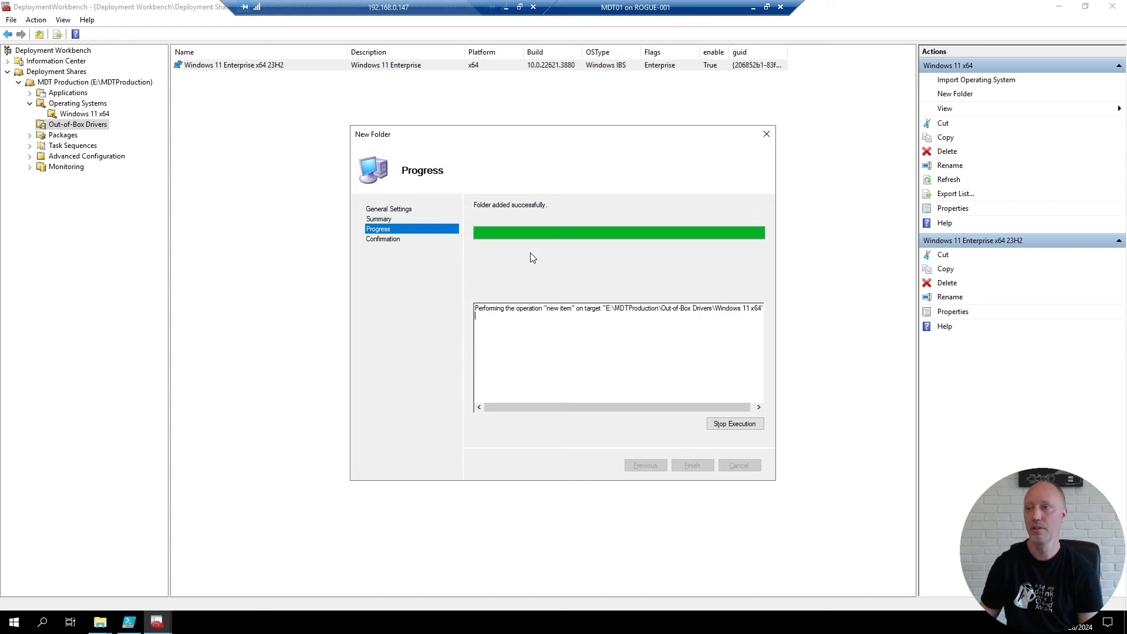
key("Return")
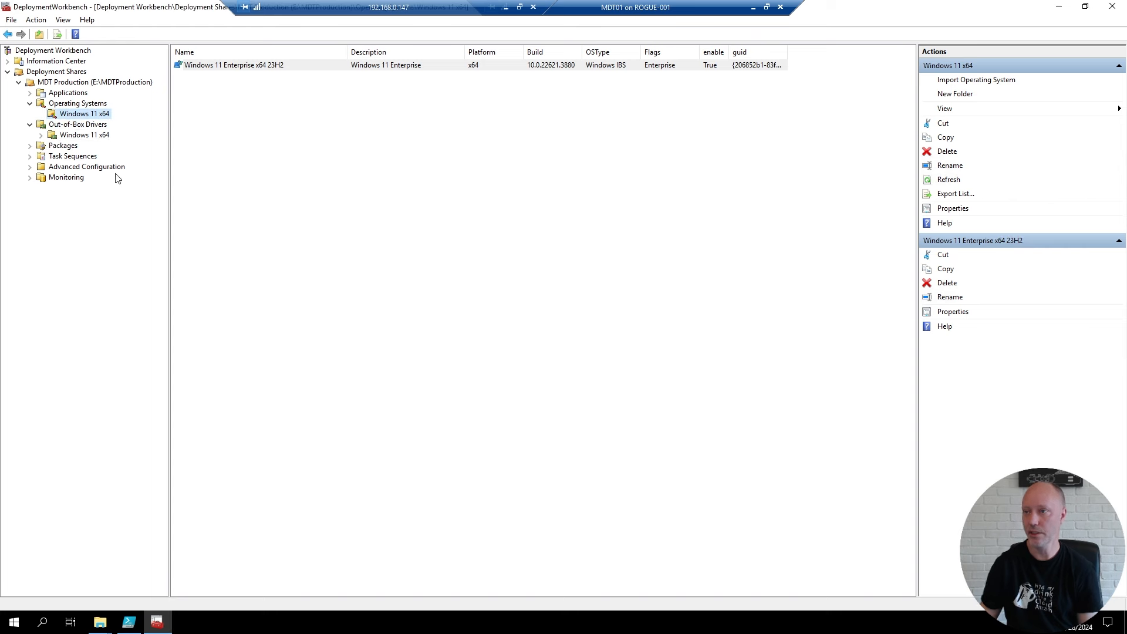
- Create a subfolder named Latitude 3120 in the Windows 11 x64 drivers folder, and expand that drivers folder
right_click(74, 137)
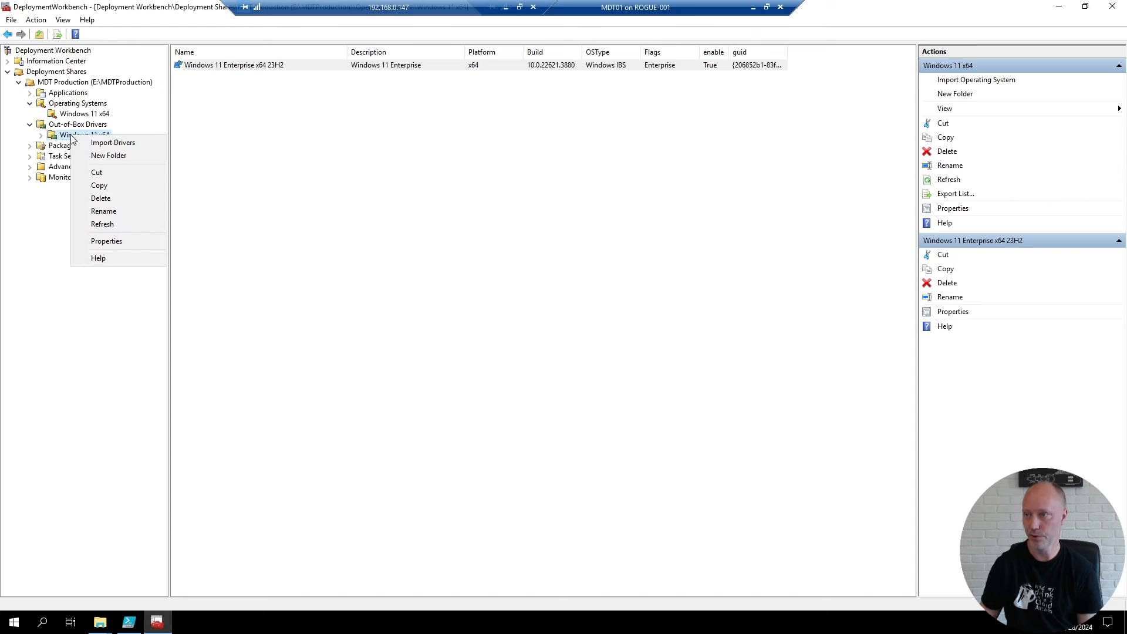
left_click(110, 154)
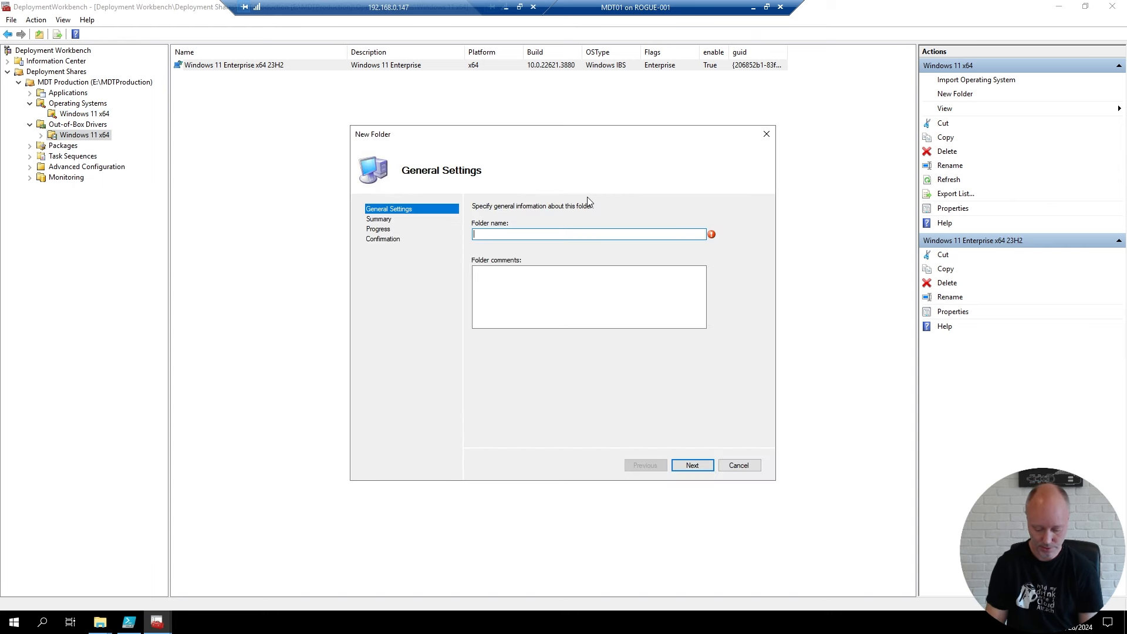
type("Latitude ")
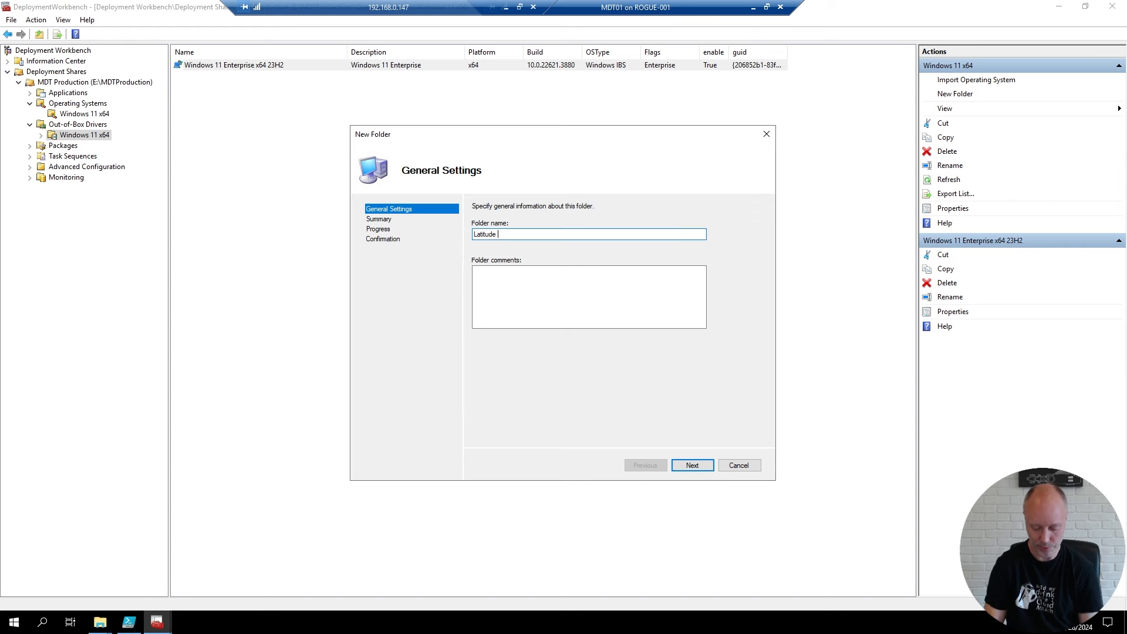
type("3120")
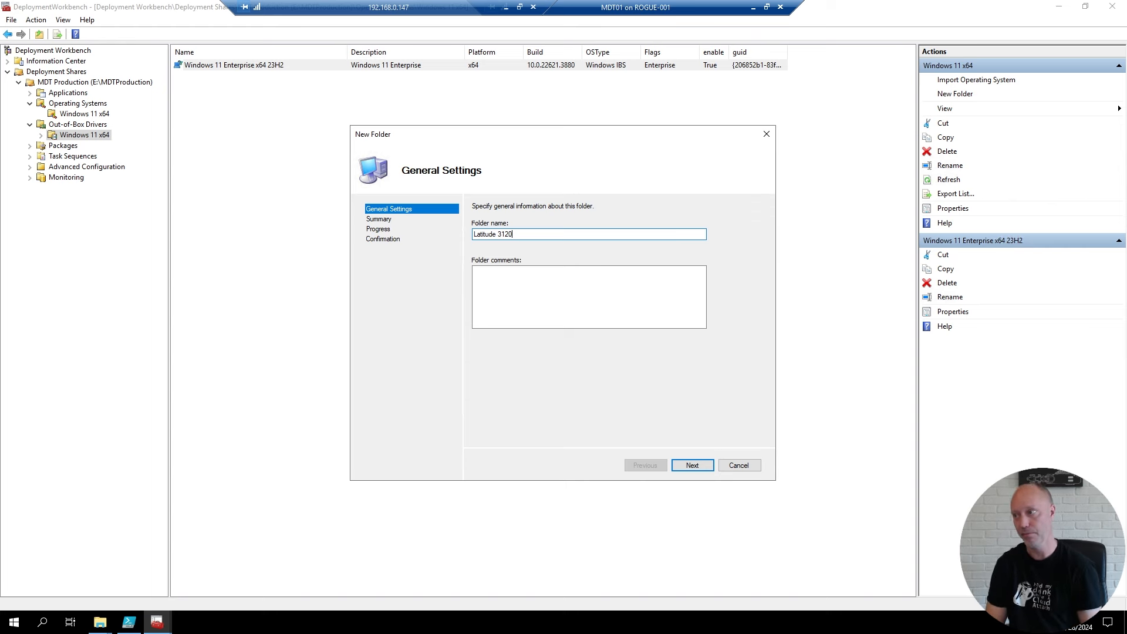
key("Return")
key("Return")
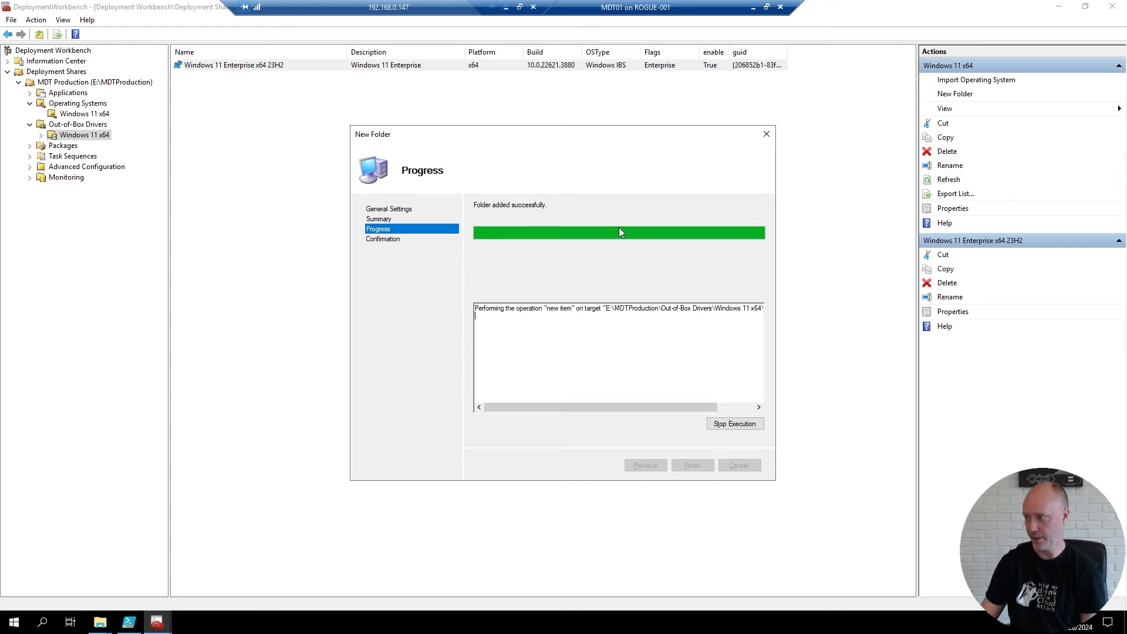
left_click(693, 465)
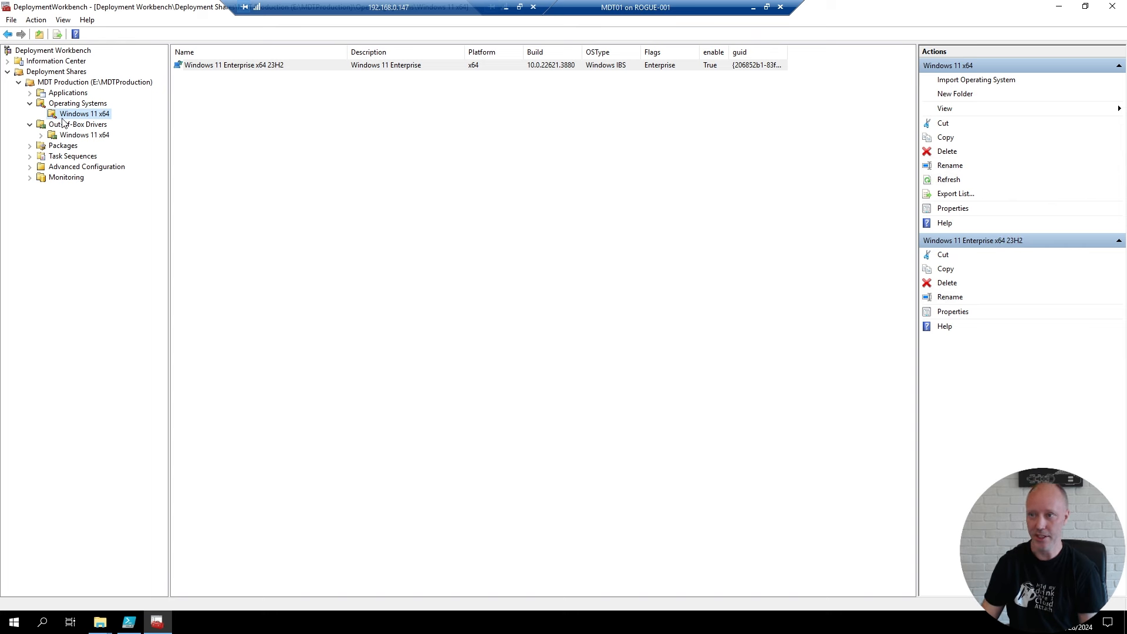
left_click(41, 135)
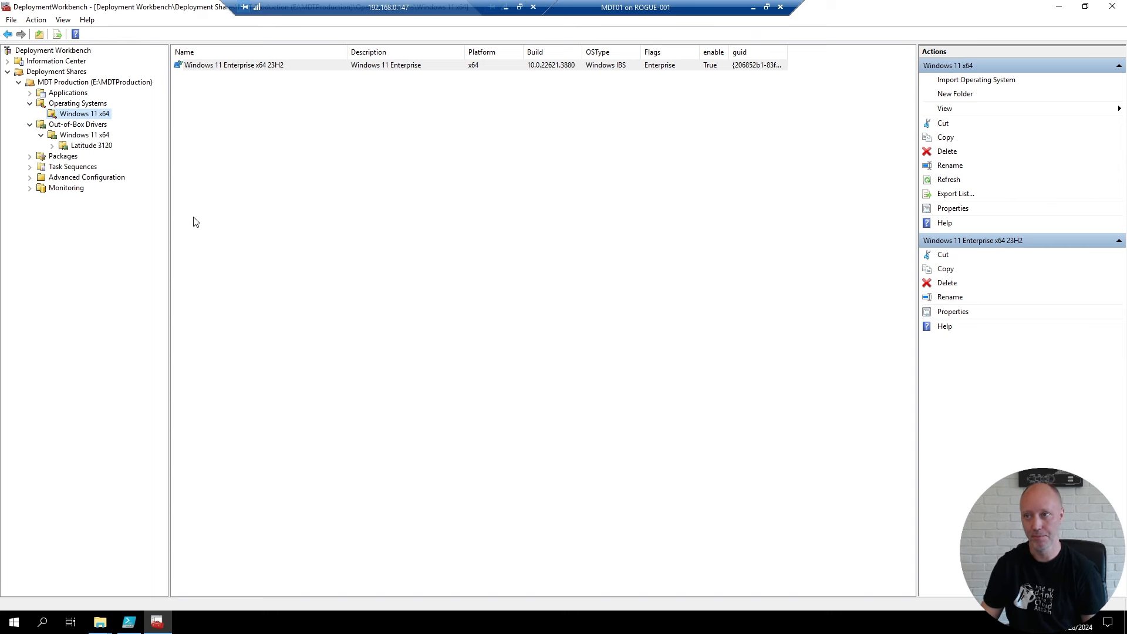
- Create a folder named WinPE 11 x64 directly under Out-of-Box Drivers, correcting the capitalisation of its name before creating it
left_click(88, 125)
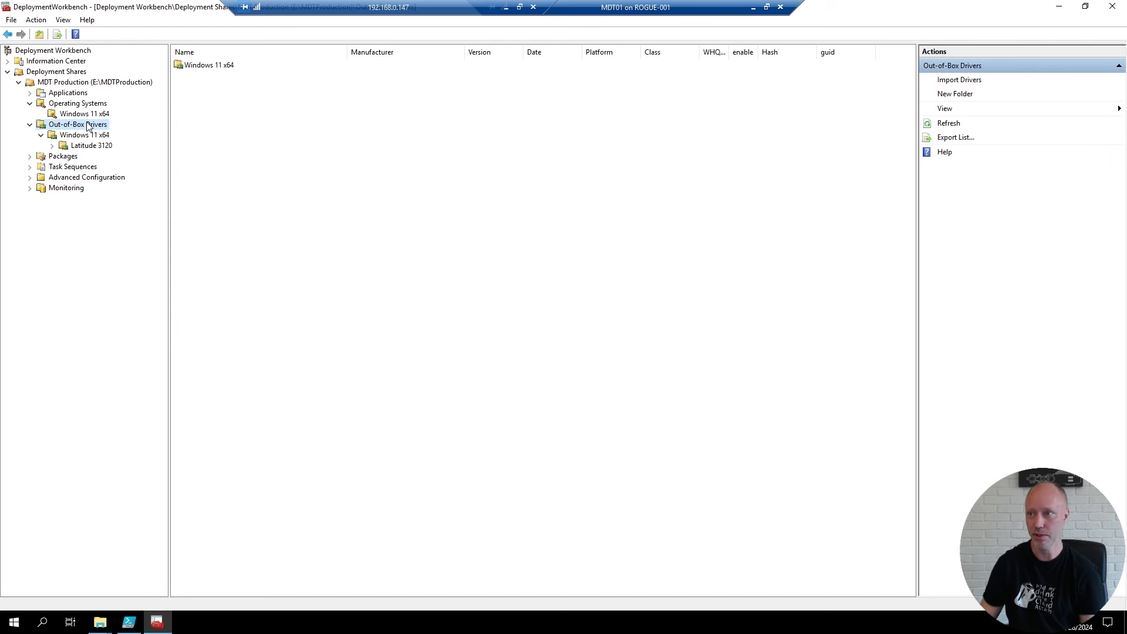
right_click(88, 125)
left_click(135, 142)
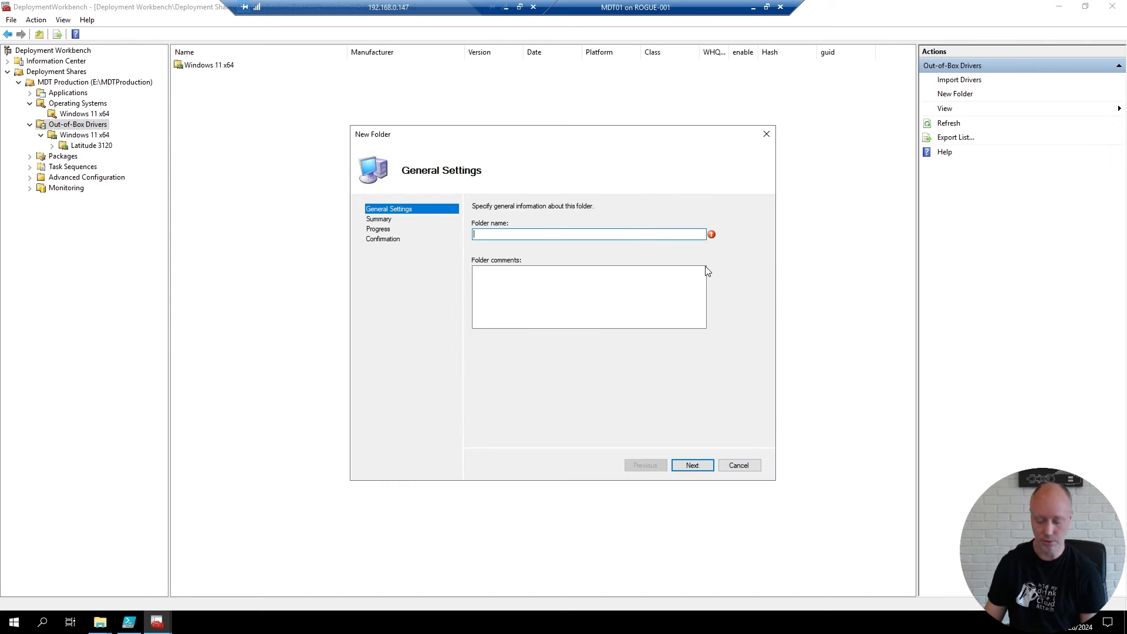
type("WinpE 11 ")
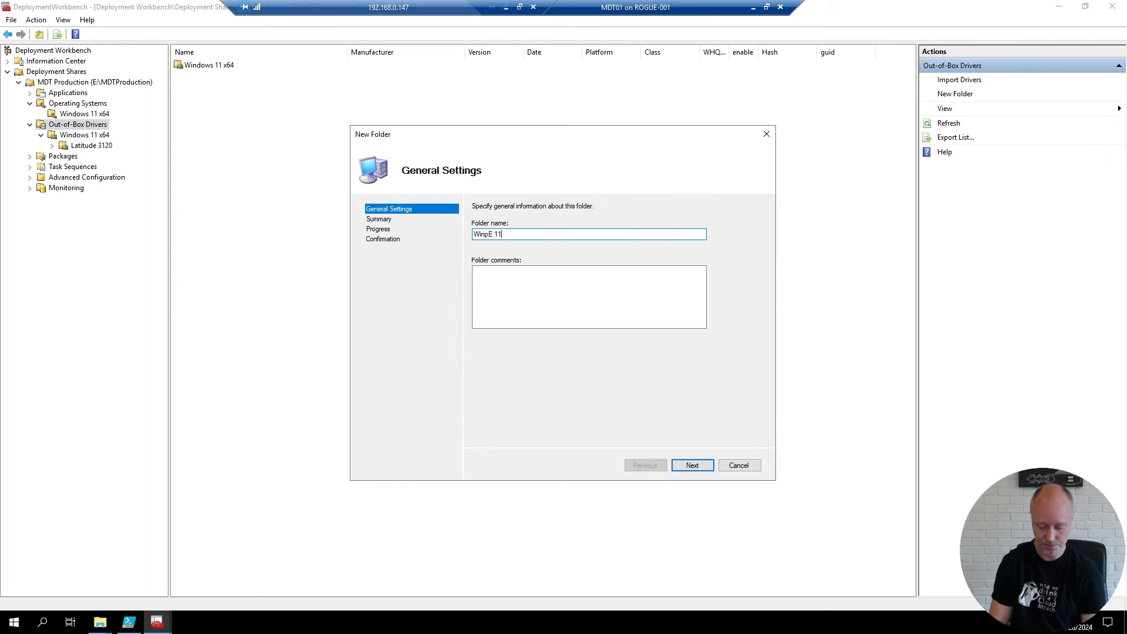
type("x64")
key("Return")
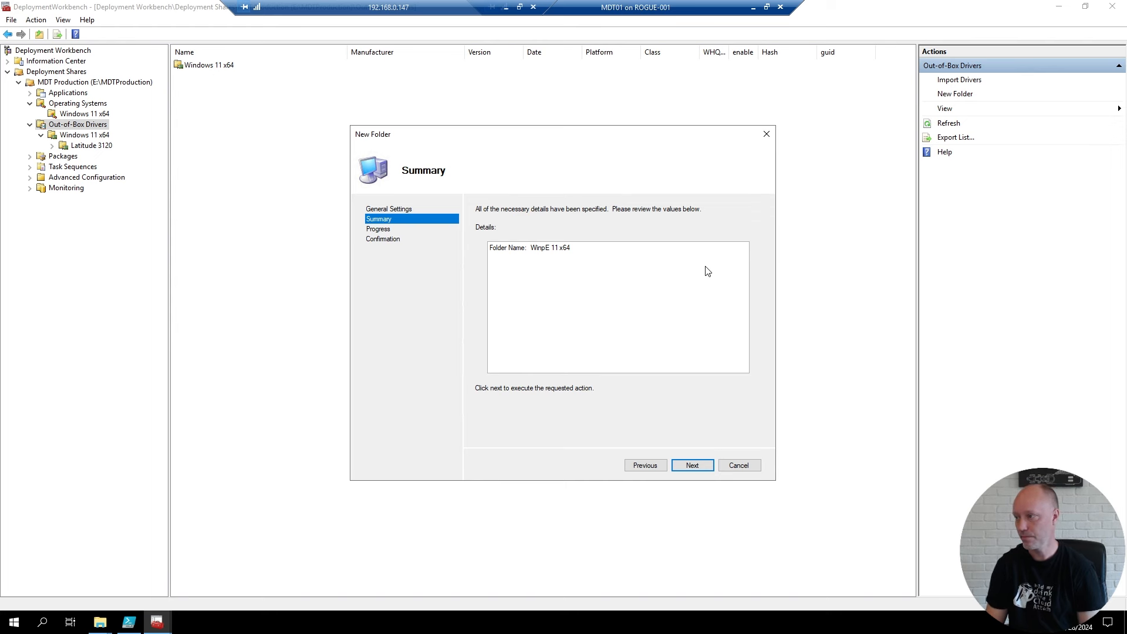
left_click(644, 466)
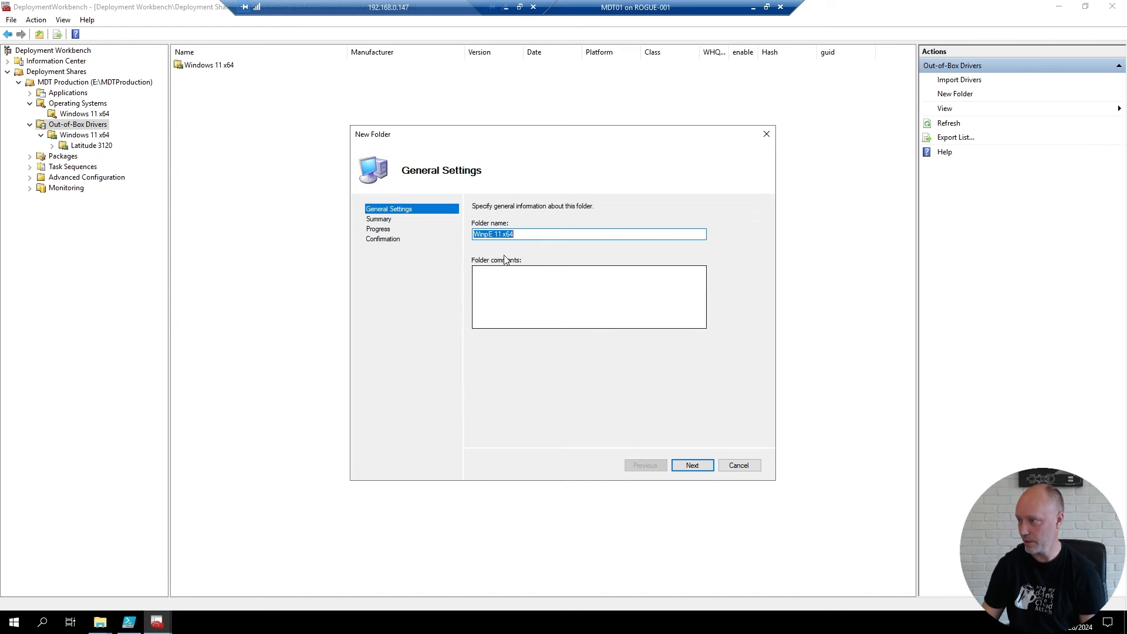
left_click(491, 235)
key("BackSpace")
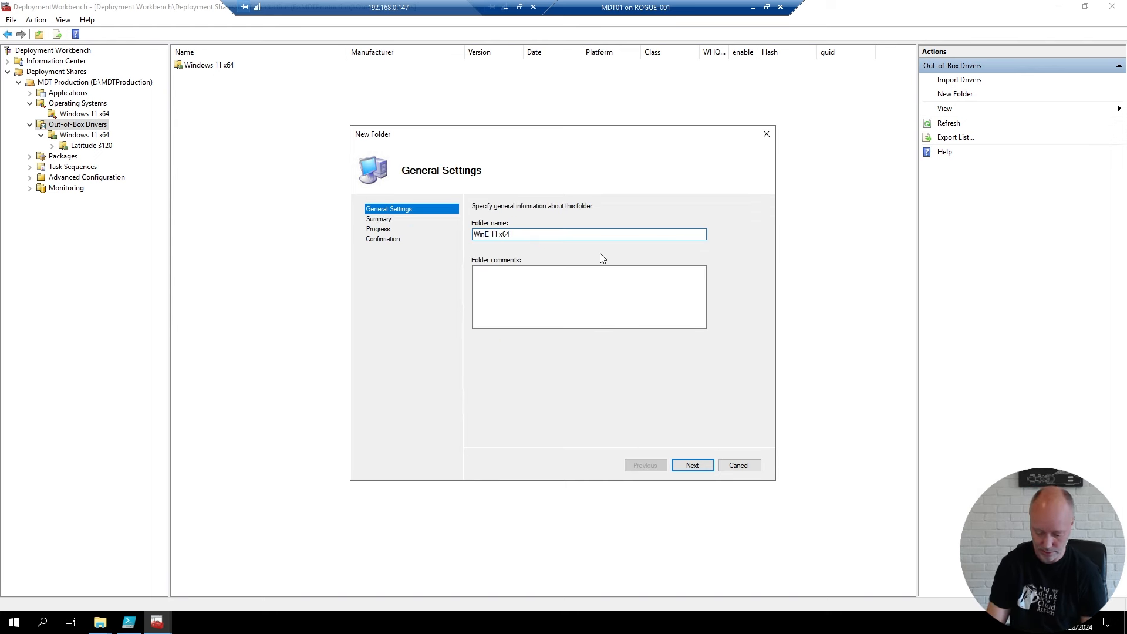
type("P")
left_click(693, 465)
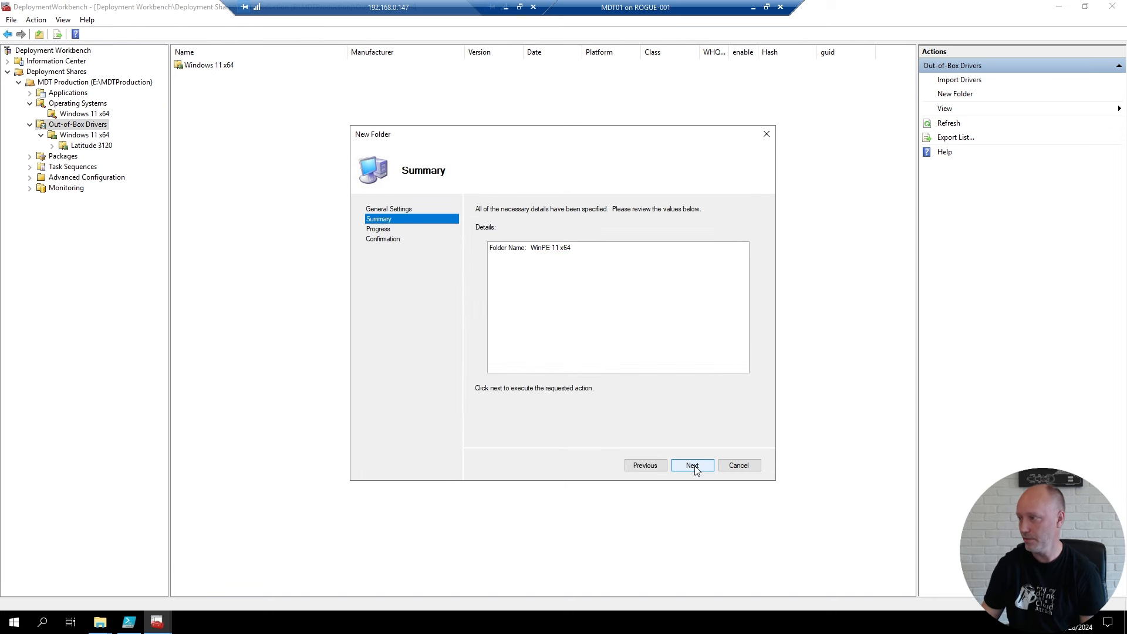
left_click(694, 465)
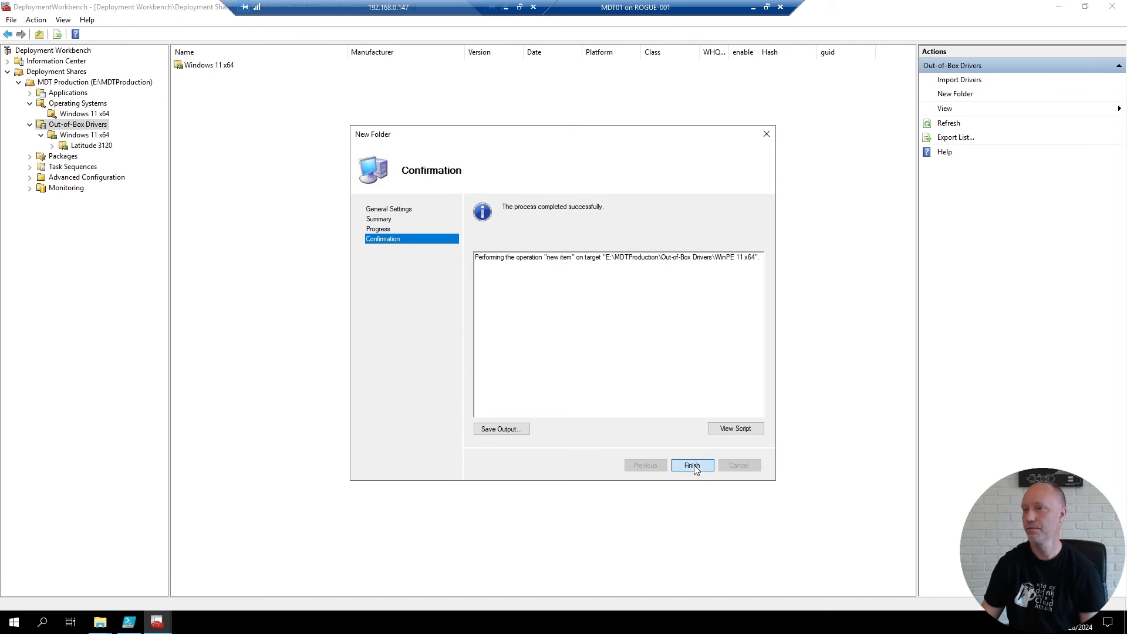
- Start a driver import into the Latitude 3120 folder, with E:\Drivers\Windows 11 x64\Dell\Latitude 3120 as the driver source directory
left_click(694, 465)
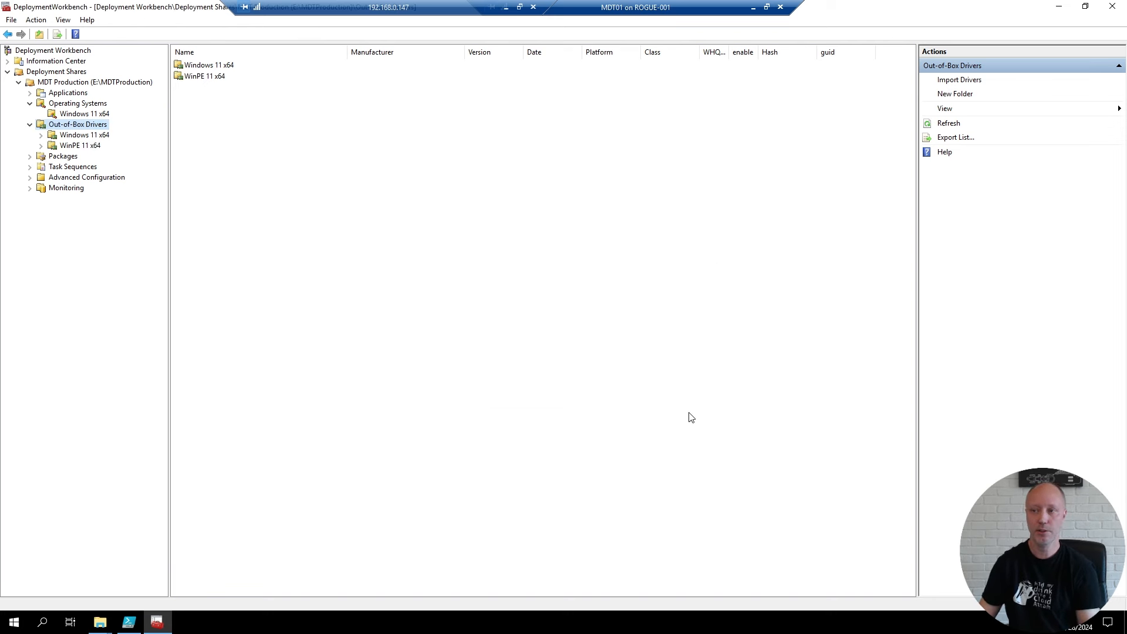
left_click(40, 136)
left_click(88, 145)
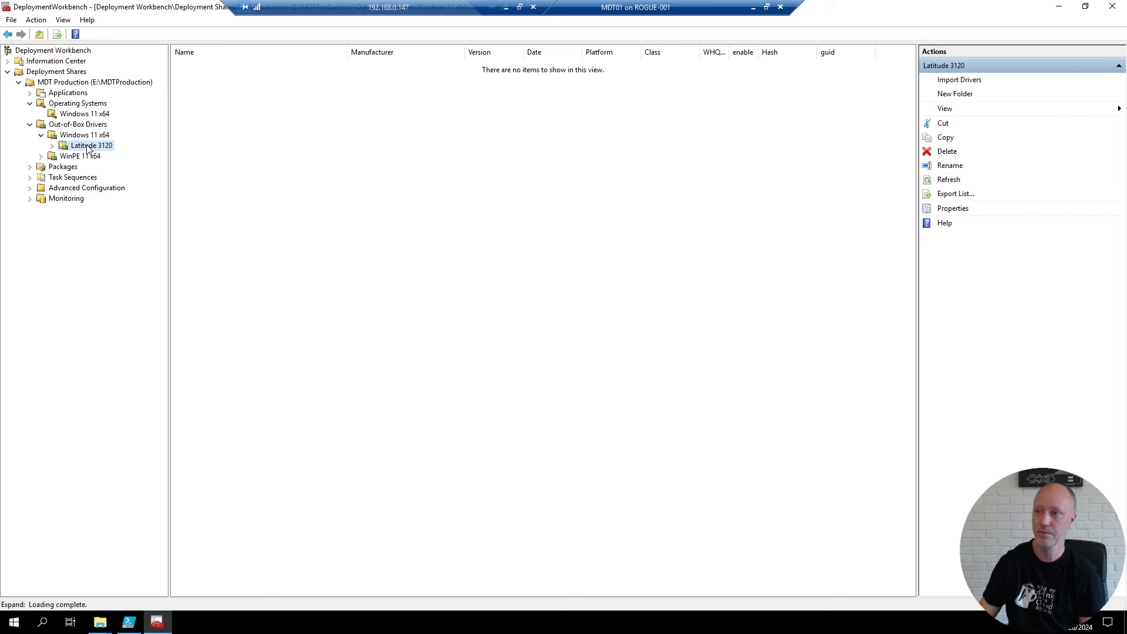
right_click(88, 149)
left_click(123, 152)
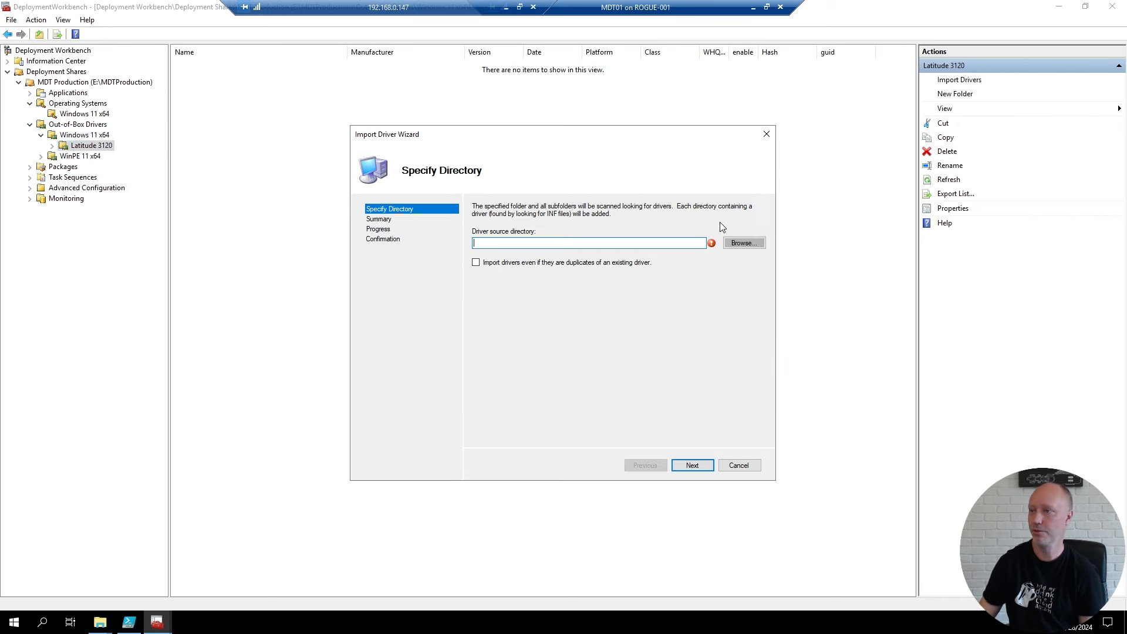
left_click(744, 243)
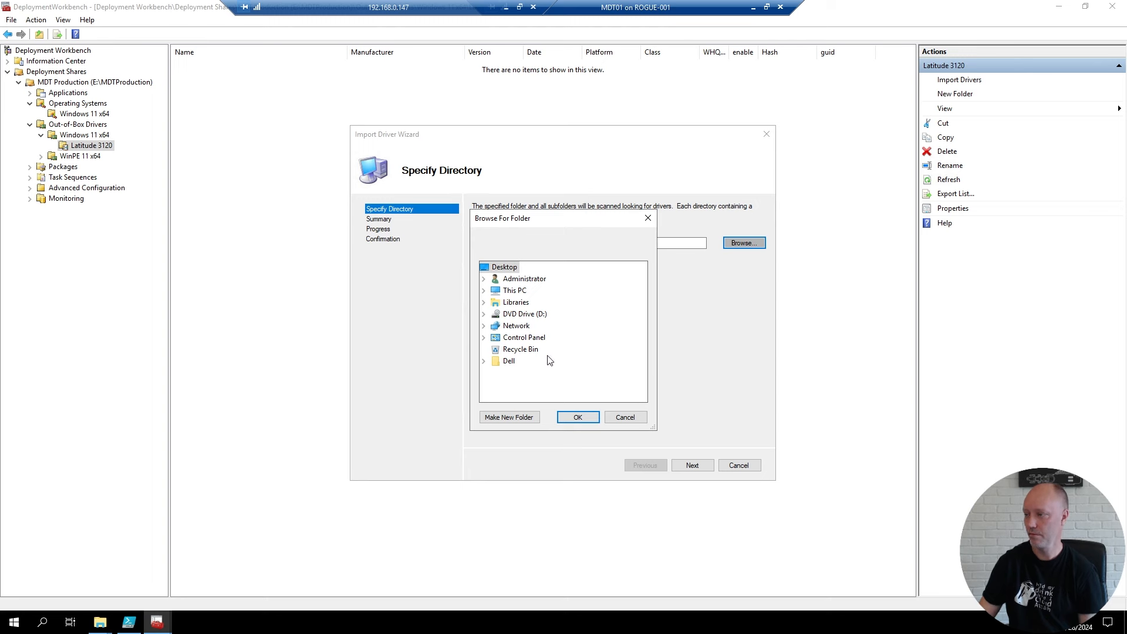
double_click(512, 291)
double_click(535, 396)
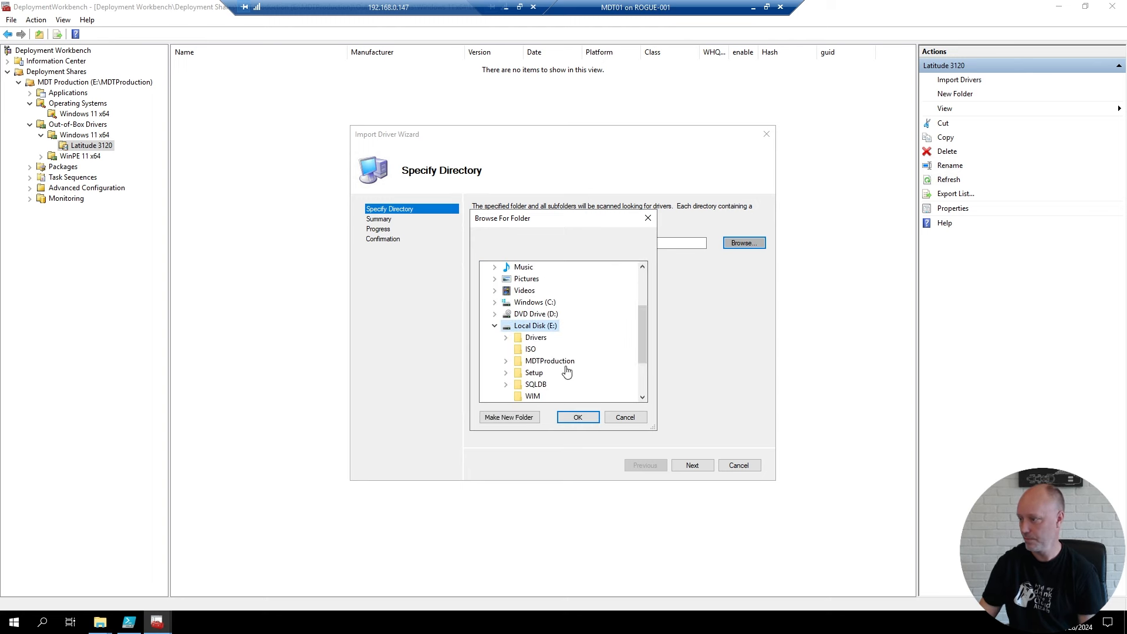
double_click(536, 338)
double_click(573, 350)
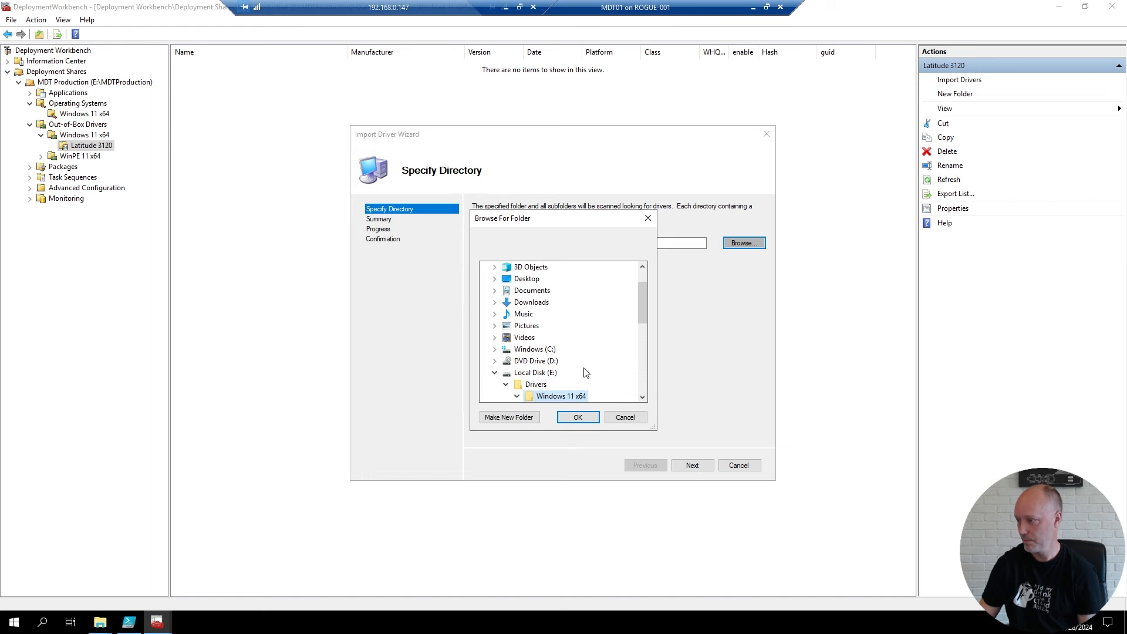
scroll(600, 375, "down", 3)
left_click(591, 315)
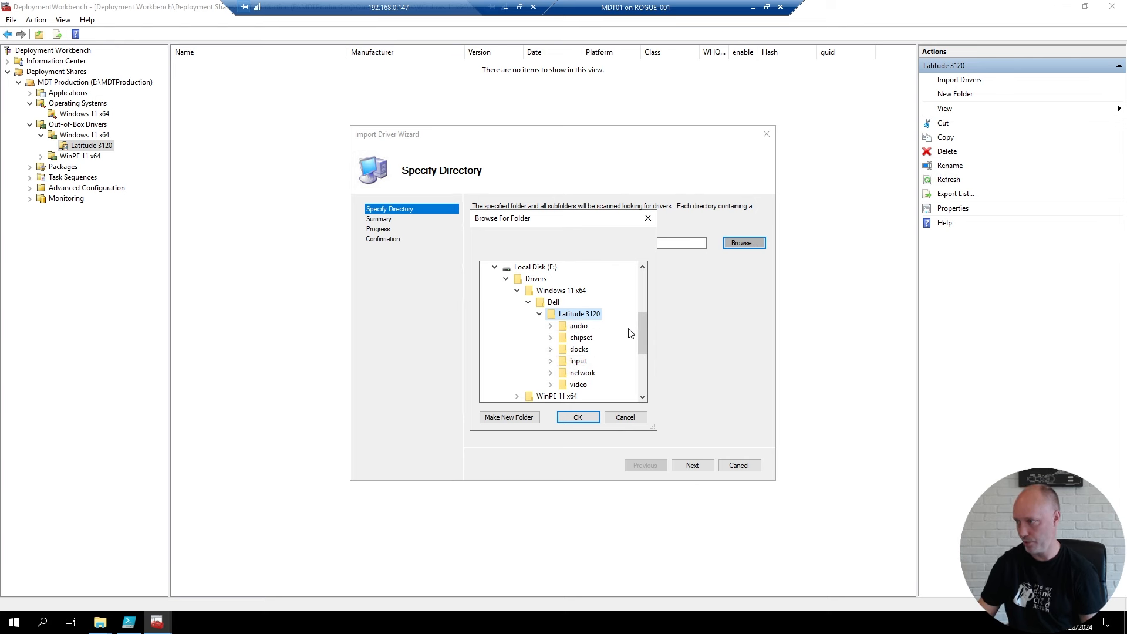
left_click(578, 418)
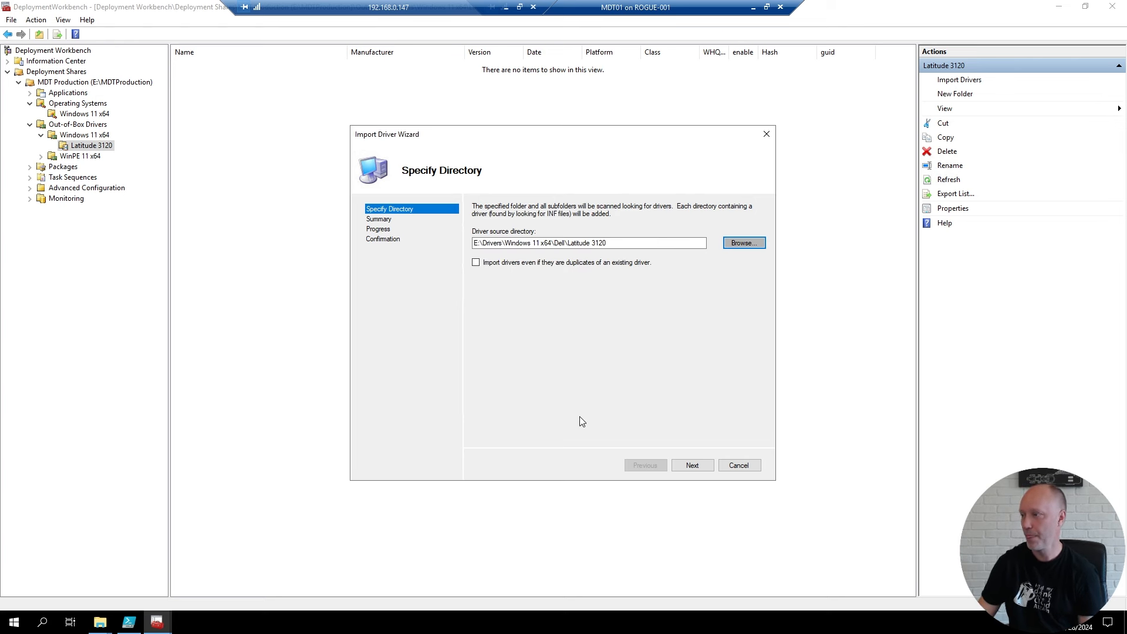
- Run the Latitude 3120 driver import and close the wizard
left_click(692, 467)
left_click(693, 469)
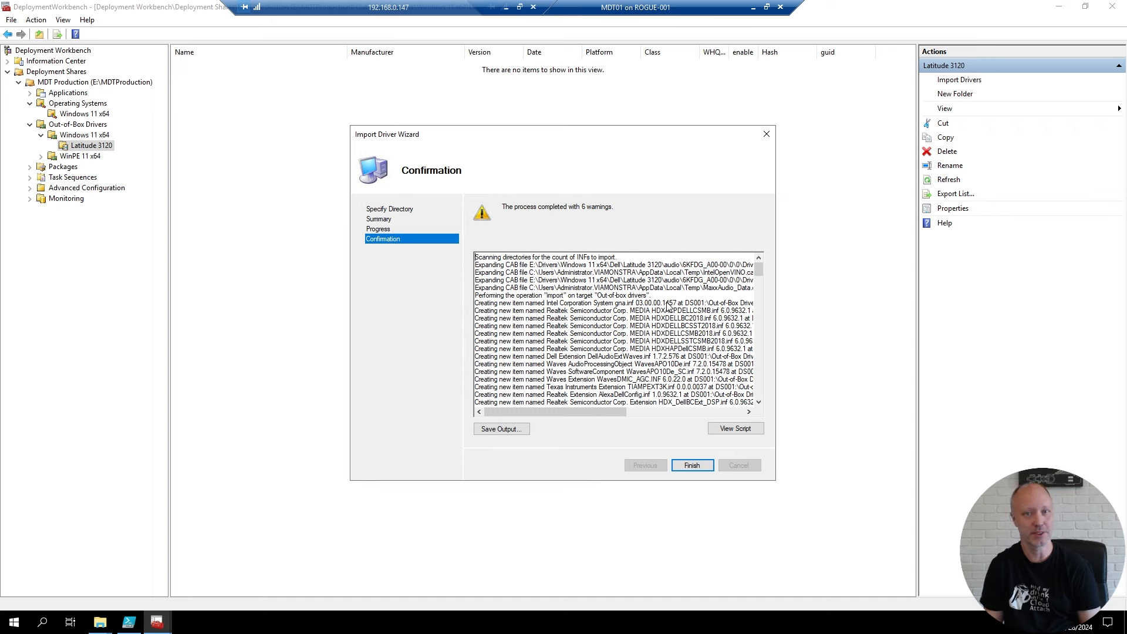
left_click(692, 466)
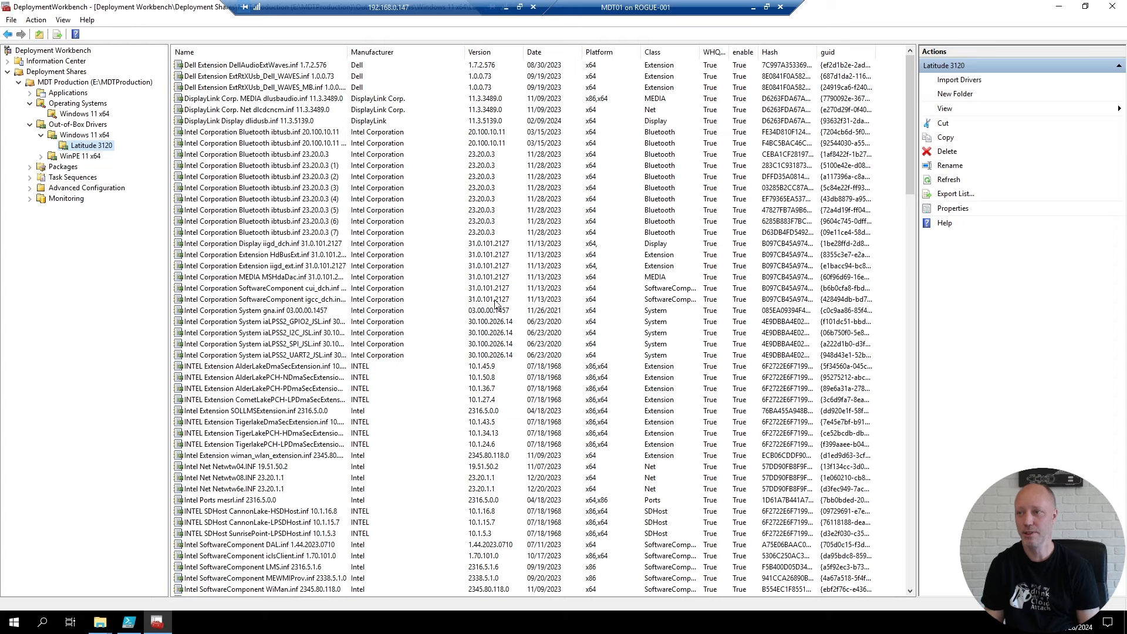
- Import the drivers from E:\Drivers\WinPE 11 x64 into the WinPE 11 x64 folder under Out-of-Box Drivers
left_click(83, 157)
right_click(84, 159)
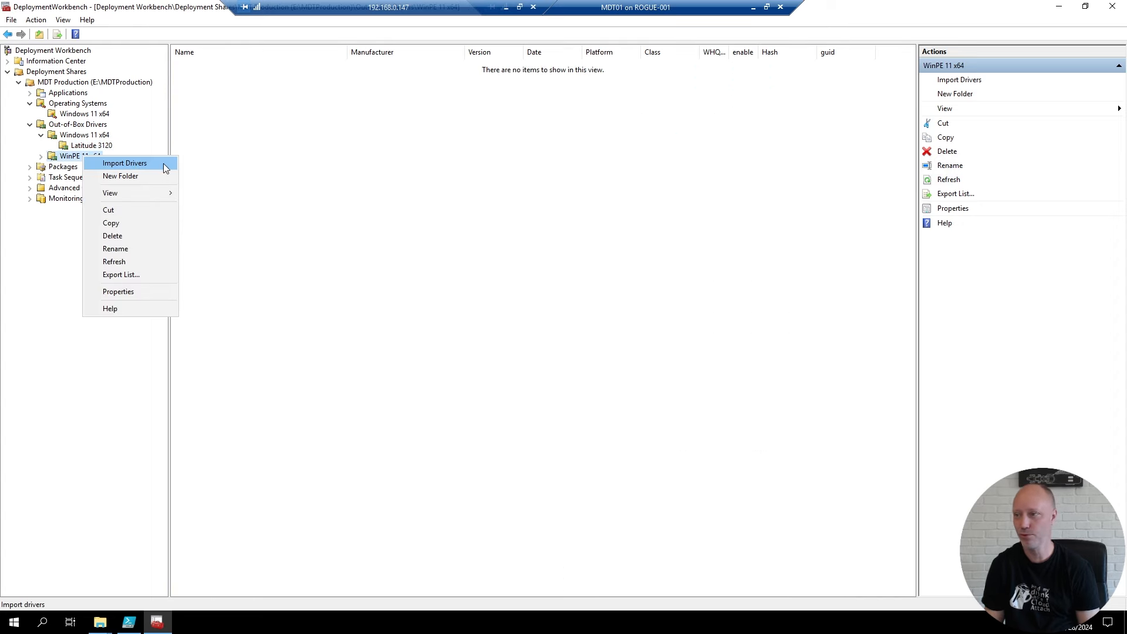
left_click(135, 164)
left_click(749, 249)
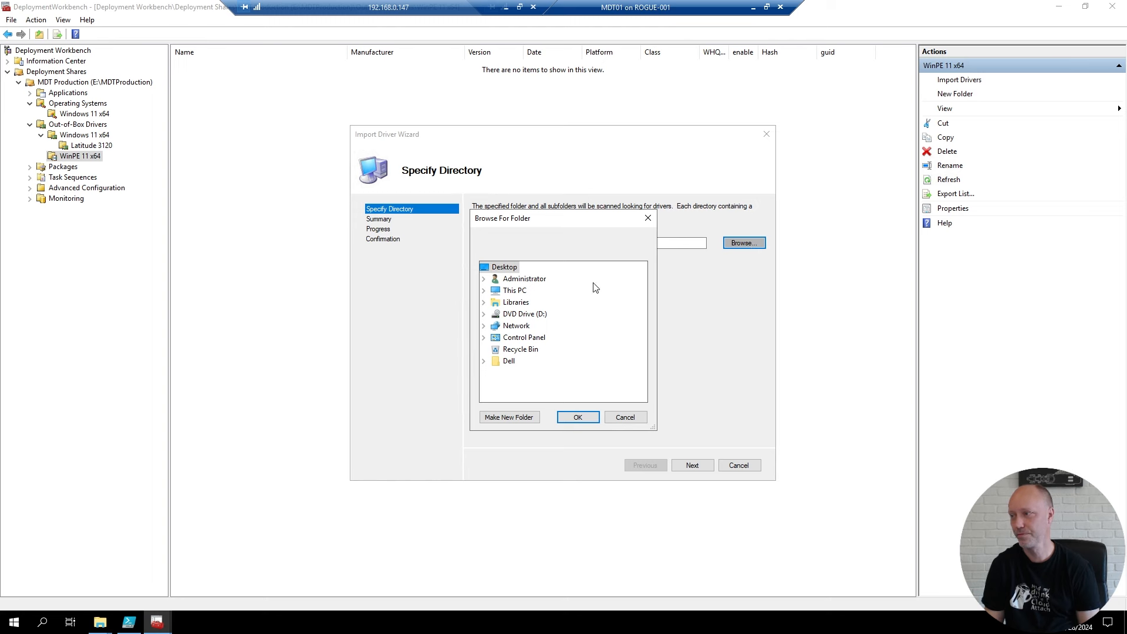
double_click(521, 292)
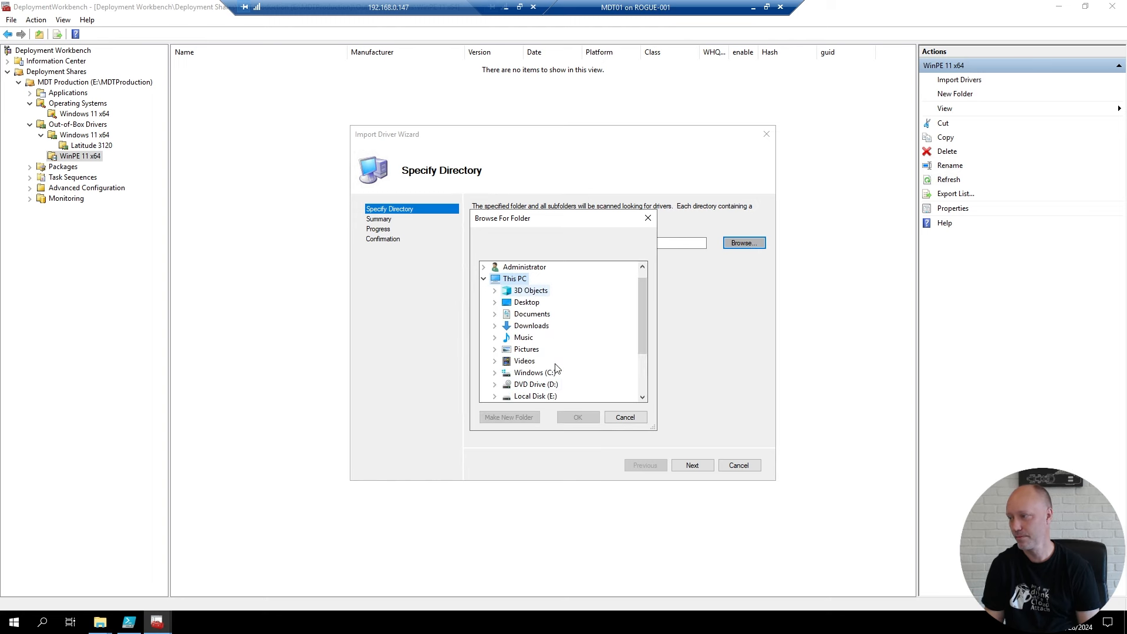
double_click(536, 396)
double_click(536, 338)
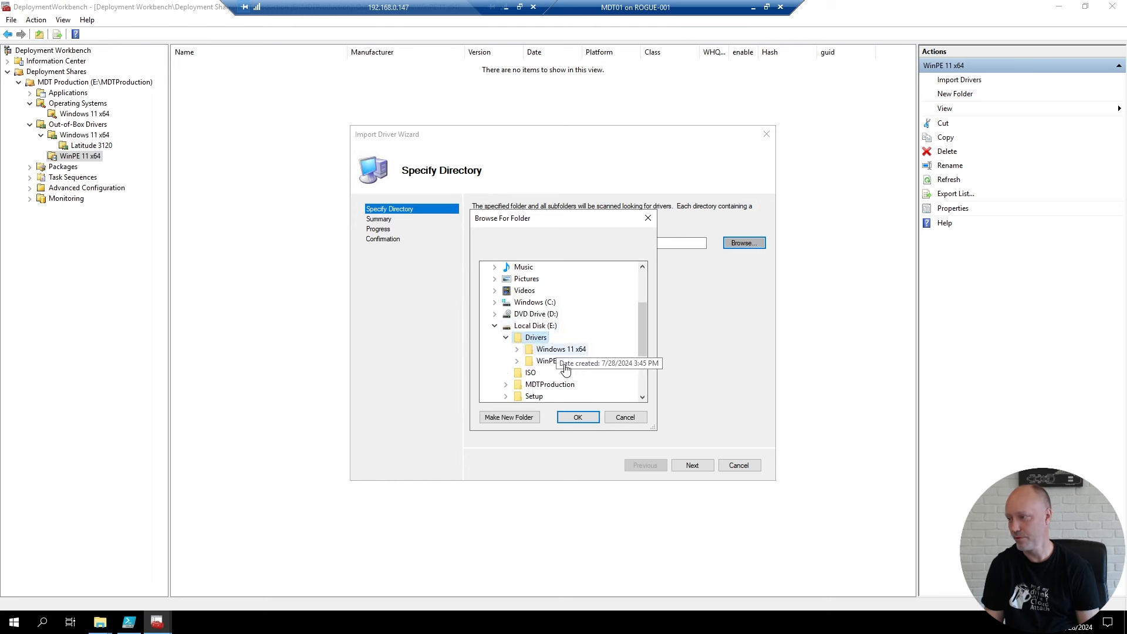
double_click(556, 361)
left_click(579, 417)
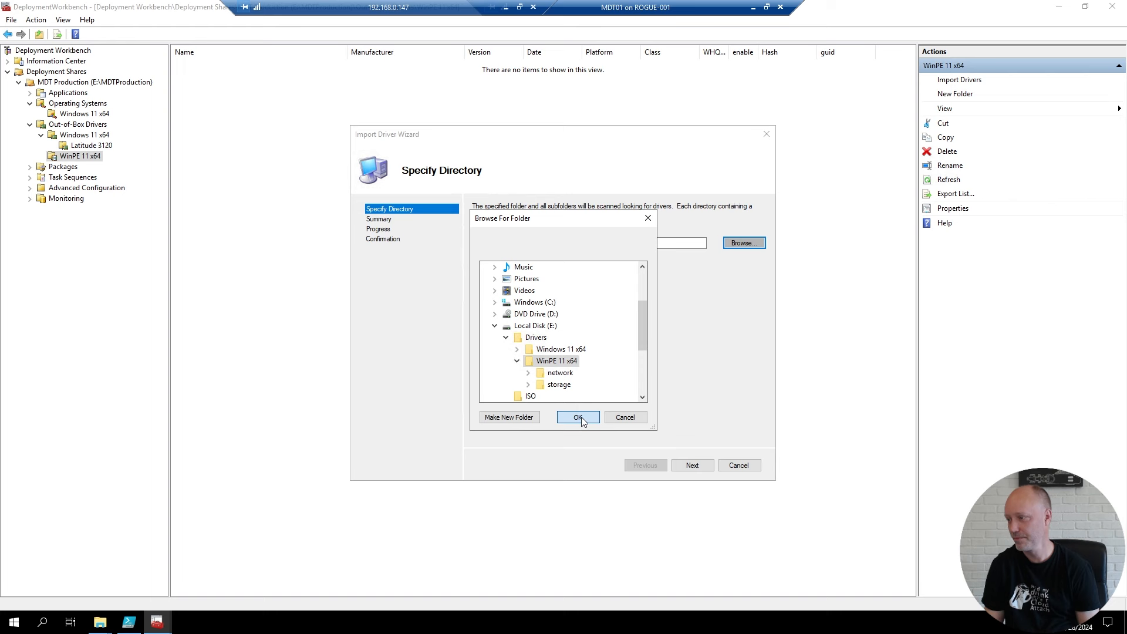
left_click(693, 466)
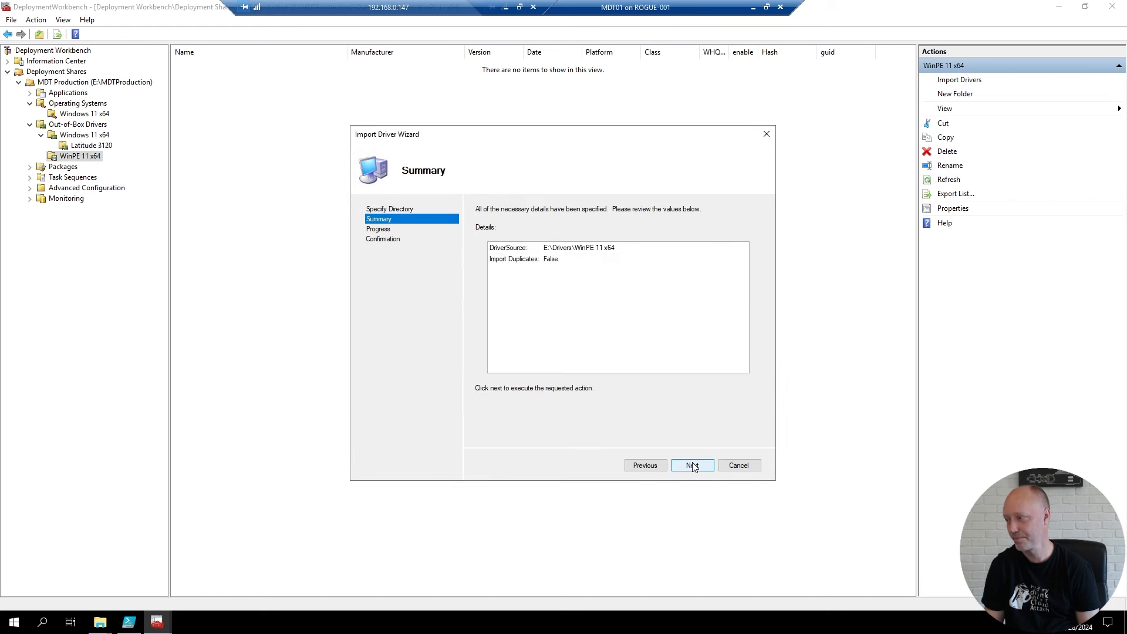
left_click(693, 466)
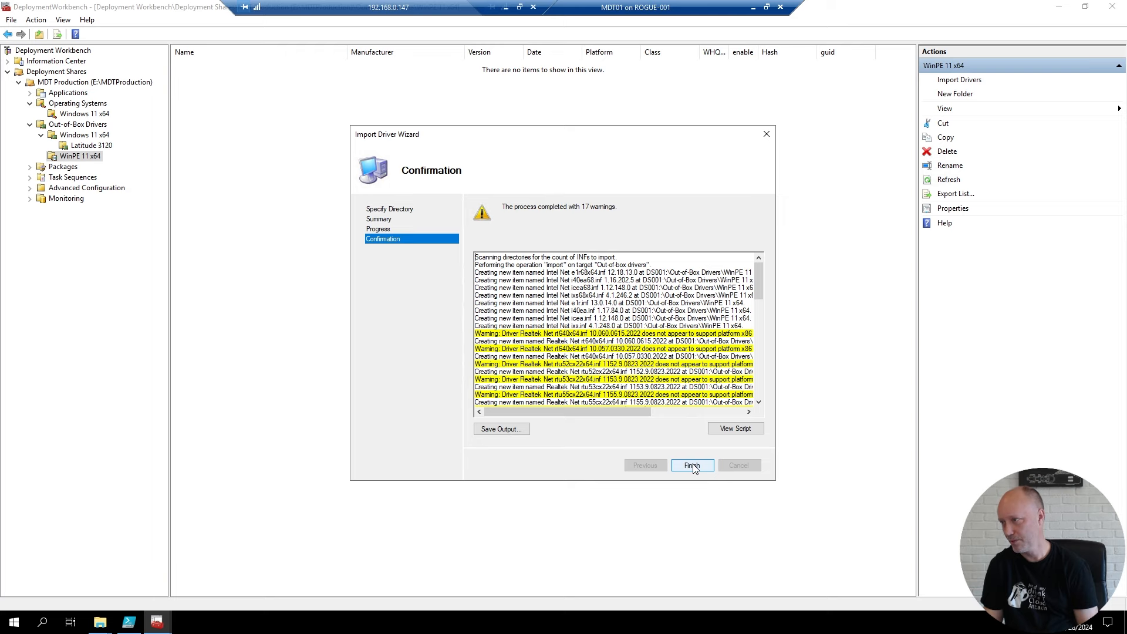
left_click(693, 465)
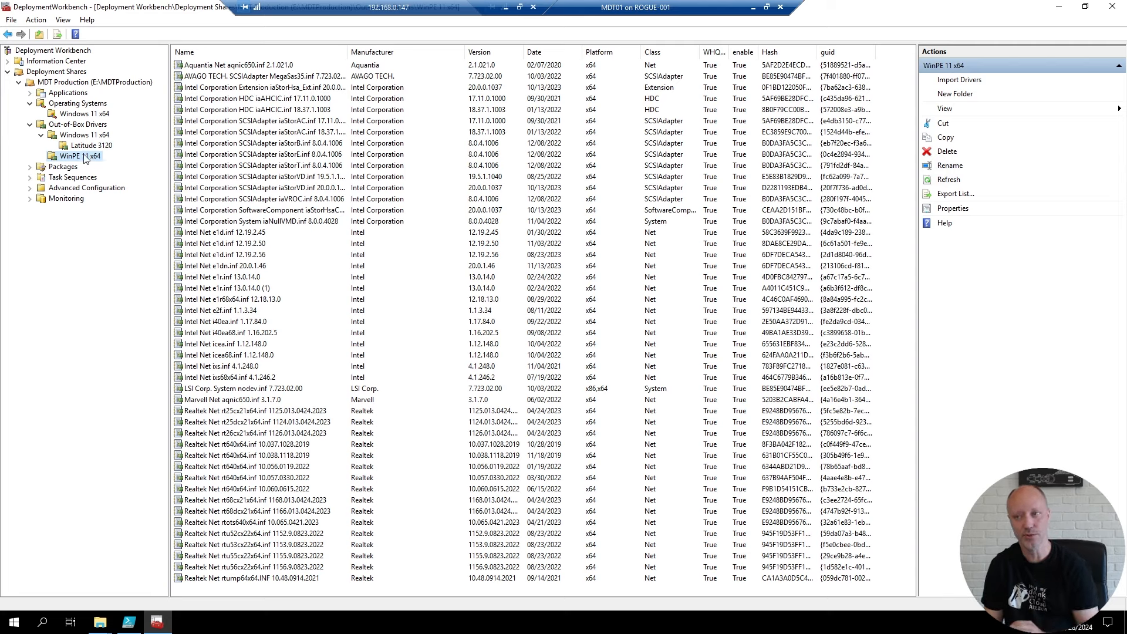
- Start a new selection profile under Advanced Configuration and name it WinPE 11 x64
left_click(30, 188)
left_click(87, 198)
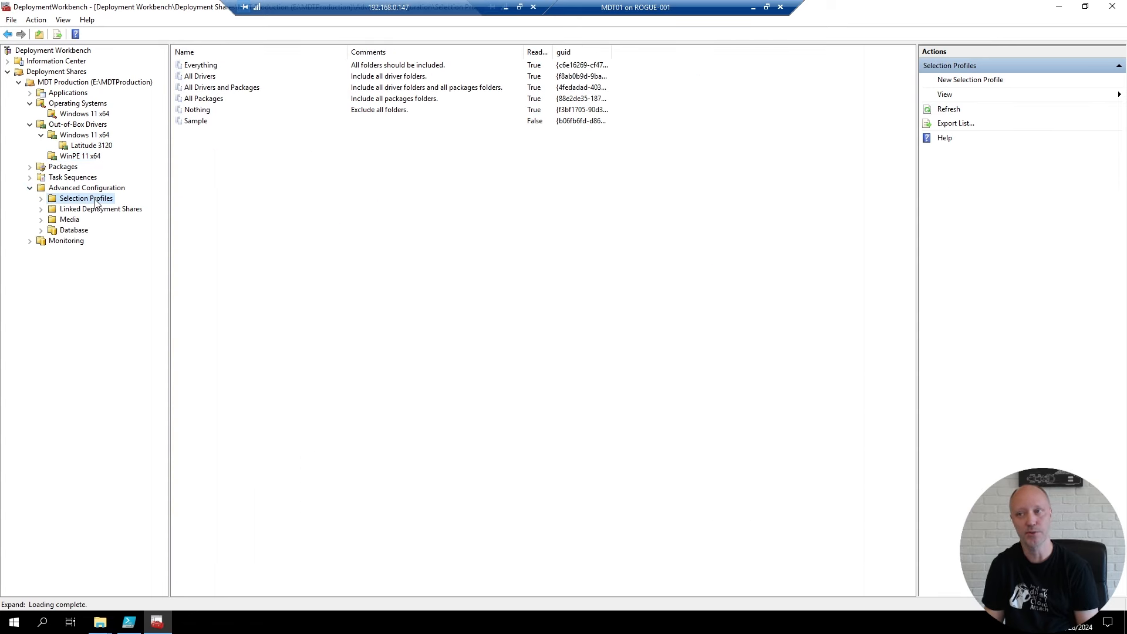
right_click(218, 190)
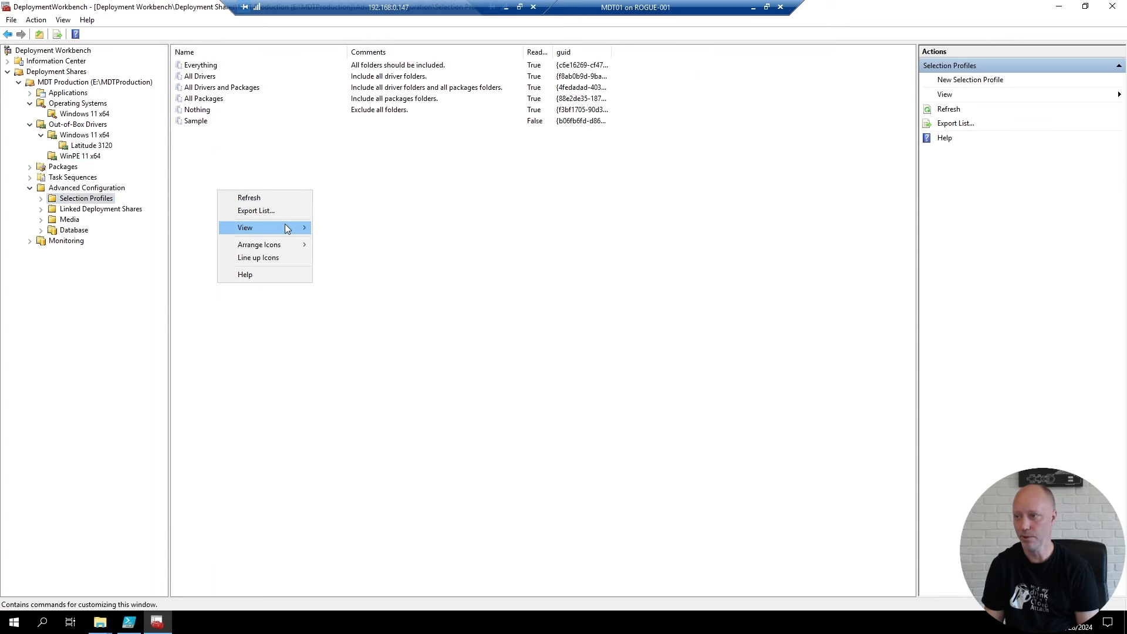
left_click(82, 199)
right_click(83, 199)
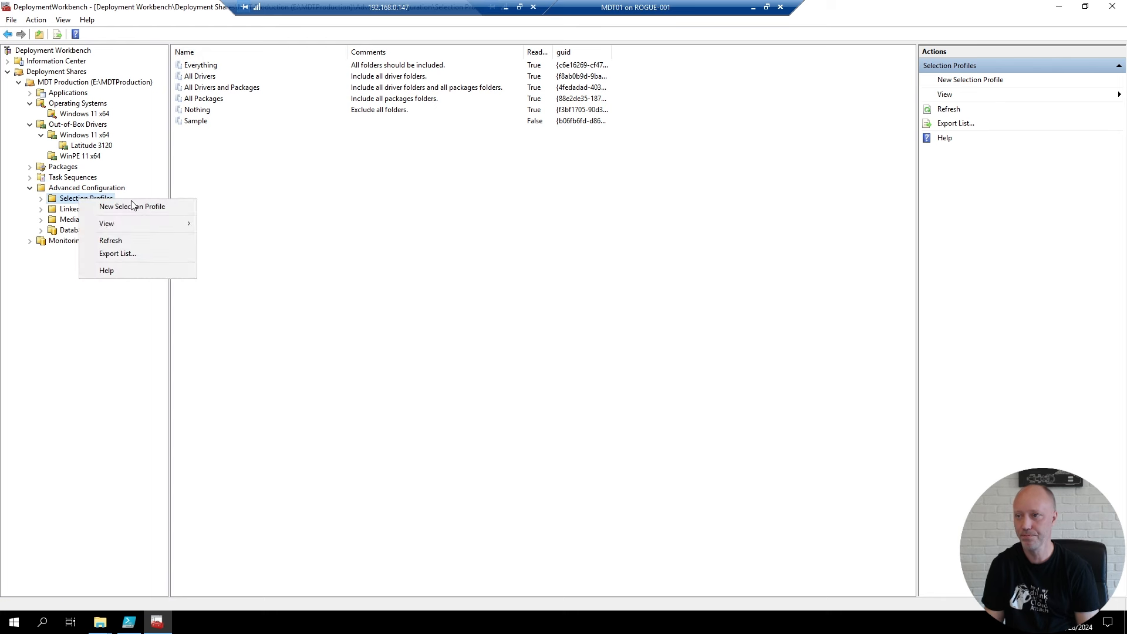
left_click(141, 207)
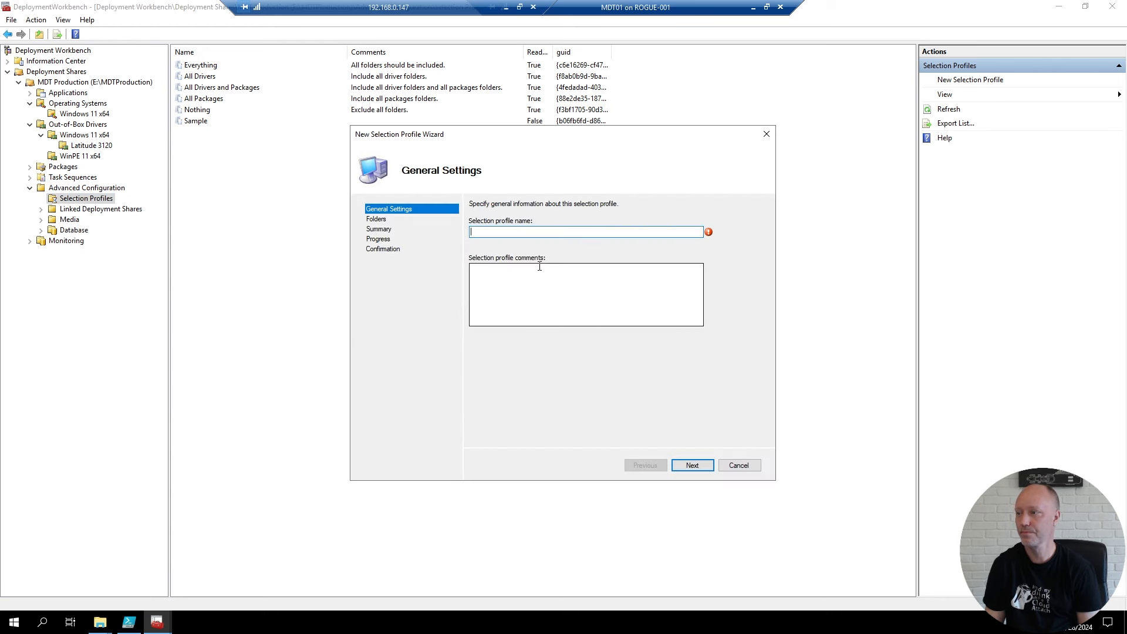
type("Win")
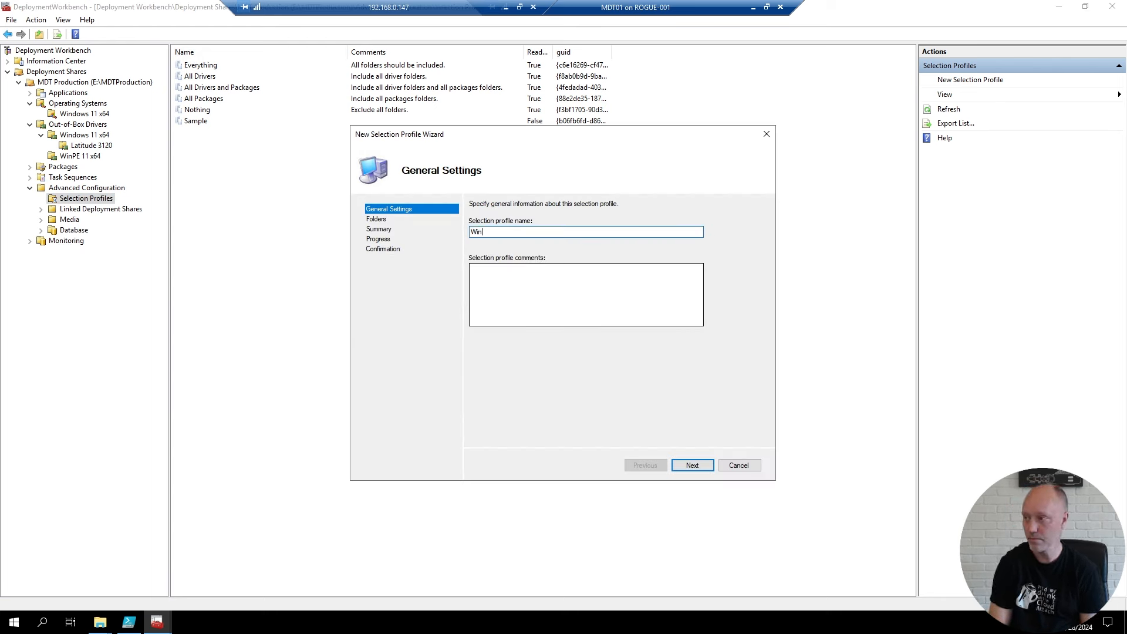
type("PE ")
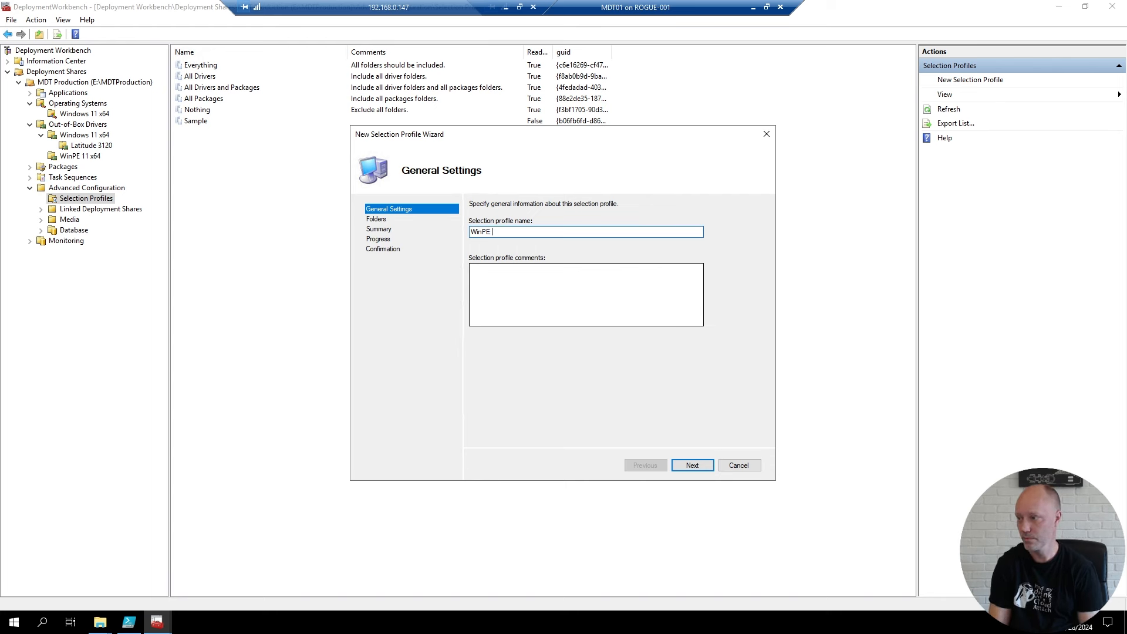
type("xx11 x64")
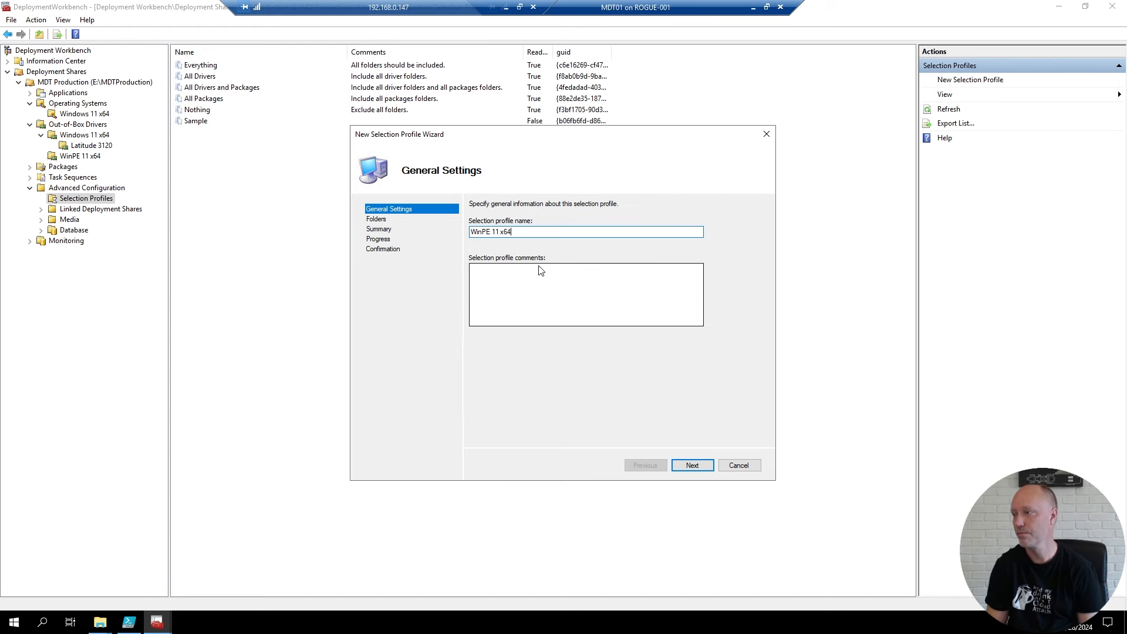
key("Return")
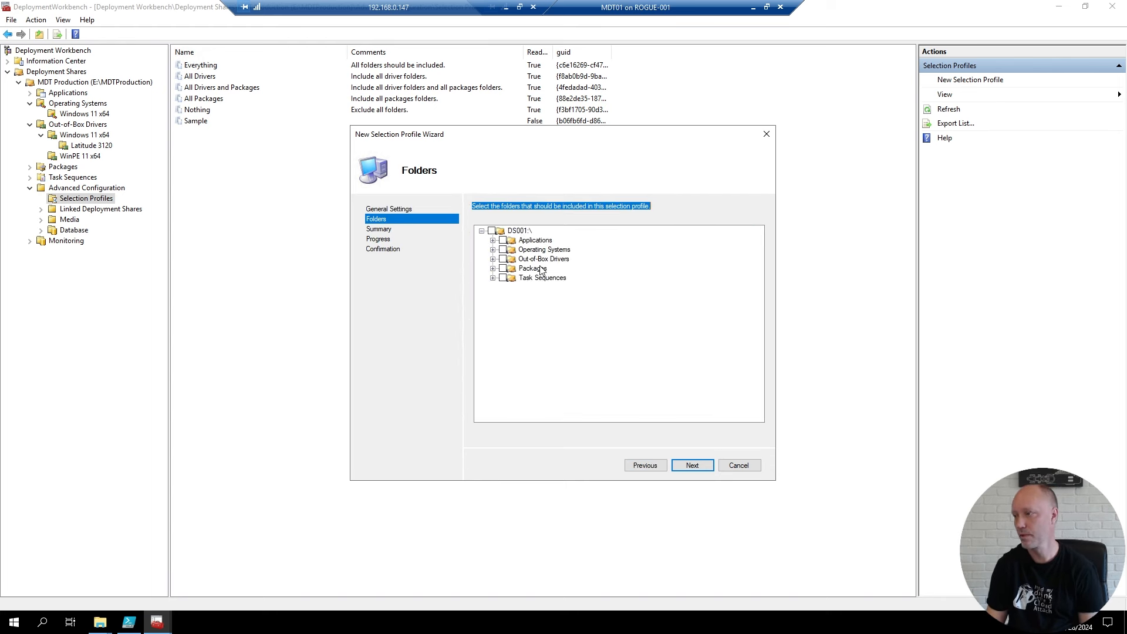
- Include only the WinPE 11 x64 folder from Out-of-Box Drivers in the selection profile and finish creating it
left_click(494, 259)
left_click(514, 278)
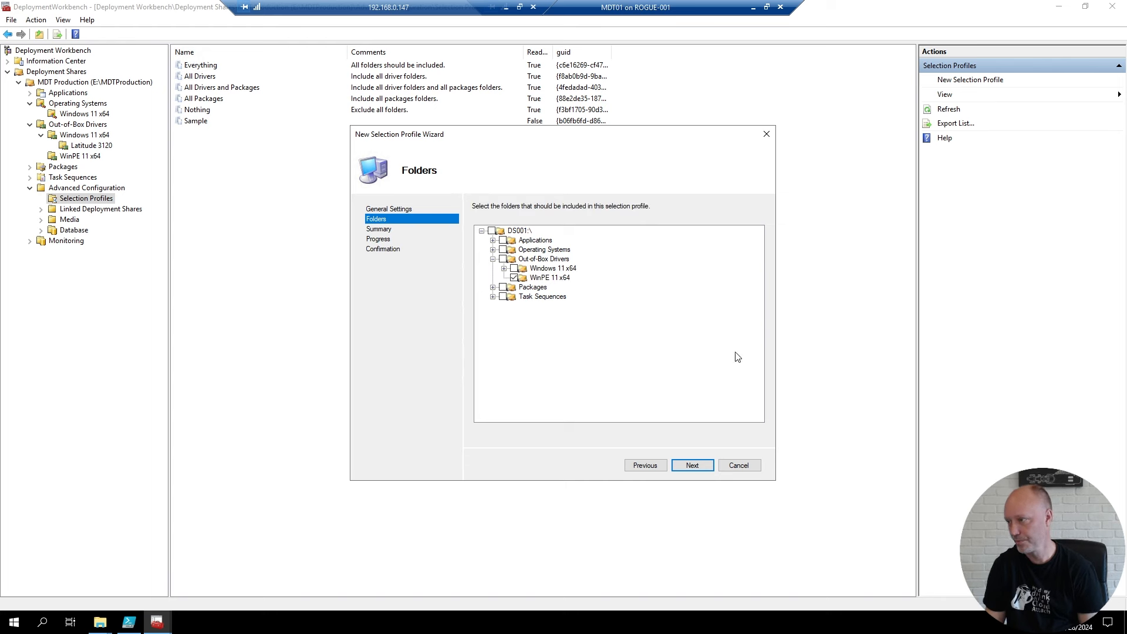
left_click(691, 468)
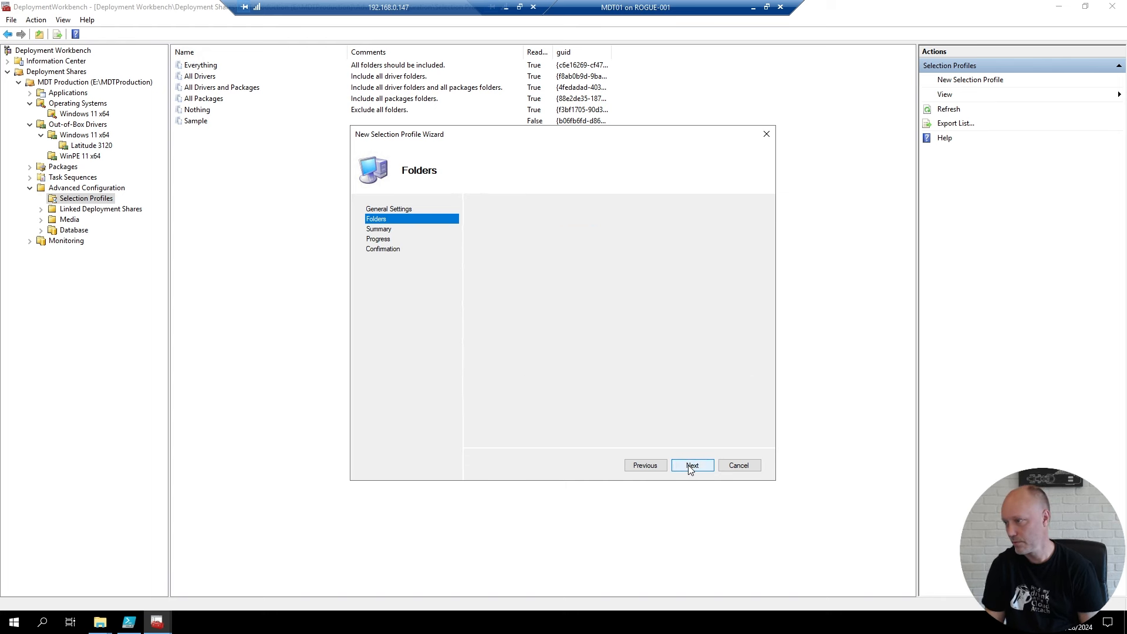
left_click(691, 467)
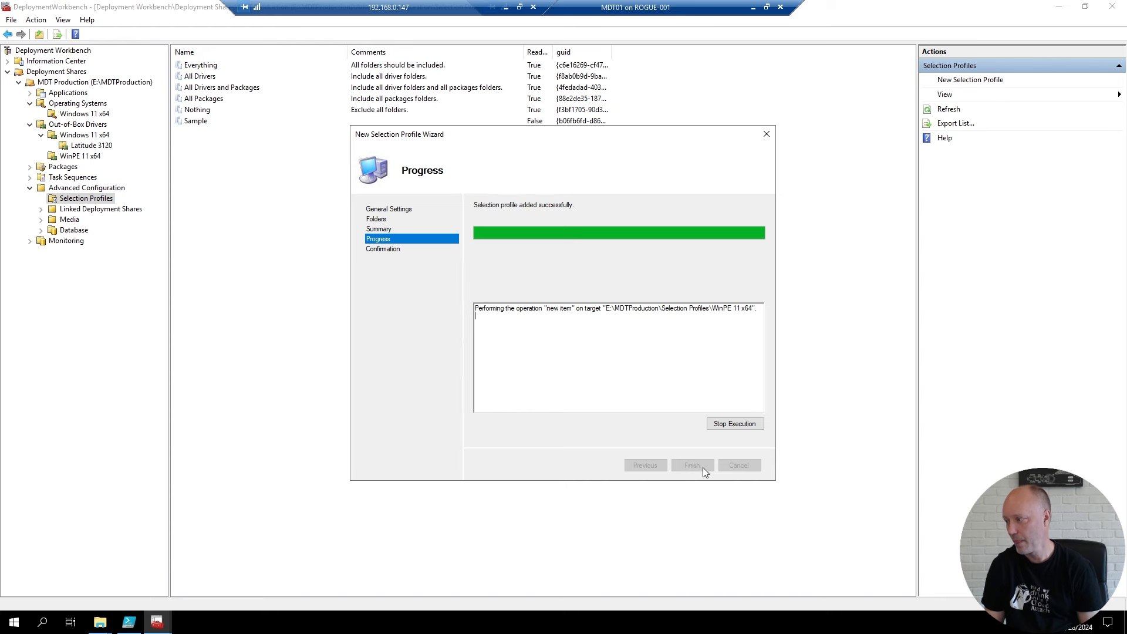
left_click(692, 466)
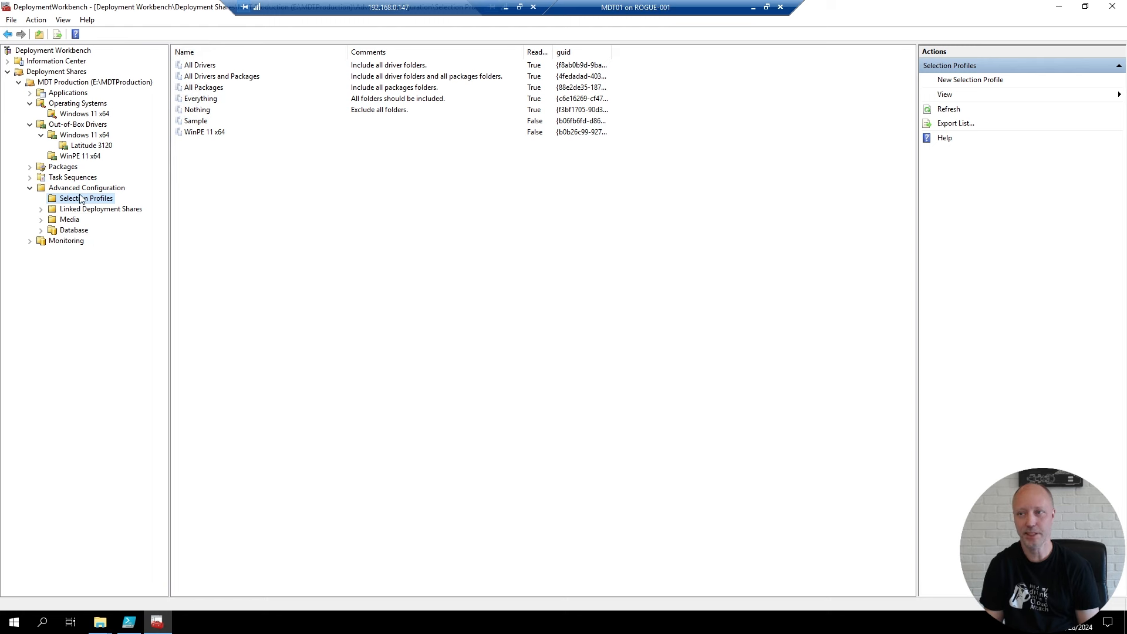
- Start a new application with source files under Applications and enter Notepad ++ as its name, leaving the publisher blank
left_click(75, 96)
right_click(75, 96)
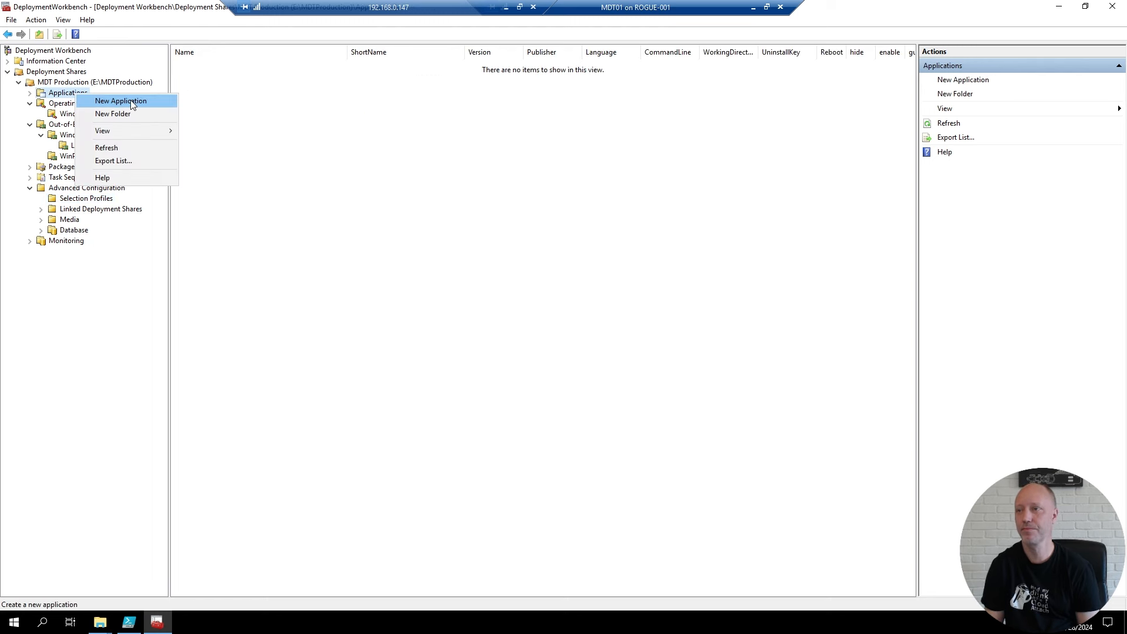
left_click(121, 101)
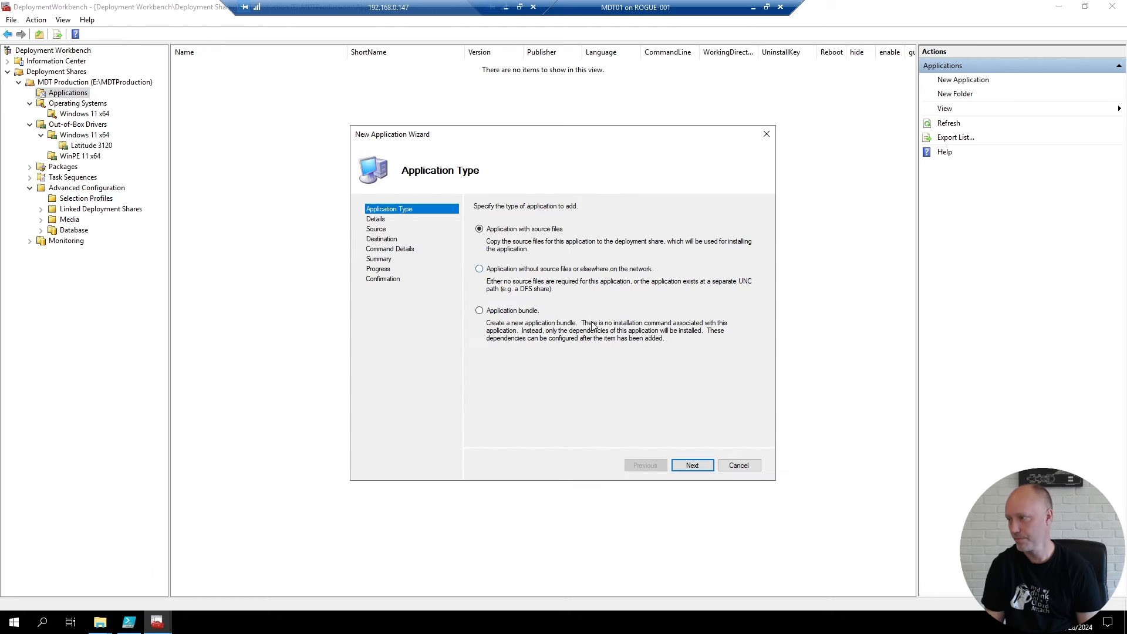
left_click(693, 465)
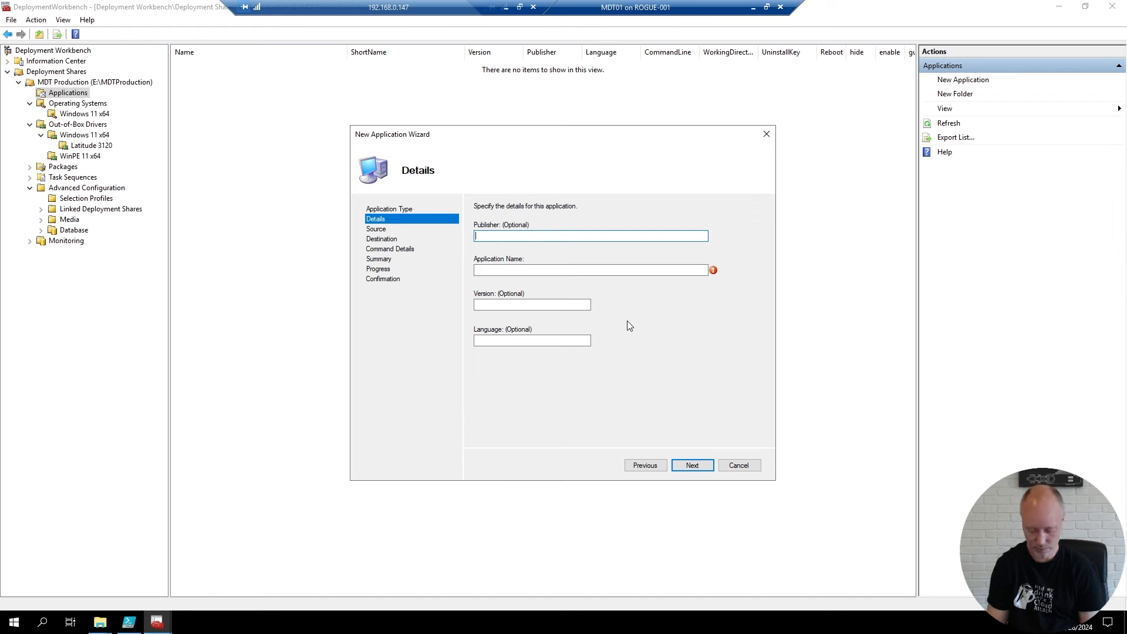
type("N")
key("BackSpace")
key("Tab")
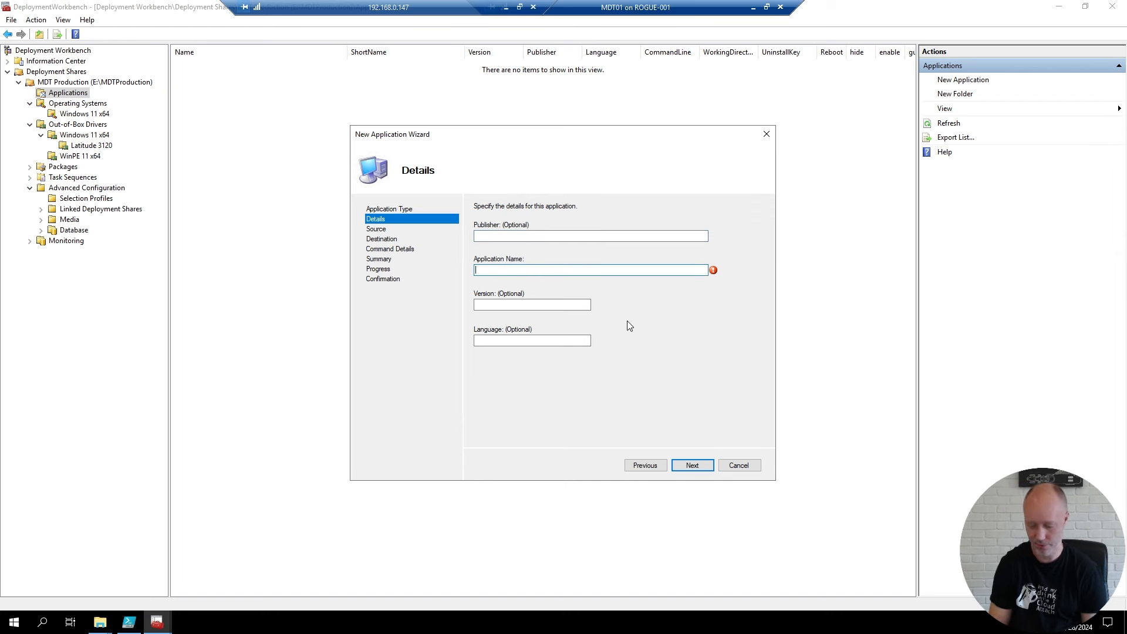
type("Note")
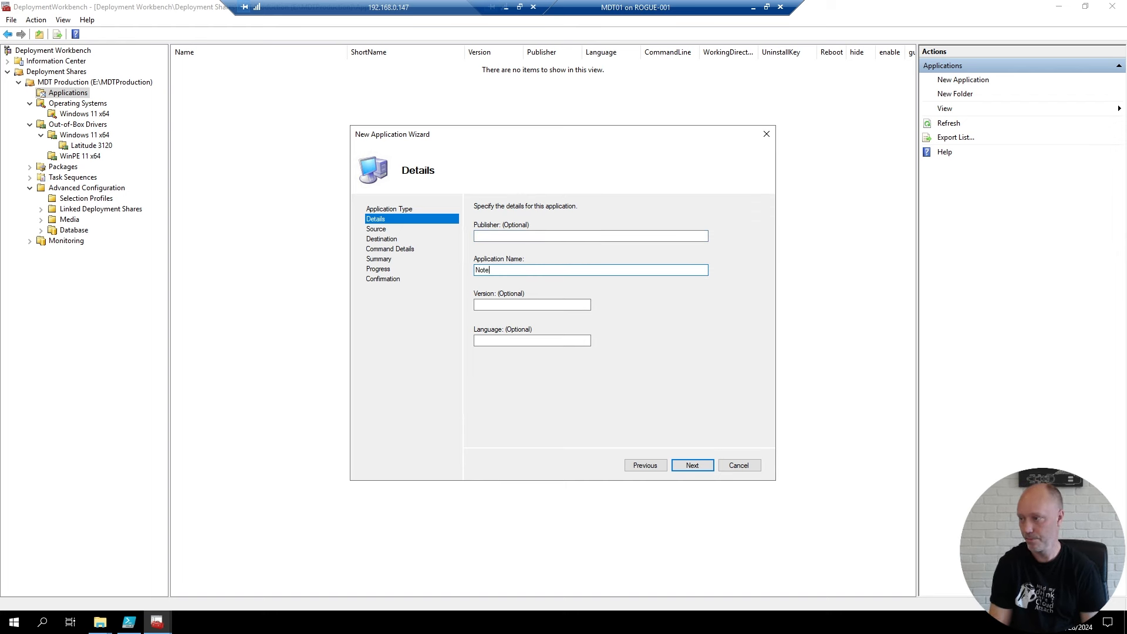
type("pad ++")
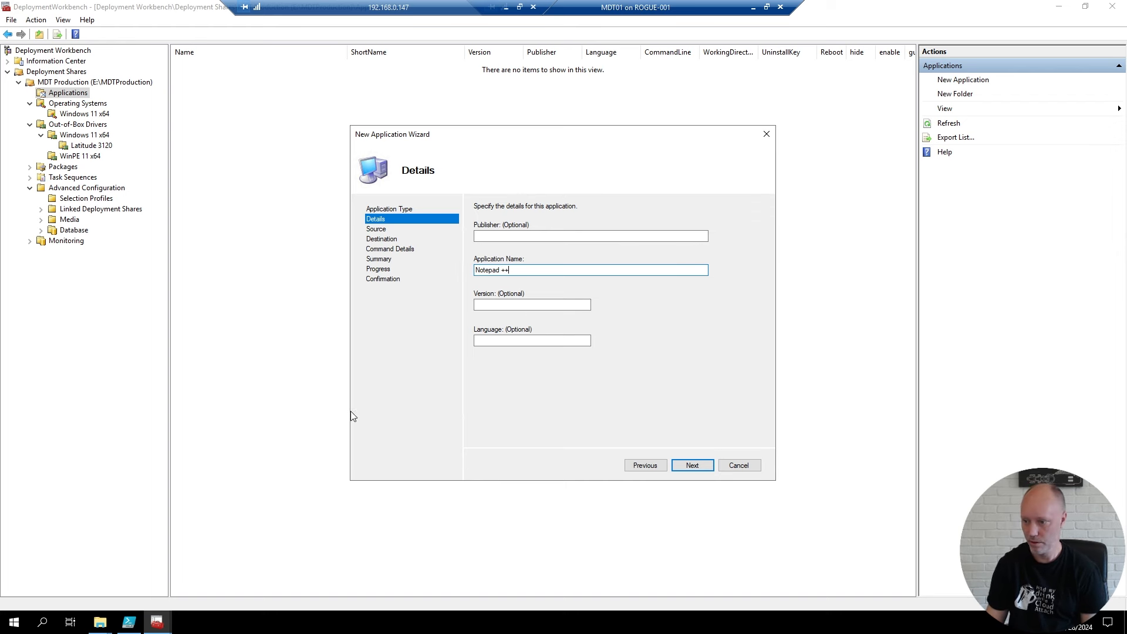
- Switch to File Explorer and open E:\Setup\Notepad++ to check the version of the installer file
left_click(101, 624)
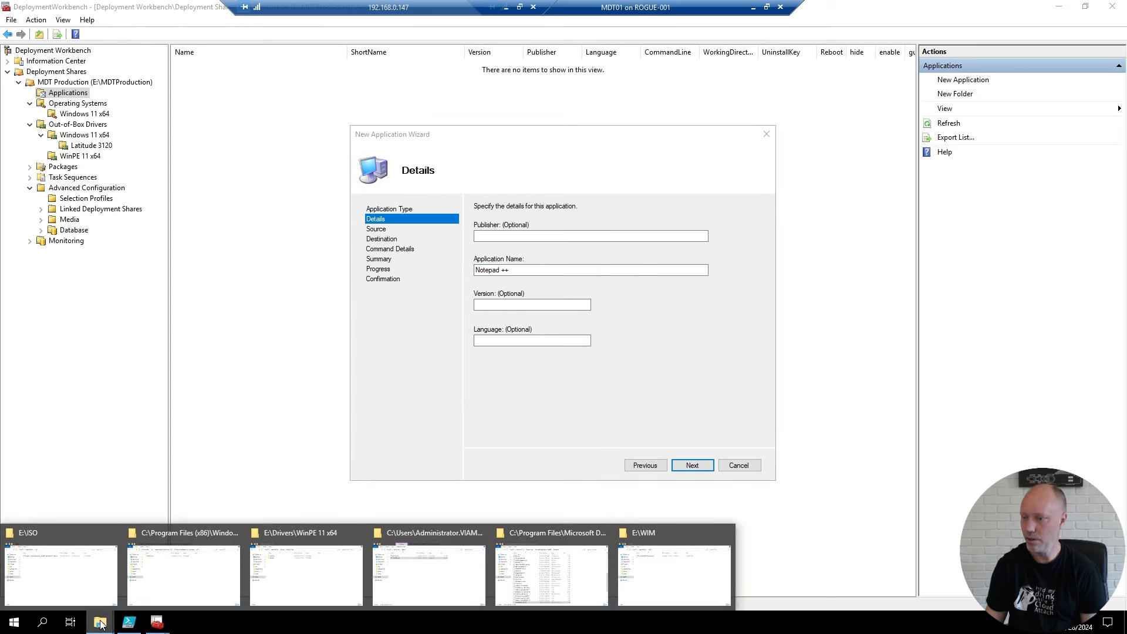
left_click(673, 575)
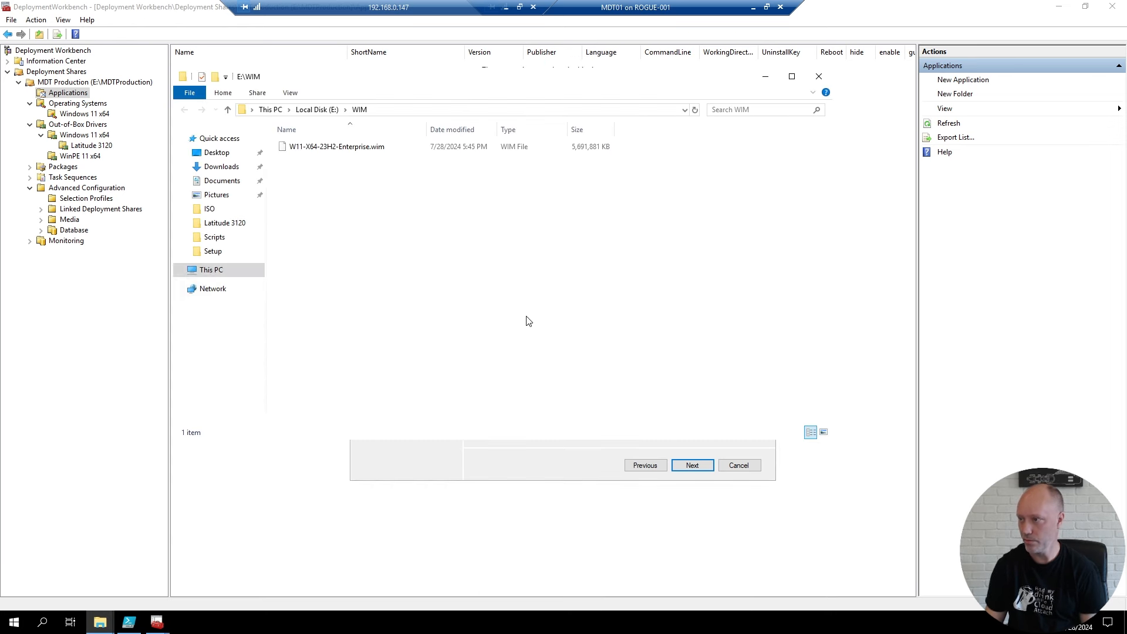
left_click(320, 110)
double_click(298, 184)
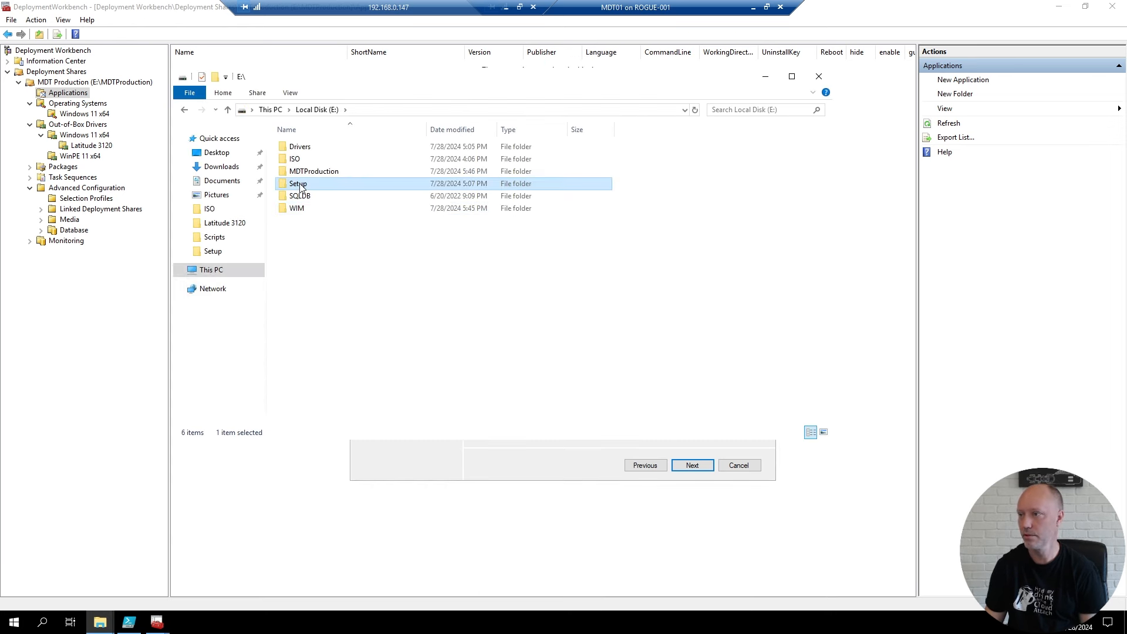
double_click(323, 216)
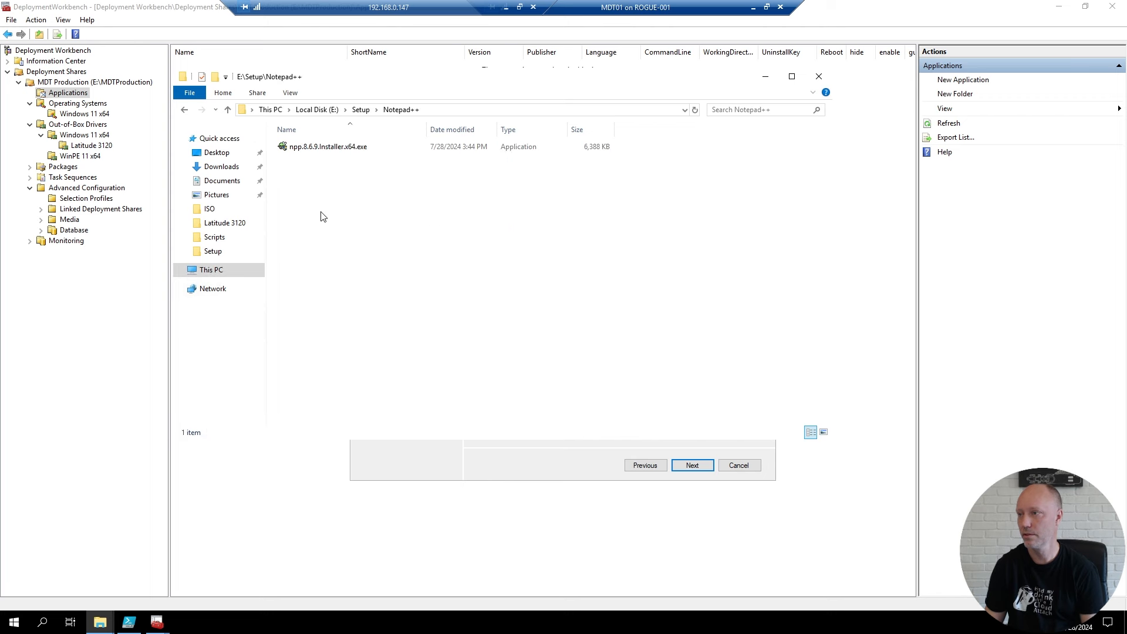
- Return to the New Application Wizard, complete the application name as Notepad ++ 8.6.9 and continue to the source directory page
left_click(543, 466)
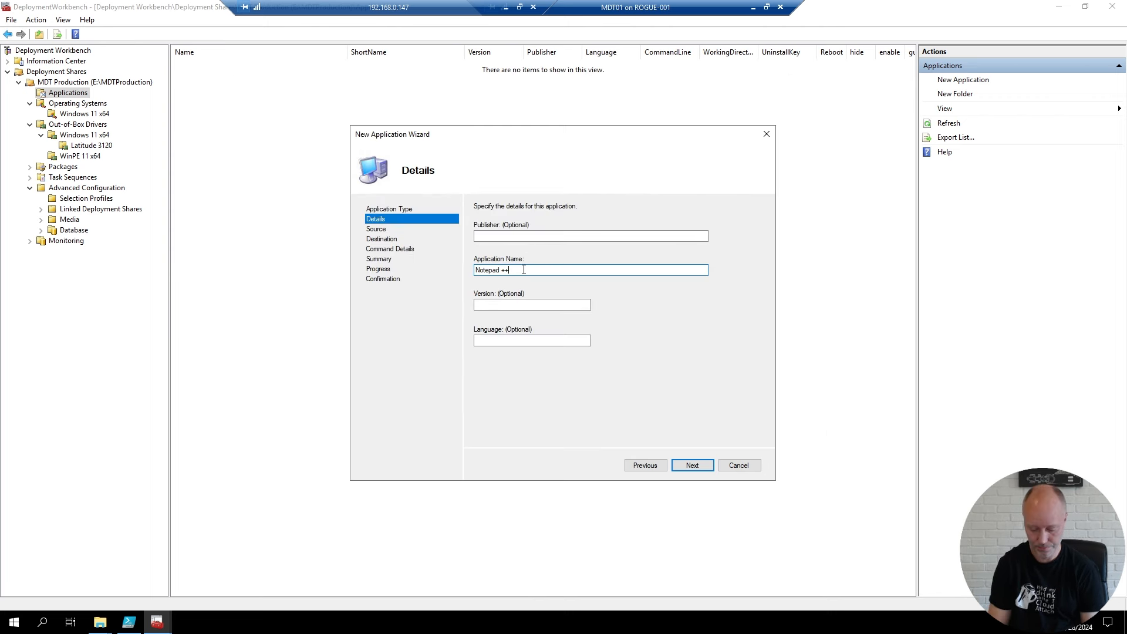
type("8.6.9")
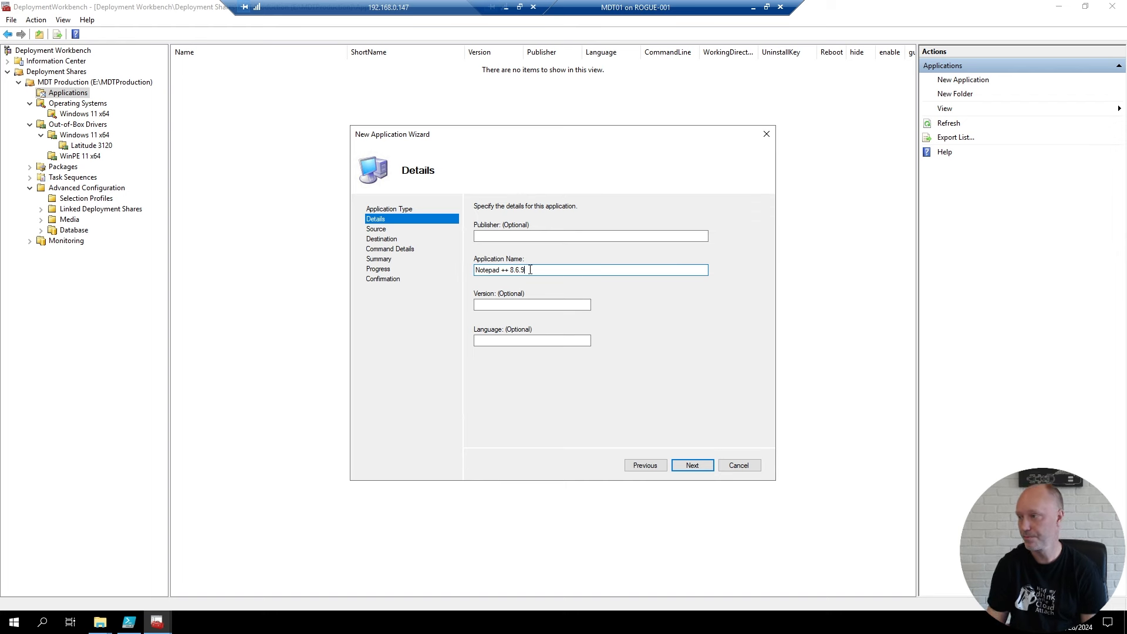
left_click(690, 467)
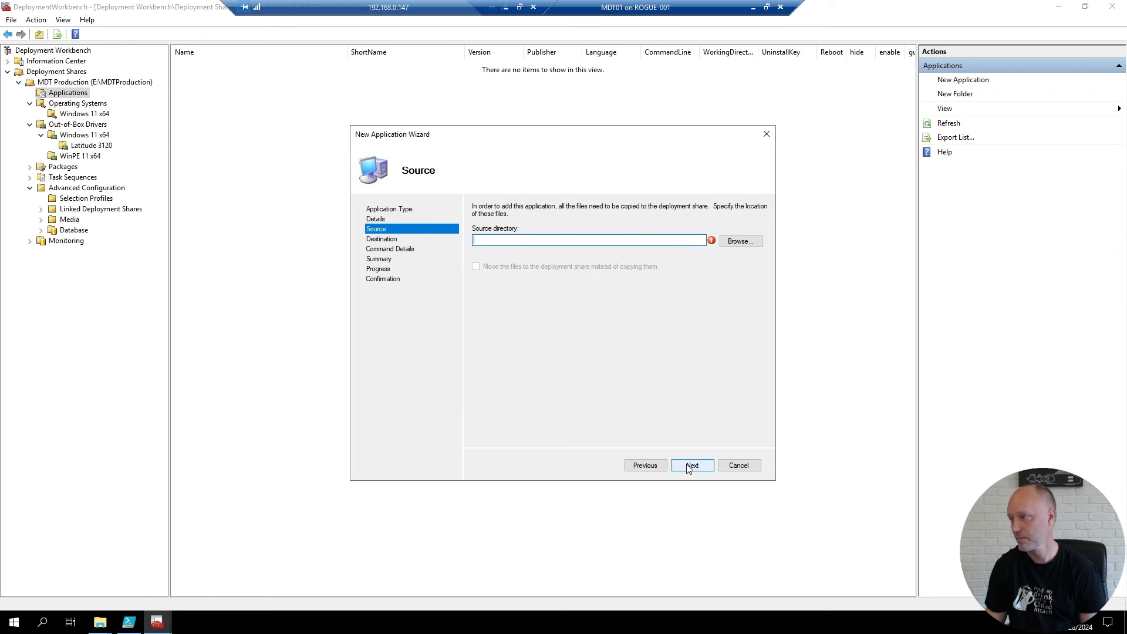
- Set the application's source directory to E:\Setup\Notepad++ and accept Notepad ++ 8.6.9 as the destination directory name
left_click(741, 242)
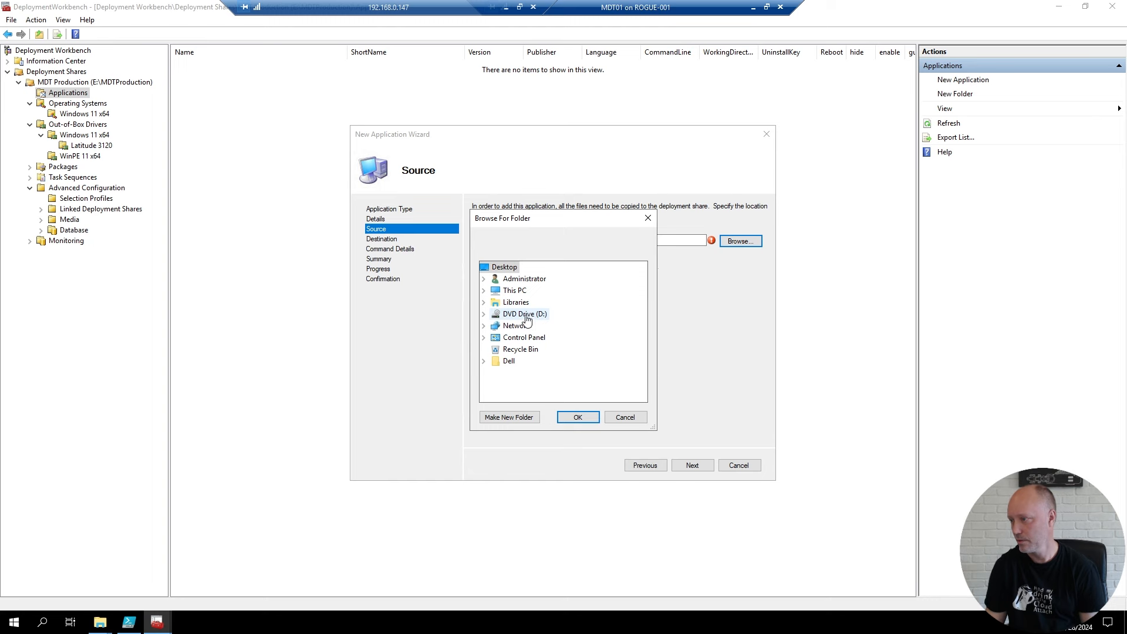
left_click(515, 290)
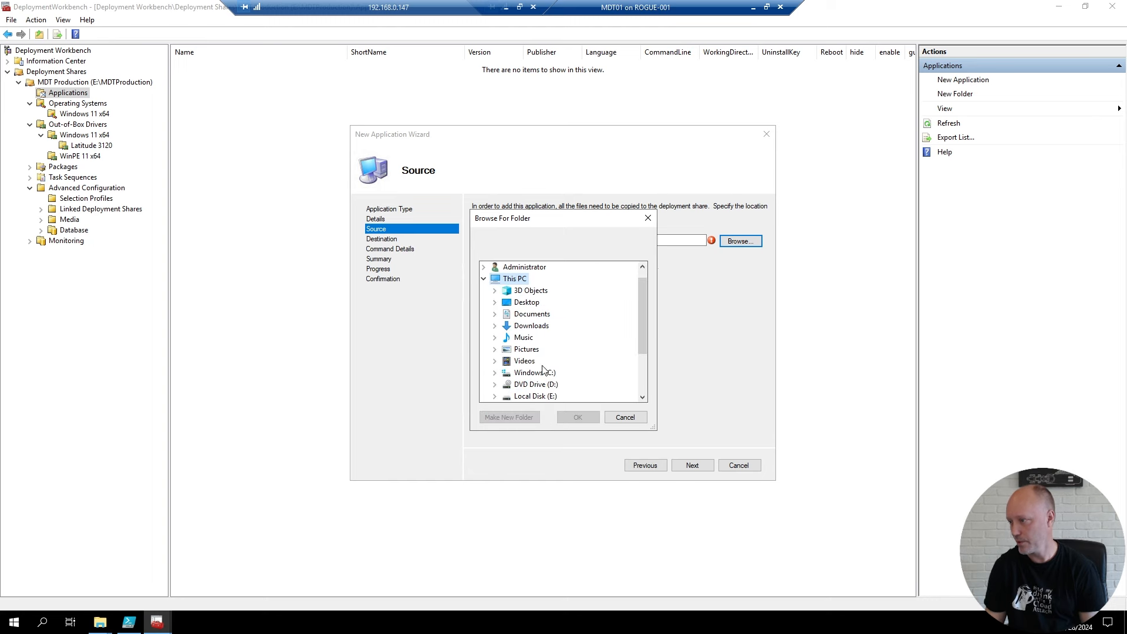
left_click(535, 396)
scroll(546, 358, "down", 2)
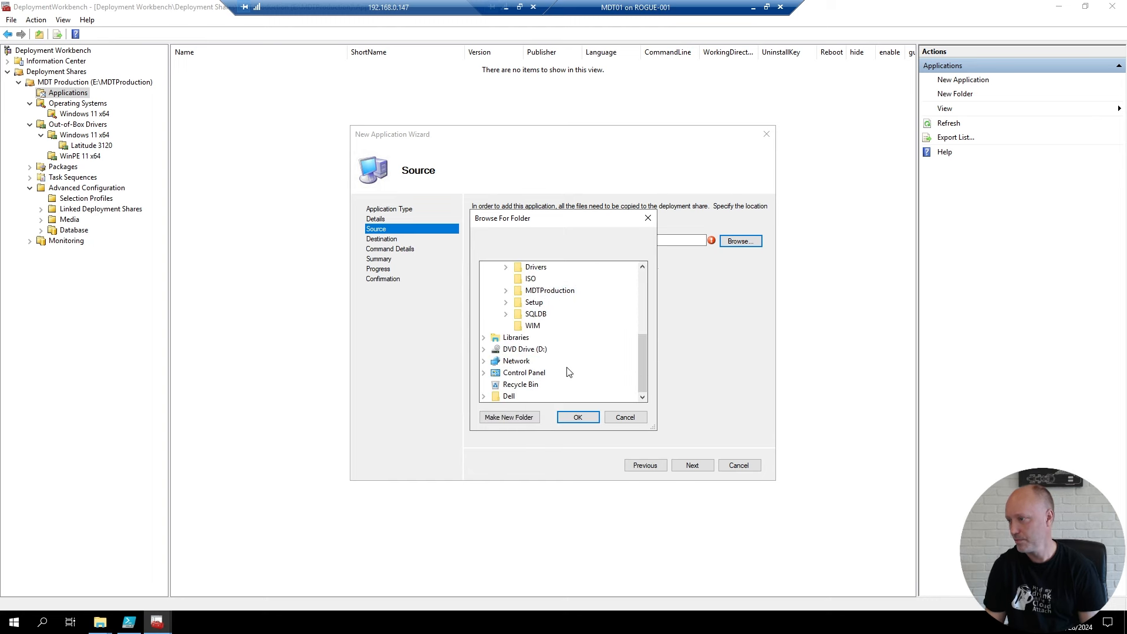
double_click(534, 302)
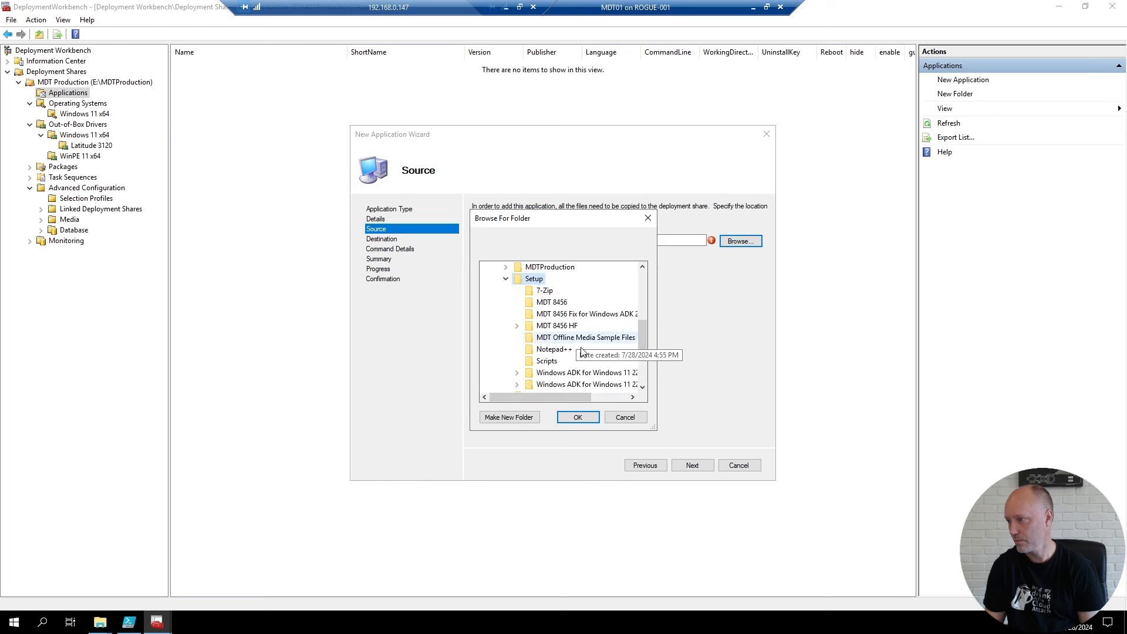
left_click(554, 349)
left_click(579, 417)
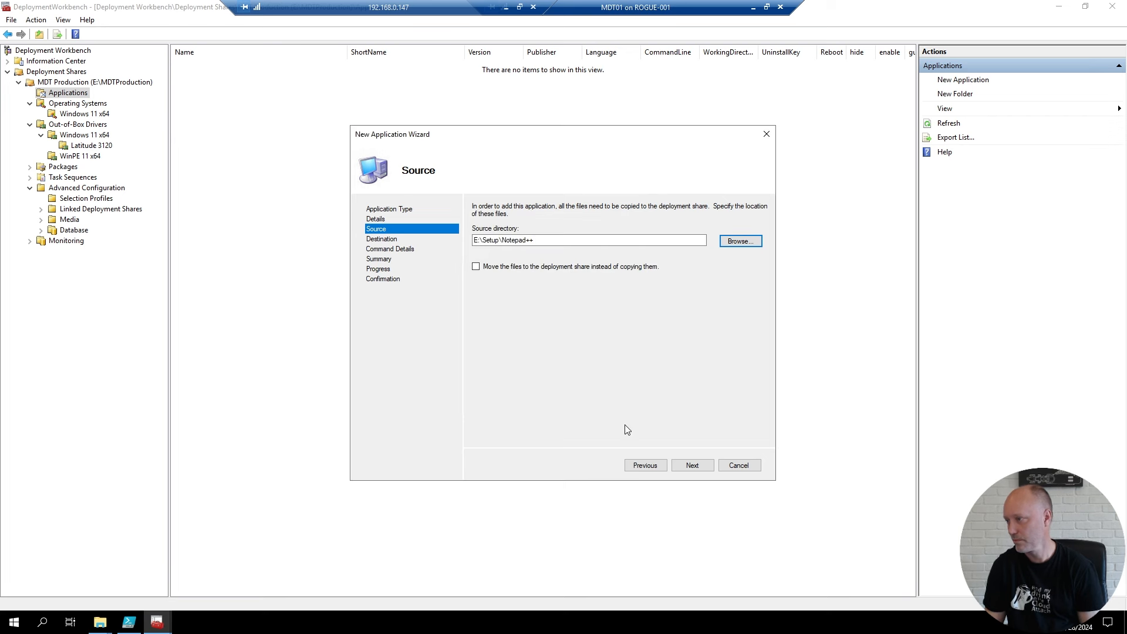
left_click(708, 466)
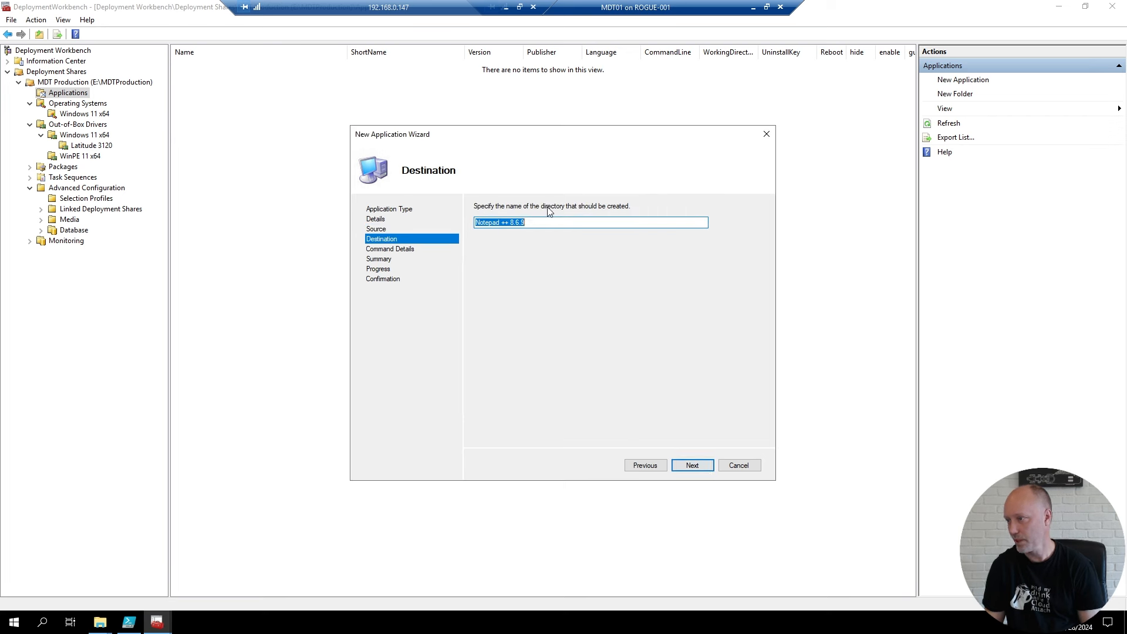
left_click(693, 465)
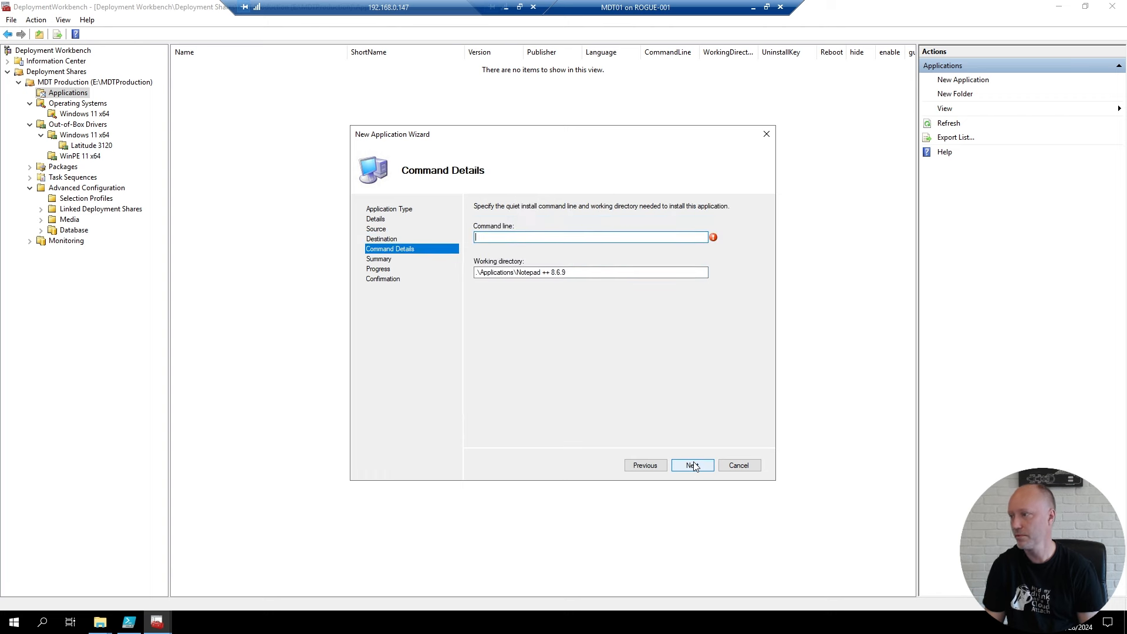
- Set the quiet install command to npp.8.6.9.Installer.x64.exe /S, copying the installer's file name from its source folder, and complete the application import
key("alt+Tab")
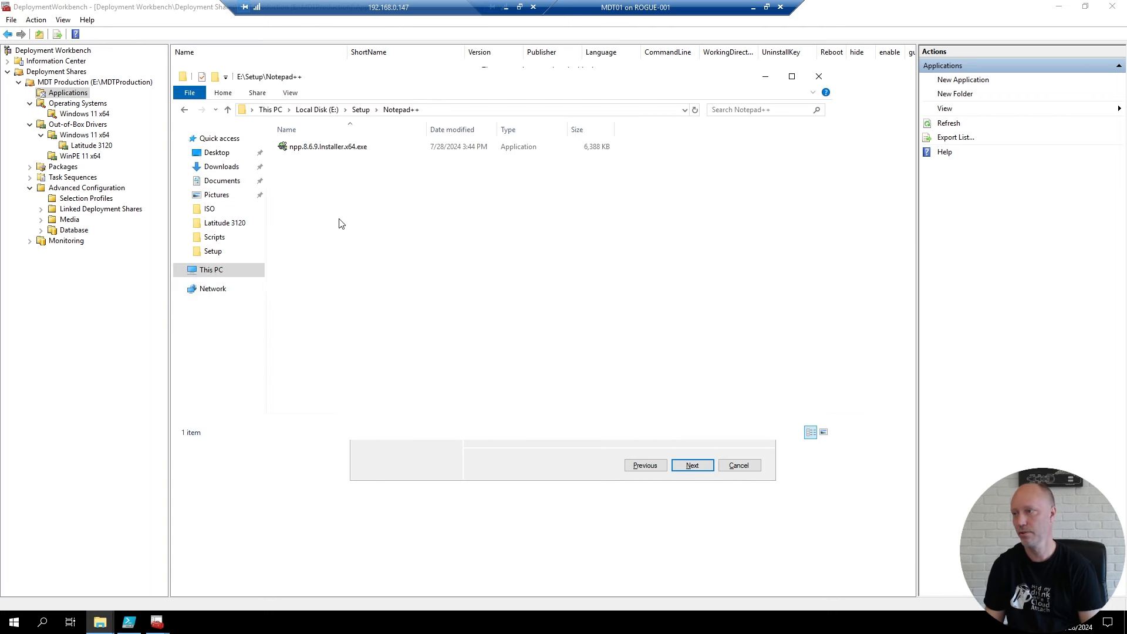
left_click(333, 150)
key("ctrl+c")
key("F2")
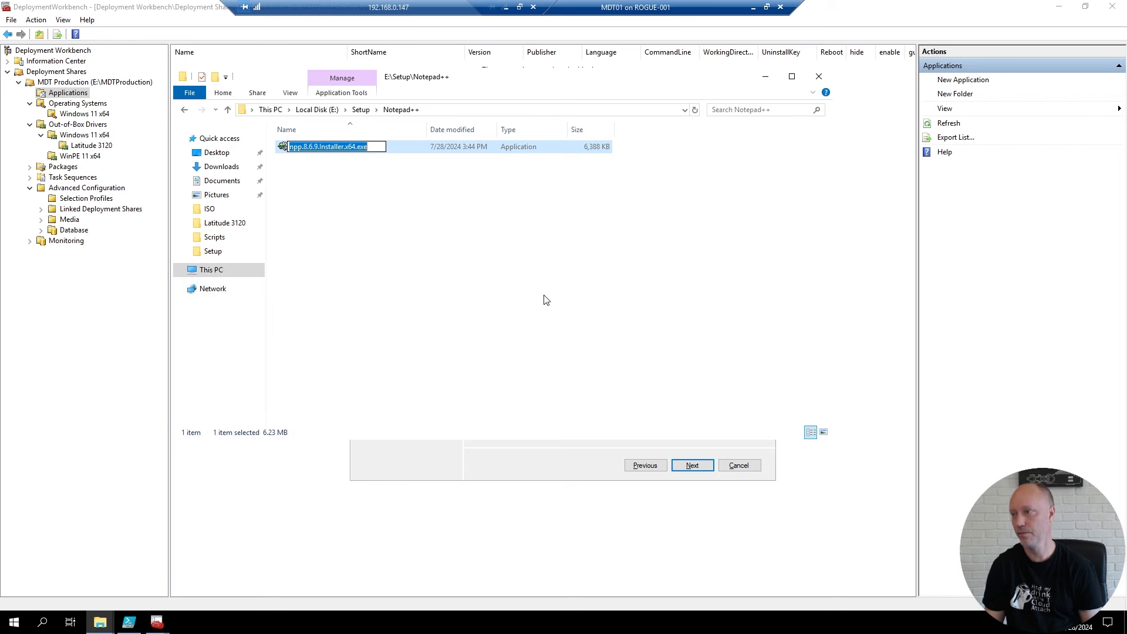
left_click(502, 453)
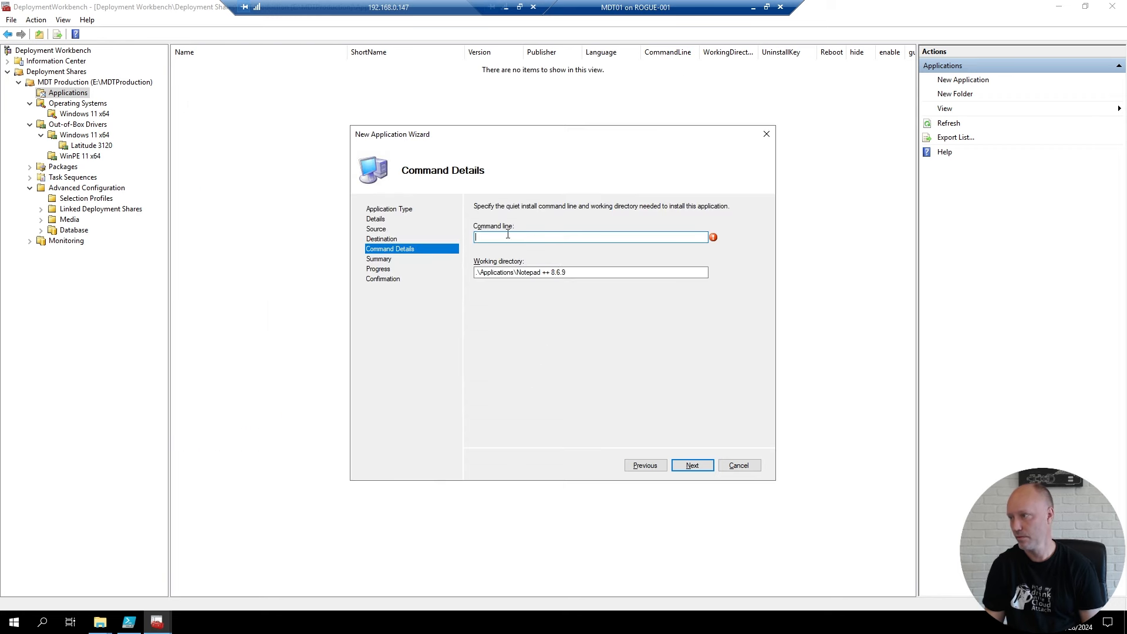
key("ctrl+v")
type(".exe /")
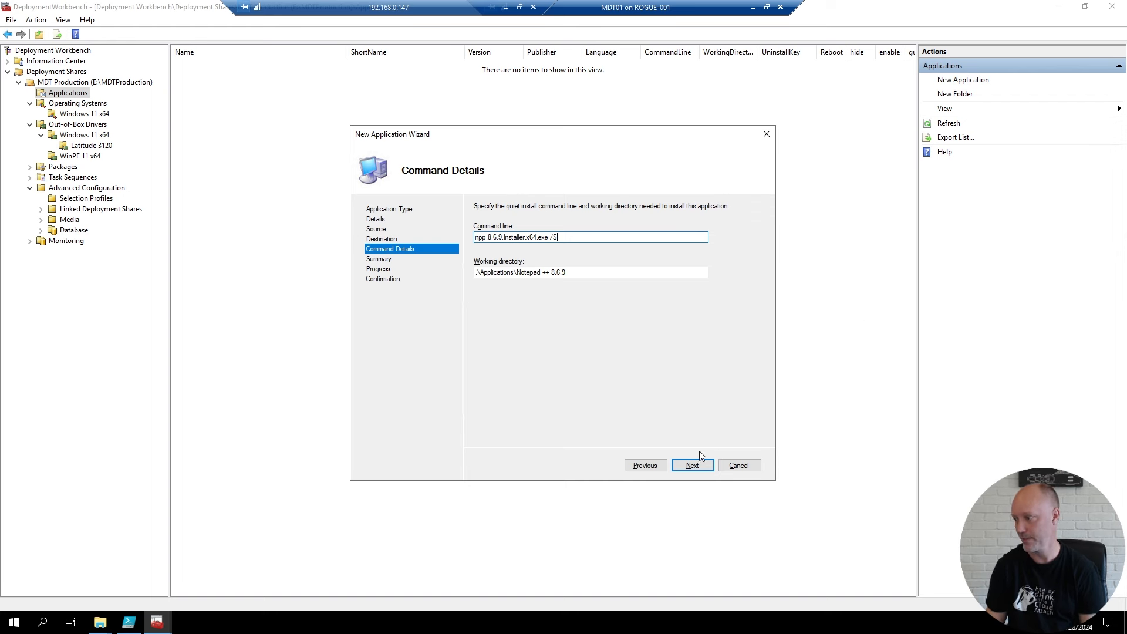
left_click(694, 466)
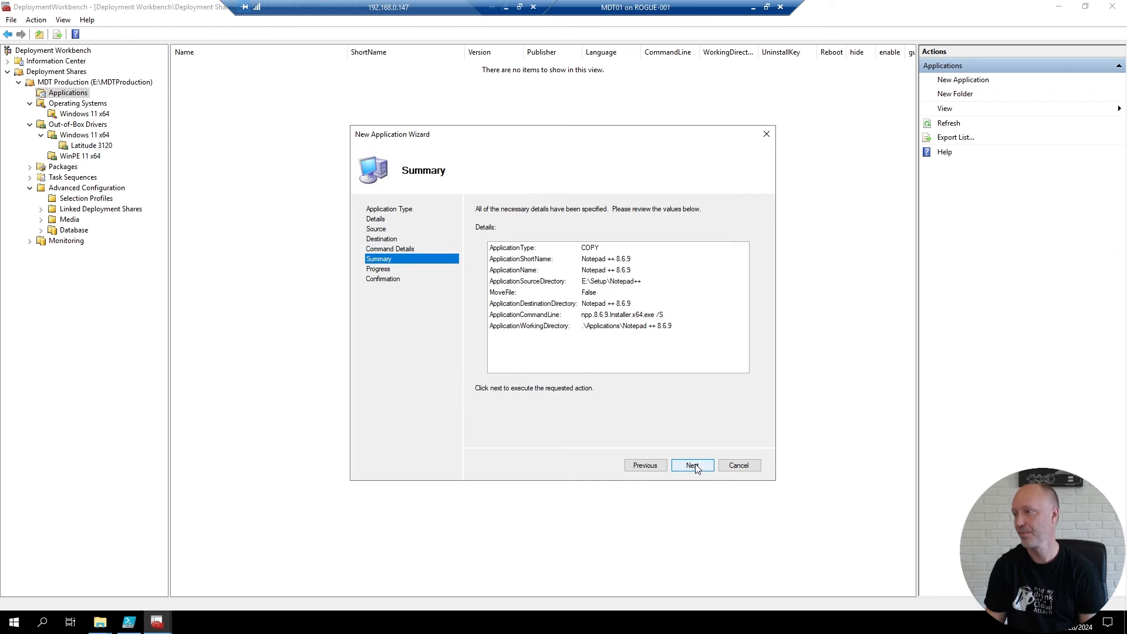
left_click(694, 466)
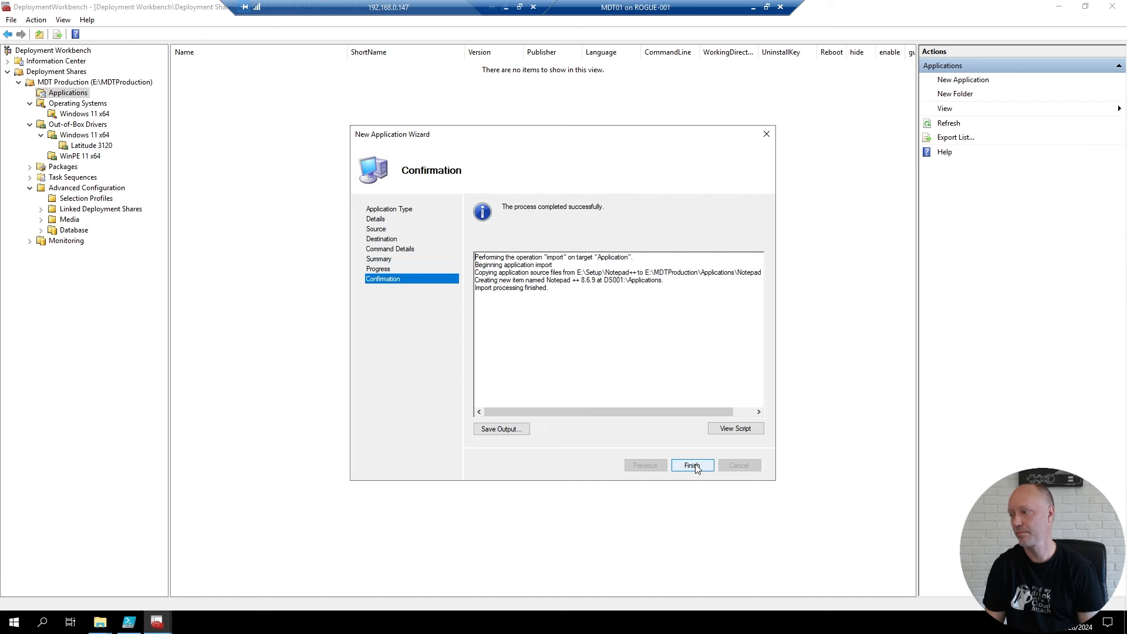
left_click(693, 465)
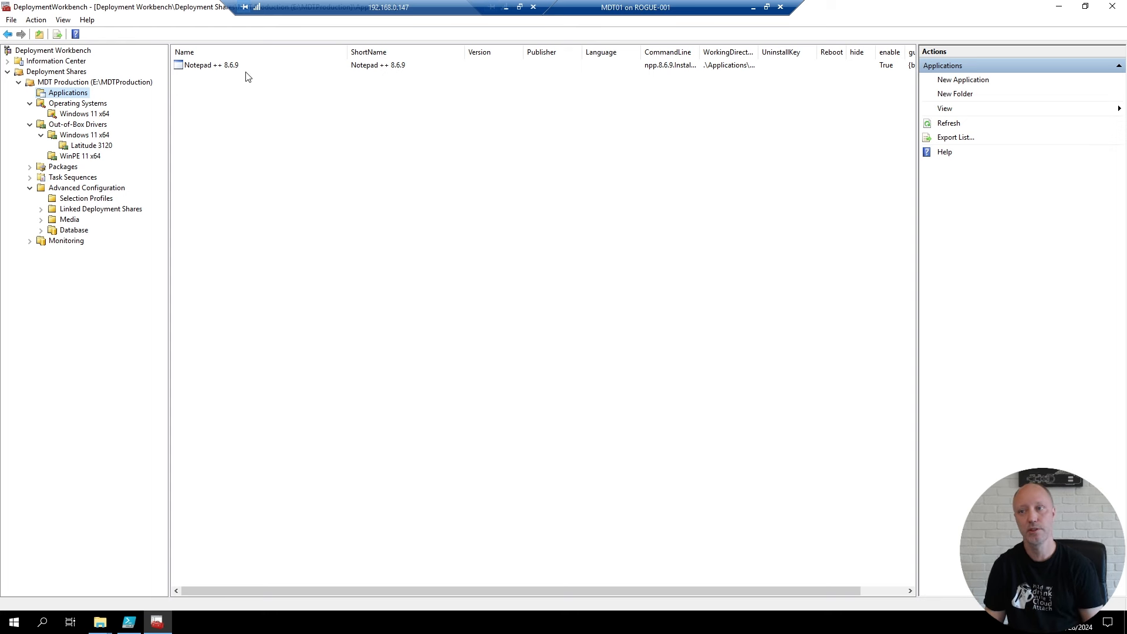
- Create a folder named Windows 11 x64 under Task Sequences
left_click(73, 179)
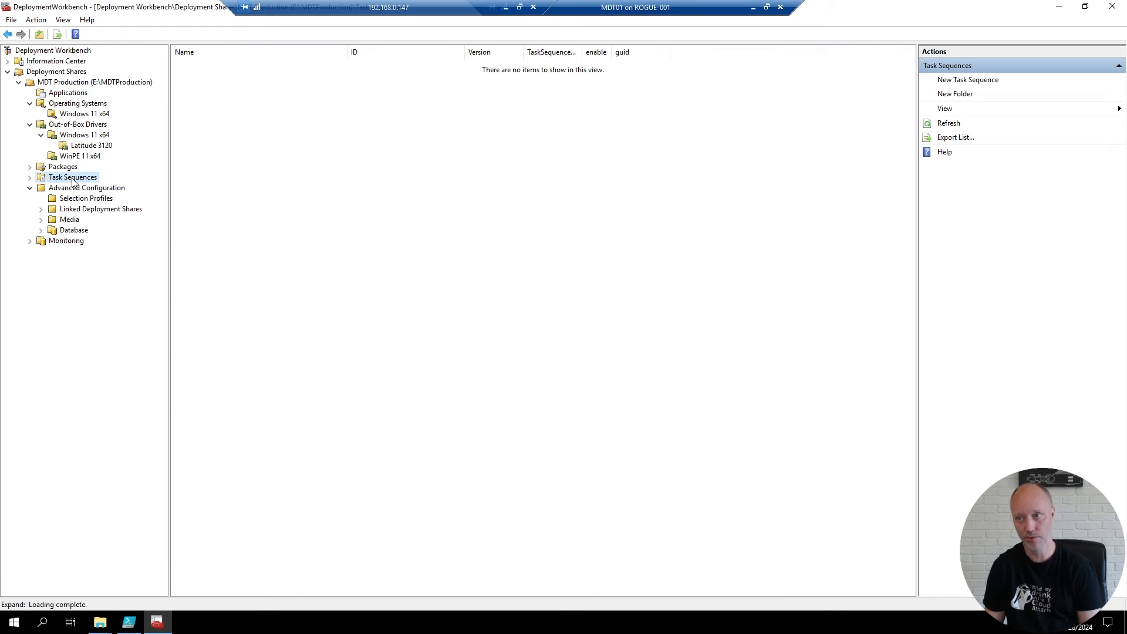
right_click(73, 182)
left_click(111, 196)
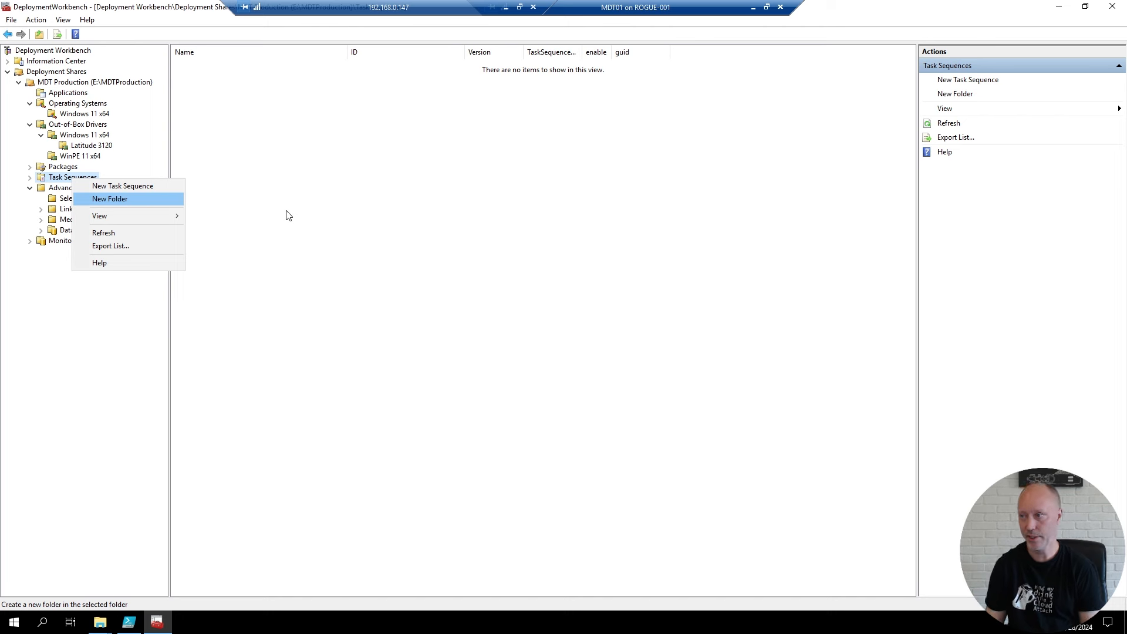
type("Windows 11 x64")
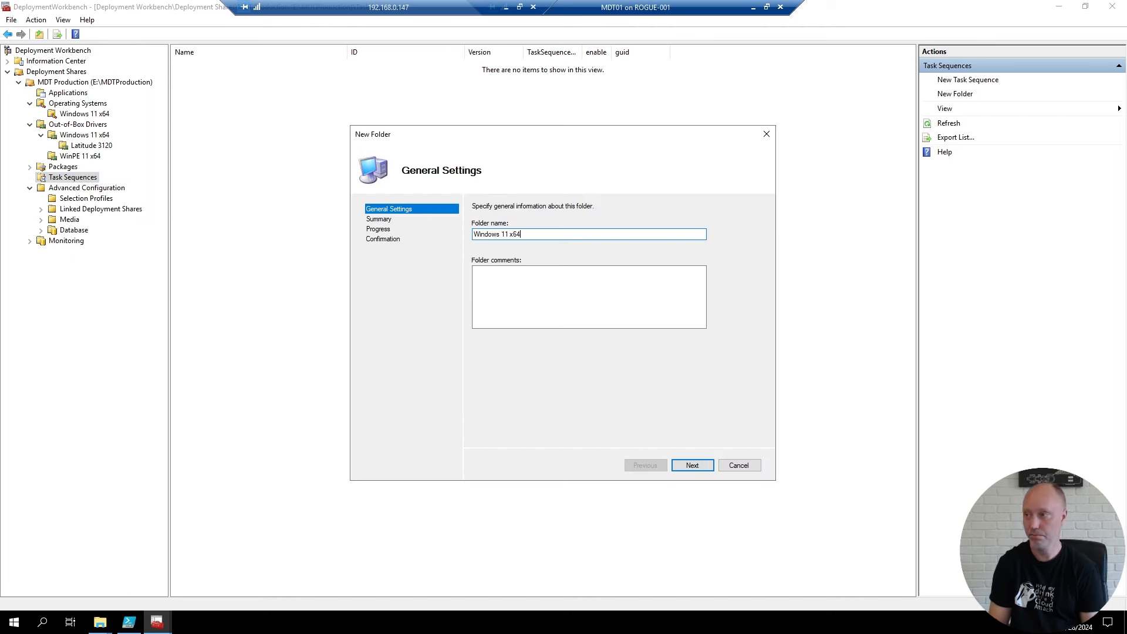
key("Return")
key("Return")
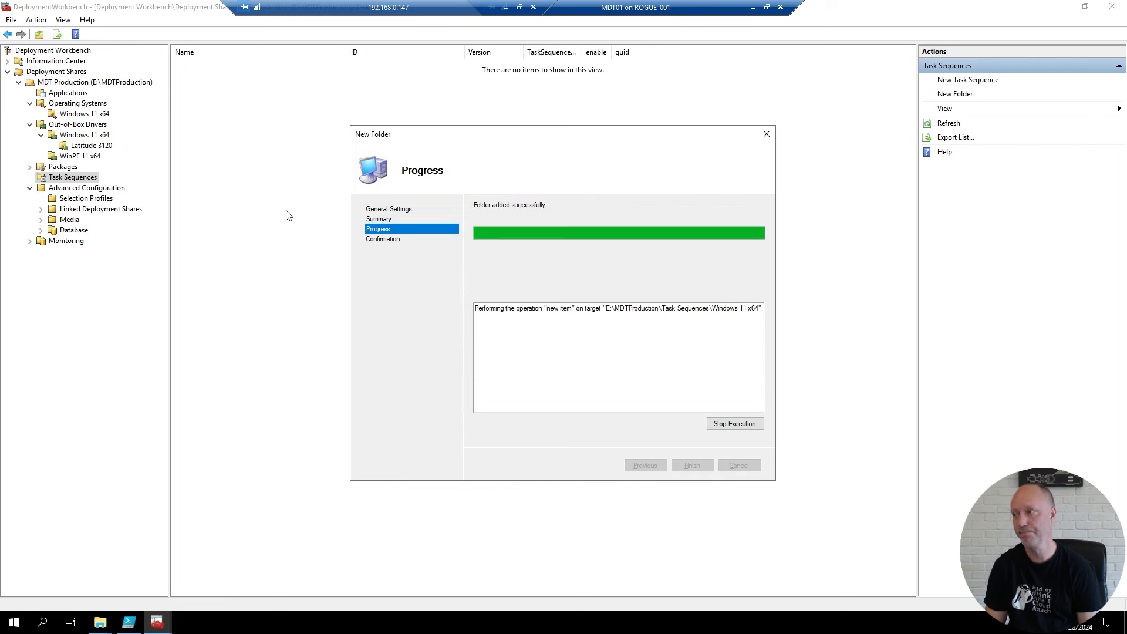
key("Return")
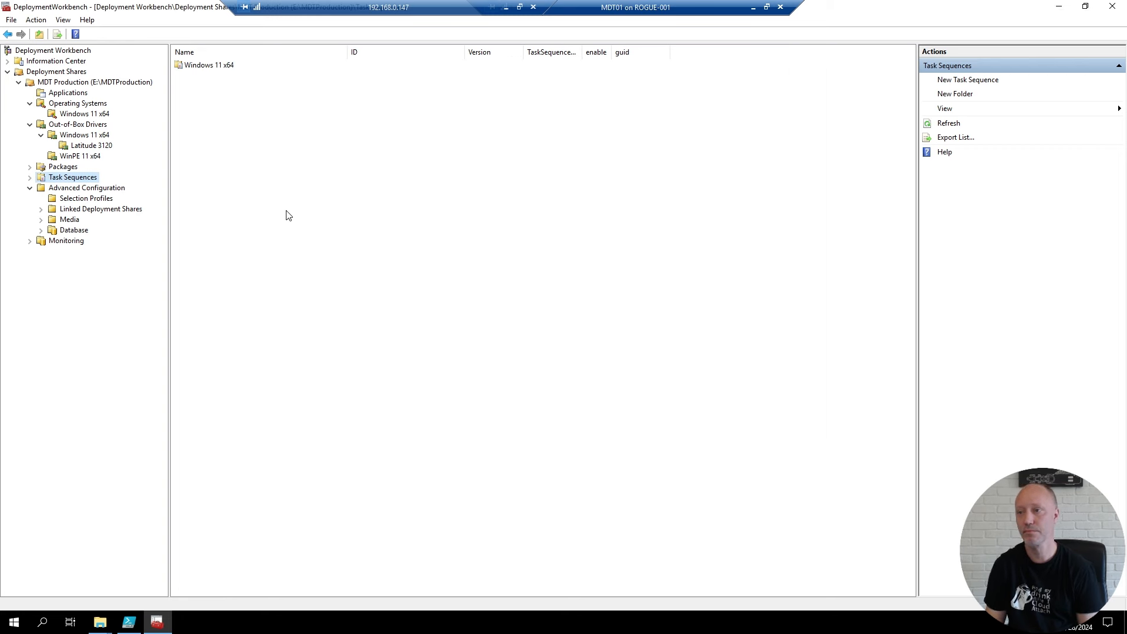
- Start a new task sequence in the Windows 11 x64 task sequence folder with the ID W11-X64-001
left_click(30, 178)
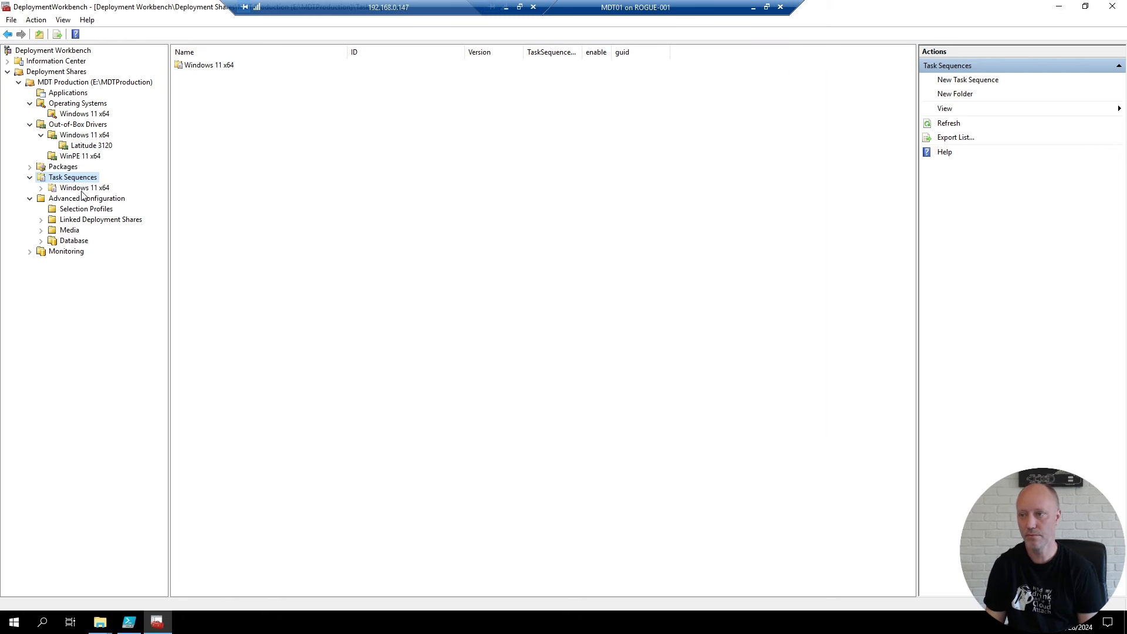
left_click(86, 189)
right_click(85, 189)
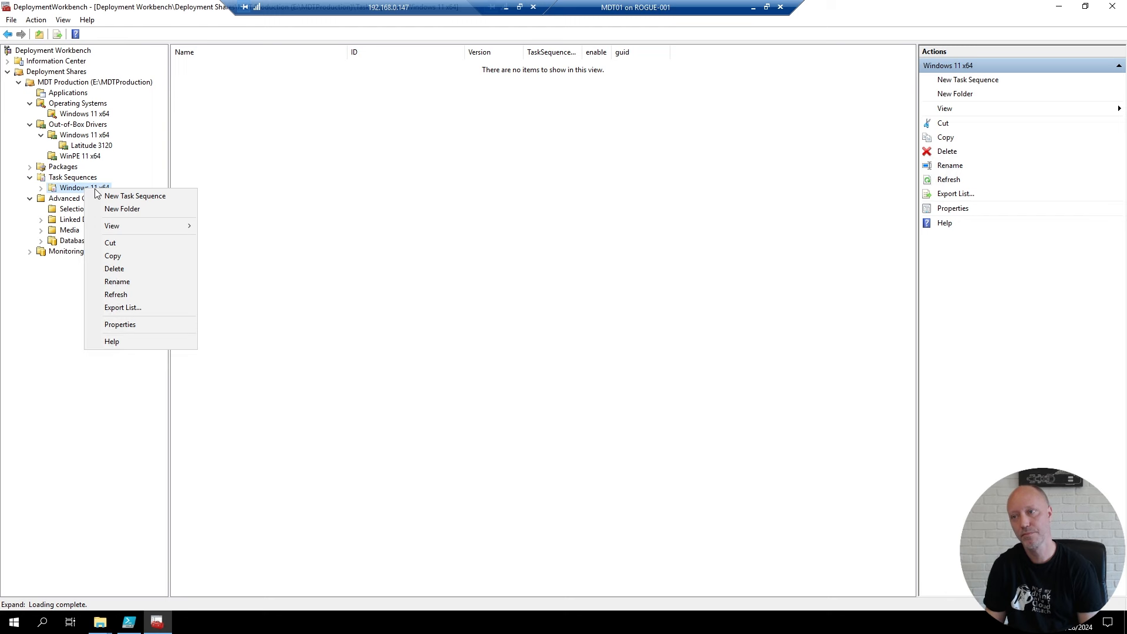
left_click(124, 194)
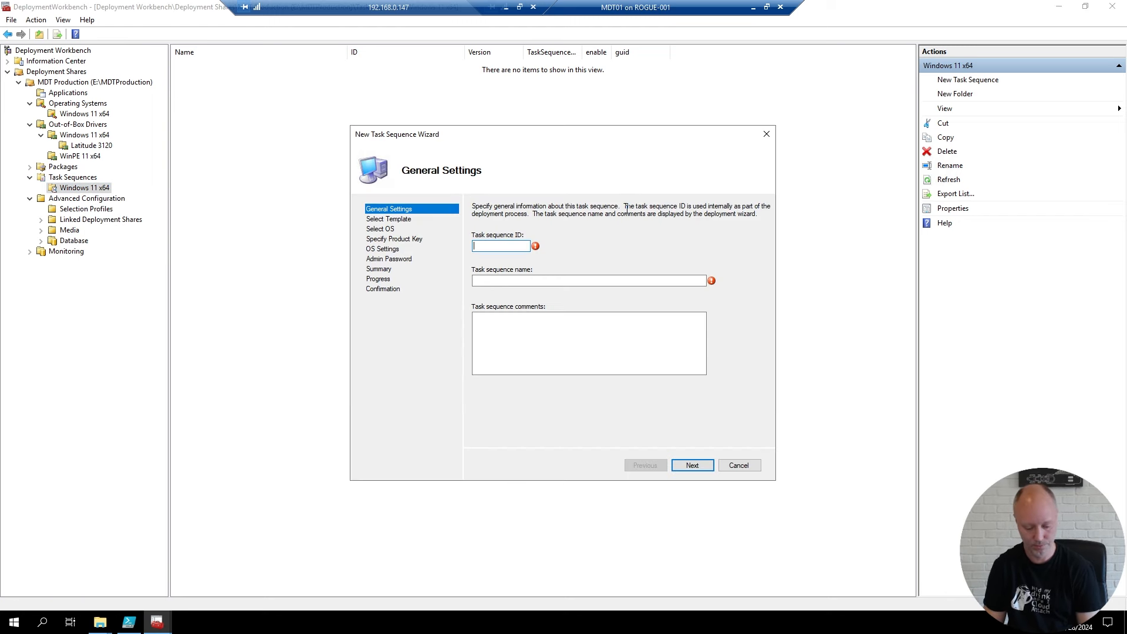
type("W1")
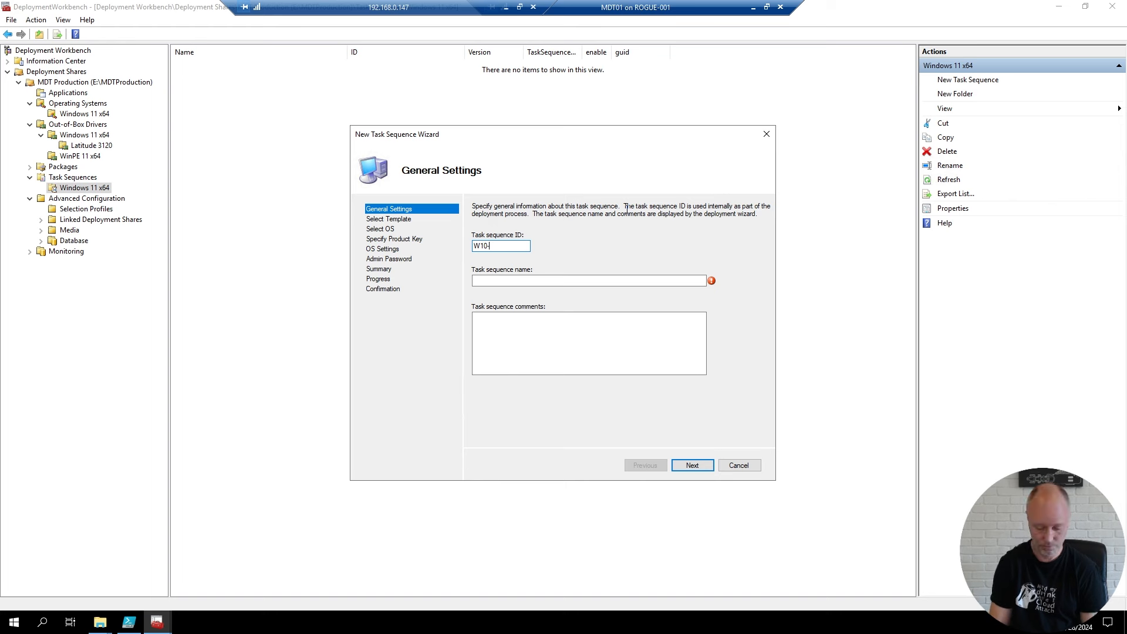
type("1-")
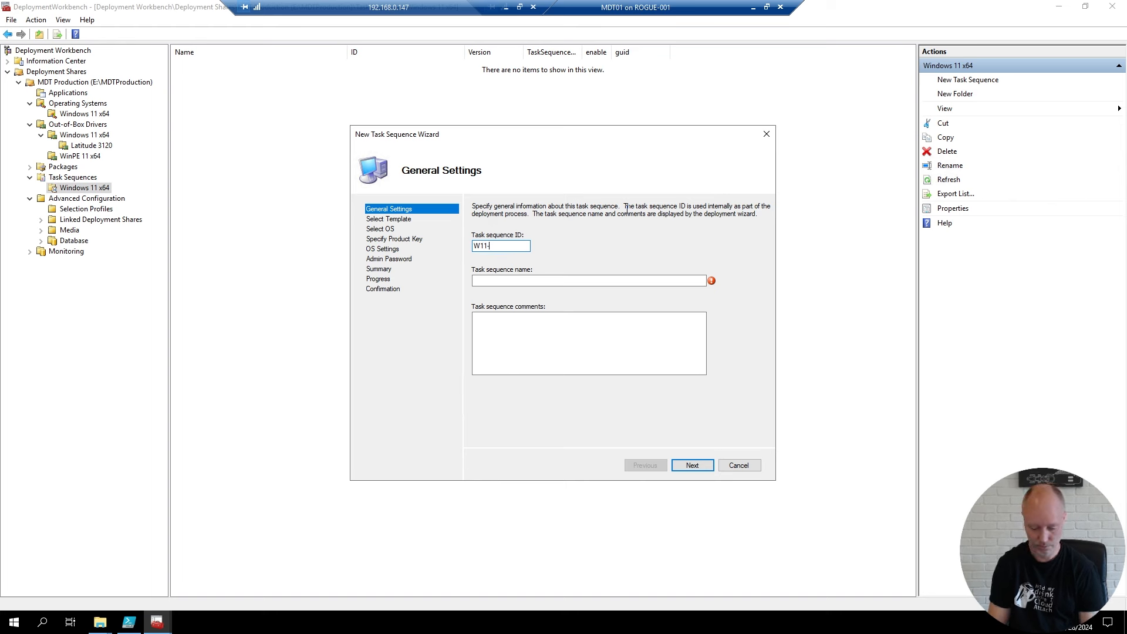
type("X64-")
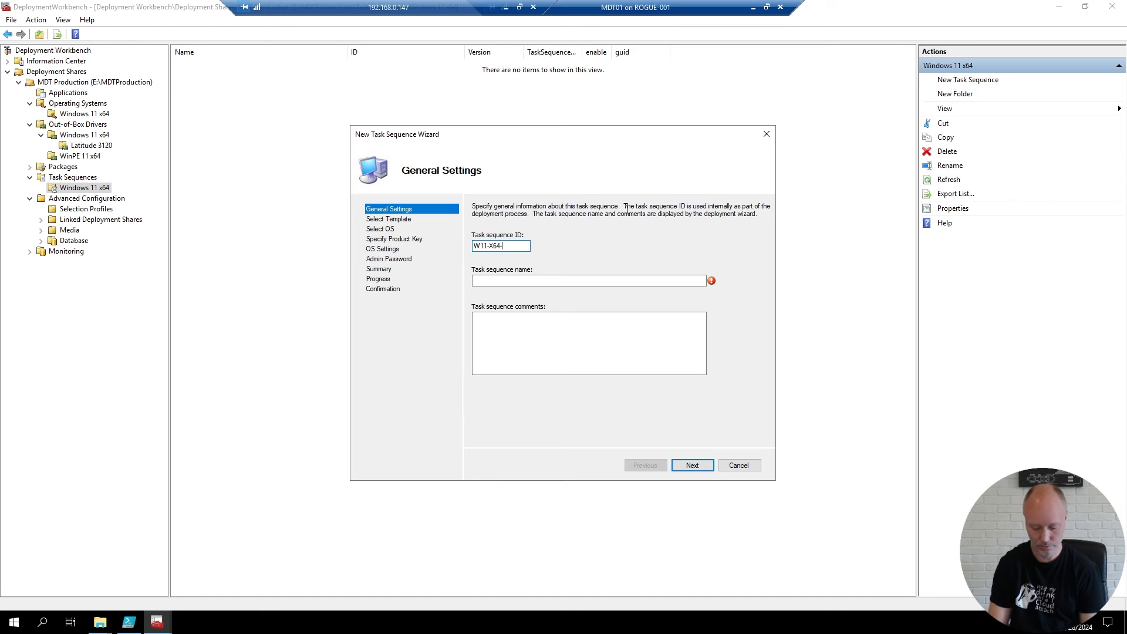
type("001")
key("Tab")
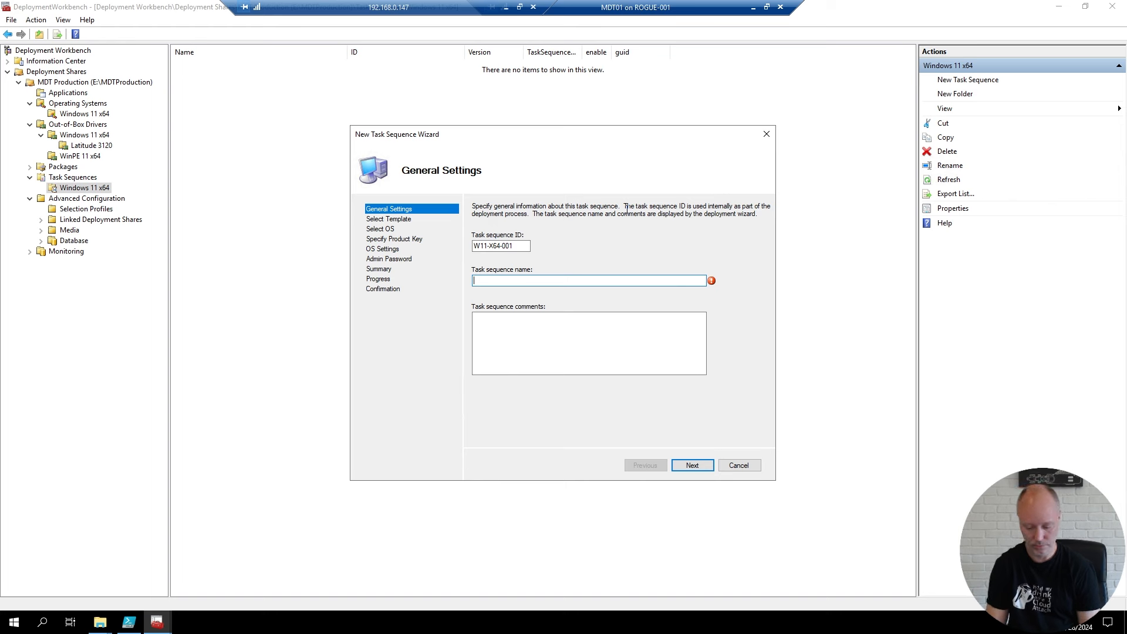
type("Windpws")
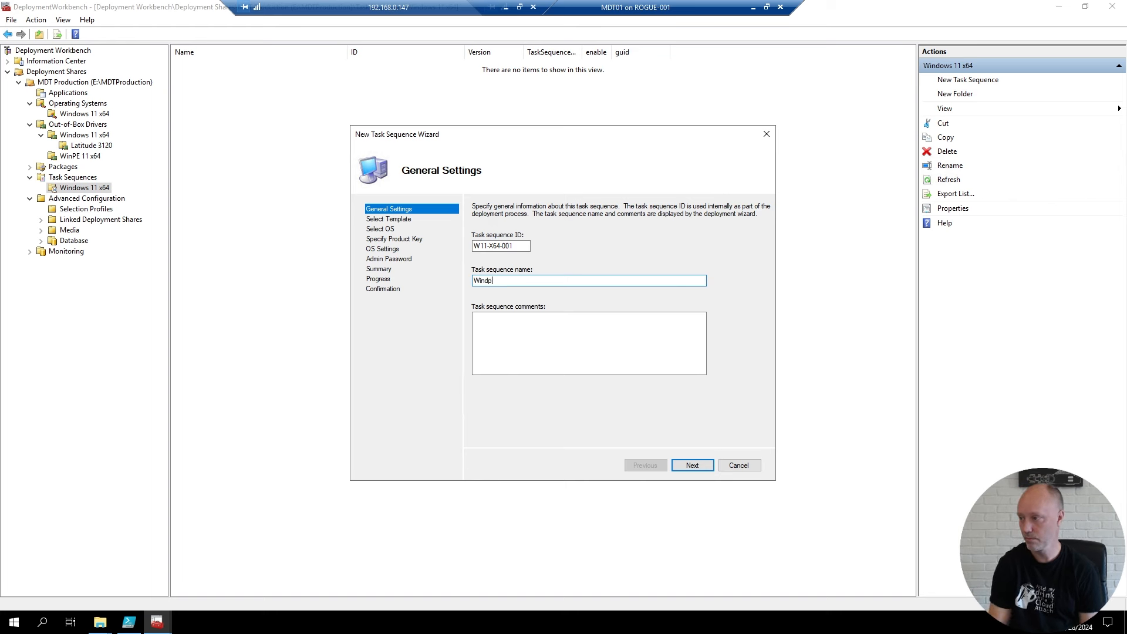
key("BackSpace")
key("BackSpace")
key("BackSpace")
key("BackSpace")
key("BackSpace")
key("BackSpace")
key("BackSpace")
key("BackSpace")
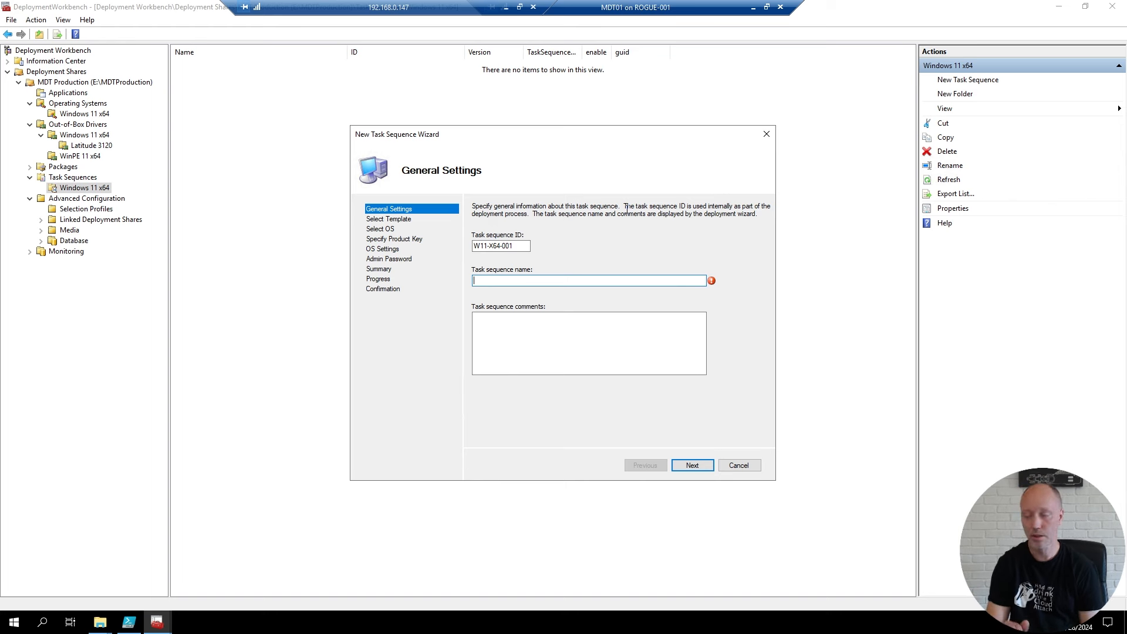
- Name the task sequence Windows 11 Enterprise x64 23H2 and accept the default template, proceeding to the operating system selection
type("Windows 1")
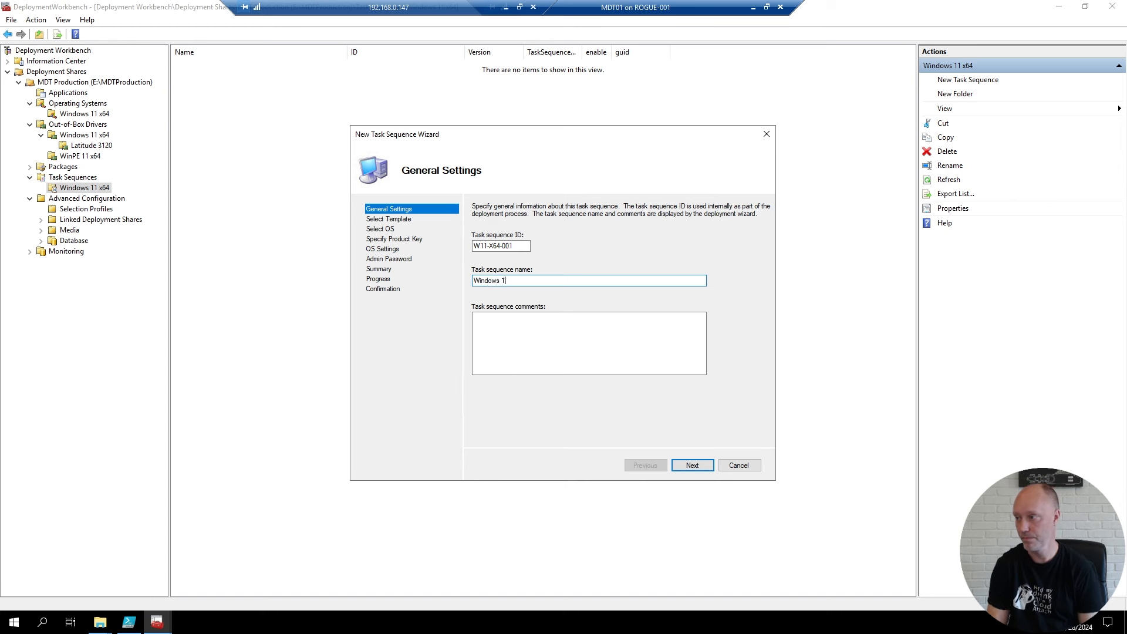
type("1 Ent")
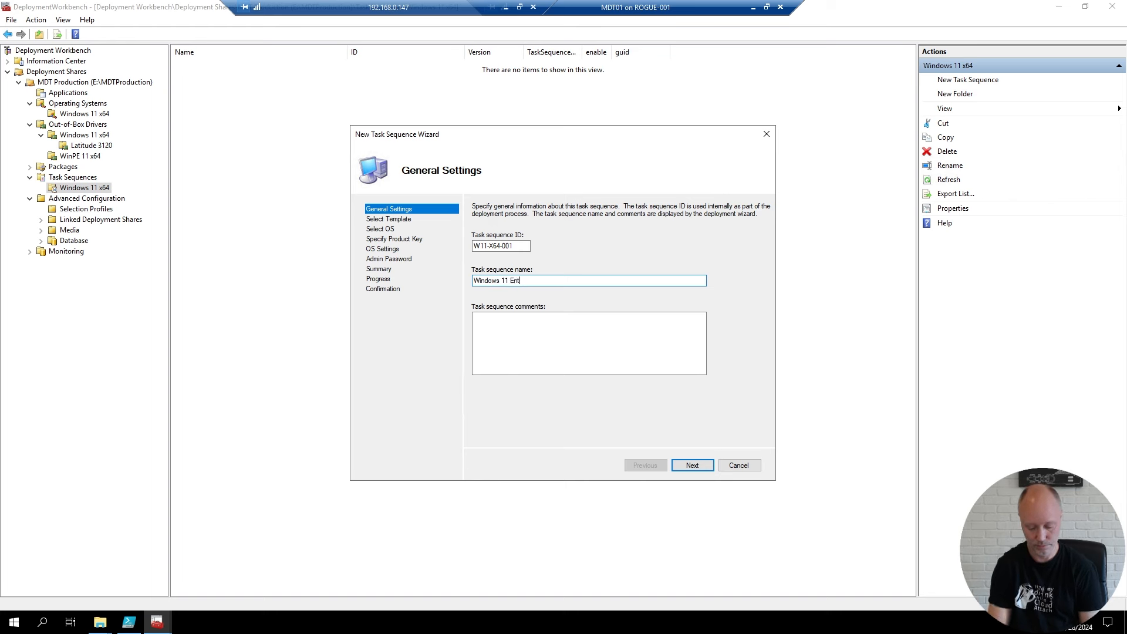
type("erprise x")
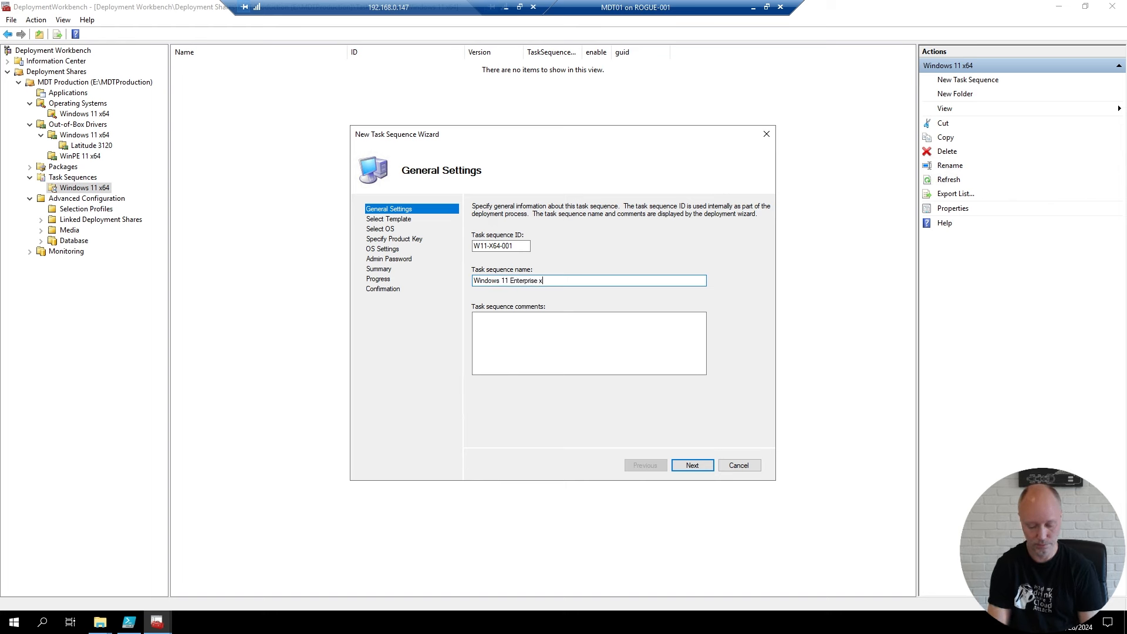
type("64 23H2")
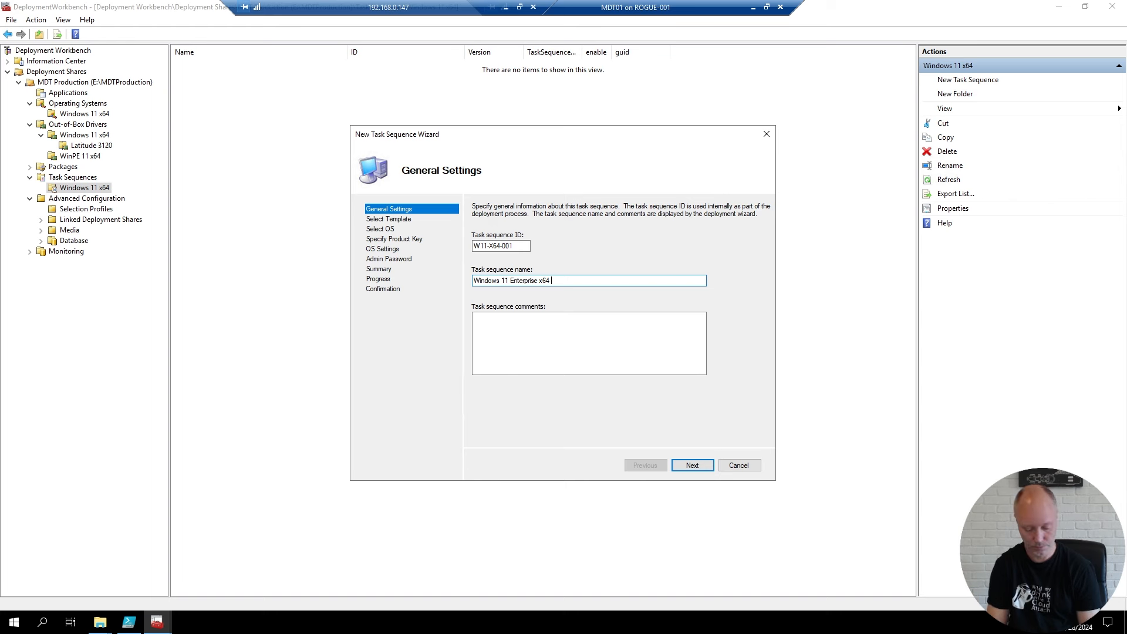
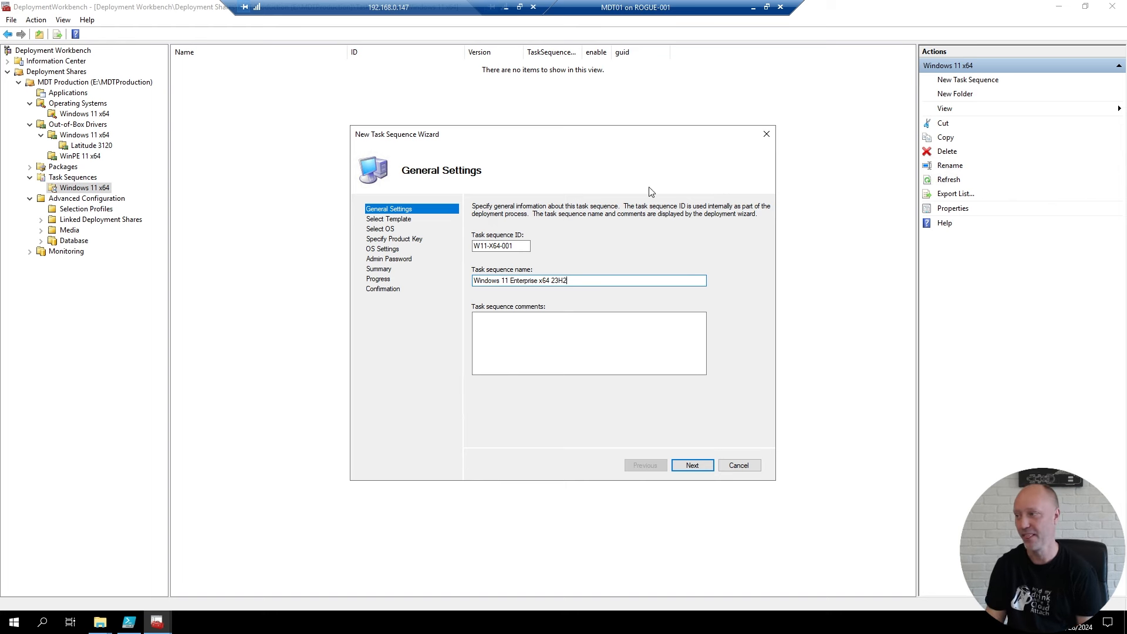
left_click(692, 465)
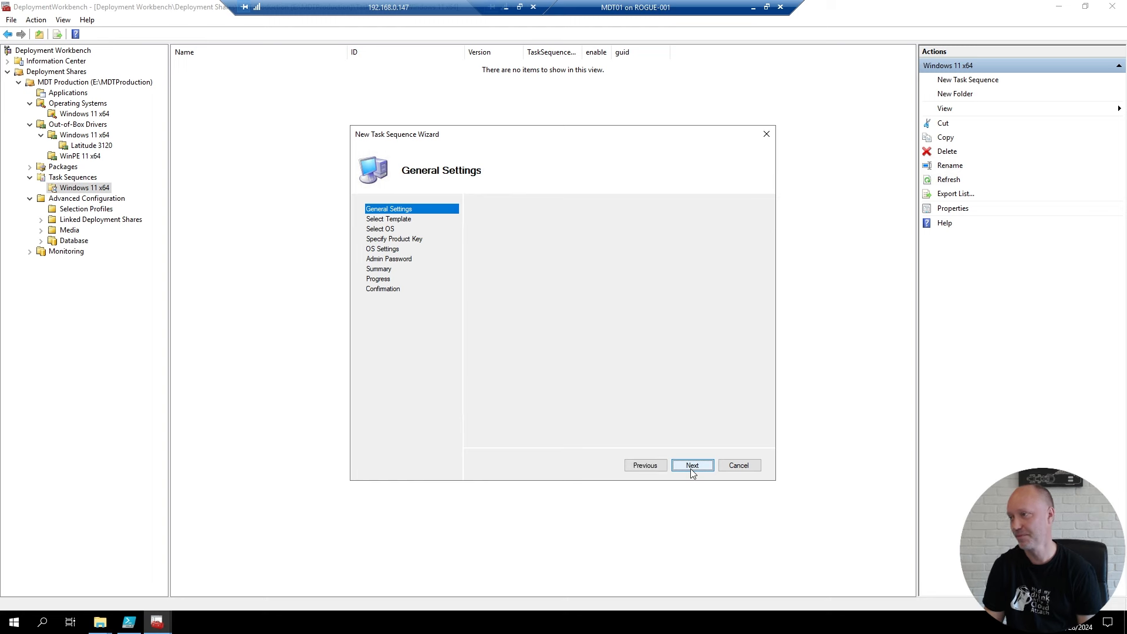
left_click(692, 465)
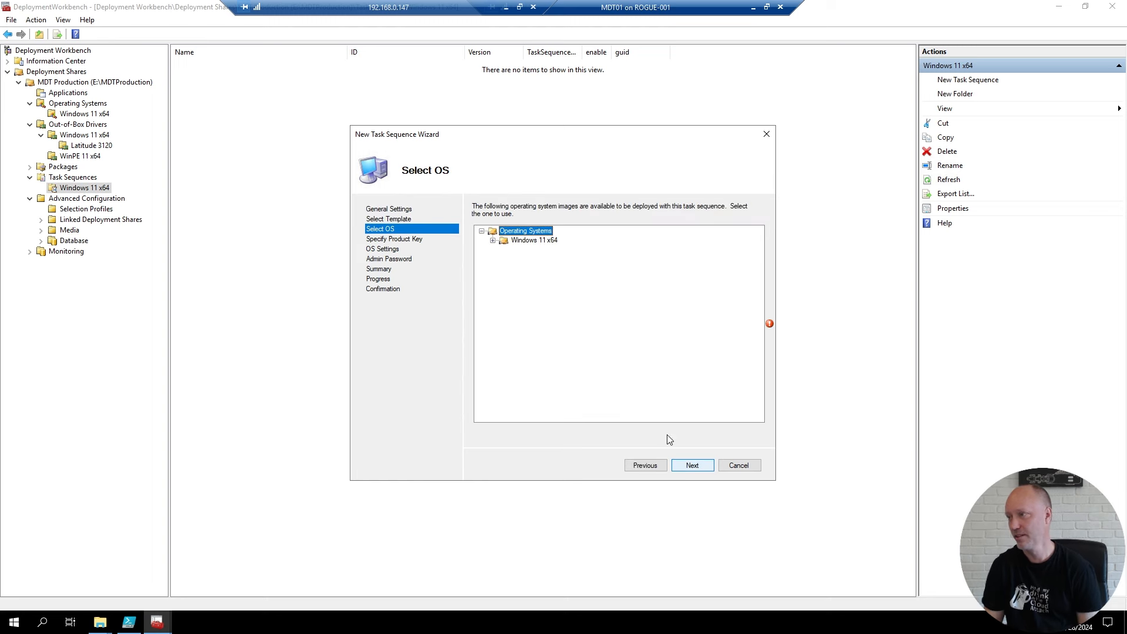
- Choose the Windows 11 Enterprise x64 23H2 operating system for the task sequence and do not specify a product key
left_click(493, 241)
left_click(559, 251)
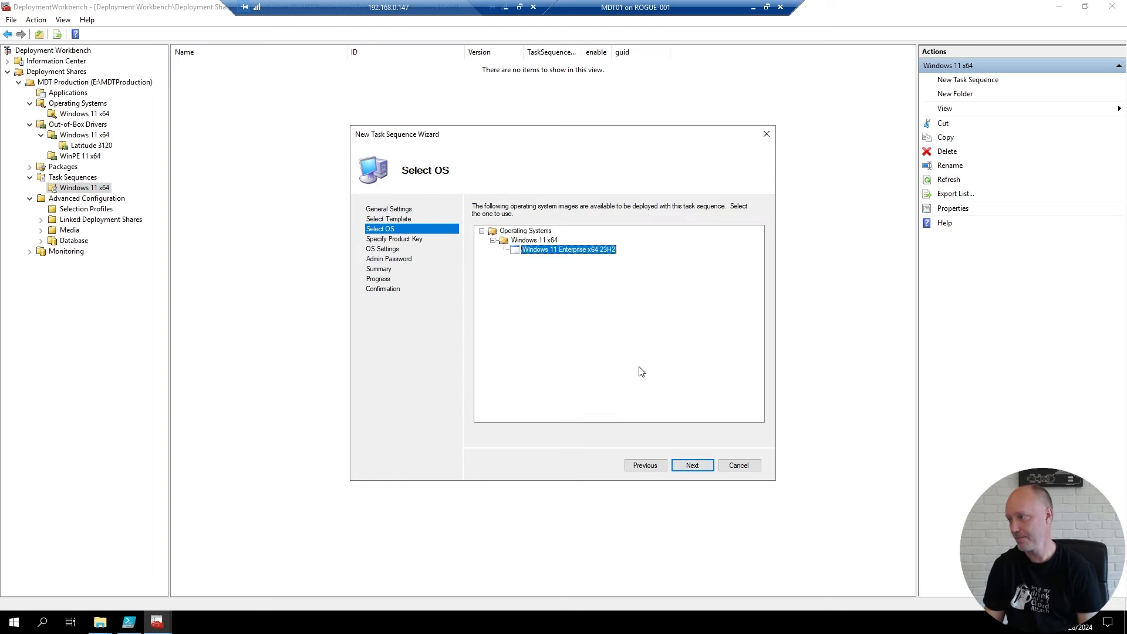
left_click(693, 464)
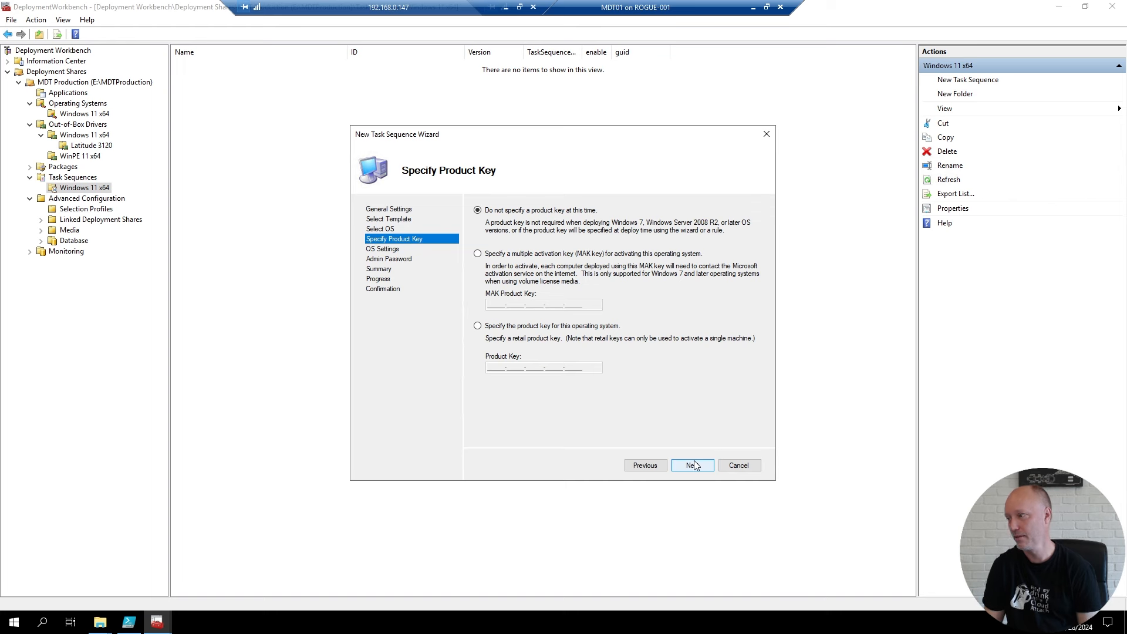
left_click(694, 465)
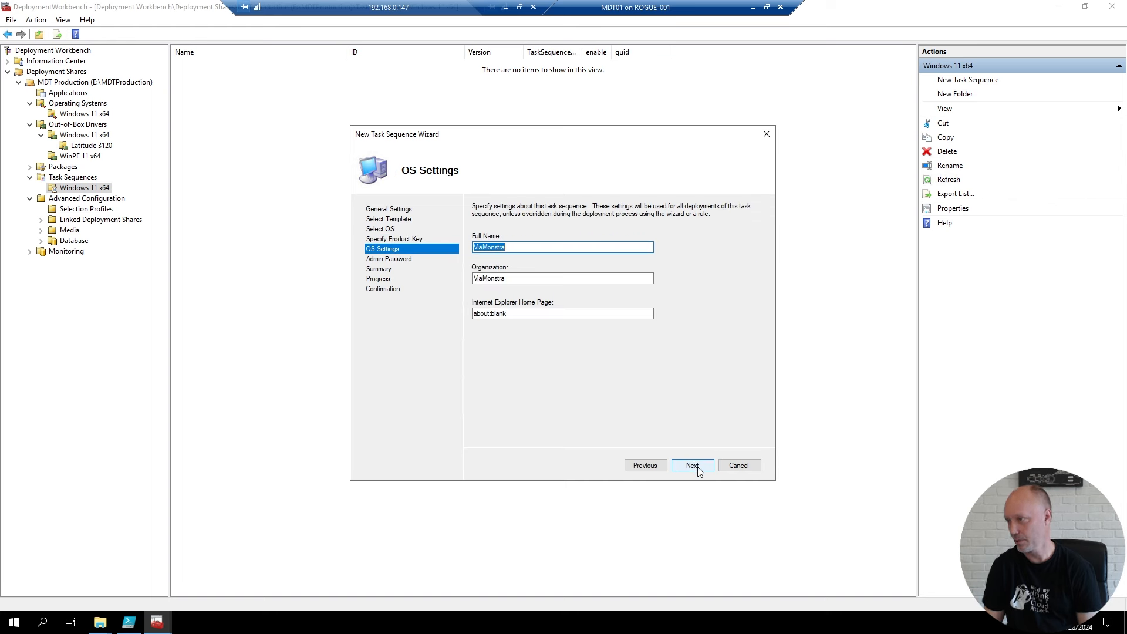
- Accept the default OS settings, leave the local Administrator password unspecified, and finish creating the task sequence
left_click(695, 467)
left_click(515, 309)
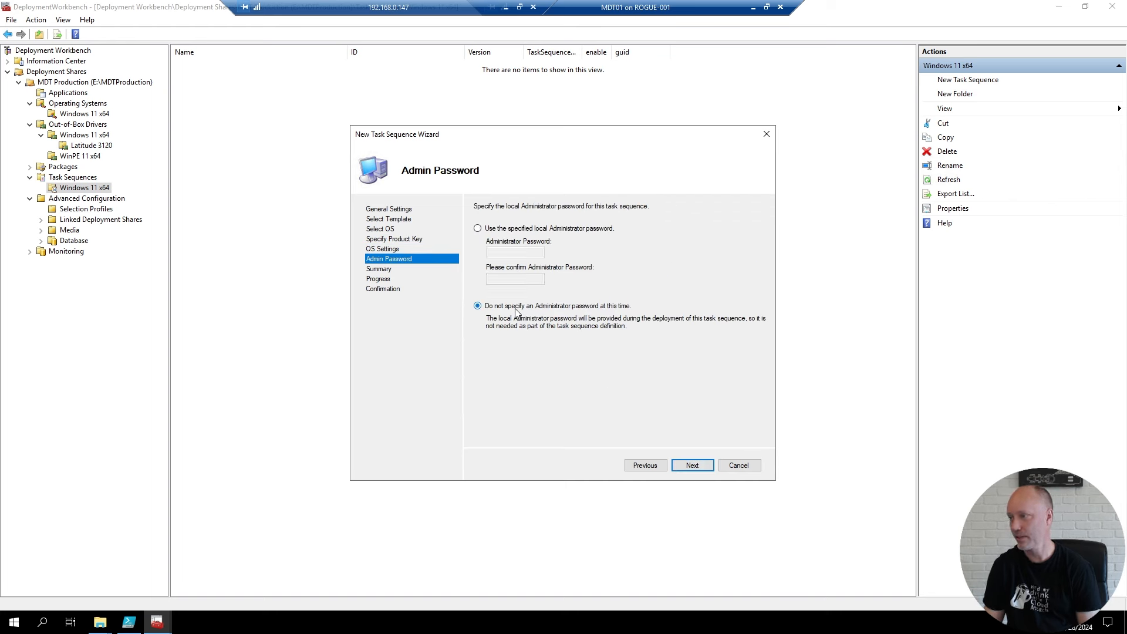
left_click(695, 466)
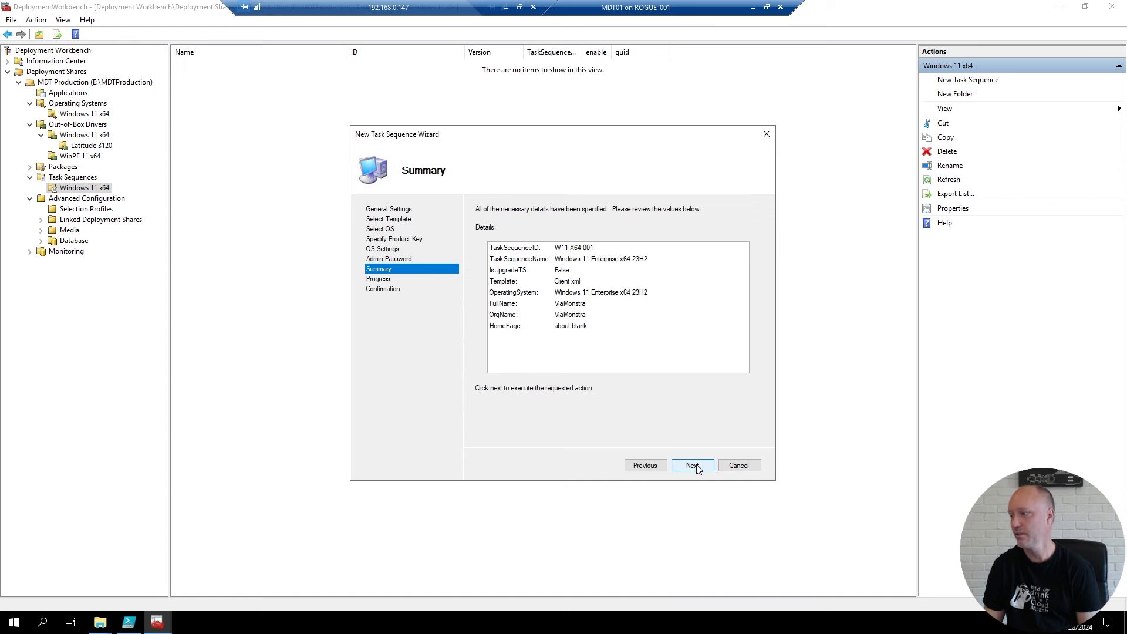
left_click(695, 466)
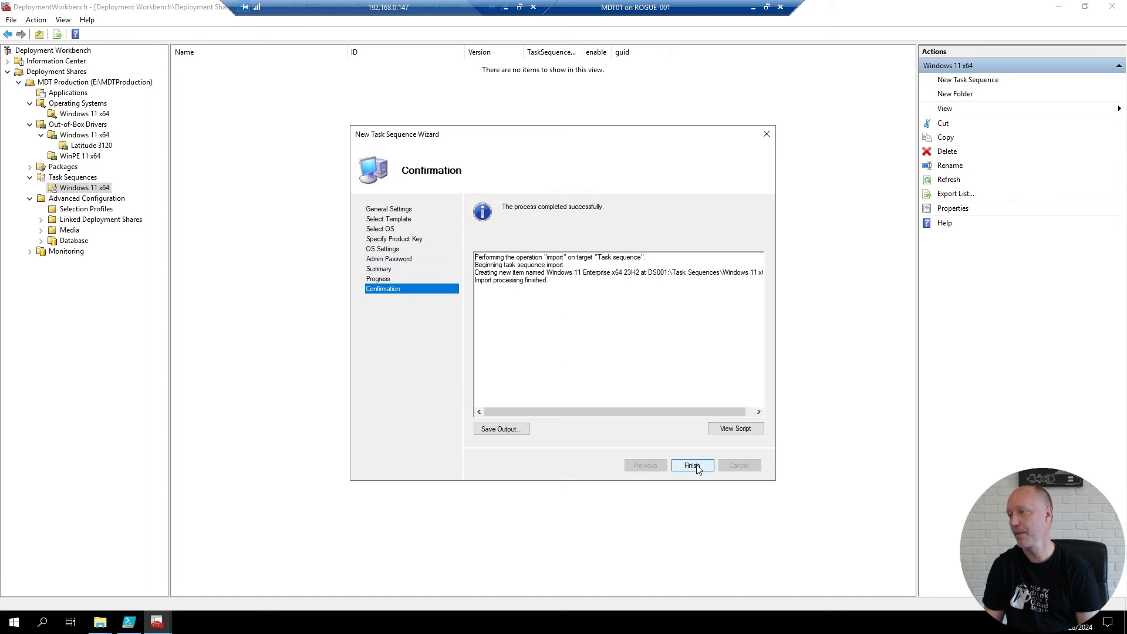
left_click(697, 468)
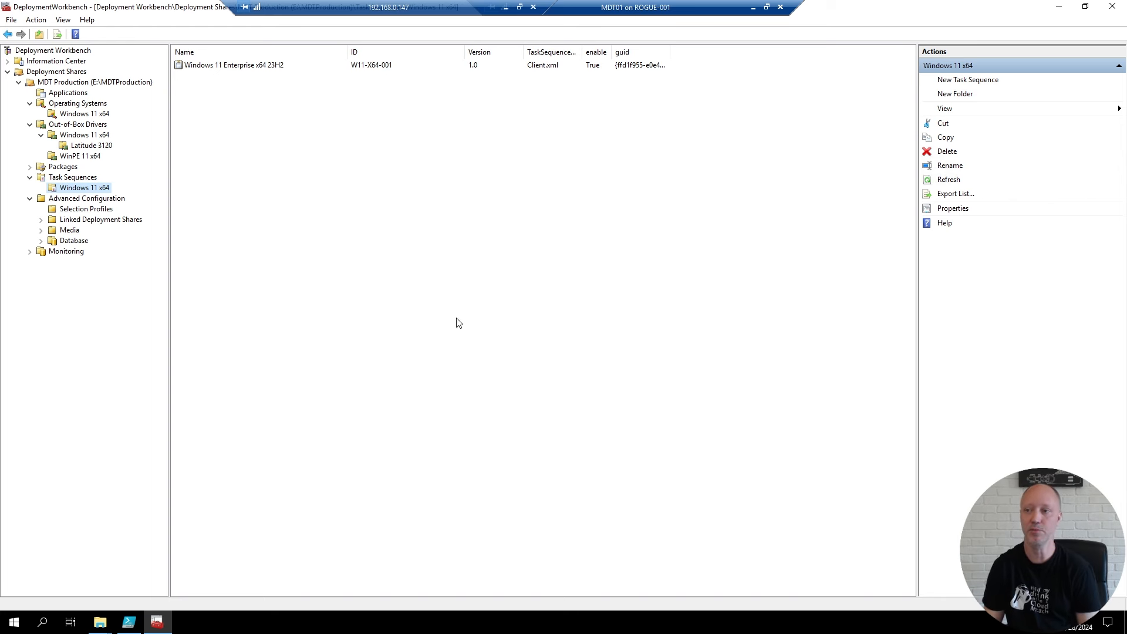
- Create new deployment media under Advanced Configuration with the path E:\W11Media and the Everything selection profile
left_click(68, 231)
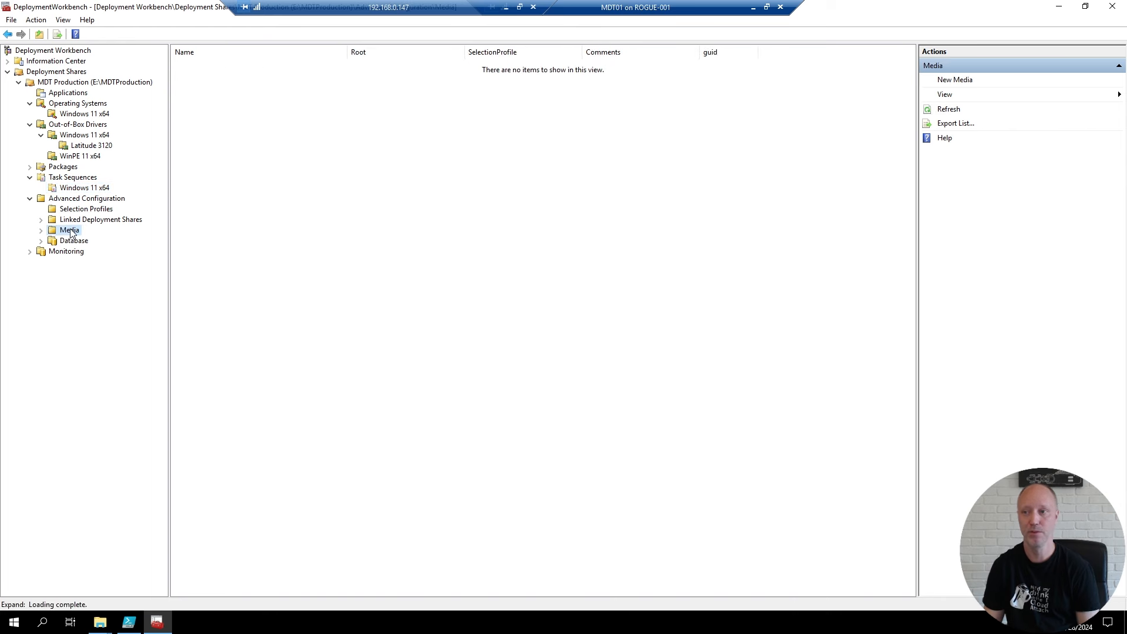
right_click(71, 233)
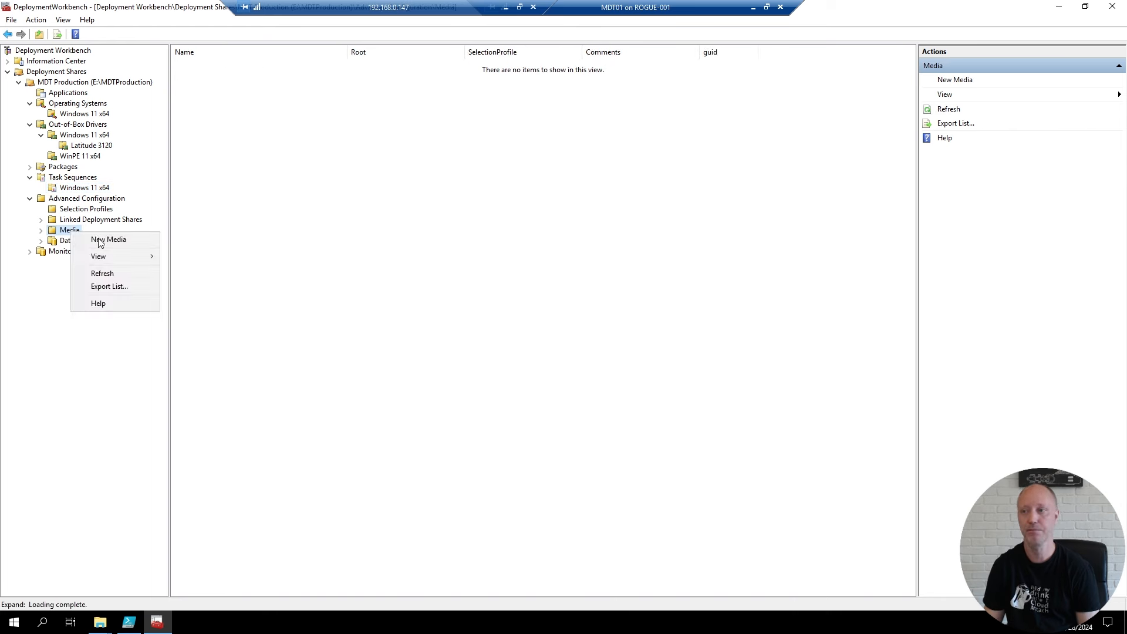
left_click(99, 237)
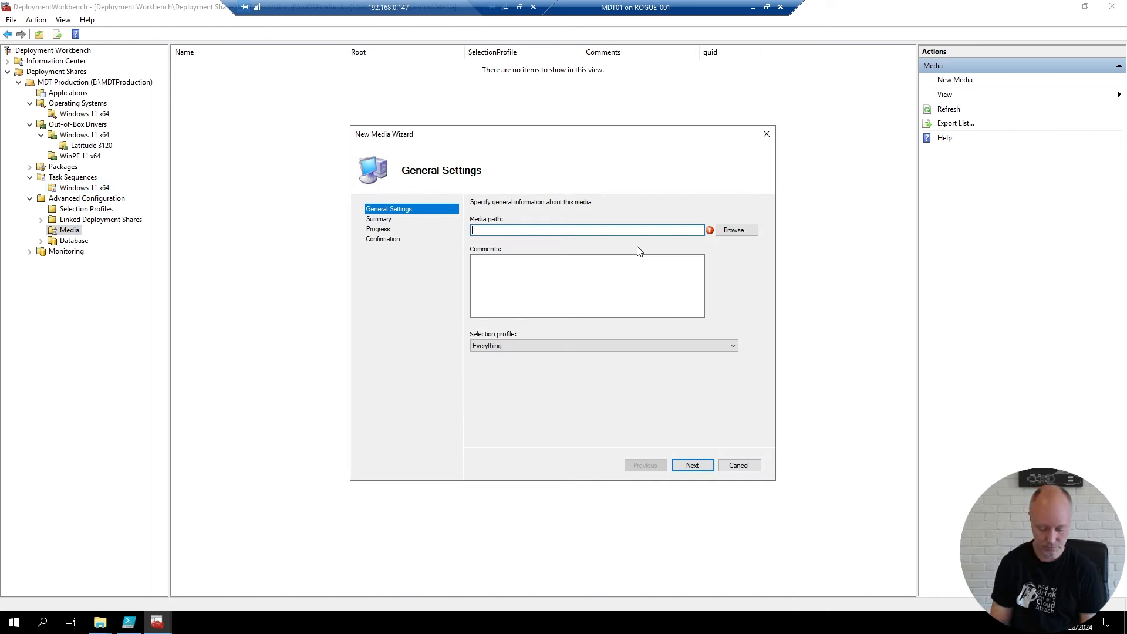
type("E:\\")
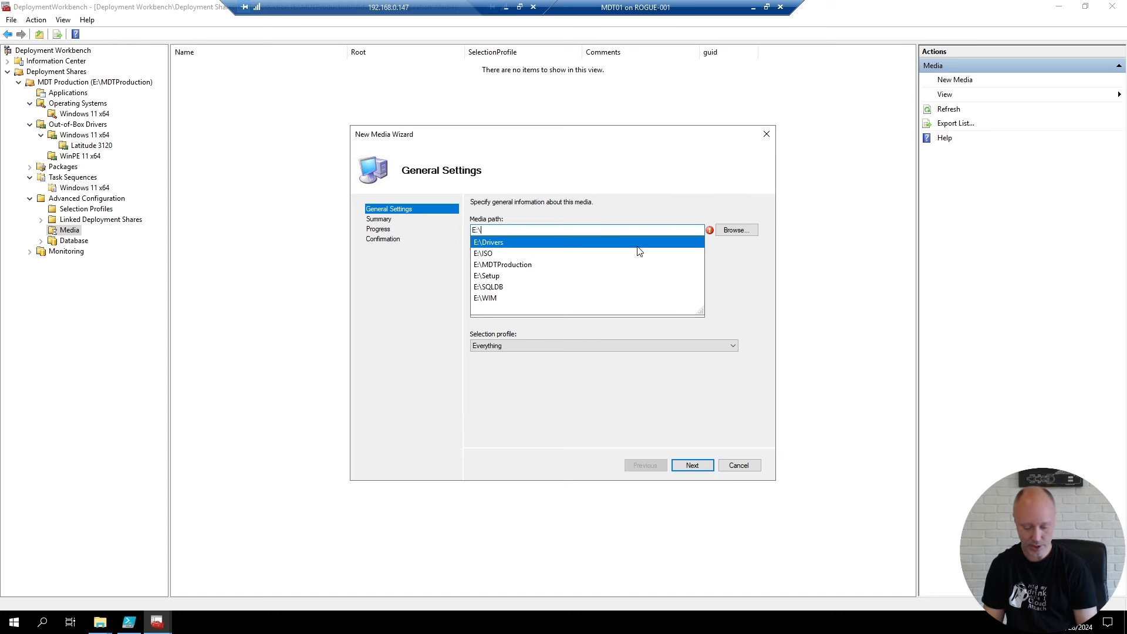
type("W11")
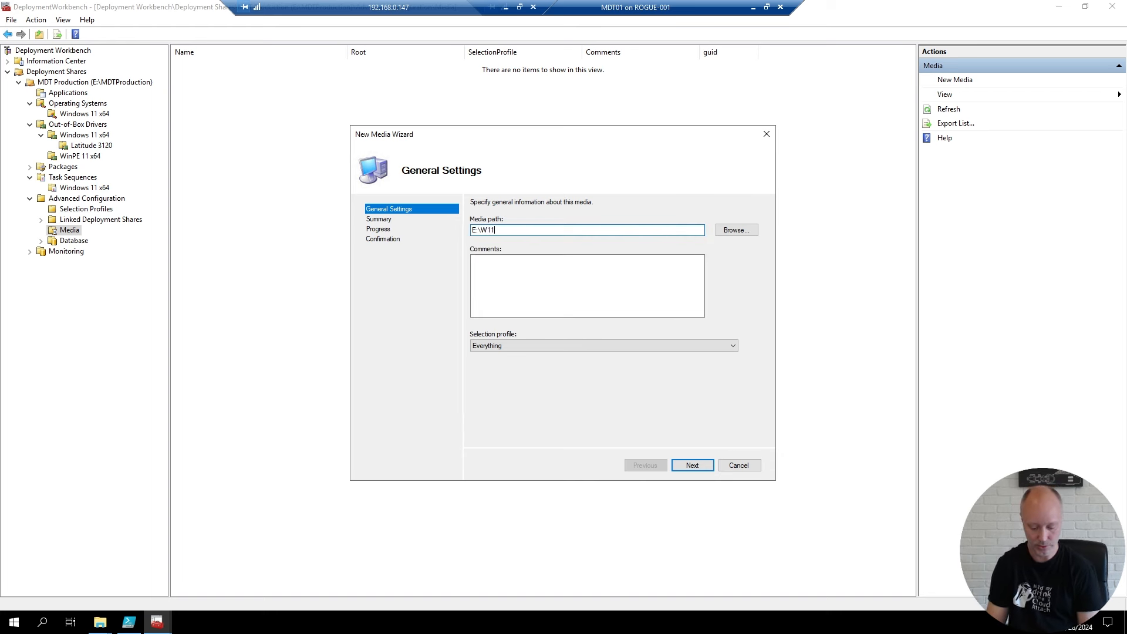
type("Media")
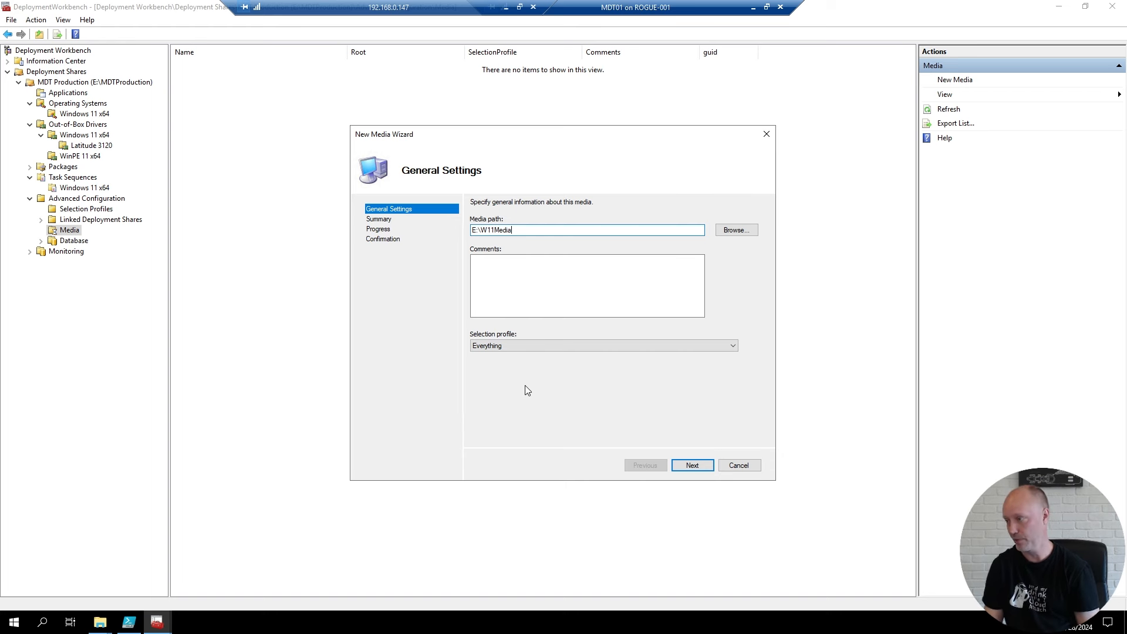
left_click(699, 467)
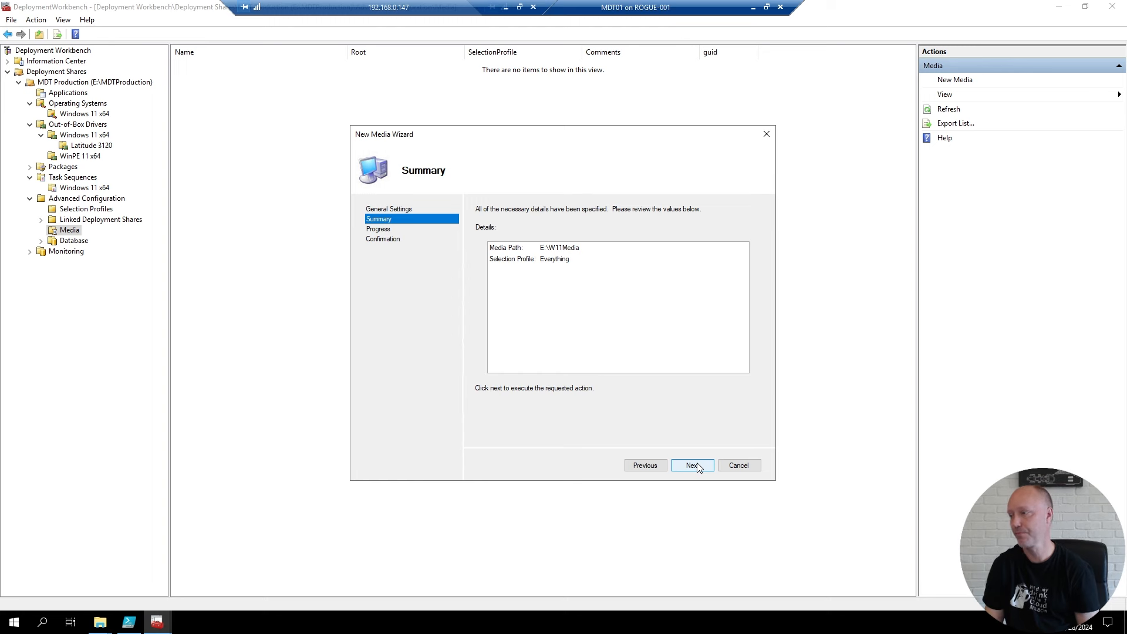
left_click(698, 465)
left_click(697, 463)
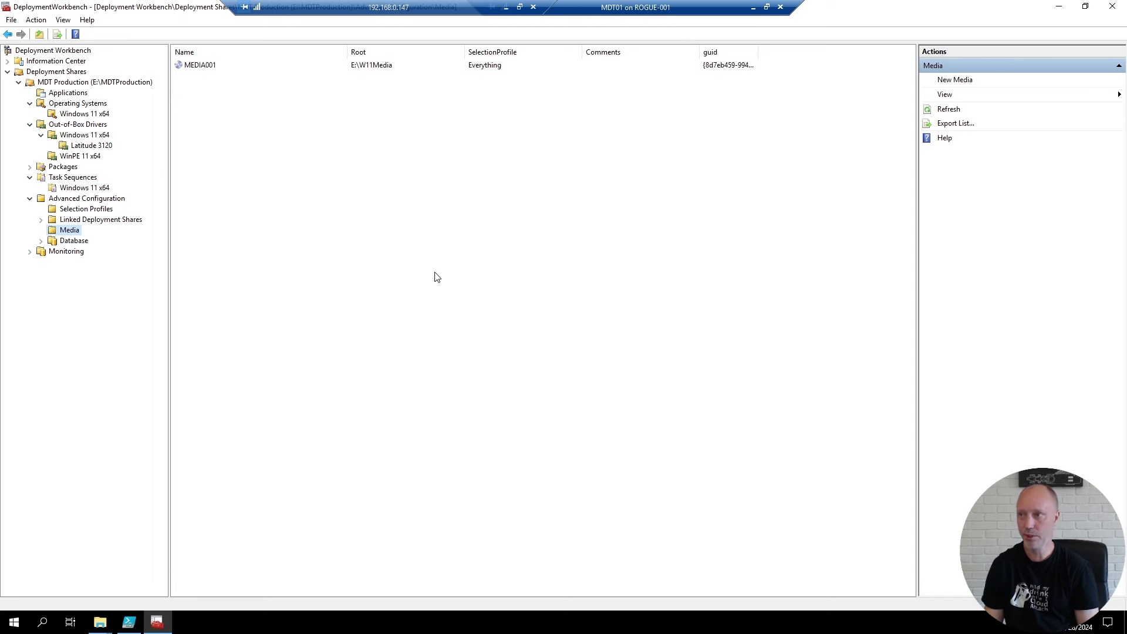
- Switch to File Explorer and open the folder E:\Setup\MDT Offline Media Sample Files
left_click(110, 623)
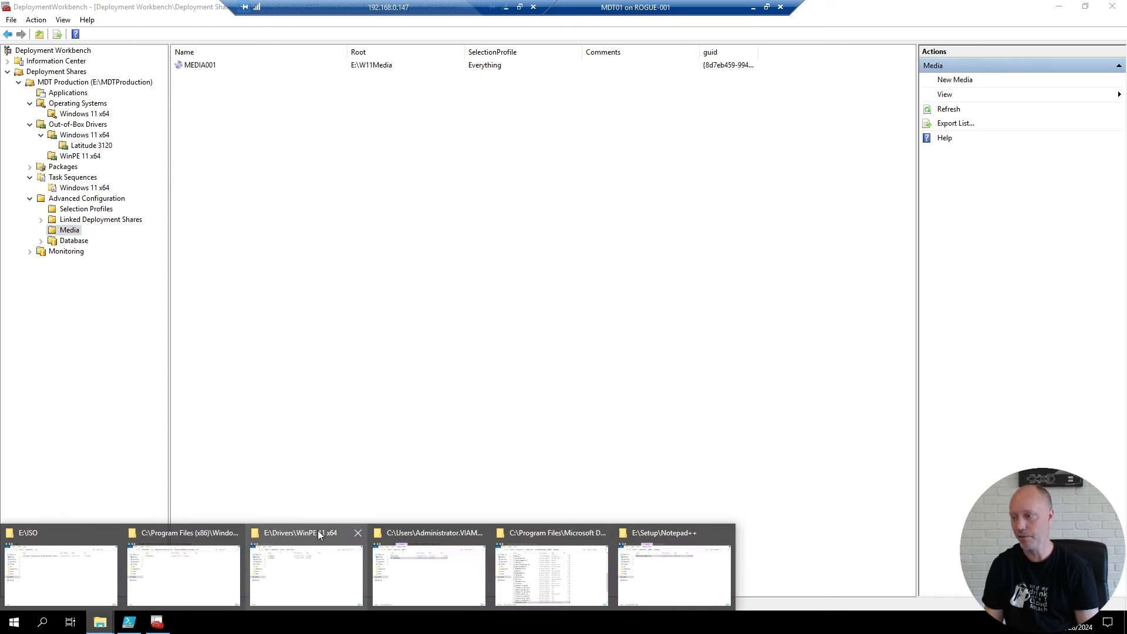
left_click(671, 581)
left_click(361, 110)
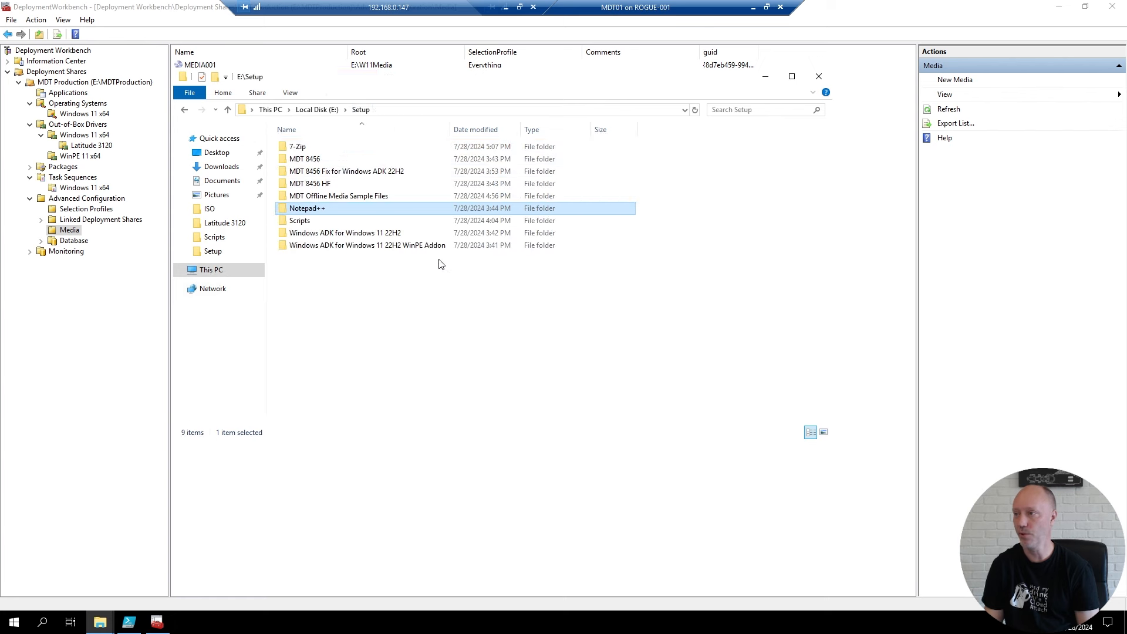
double_click(358, 197)
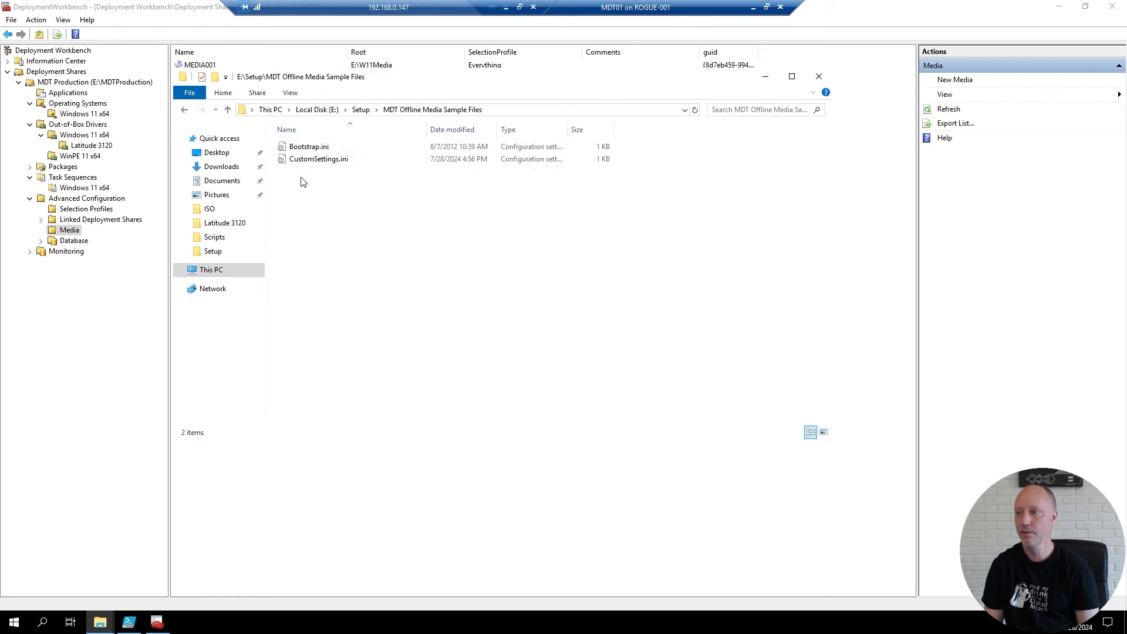
- Review the SkipBDDWelcome setting in the sample Bootstrap.ini and close the file
double_click(307, 147)
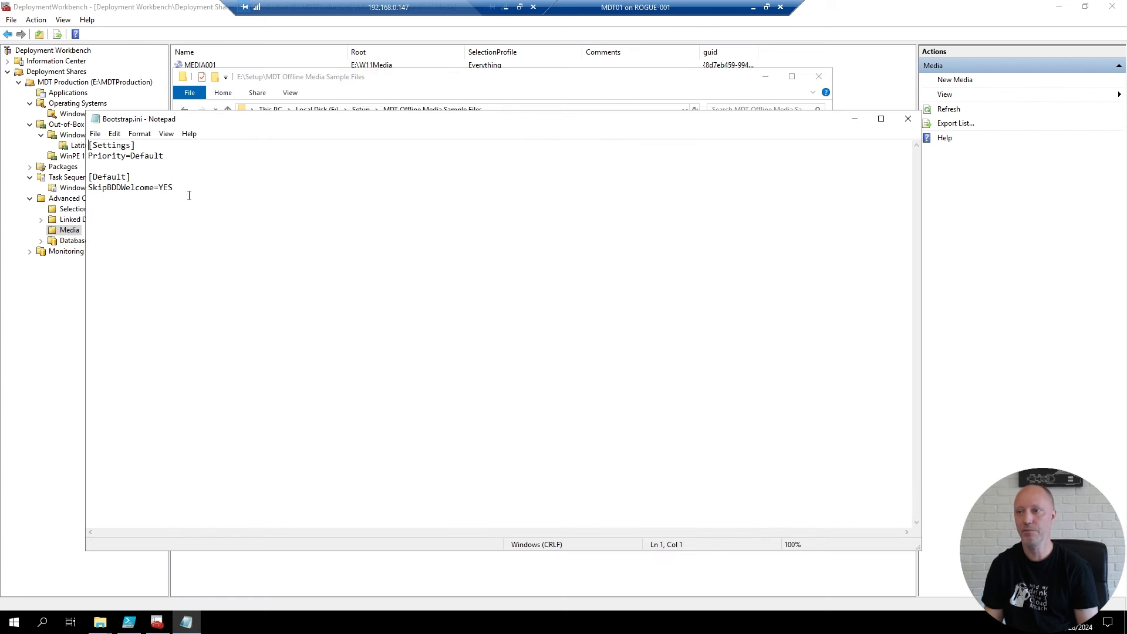
left_click_drag(176, 187, 88, 187)
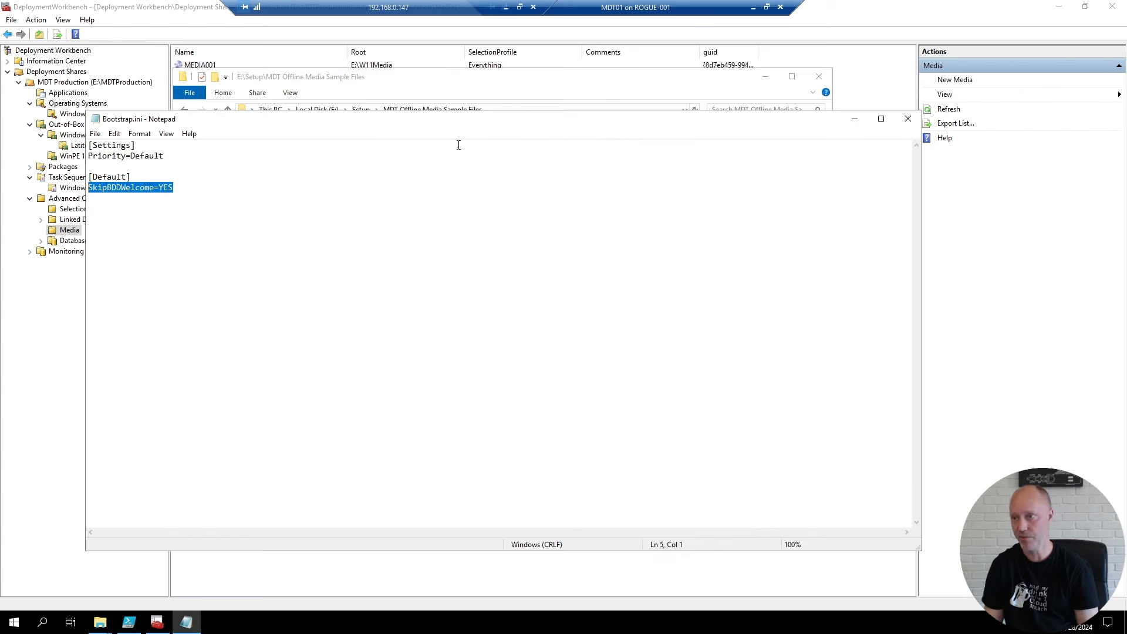
left_click(901, 119)
- Review the time zone, computer name, domain membership, final summary and task sequence settings in the sample CustomSettings.ini, and close the file
left_click(321, 160)
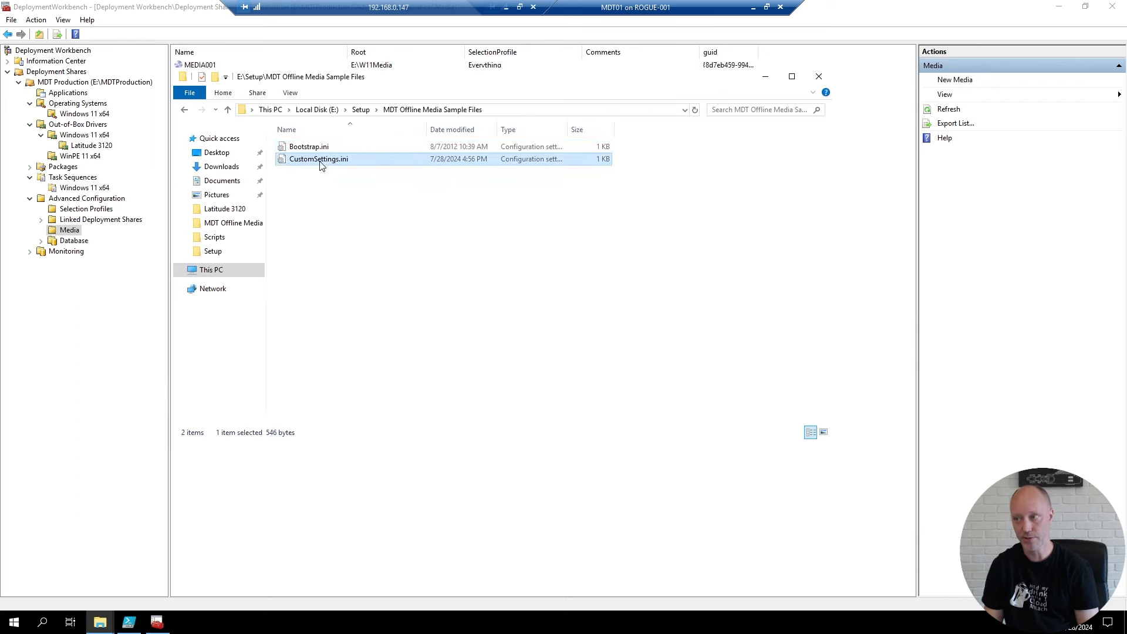
double_click(320, 162)
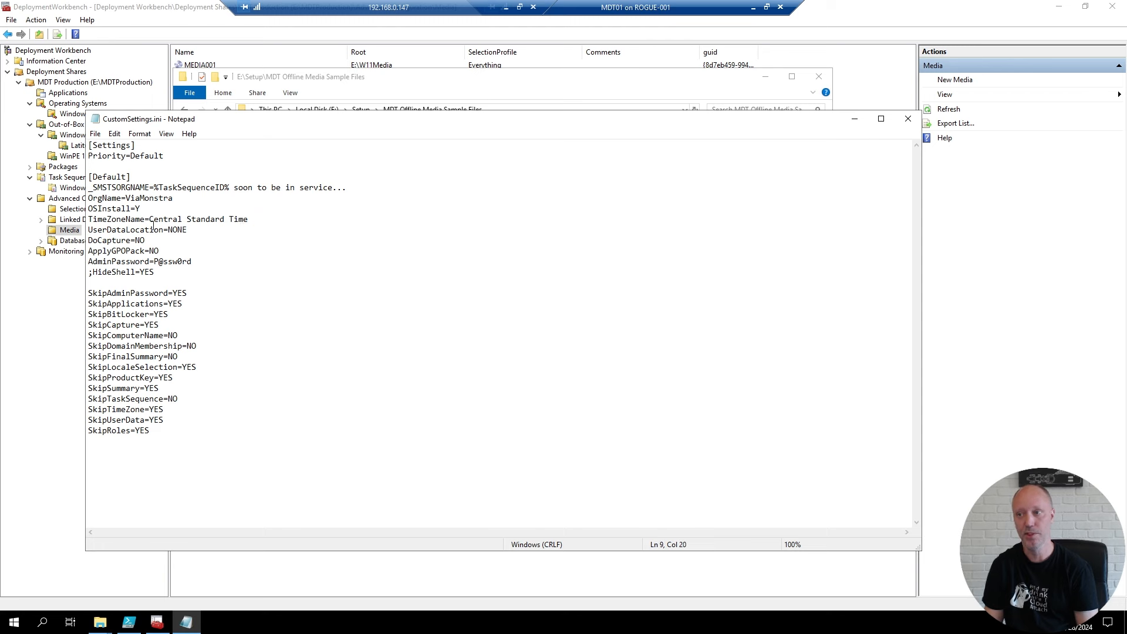
left_click_drag(253, 219, 135, 219)
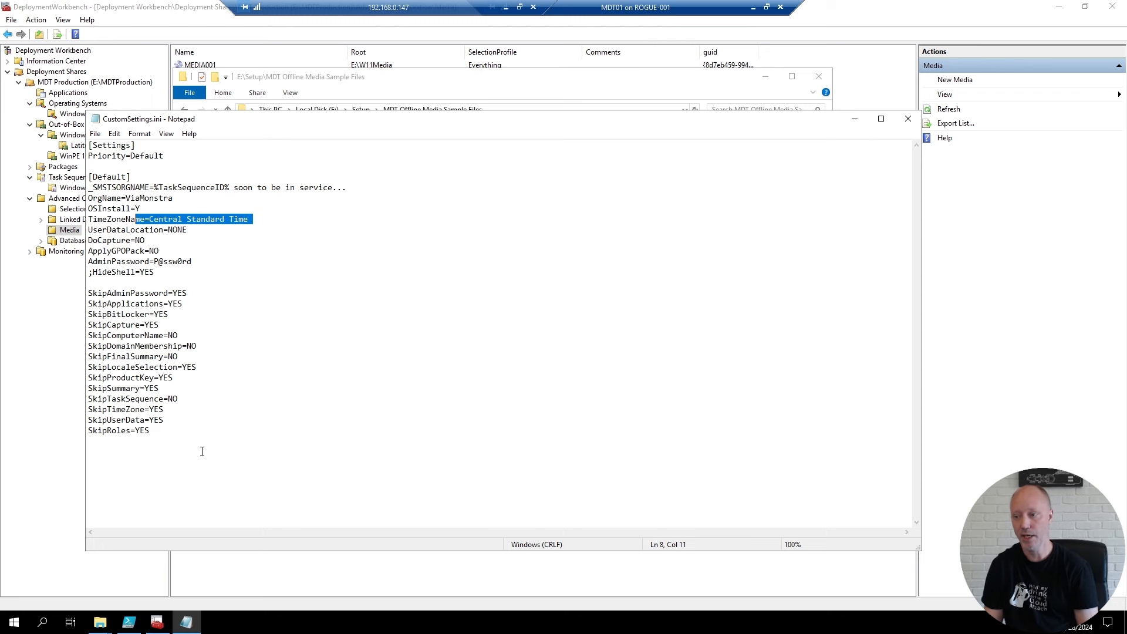
left_click_drag(202, 451, 355, 349)
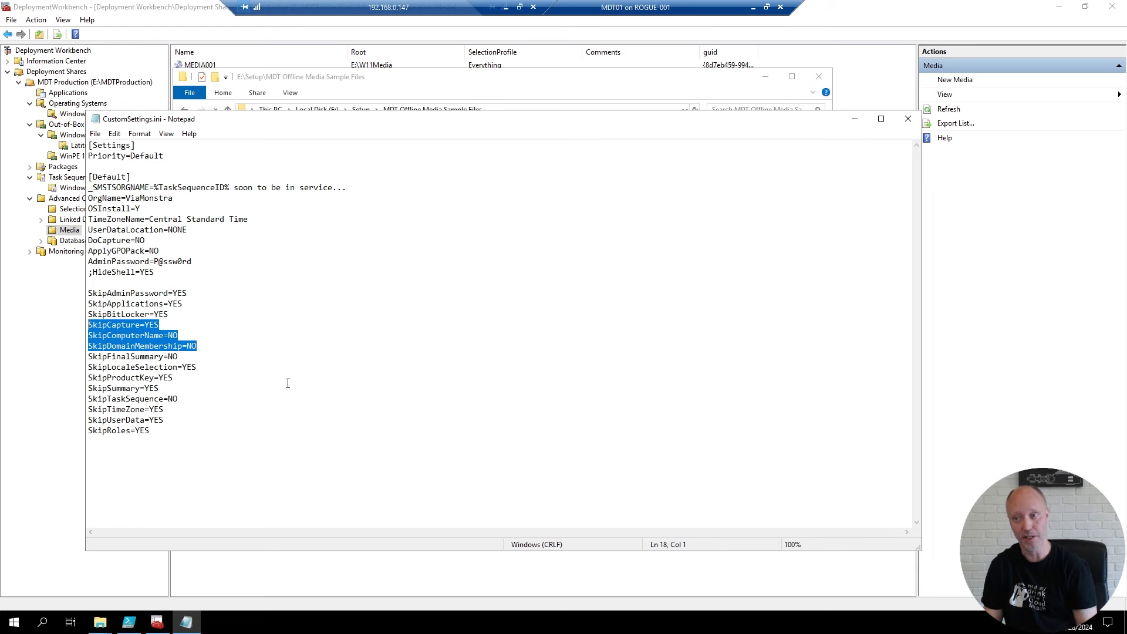
left_click(246, 374)
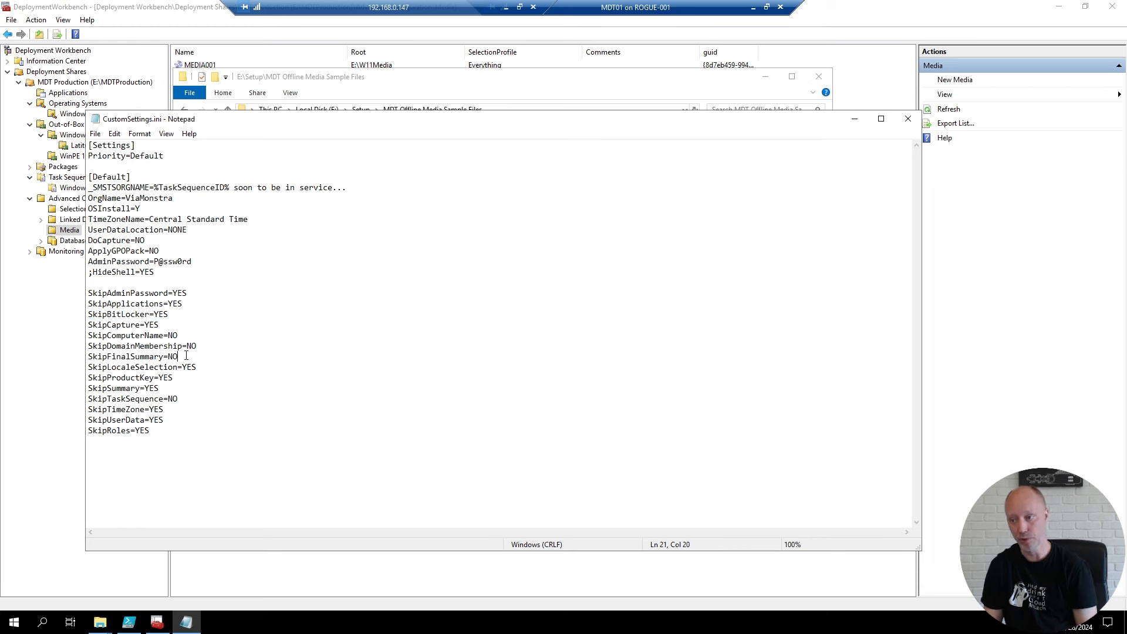
left_click_drag(187, 356, 86, 356)
left_click(291, 400)
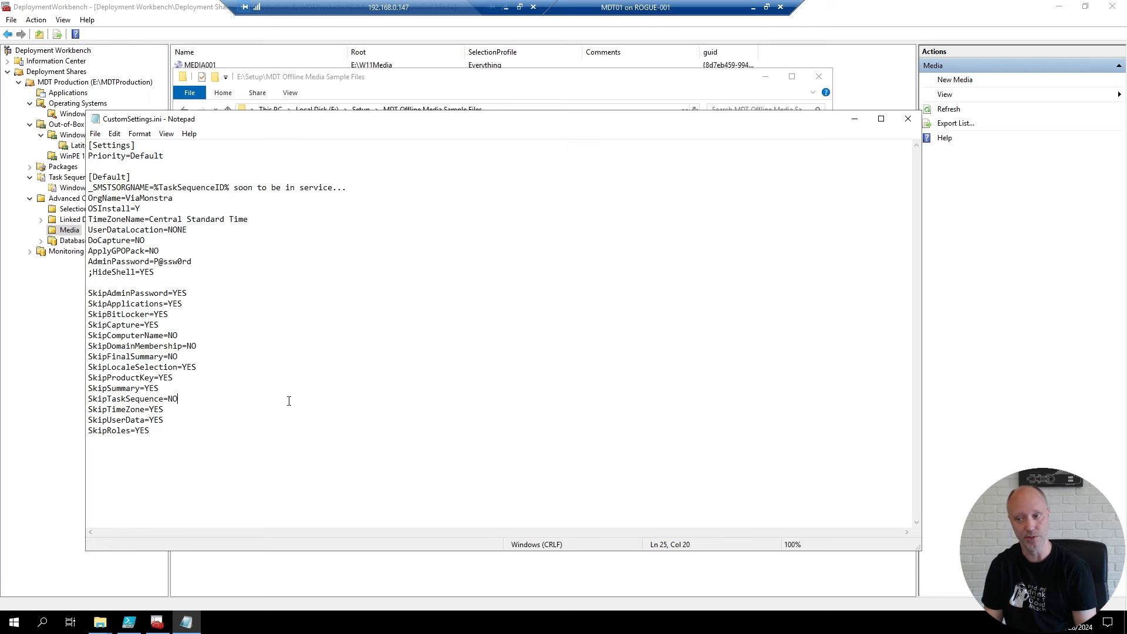
left_click(909, 118)
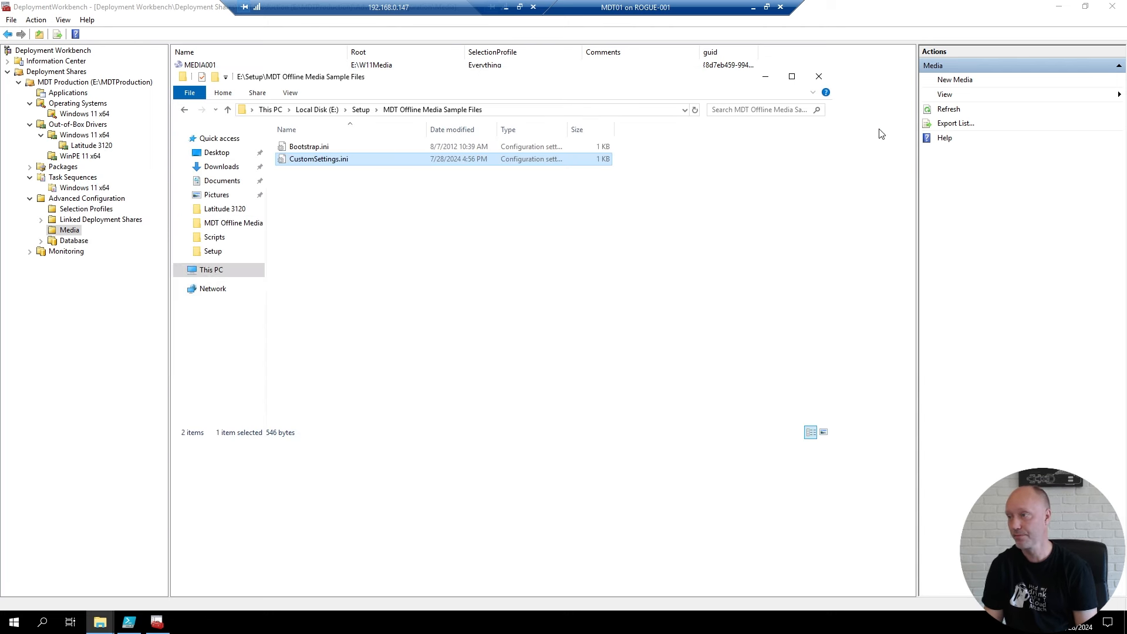
- Copy the sample Bootstrap.ini and CustomSettings.ini into E:\W11Media\Content\Deploy\Control, replacing the existing files and granting administrator permission
key("ctrl+a")
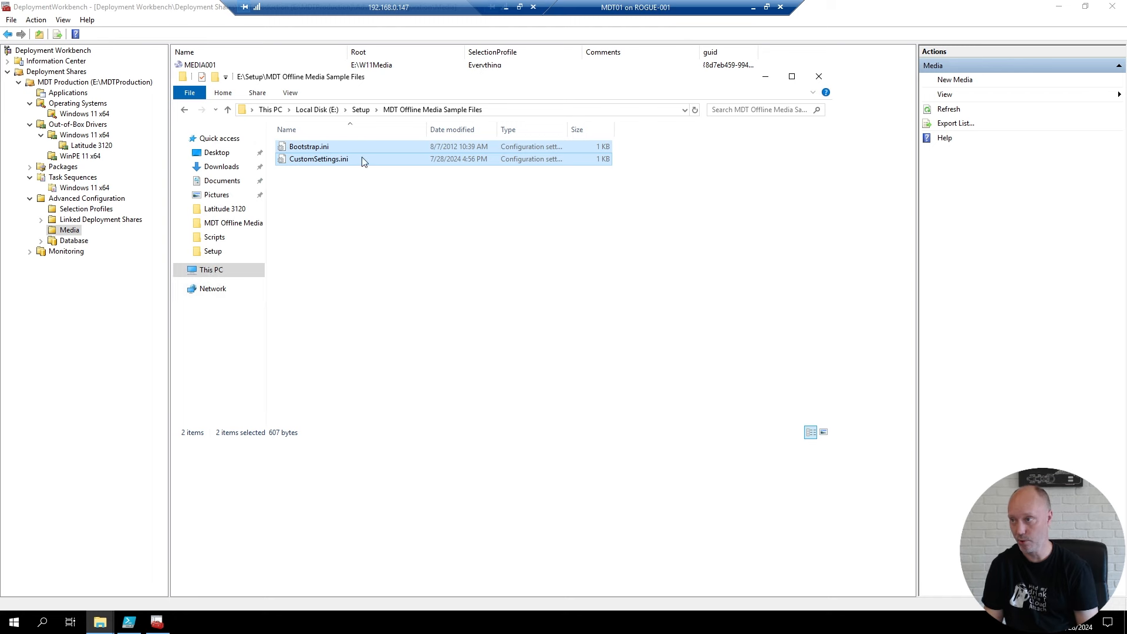
left_click(310, 111)
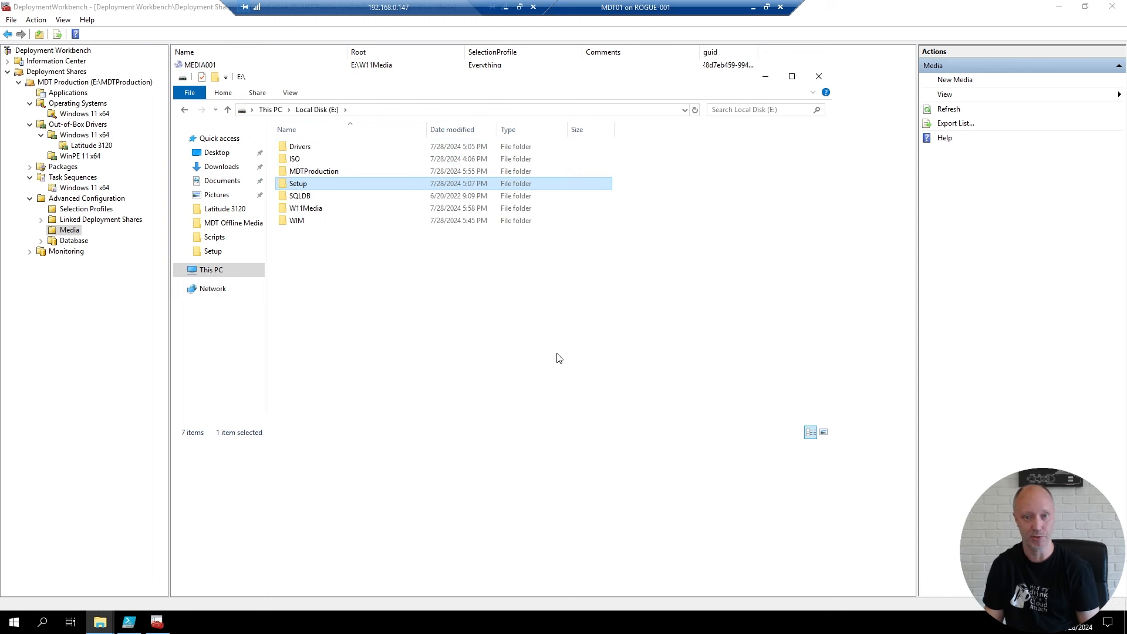
double_click(317, 208)
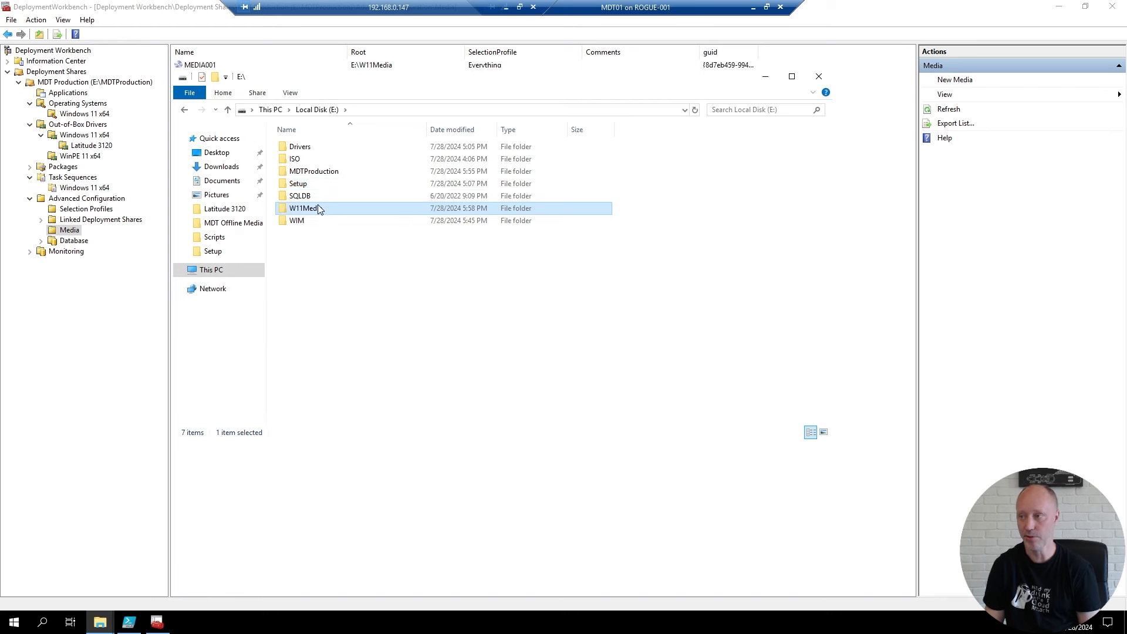
double_click(304, 151)
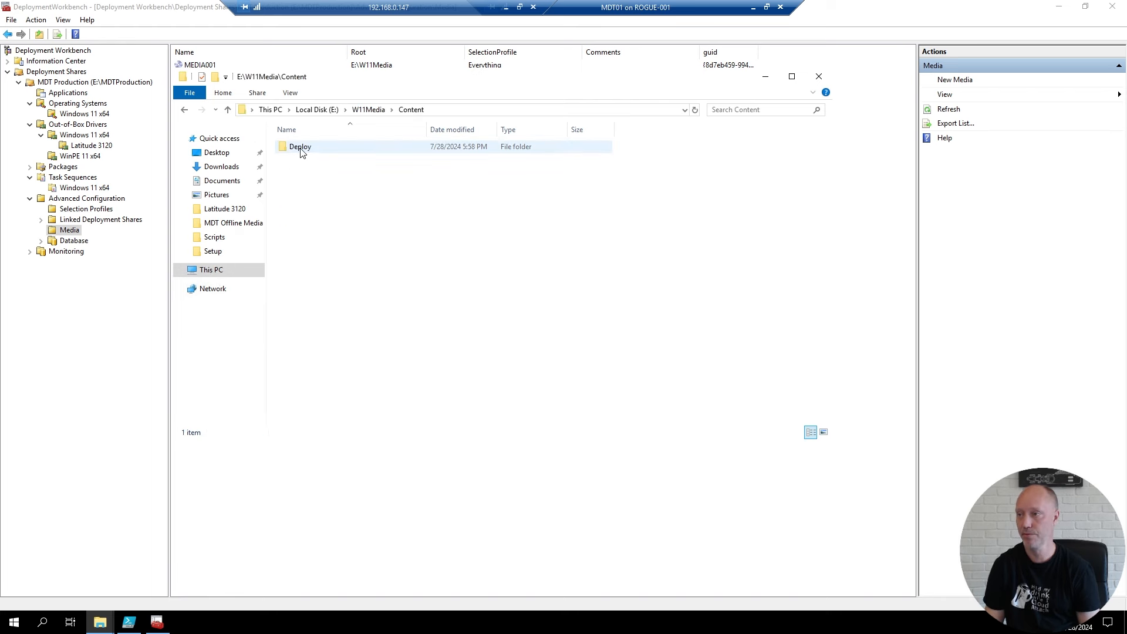
left_click(301, 152)
double_click(301, 152)
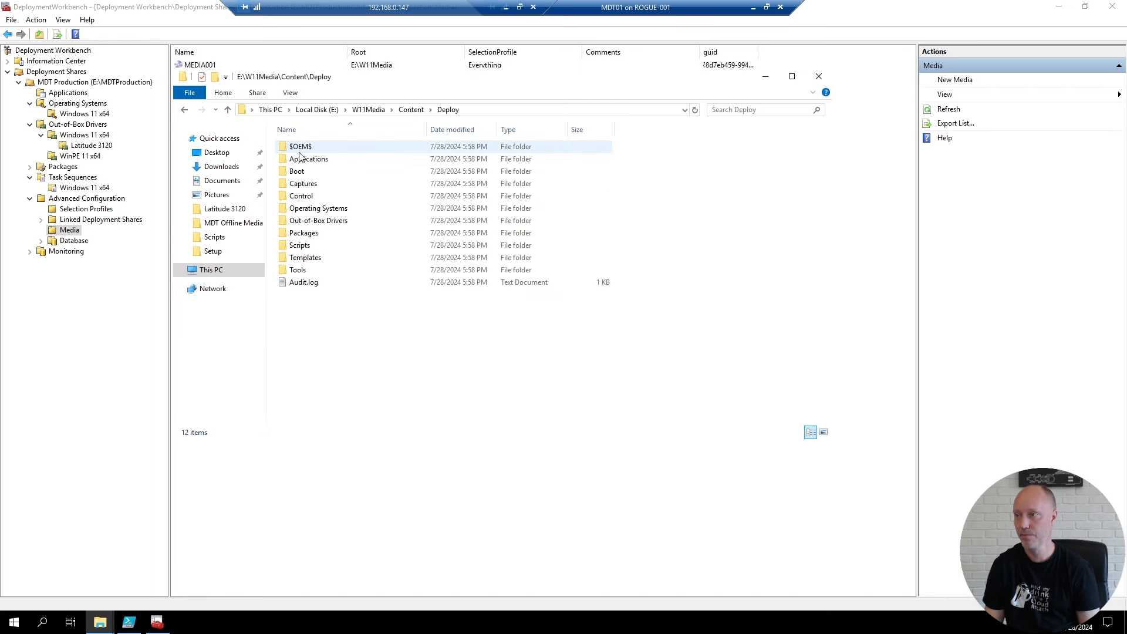
double_click(309, 197)
key("ctrl+v")
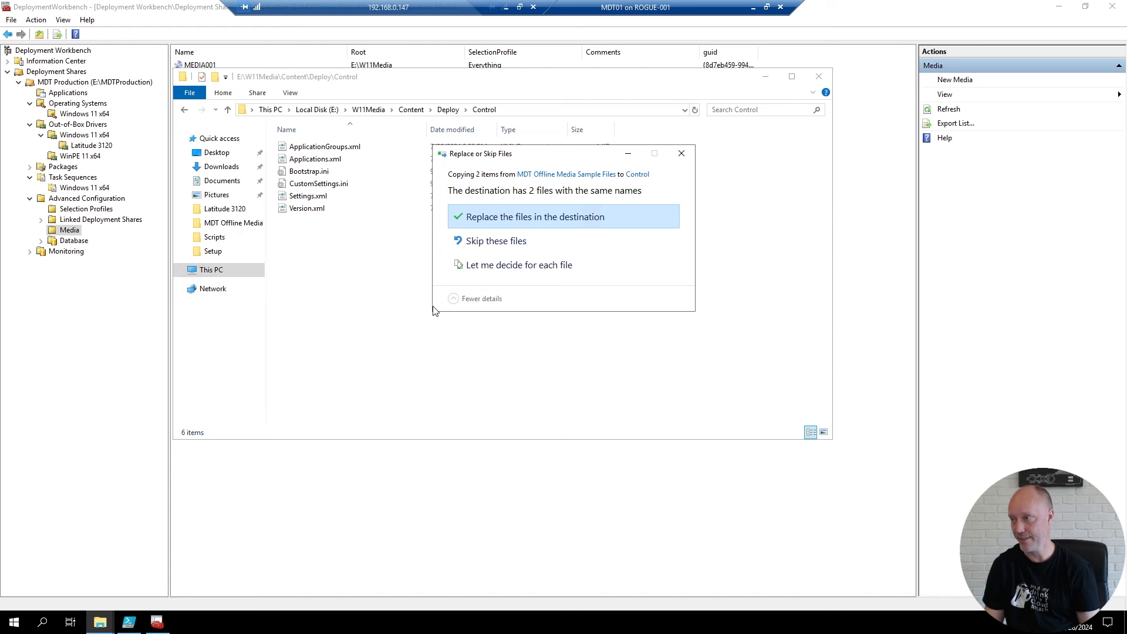
left_click(496, 217)
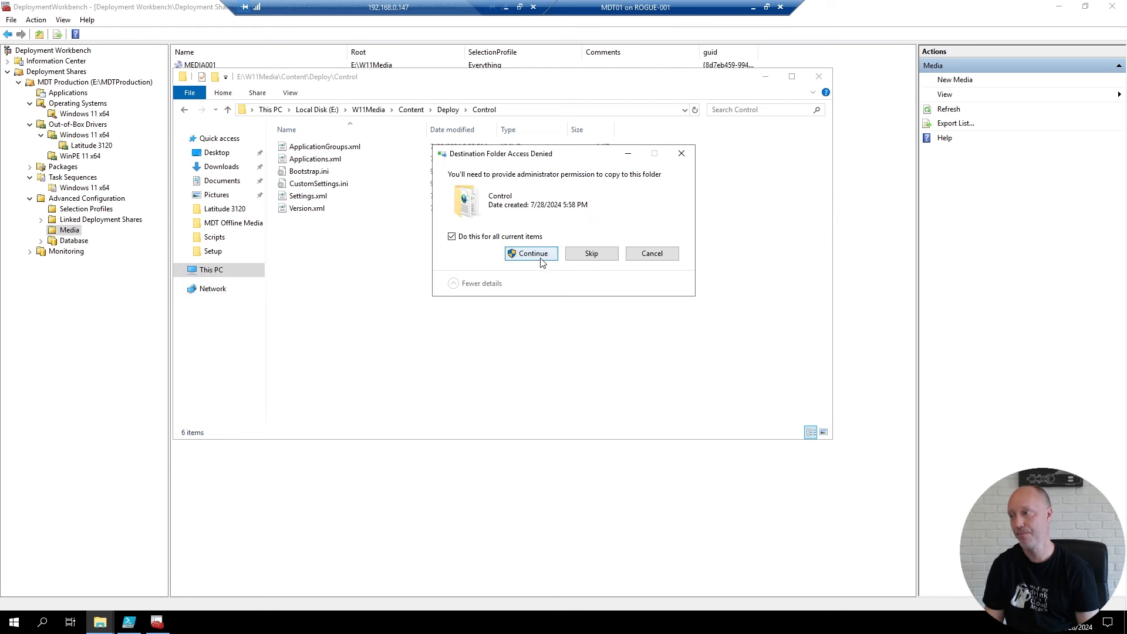
left_click(532, 254)
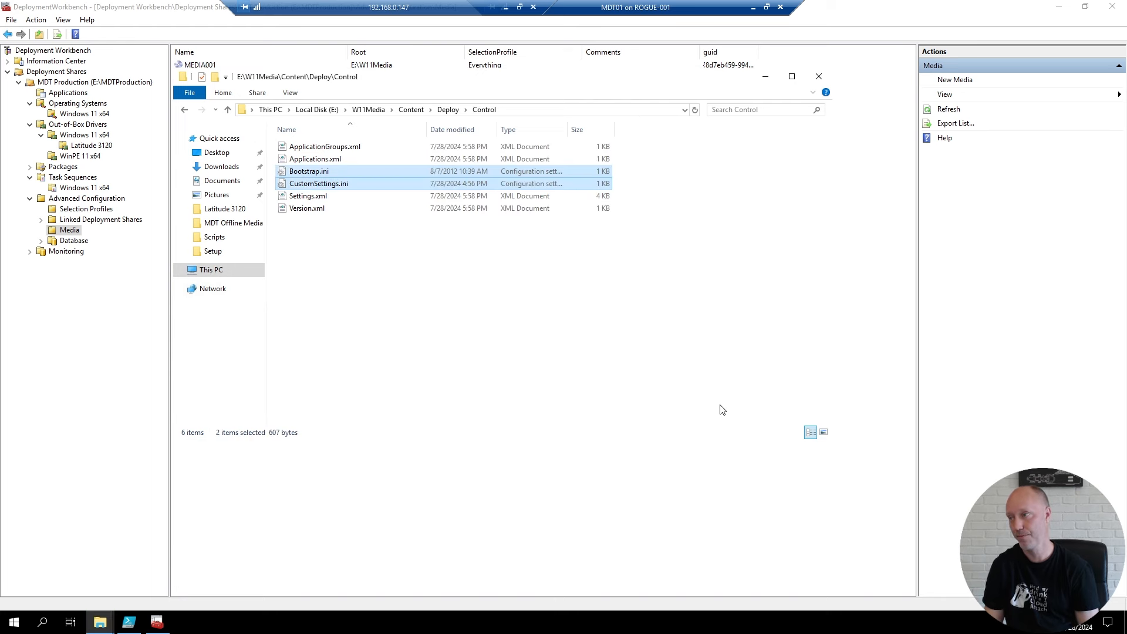
- Switch to Deployment Workbench and turn off generation of the x86 boot image in the MEDIA001 properties
left_click(646, 413)
left_click(82, 455)
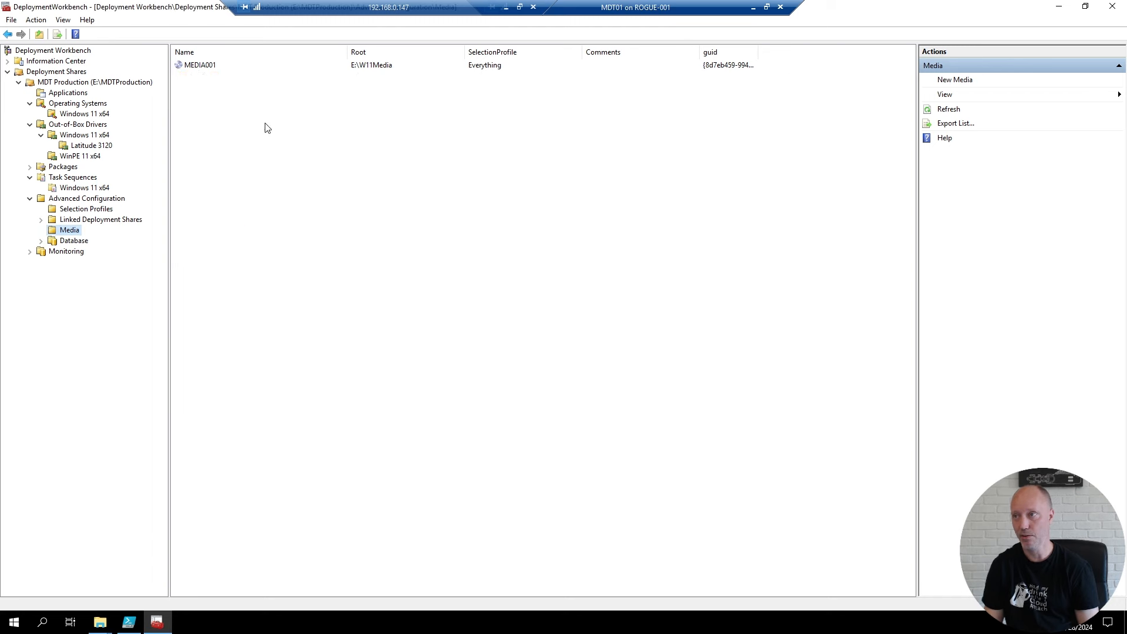
left_click(186, 65)
right_click(185, 64)
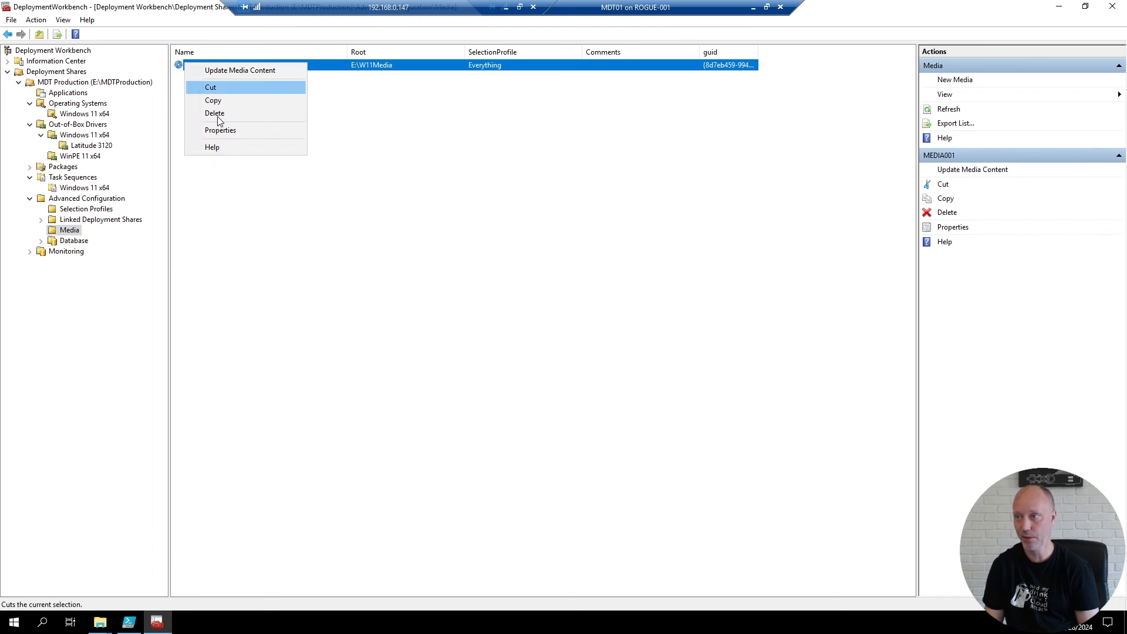
left_click(223, 130)
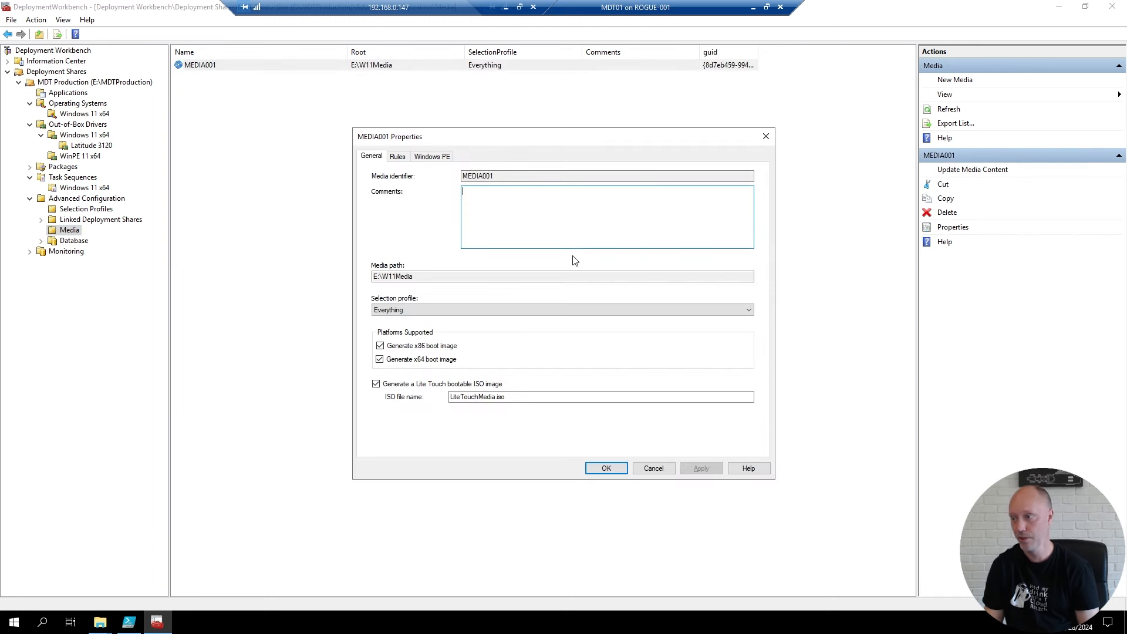
left_click(404, 346)
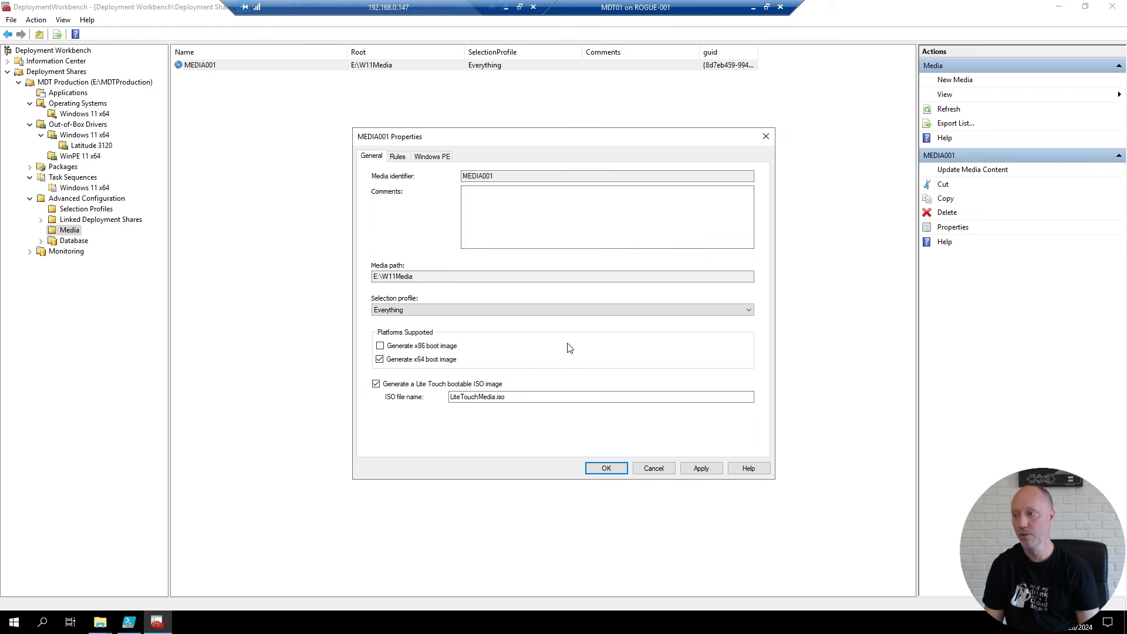
- Set the file name of the MEDIA001 Lite Touch bootable ISO to Windows11Media.iso
left_click(497, 397)
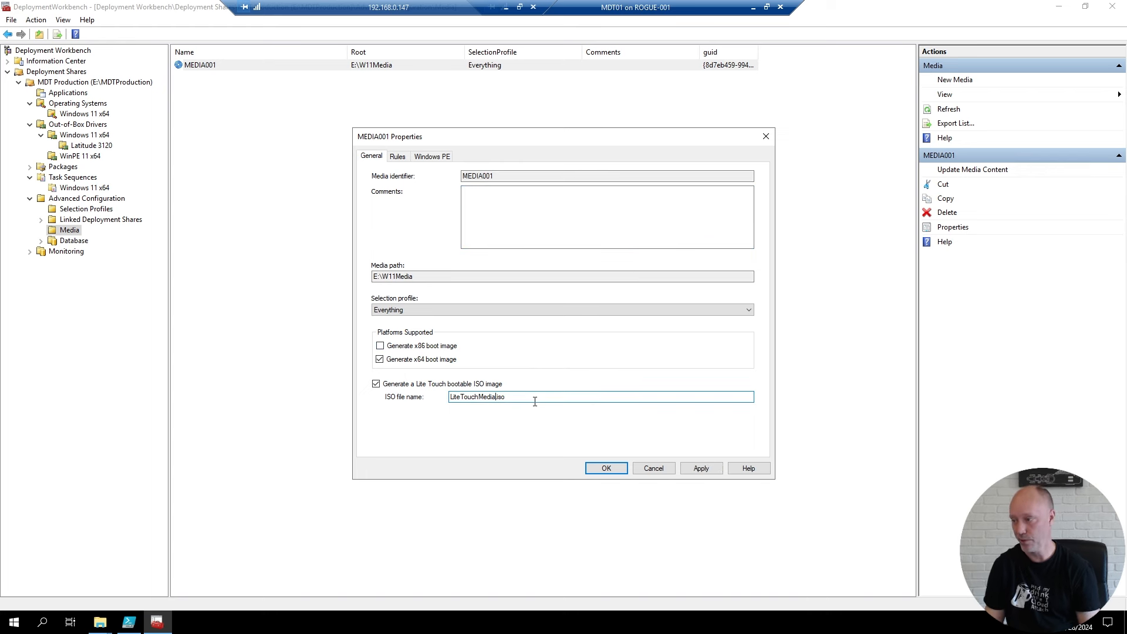
key("shift+Home")
type("Windows")
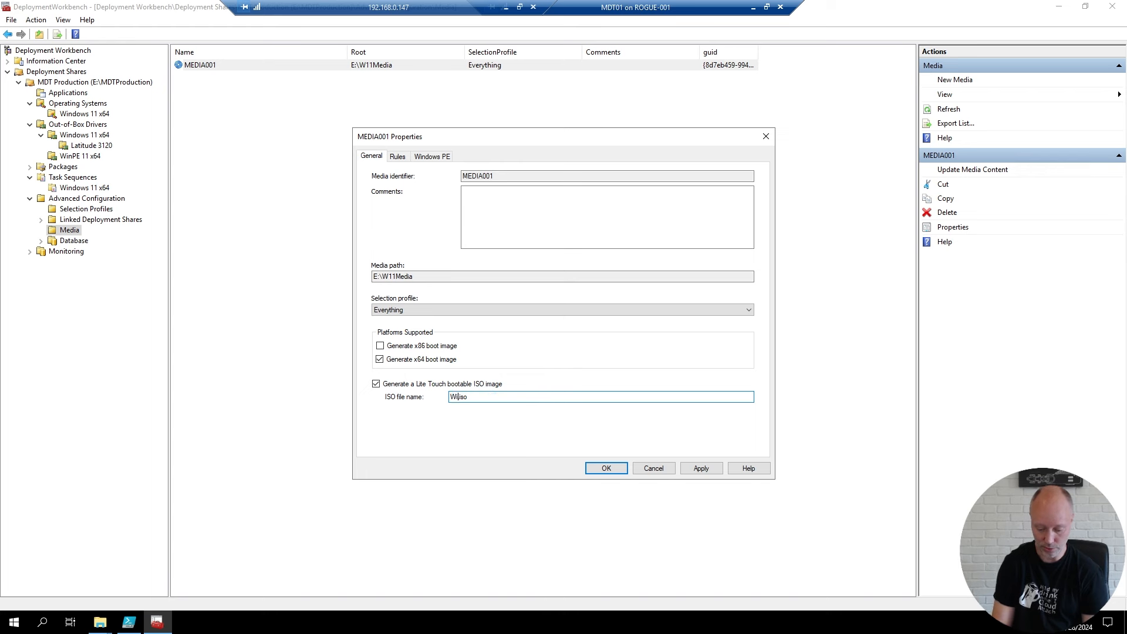
type("11")
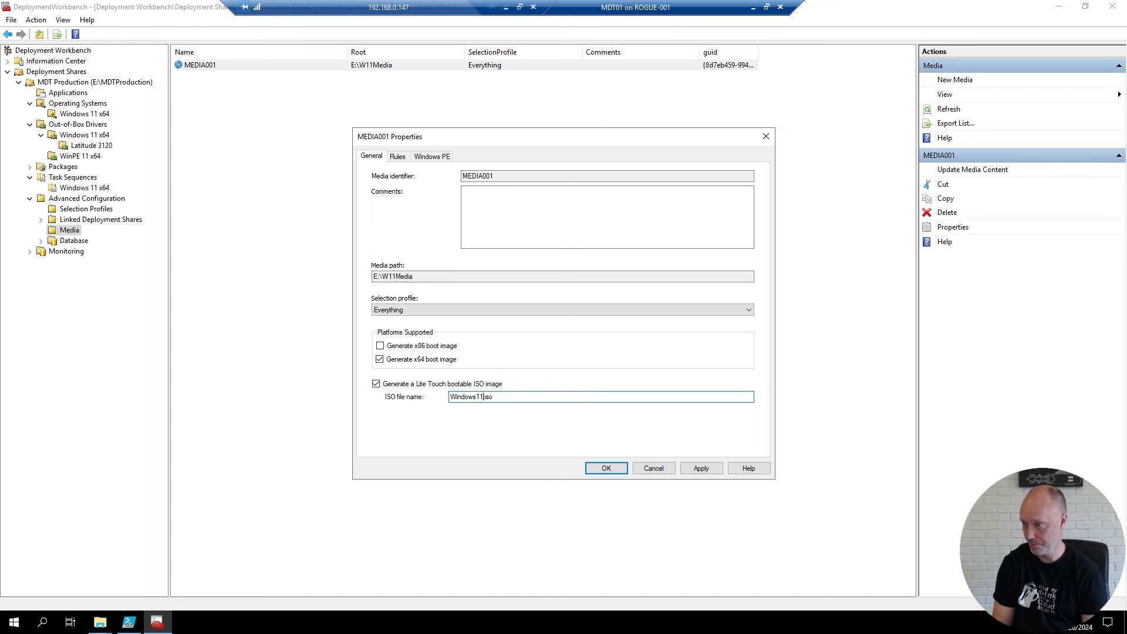
type("ME")
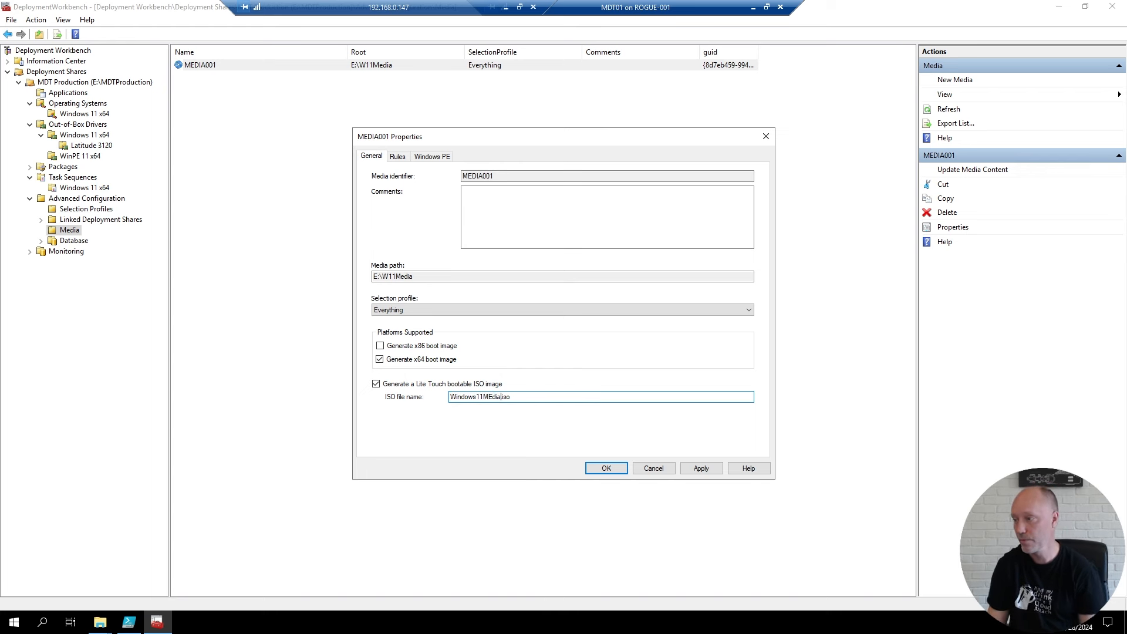
key("BackSpace")
type("edia")
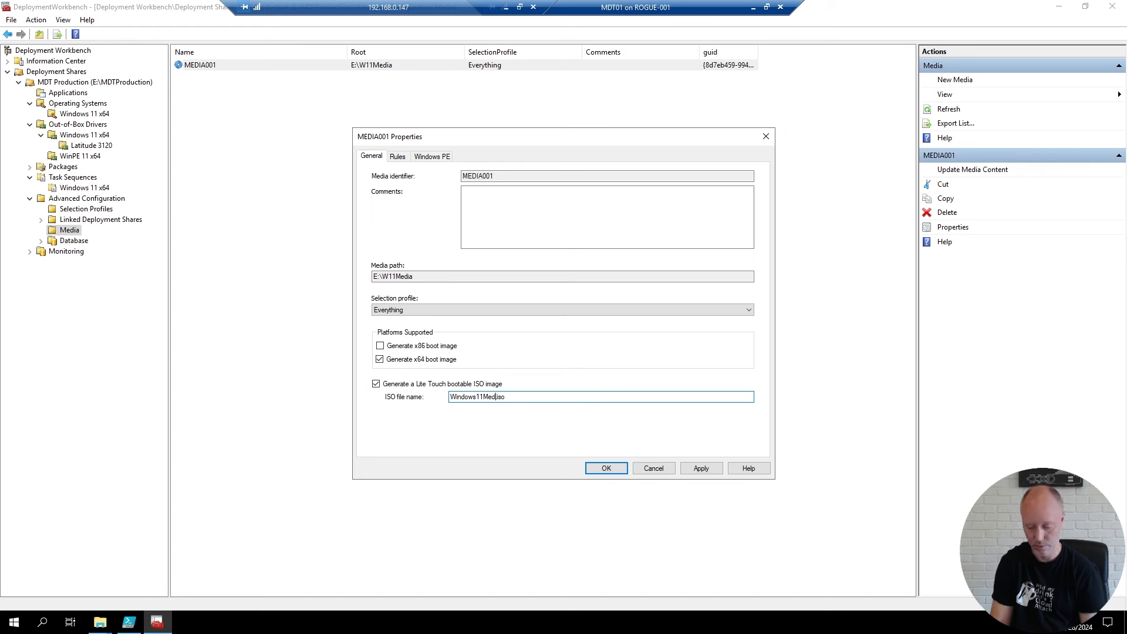
- For the x64 Windows PE platform, include all drivers from the WinPE 11 x64 selection profile and save the media properties
left_click(398, 156)
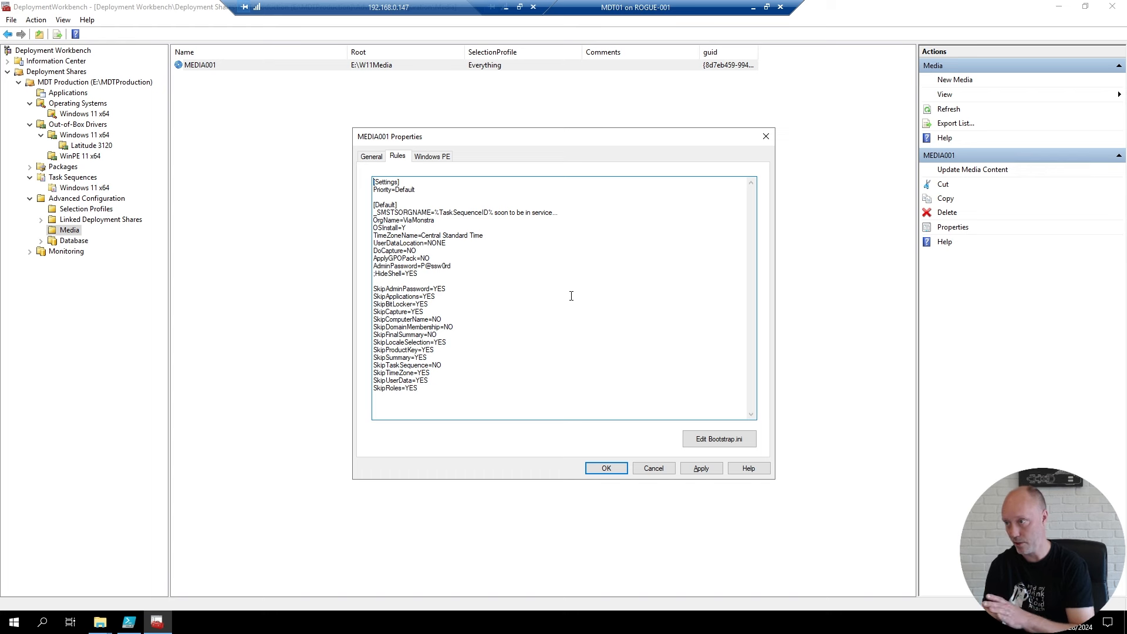
left_click(431, 156)
left_click(410, 172)
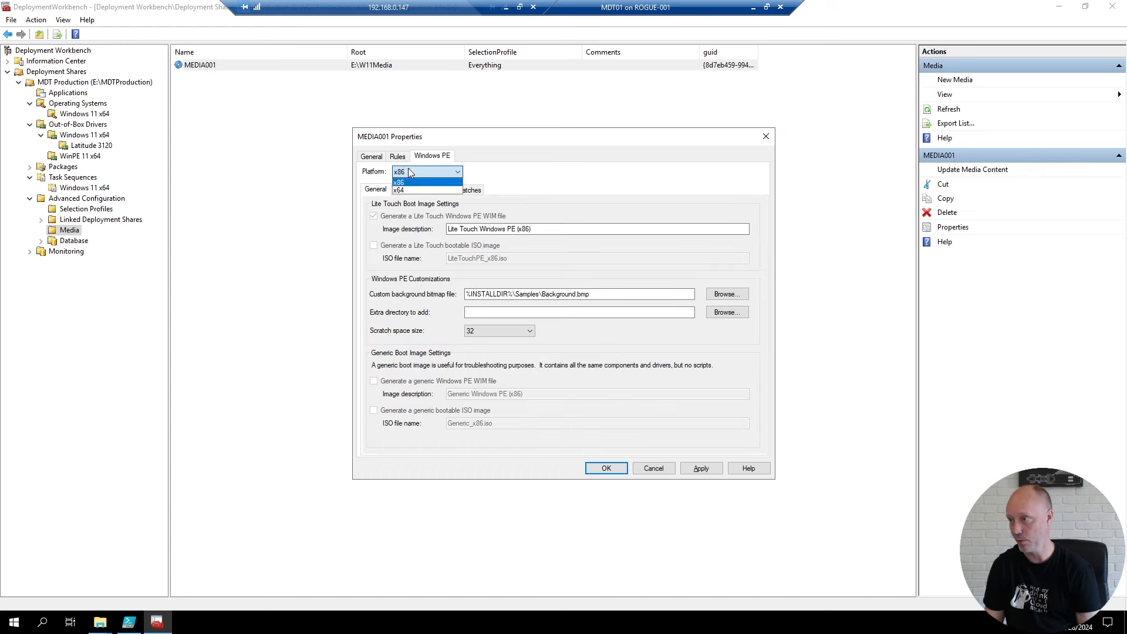
left_click(406, 190)
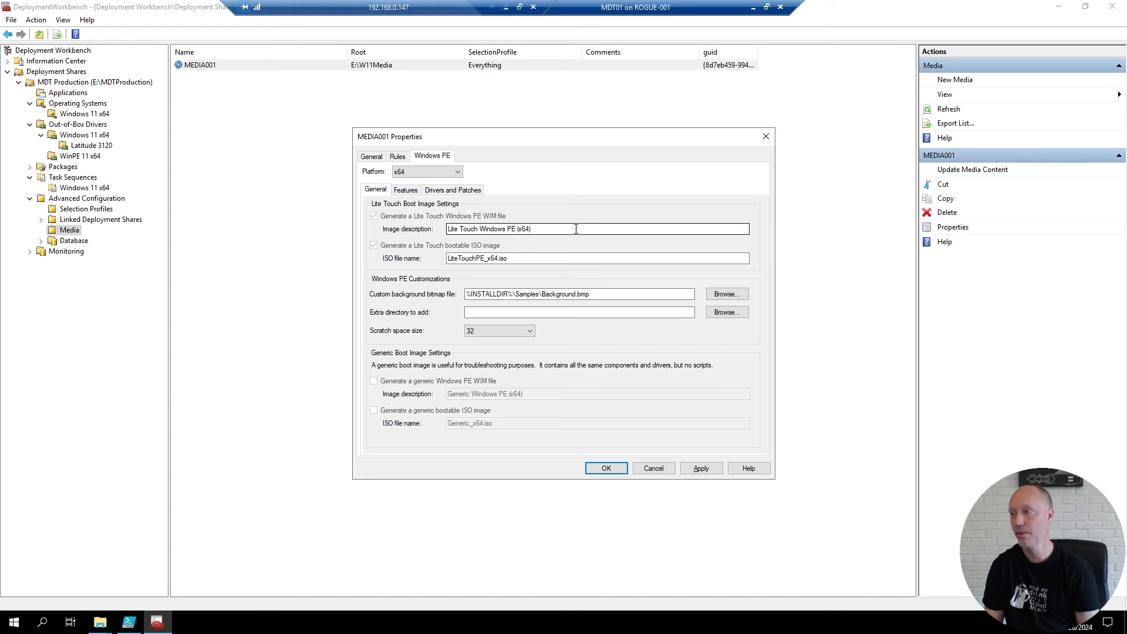
left_click(452, 193)
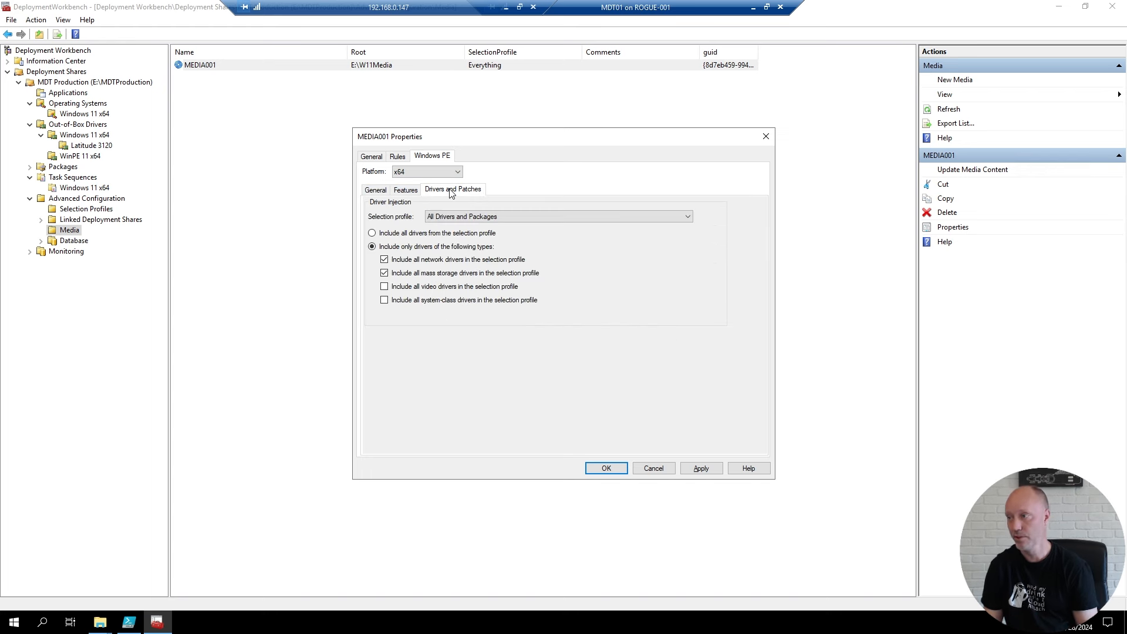
left_click(477, 218)
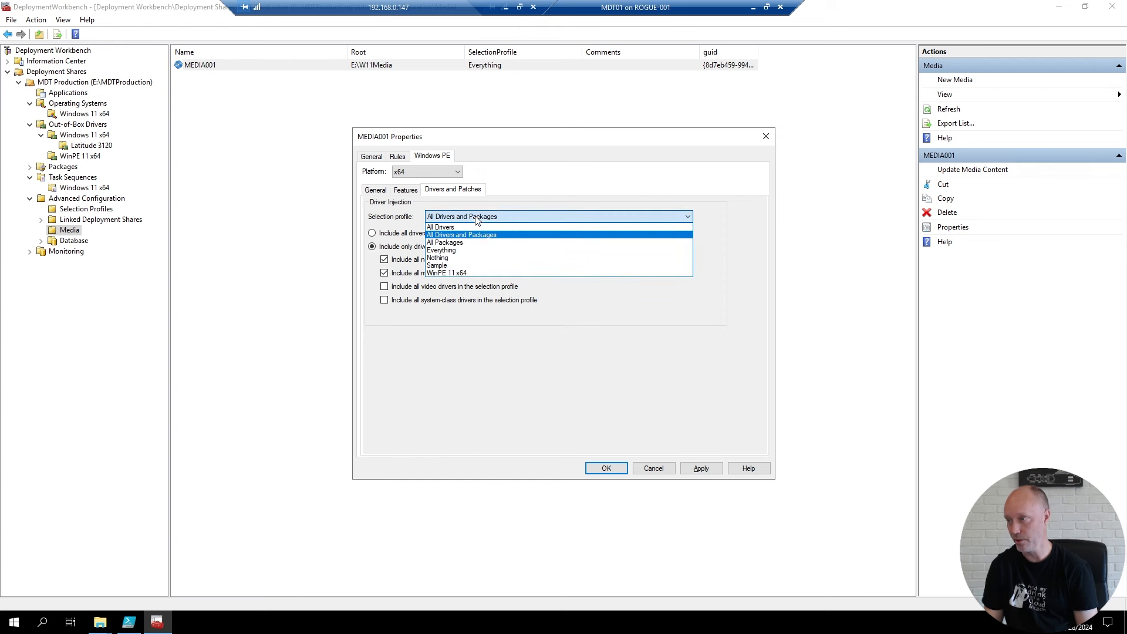
left_click(448, 274)
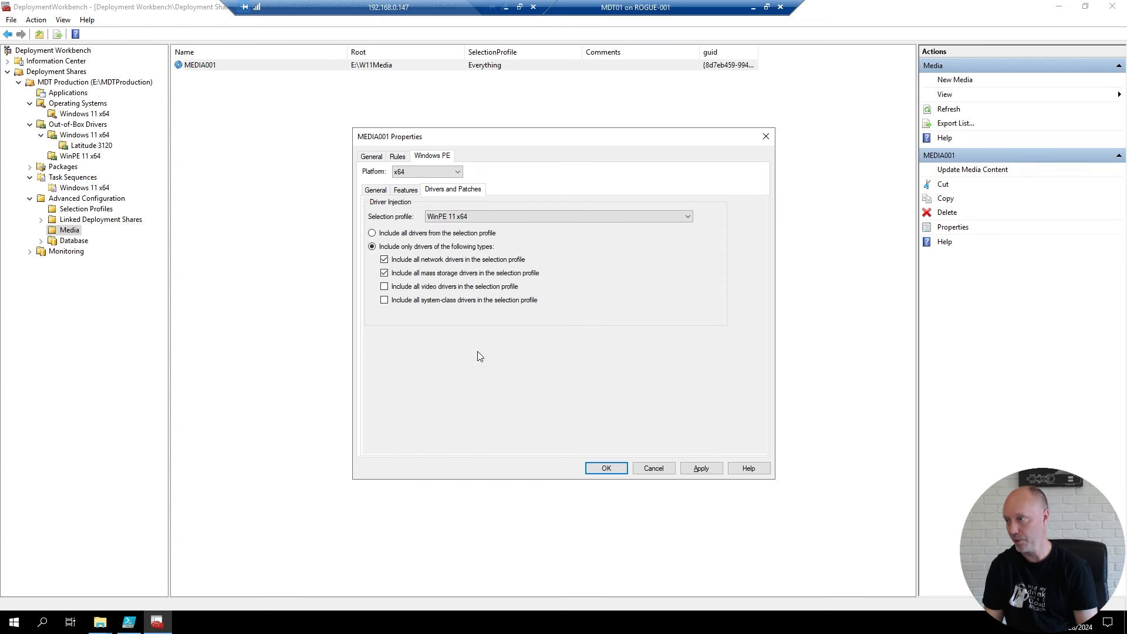
left_click(394, 235)
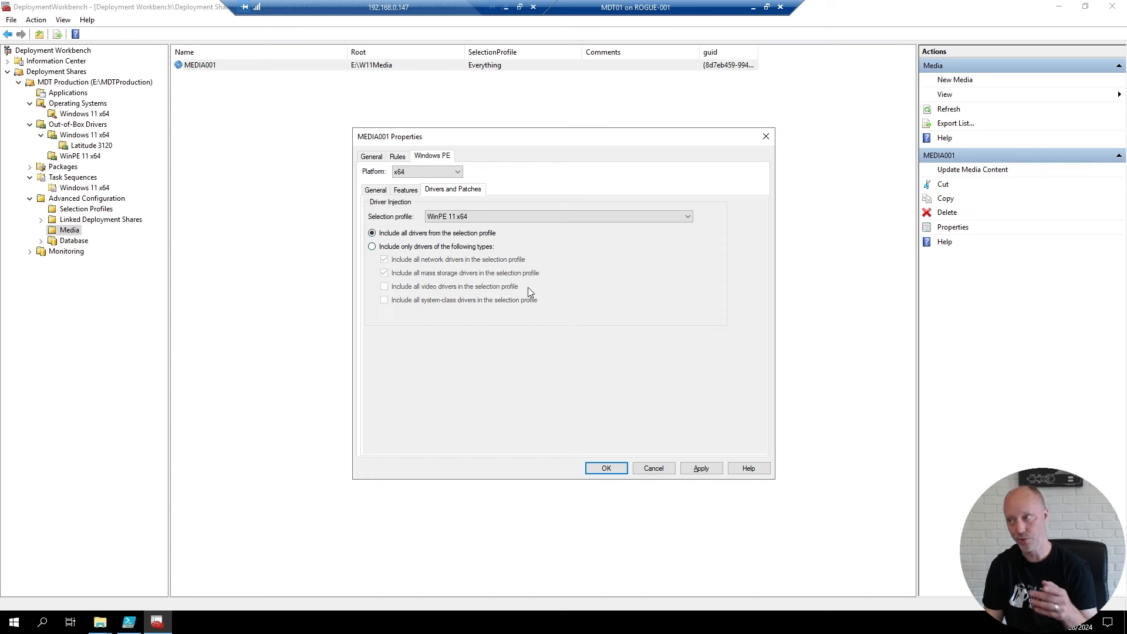
left_click(607, 468)
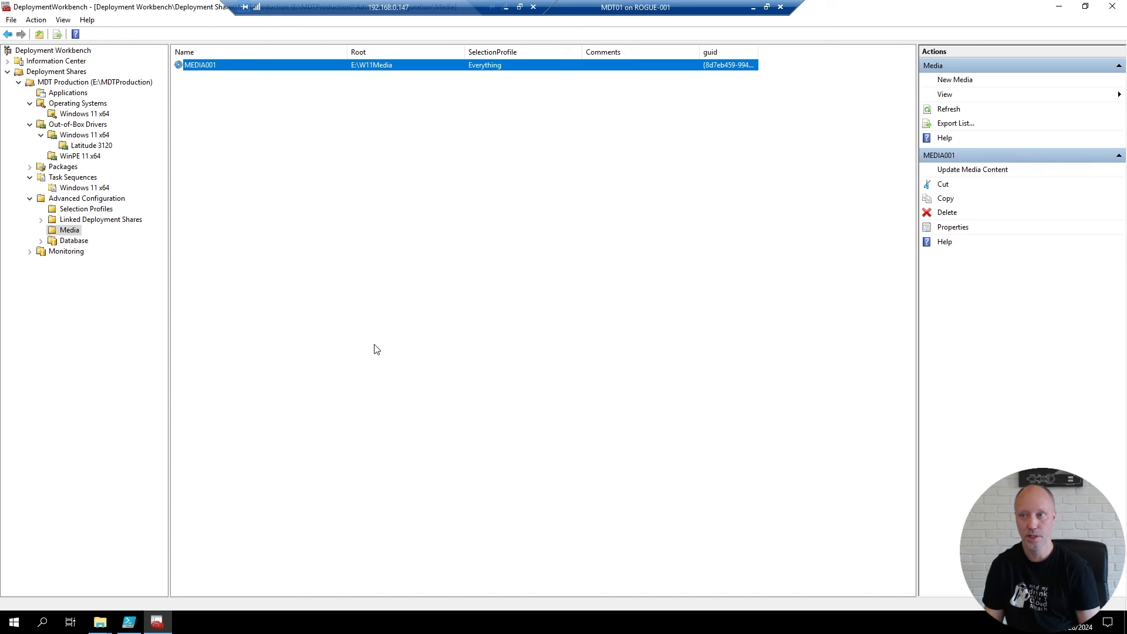
- Open the Windows 11 Enterprise x64 23H2 task sequence for editing and expand its Preinstall group
left_click(85, 135)
left_click(91, 147)
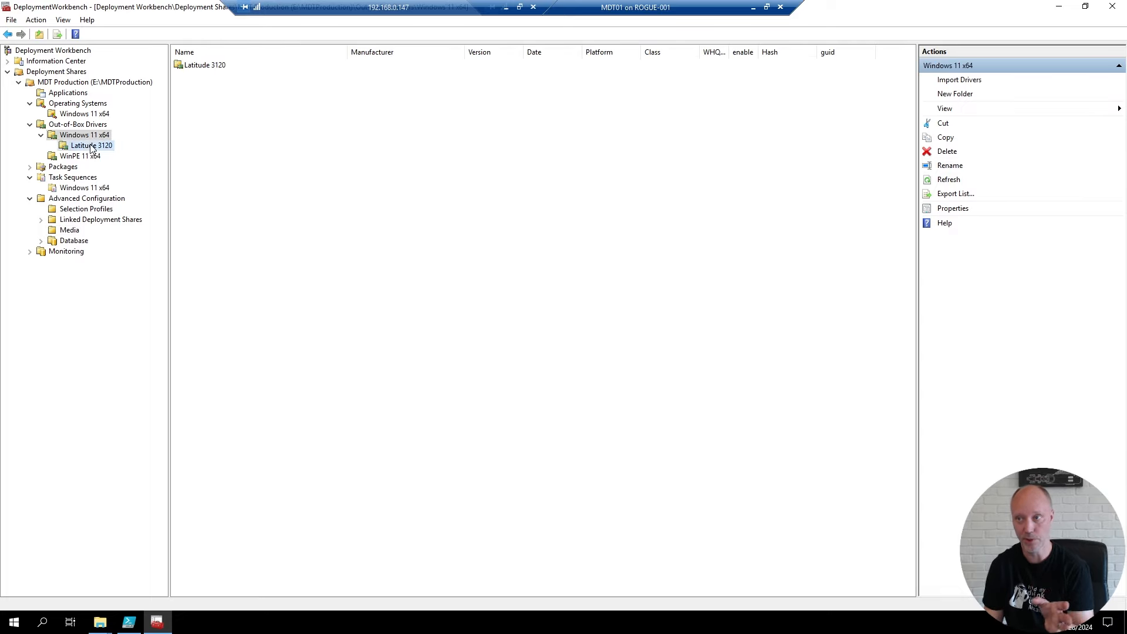
left_click(95, 188)
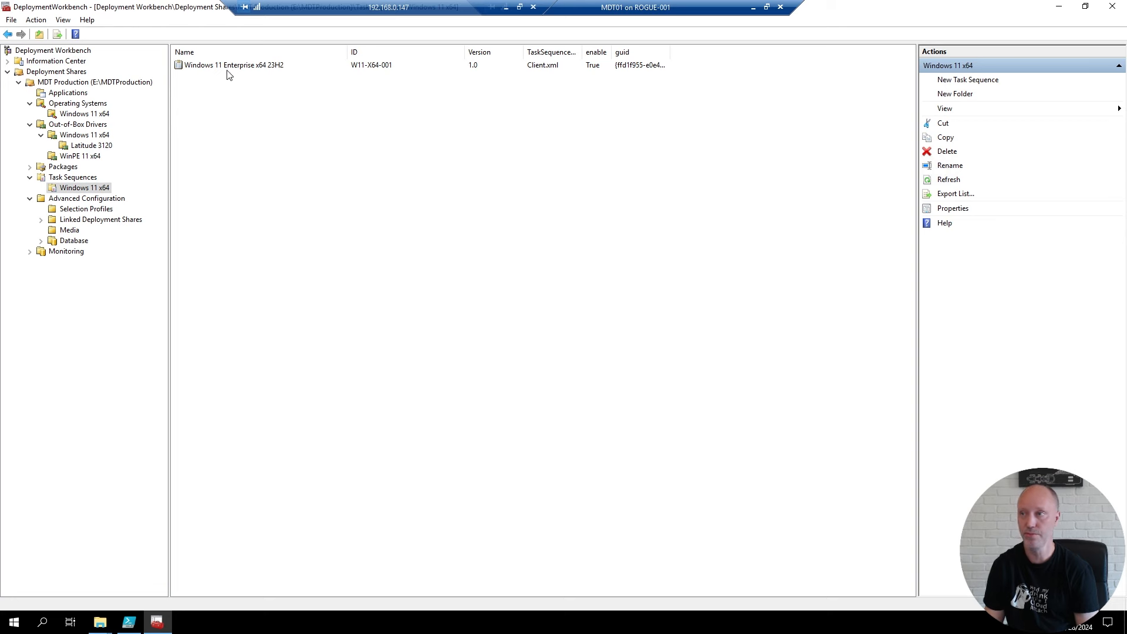
left_click(226, 66)
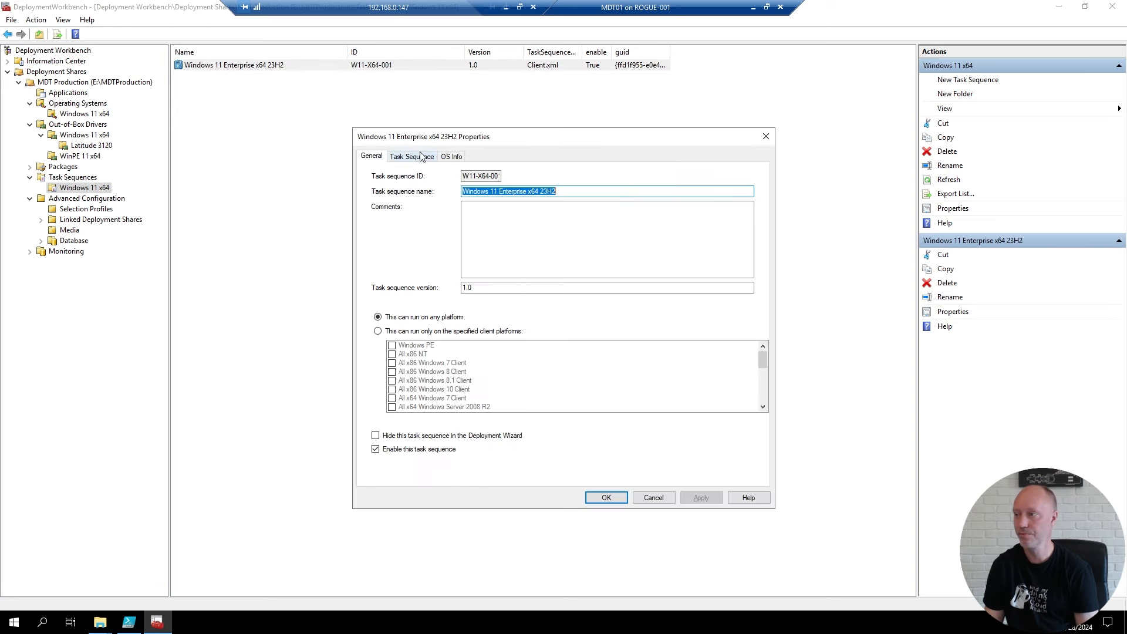
left_click(420, 155)
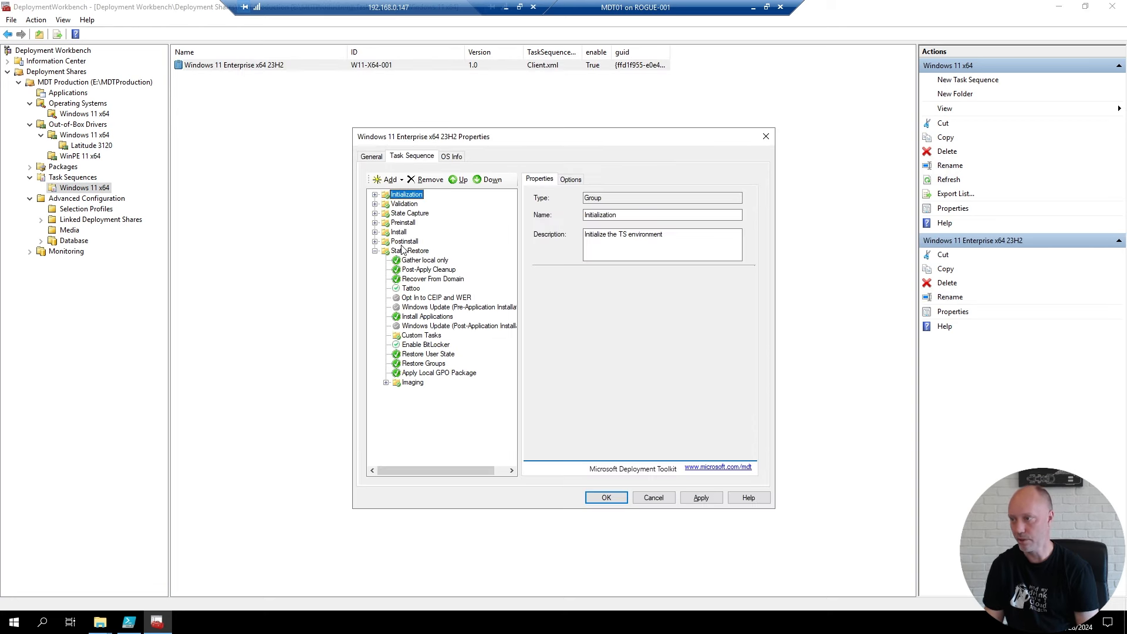
left_click(375, 223)
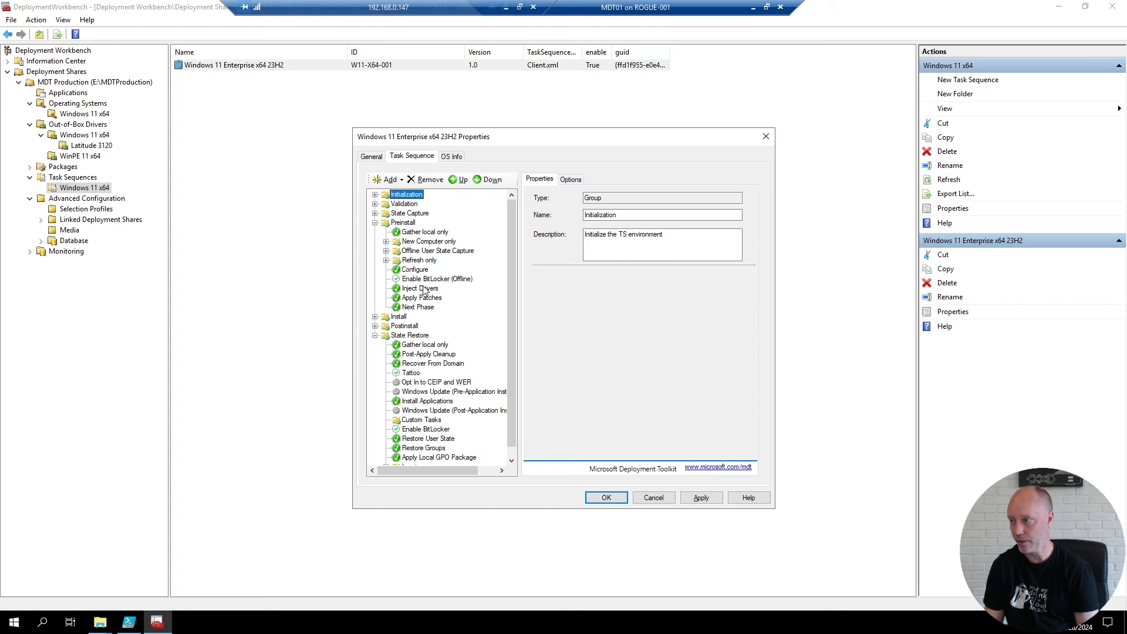
- Add a Set Task Sequence Variable step after Enable BitLocker (Offline) and name it Set DriverGroup001
left_click(424, 280)
left_click(389, 179)
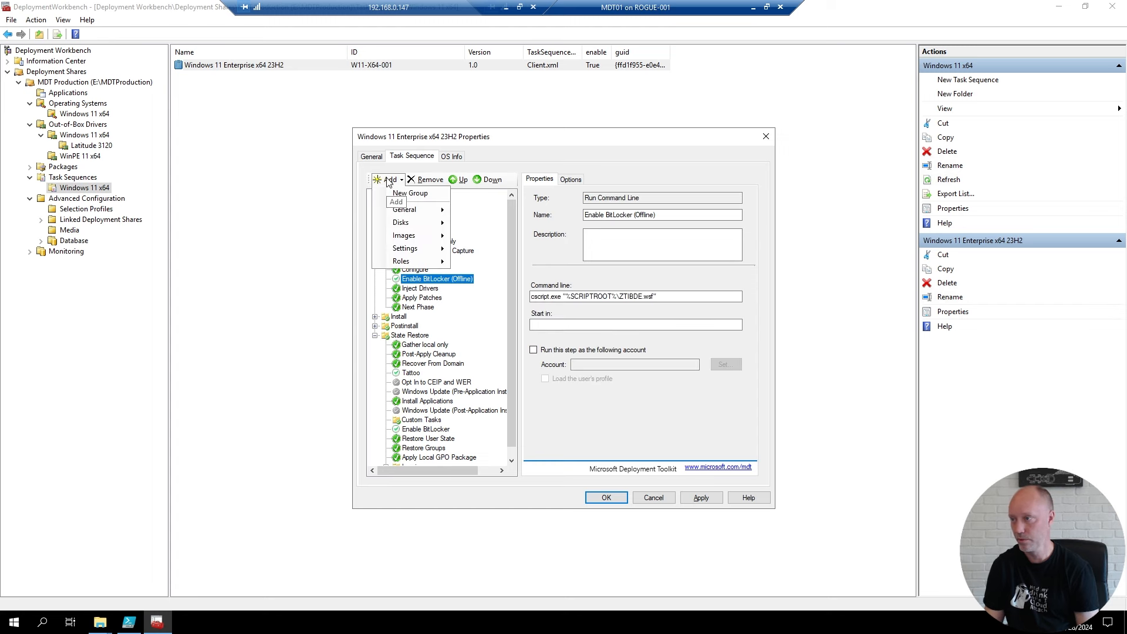
mouse_move(409, 209)
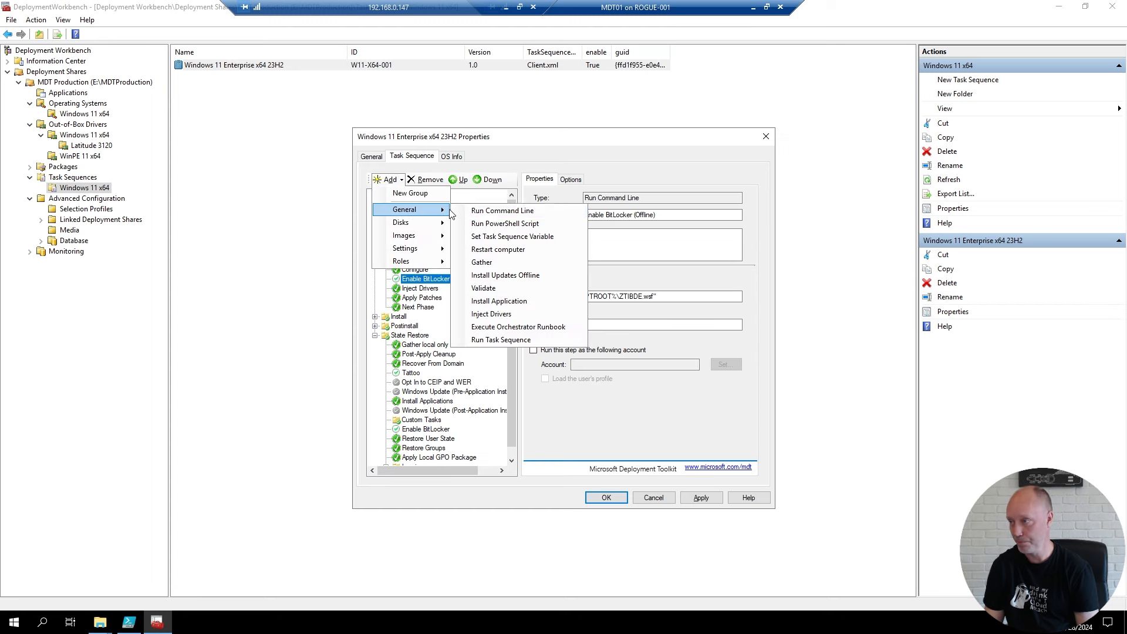
left_click(513, 237)
left_click(692, 213)
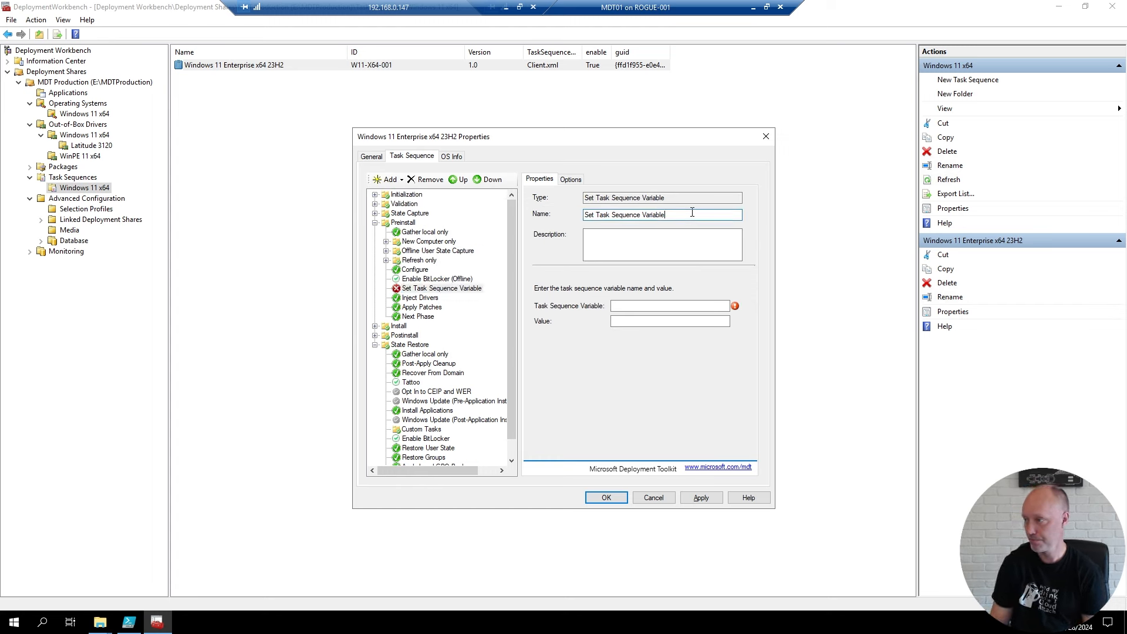
key("ctrl+shift+Left")
key("ctrl+shift+Left")
key("ctrl+shift+Left")
type("Dr")
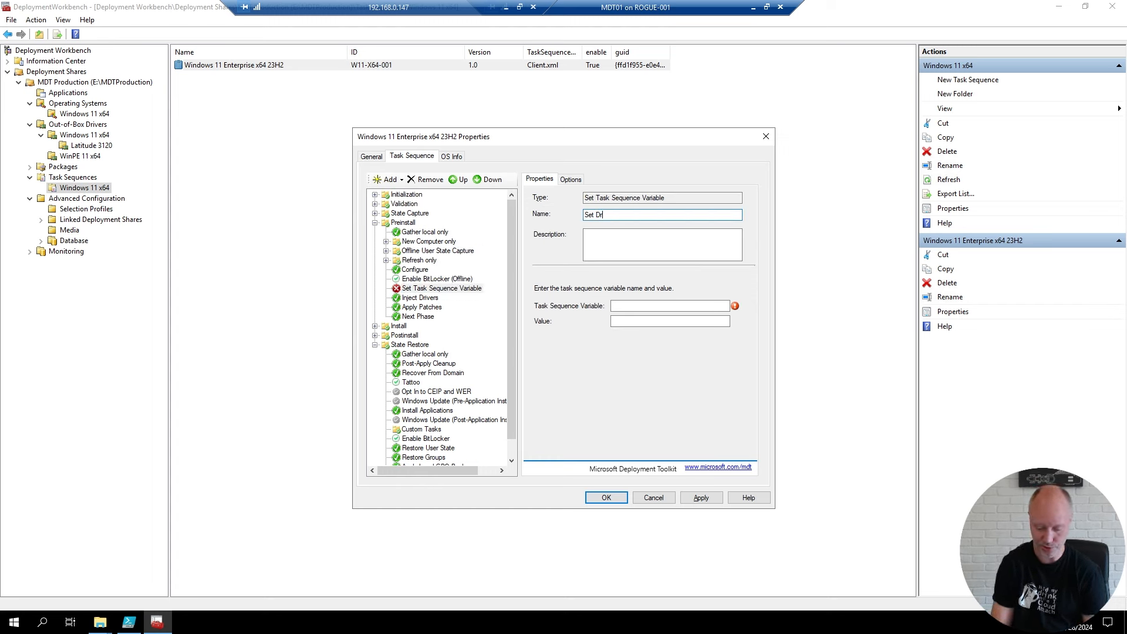
type("iverGroup")
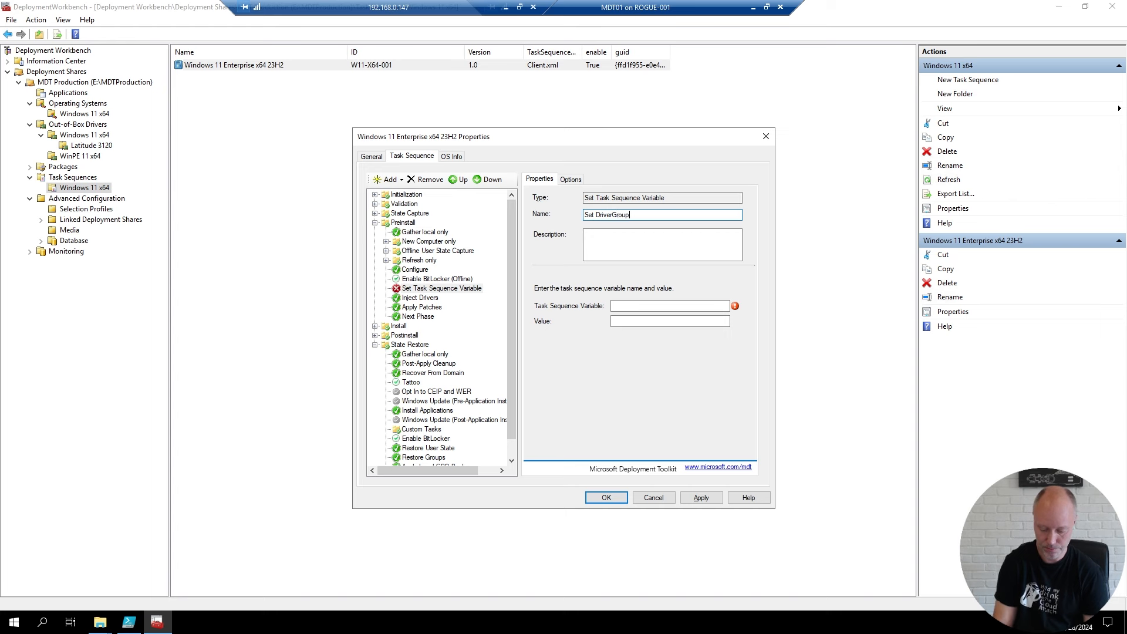
type("001")
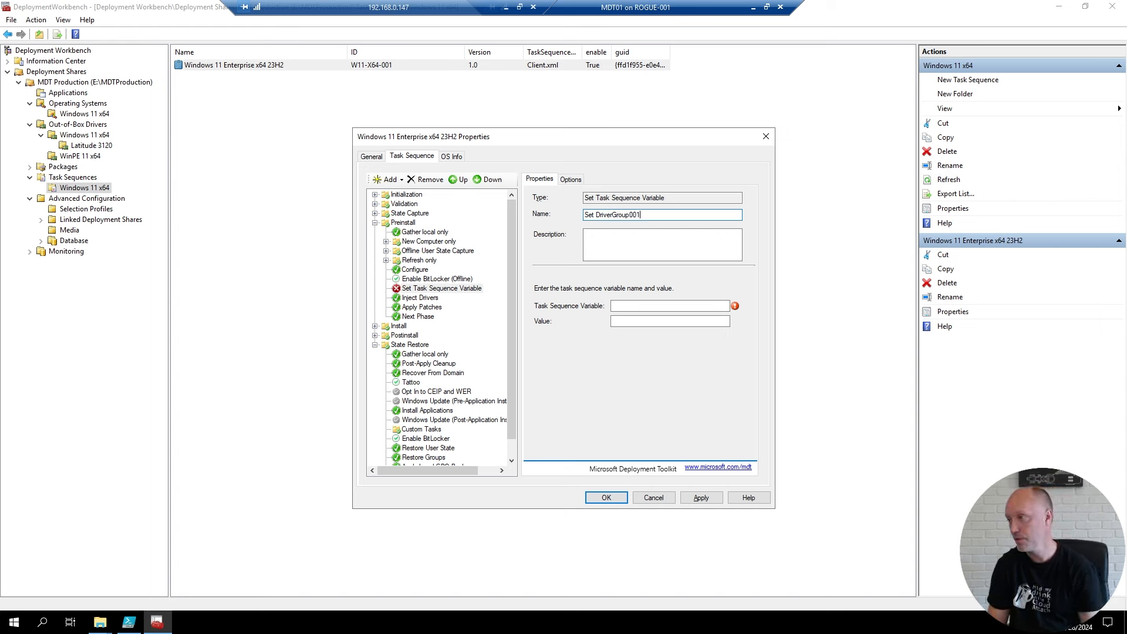
- Set the new step's task sequence variable to DriverGroup001 with the value Windows 11 x64\%Model%
double_click(617, 214)
key("ctrl+c")
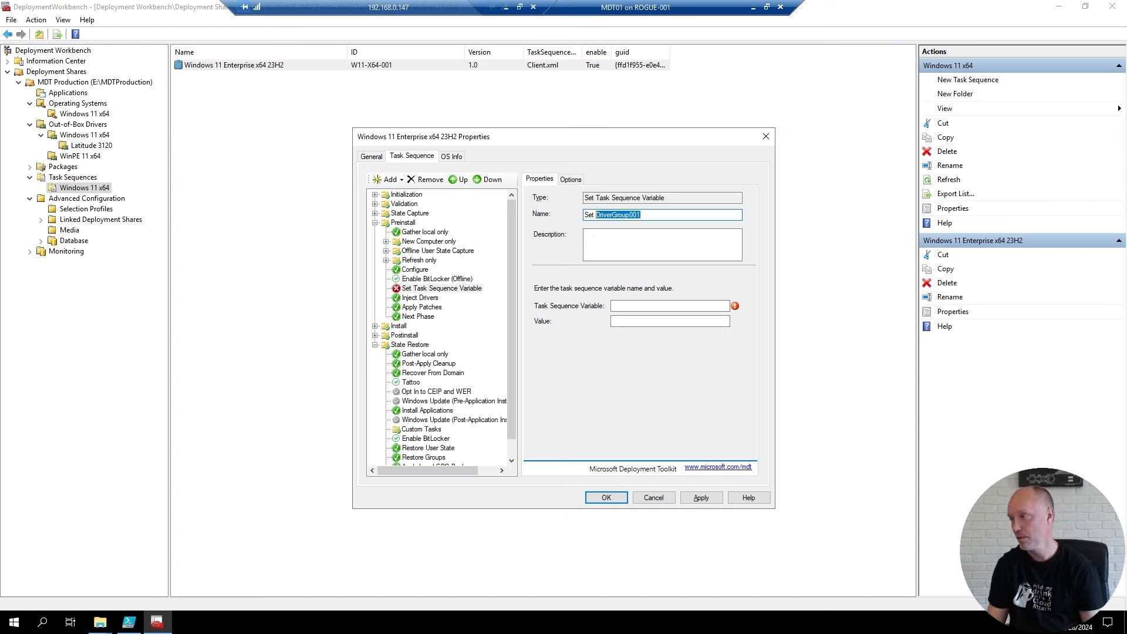
left_click(646, 306)
key("ctrl+v")
left_click(639, 322)
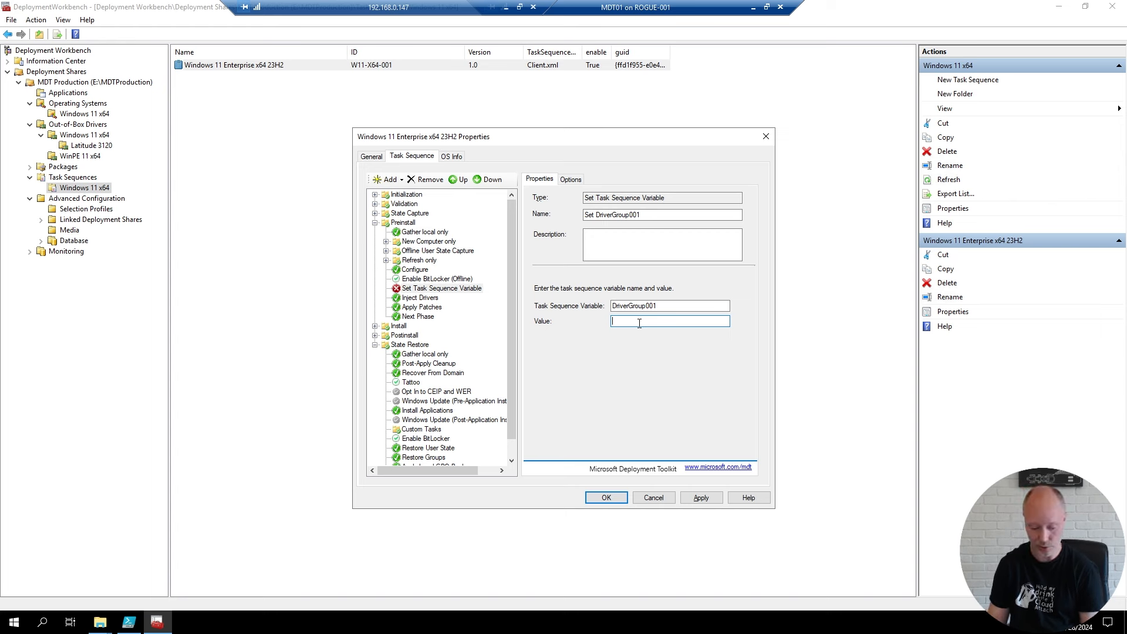
type("Windows 11")
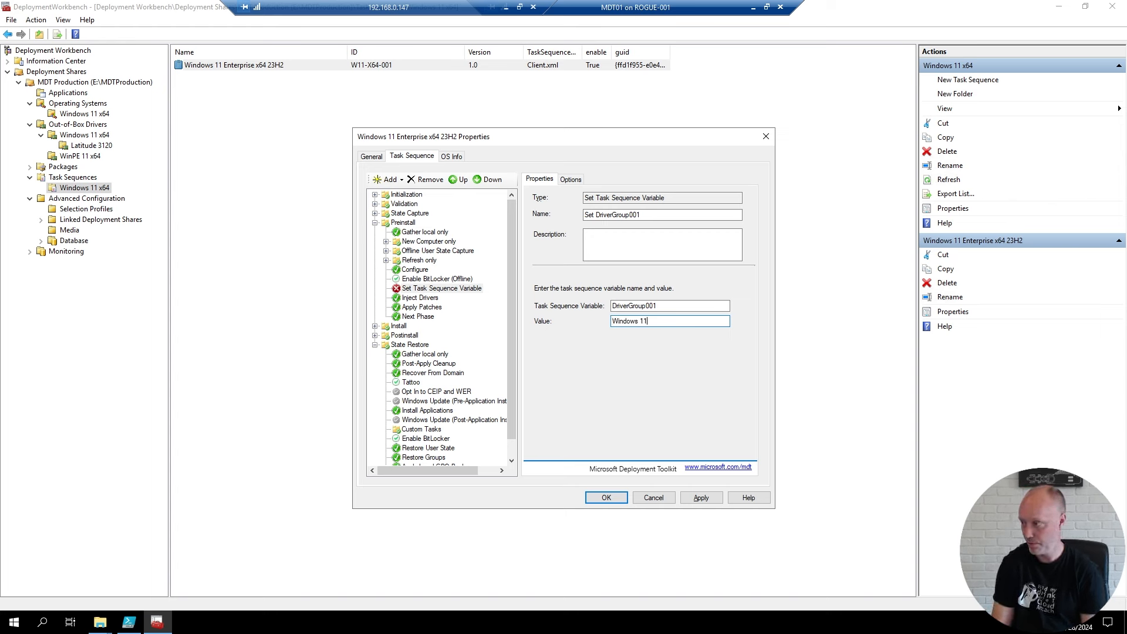
type(" x64")
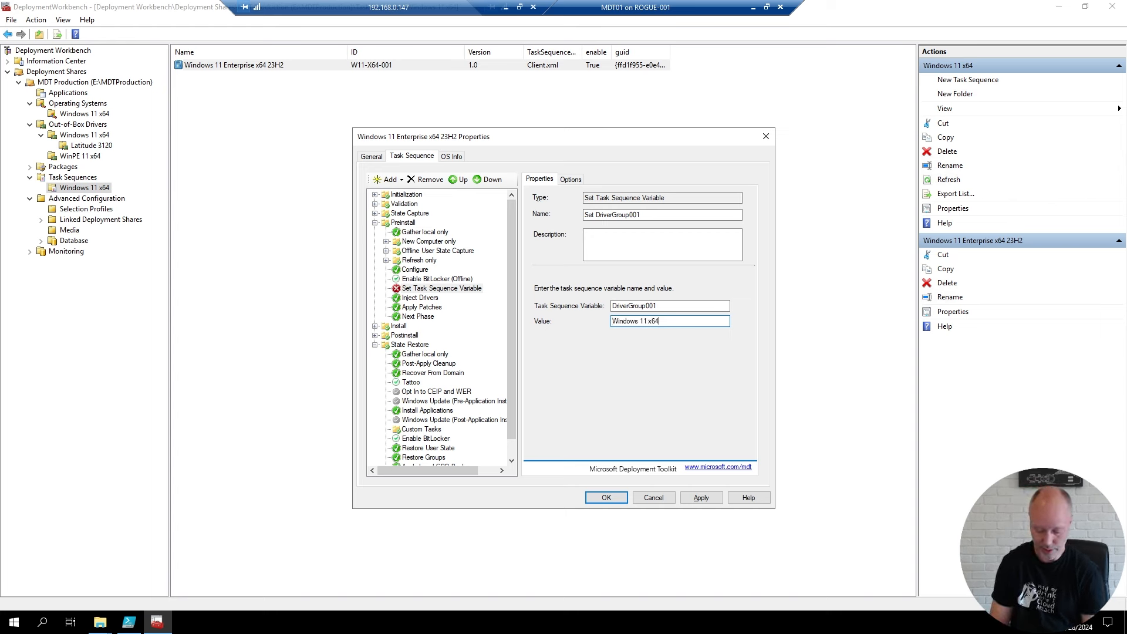
type("/%")
type("Model%")
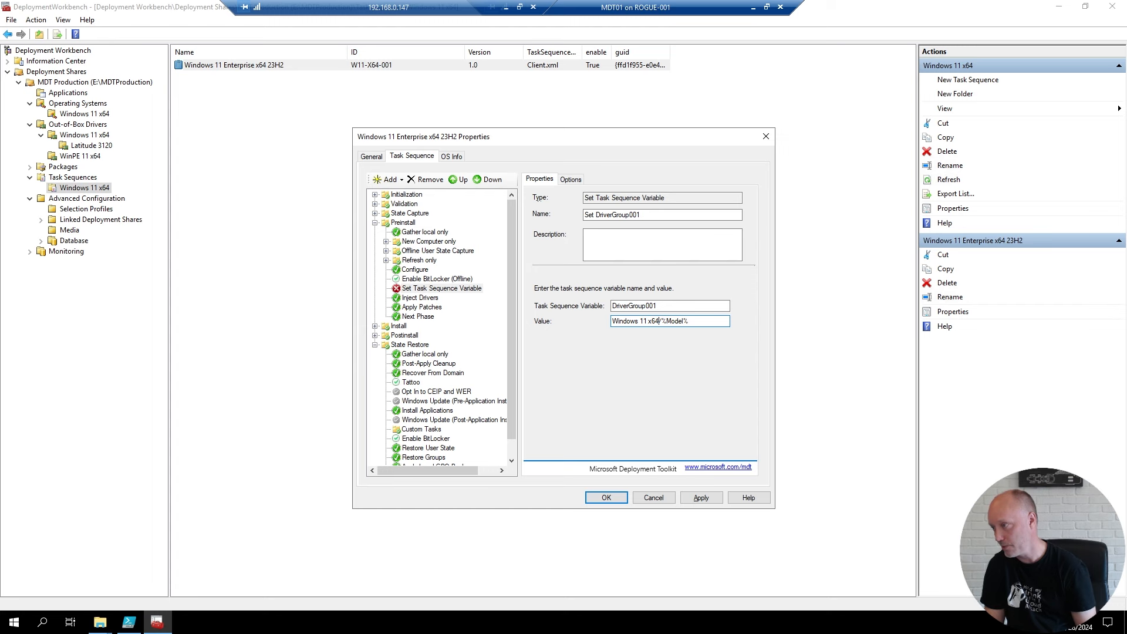
key("Delete")
type("\\")
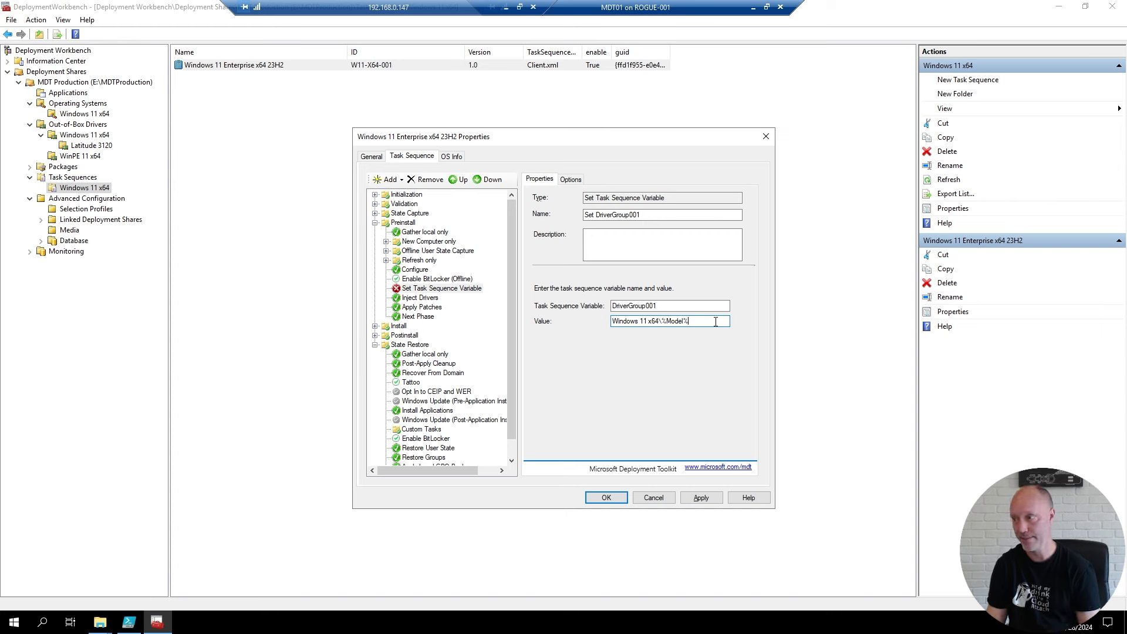
- Set the Inject Drivers step to use the Nothing selection profile and install all drivers from the selection profile
left_click(420, 298)
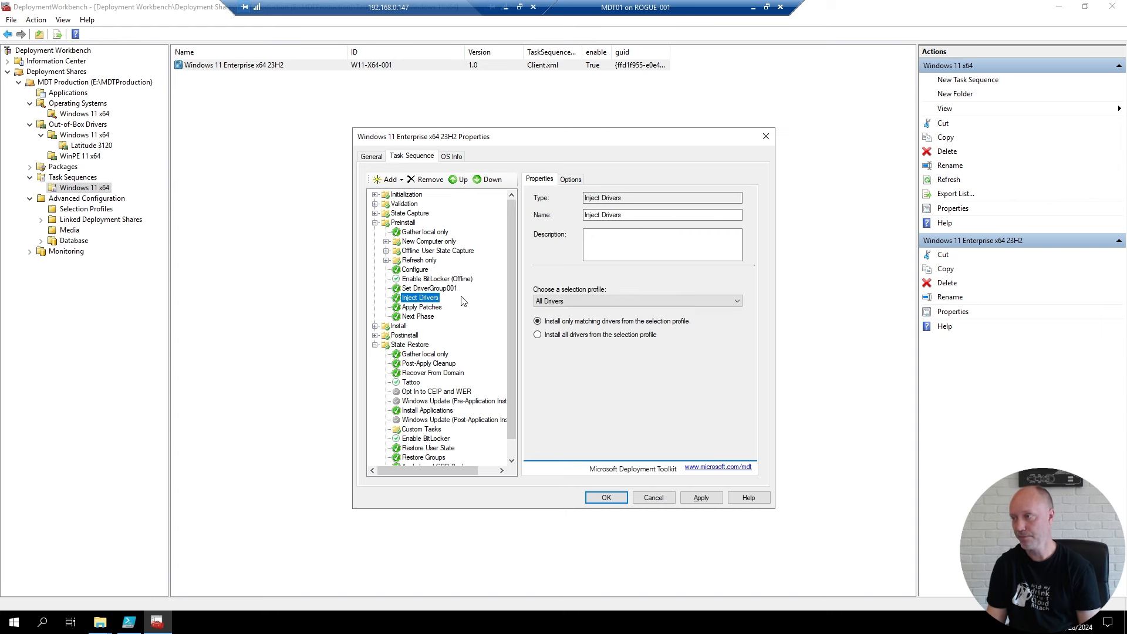
left_click(557, 302)
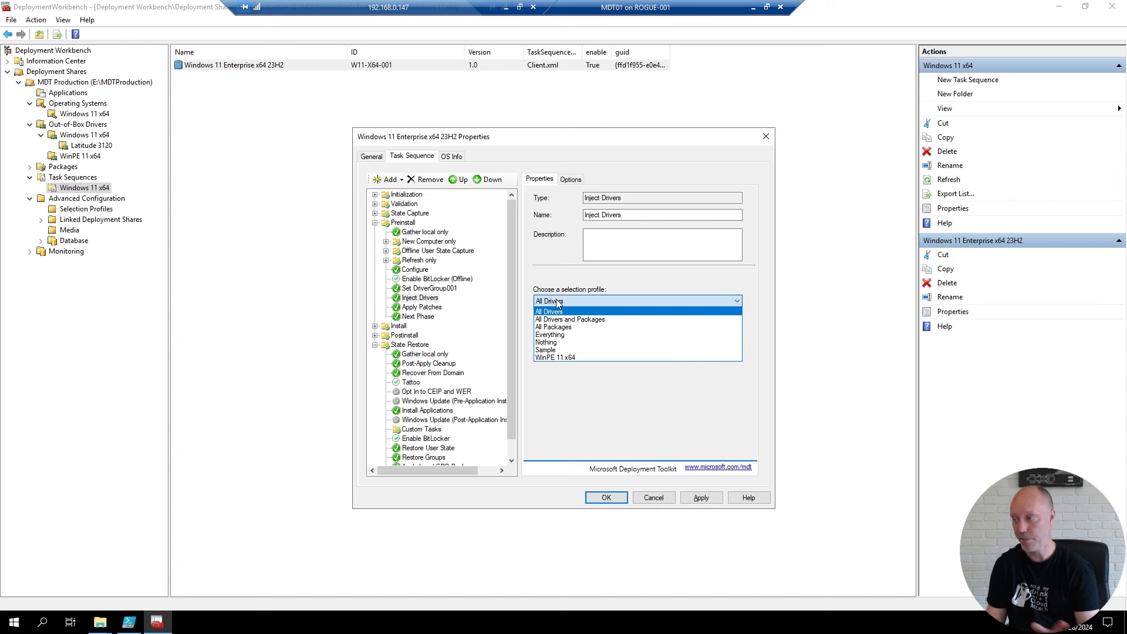
left_click(550, 343)
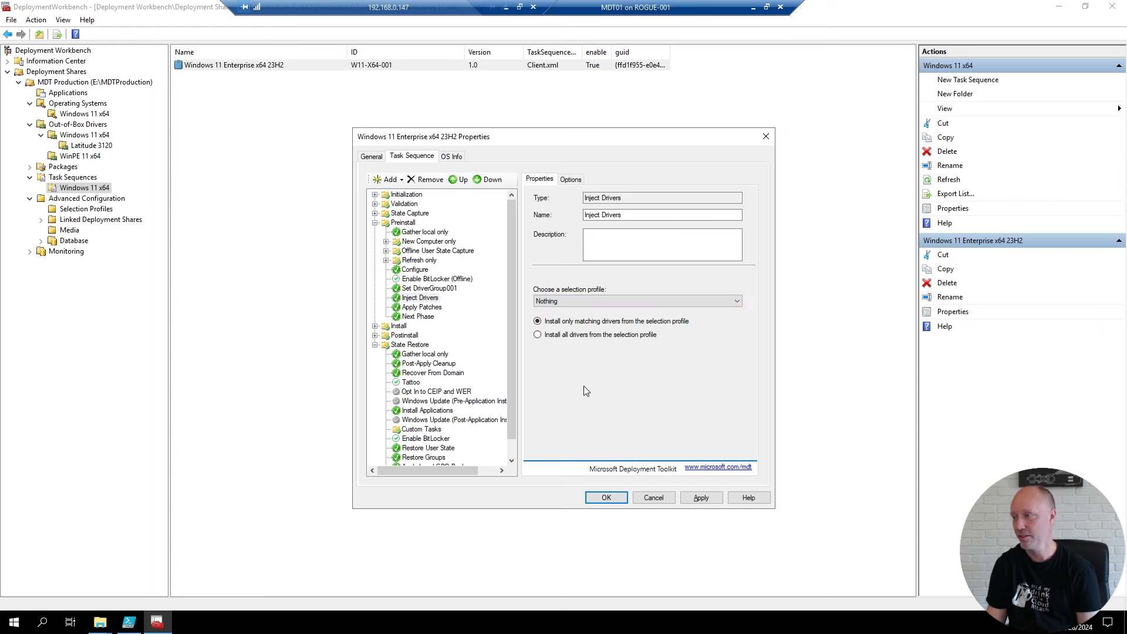
left_click(558, 336)
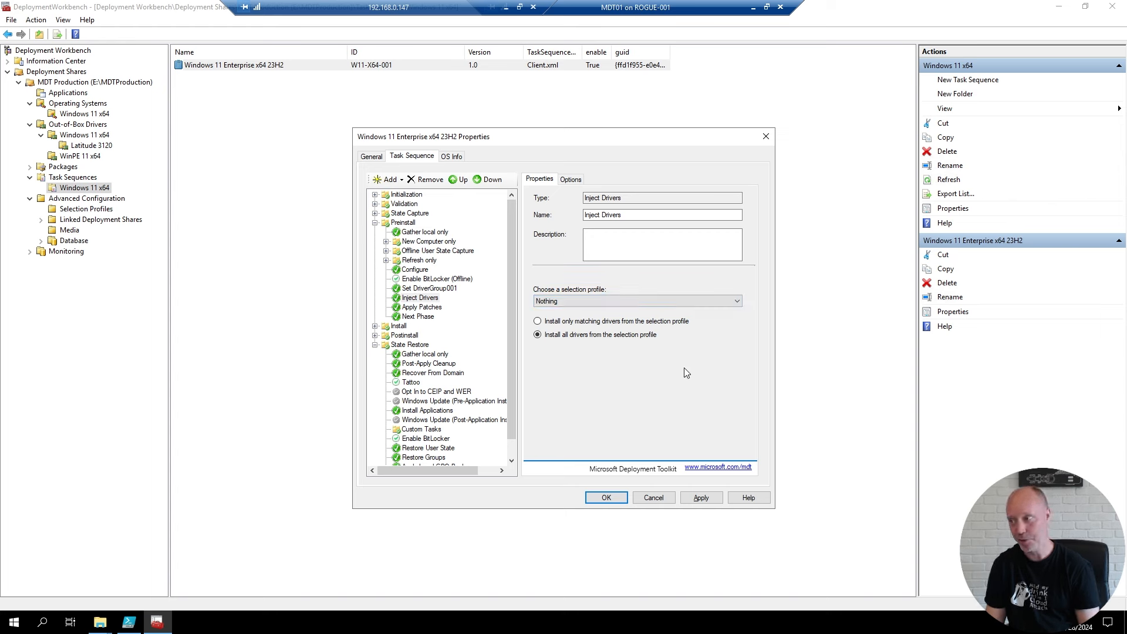
- Review the Set DriverGroup001 variable value against the Latitude 3120 driver folder and save the task sequence changes
left_click(423, 292)
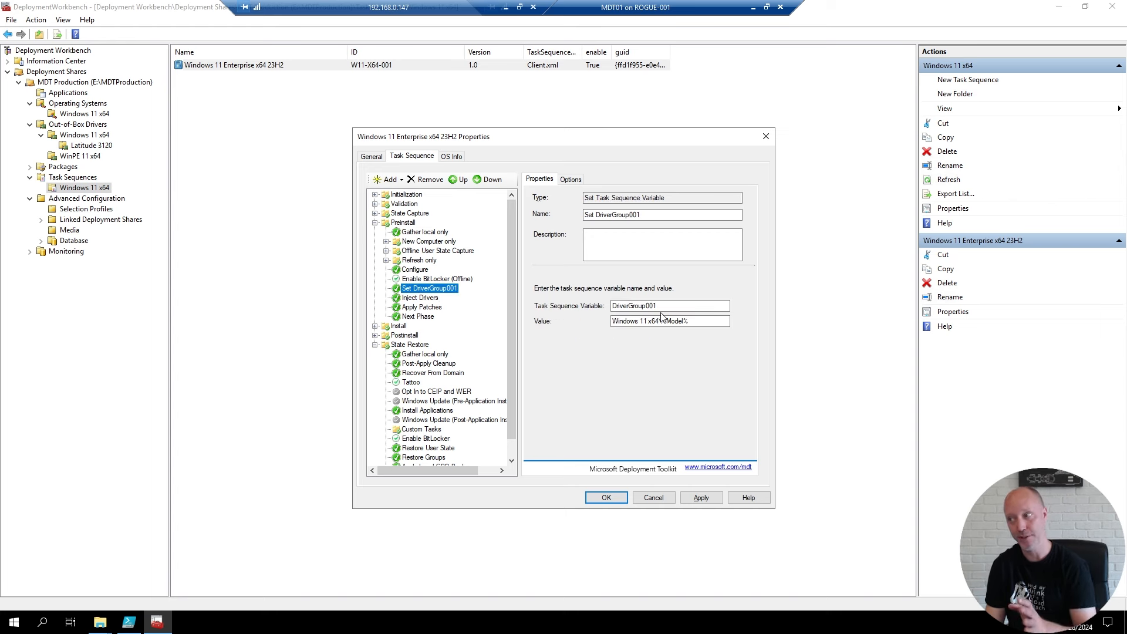
left_click_drag(687, 321, 631, 374)
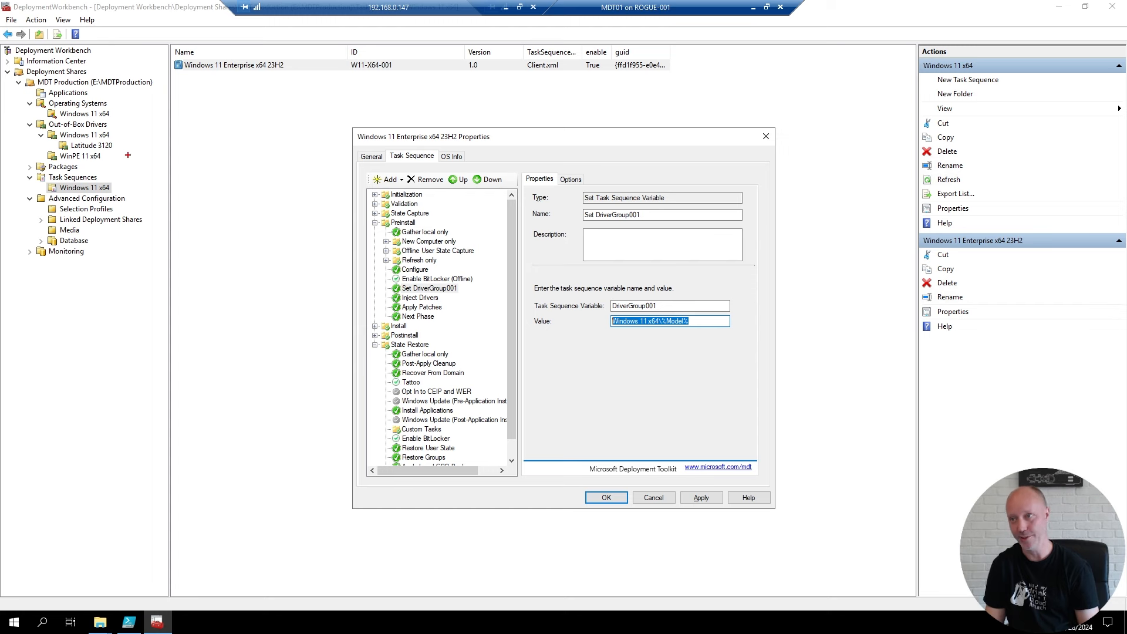
left_click_drag(116, 143, 189, 135)
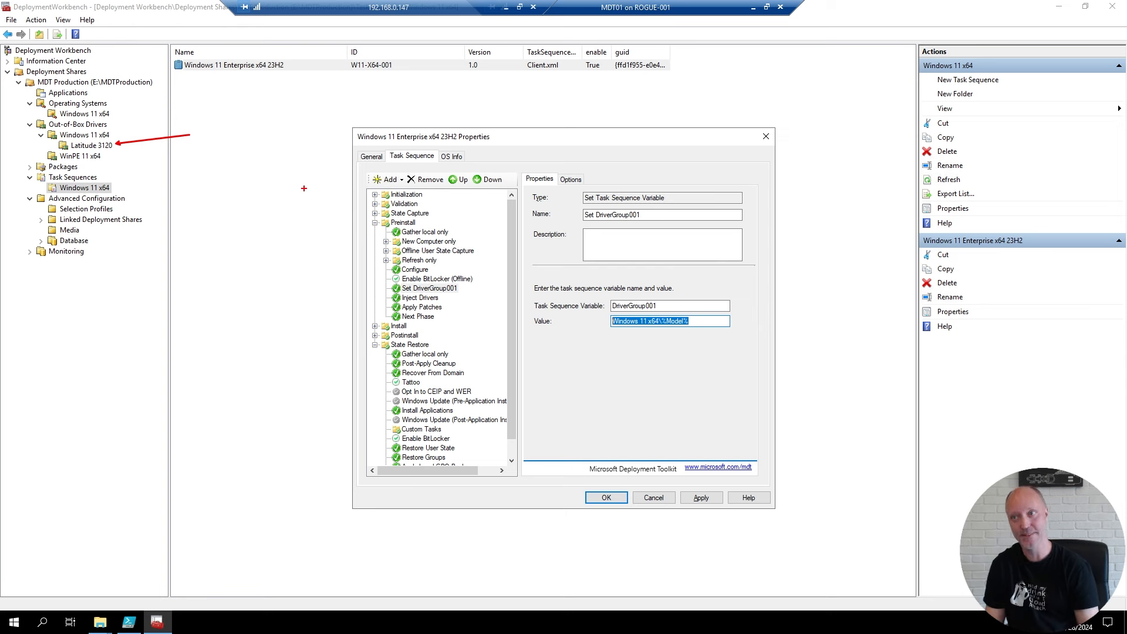
key("Escape")
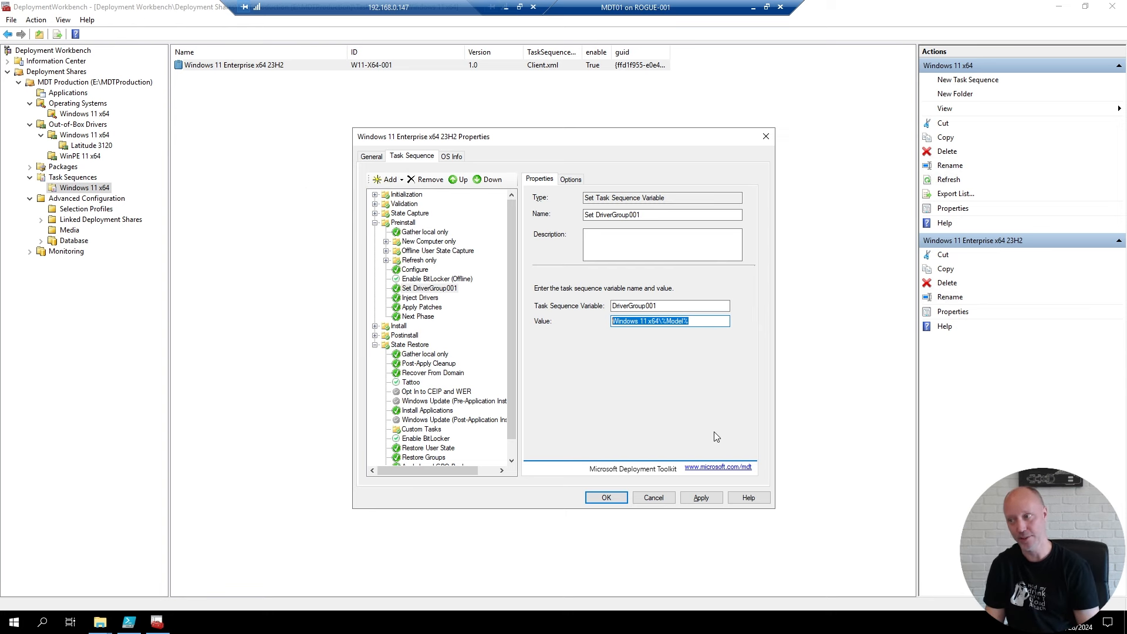
left_click(608, 498)
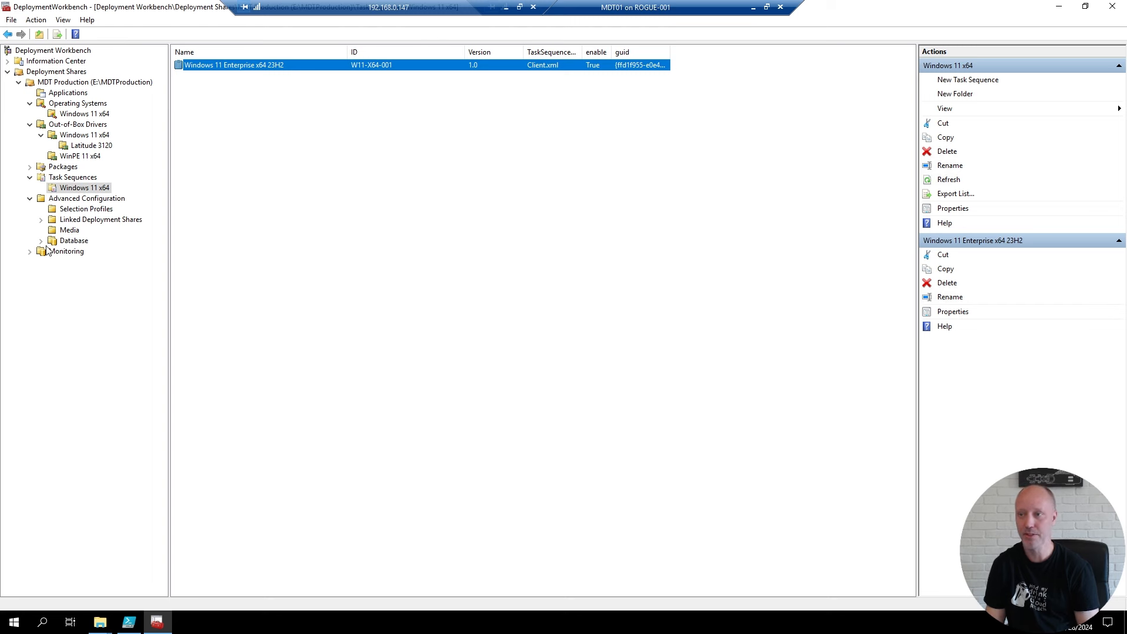
- Update the media content of MEDIA001 under Advanced Configuration and close the completed wizard
left_click(69, 230)
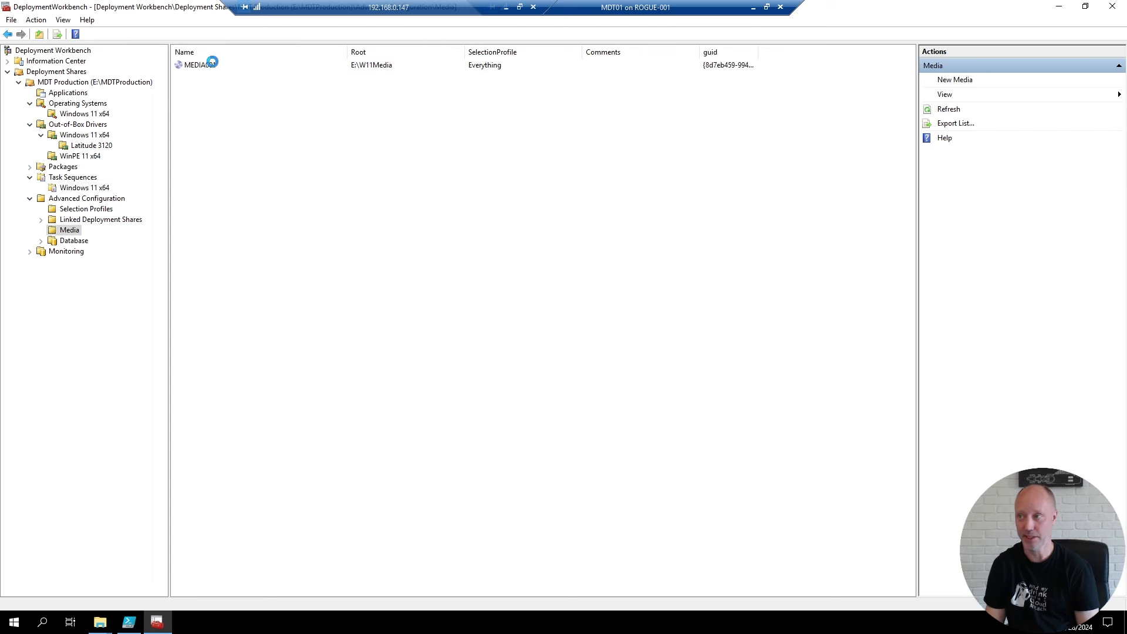
right_click(213, 63)
left_click(240, 71)
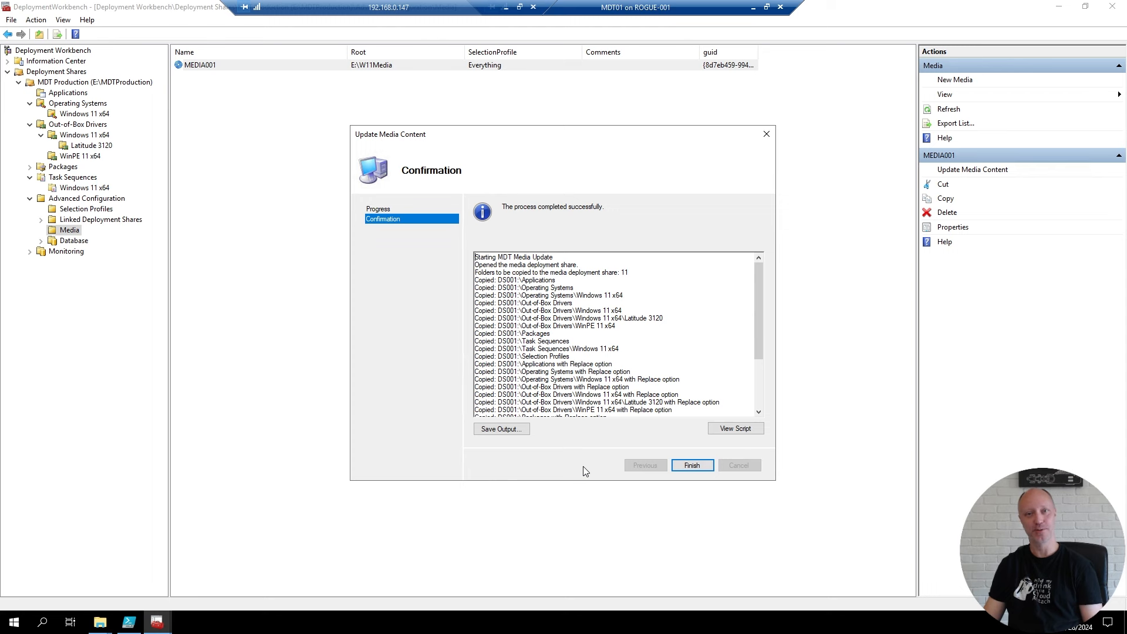
left_click(691, 465)
- Set SkipApplications to NO in the rules of MEDIA001 and save the media properties
right_click(207, 65)
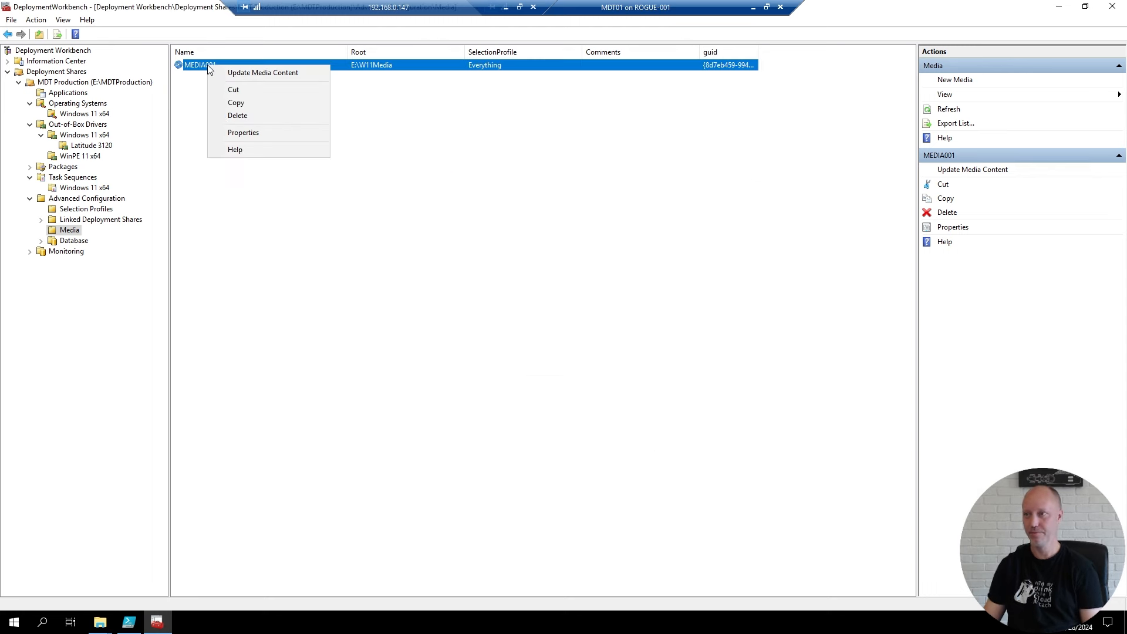
left_click(239, 134)
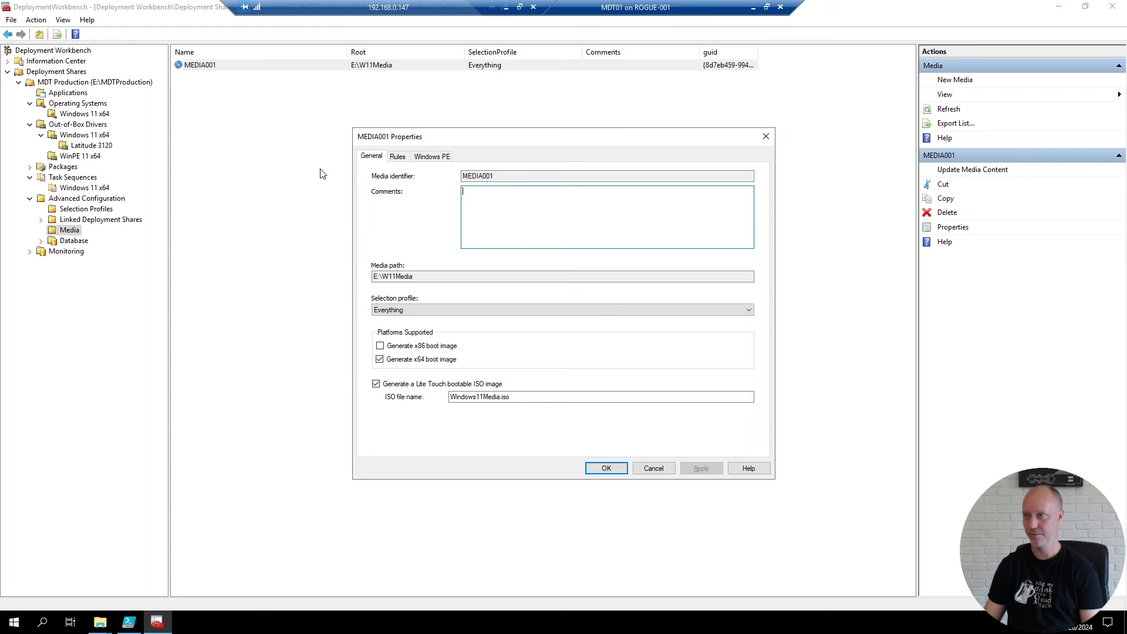
left_click(397, 156)
left_click(457, 289)
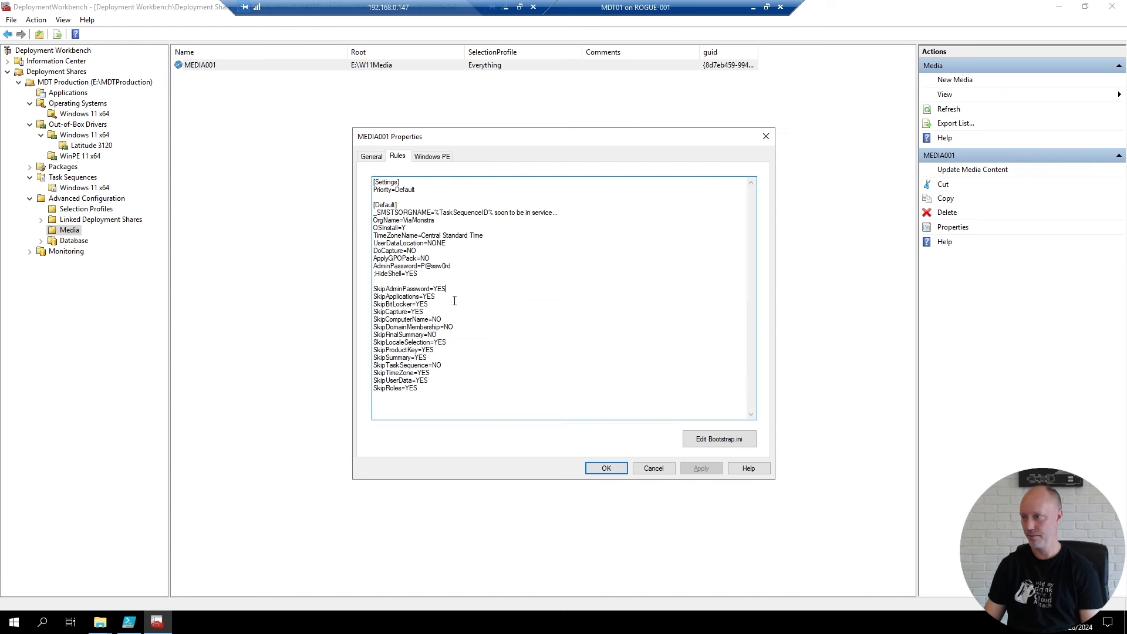
key("Down")
key("BackSpace")
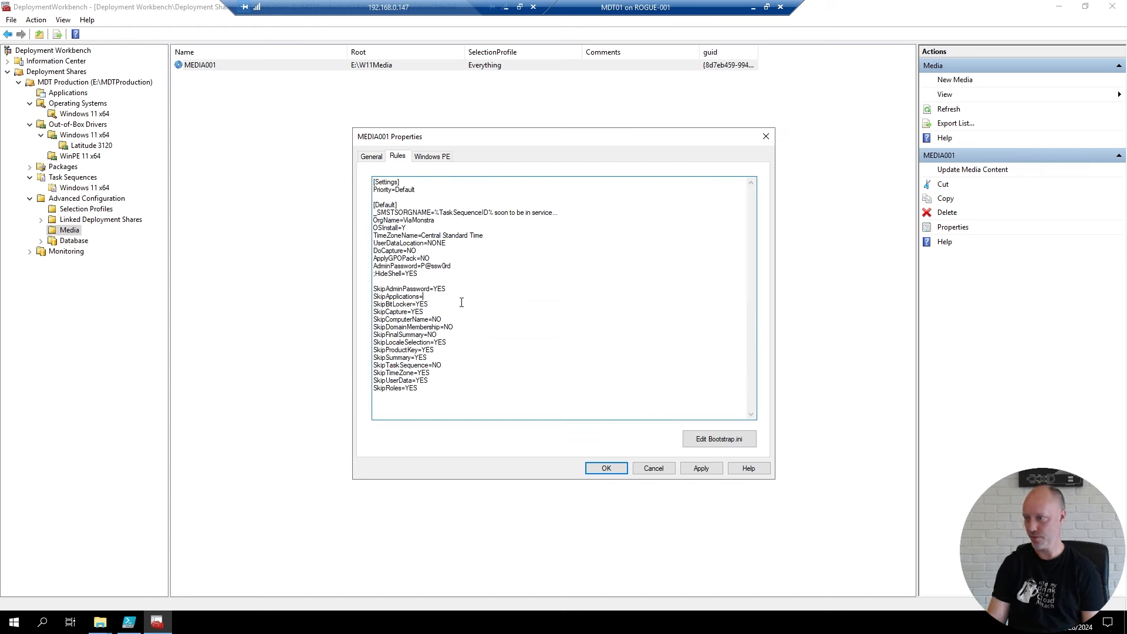
type("NO")
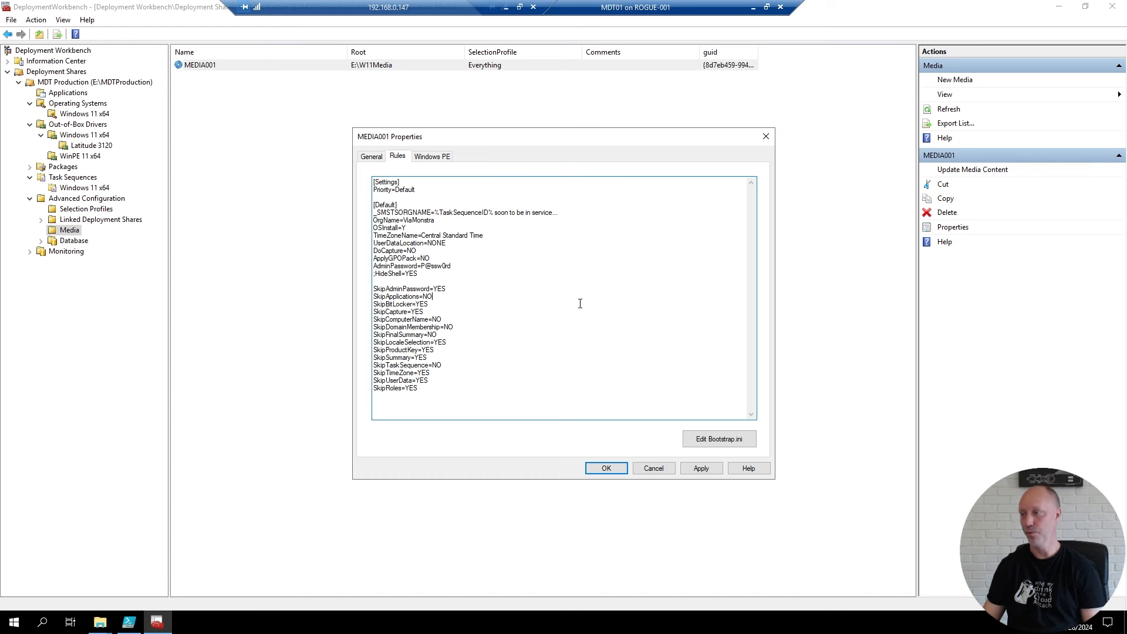
left_click(606, 469)
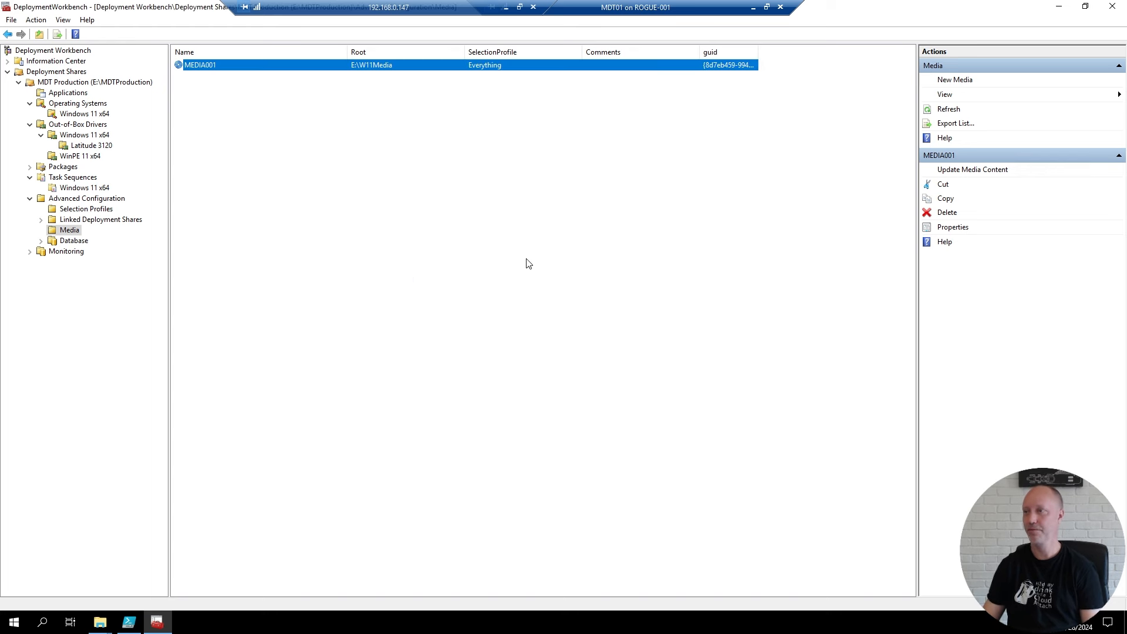
- Regenerate the MEDIA001 content with the changed rules and close the update wizard
right_click(210, 68)
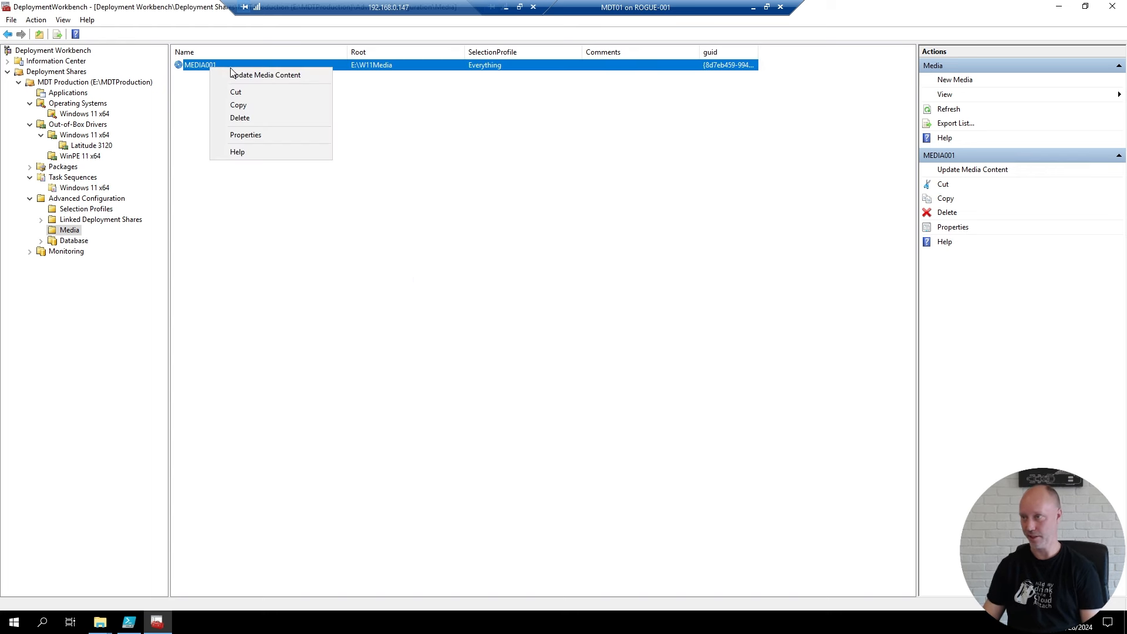
left_click(234, 74)
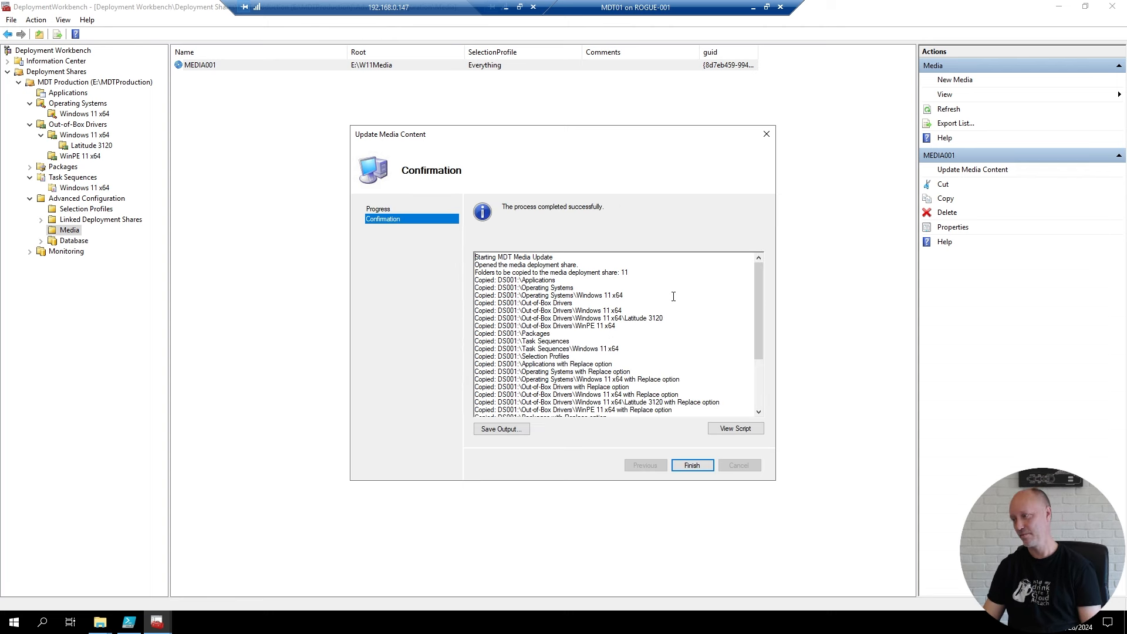
left_click(686, 465)
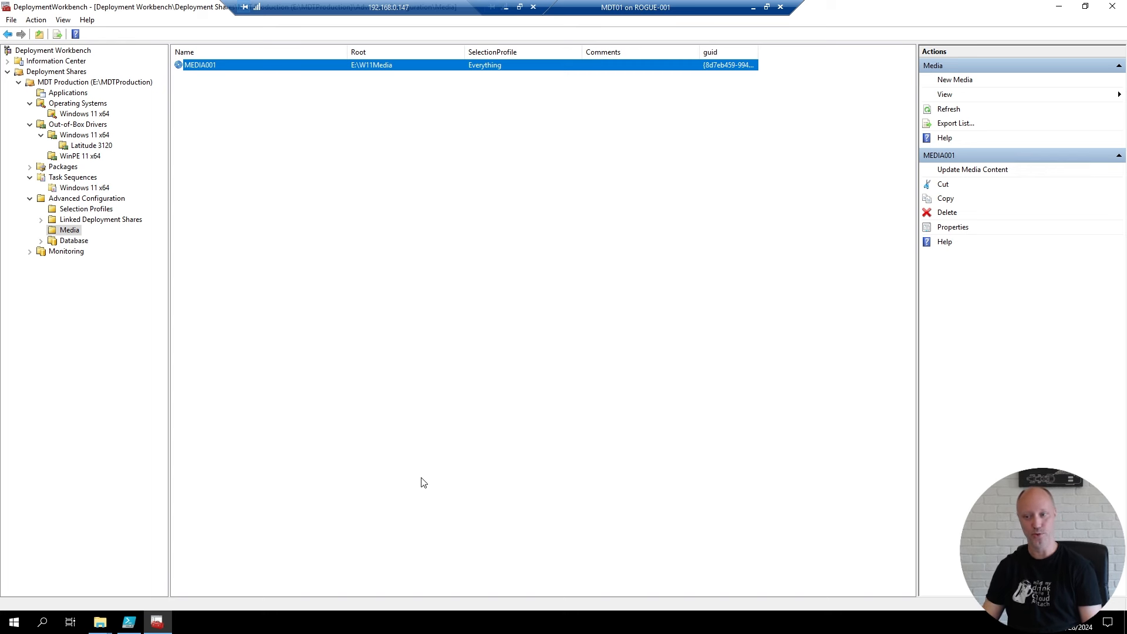
left_click(418, 422)
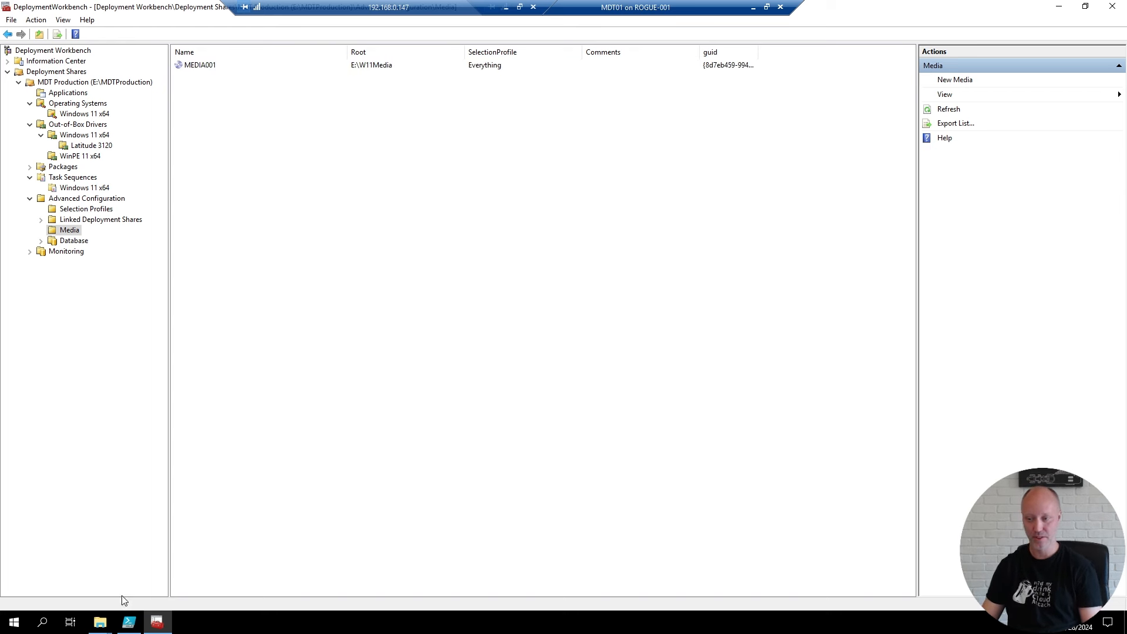
- Switch to File Explorer, go to the E:\W11Media folder and copy Windows11Media.iso
left_click(109, 626)
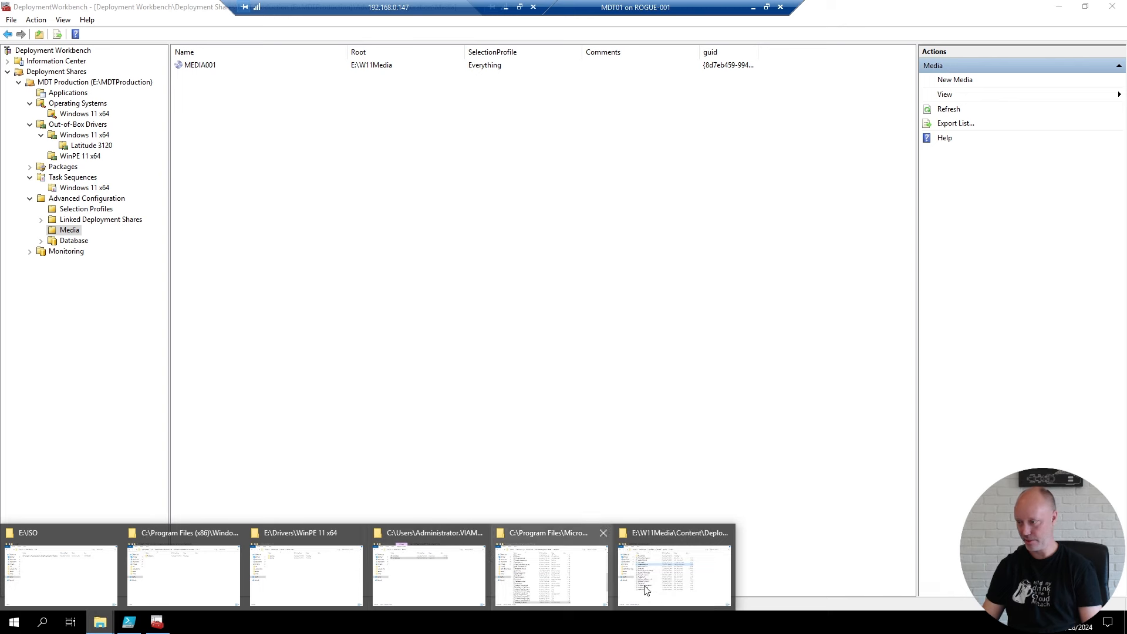
left_click(661, 588)
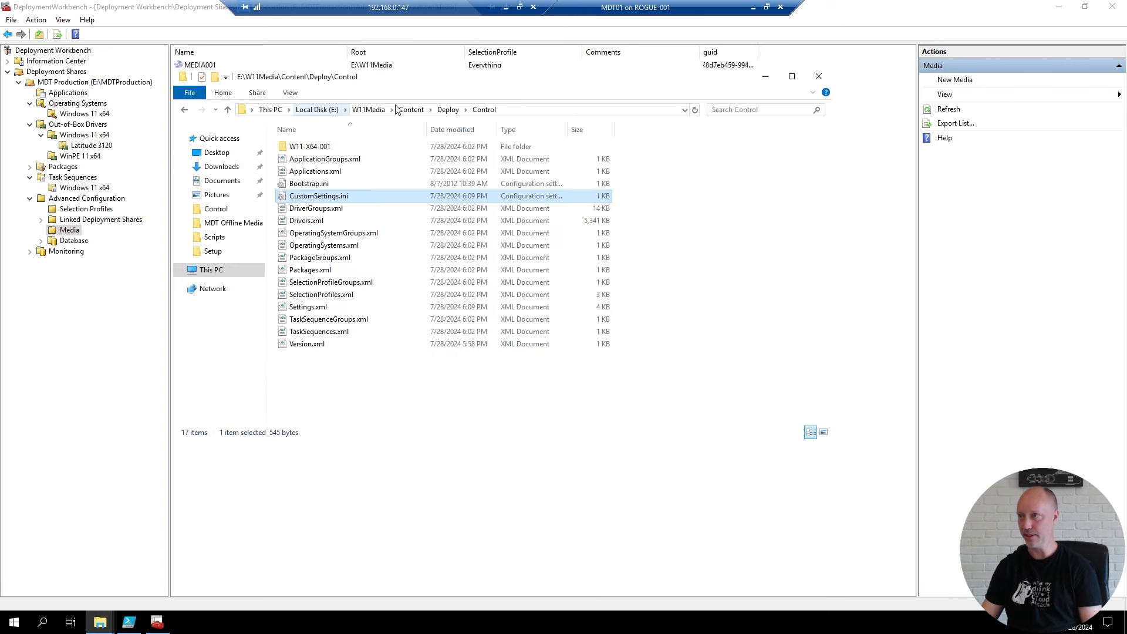
left_click(368, 111)
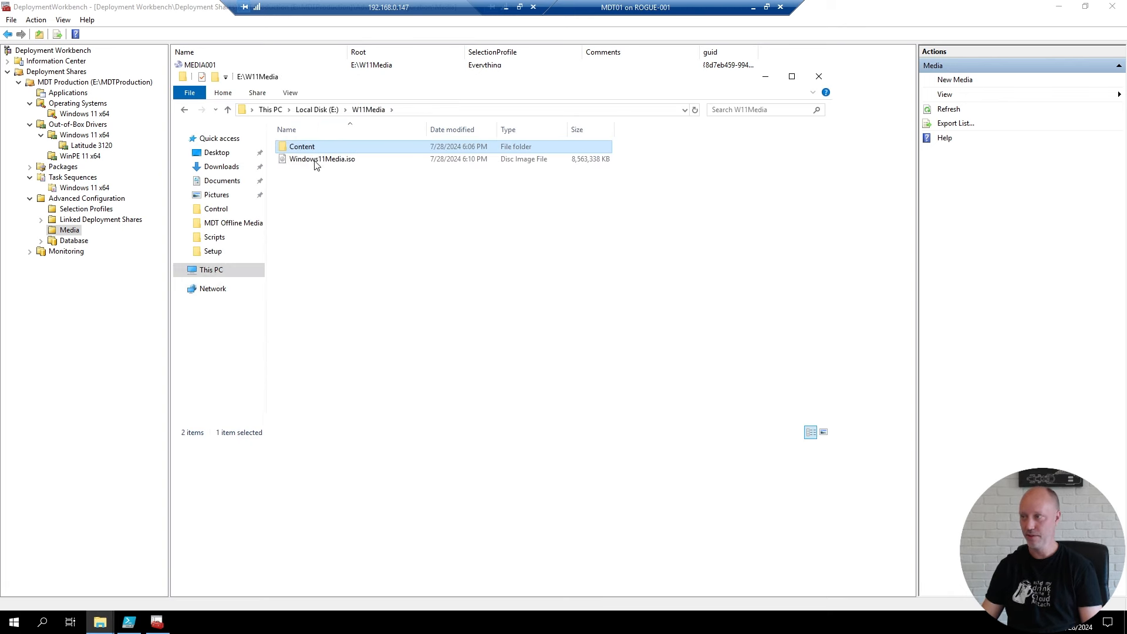
left_click(315, 161)
- Open the ISO folder on \\rogue-001\c$ and paste Windows11Media.iso into it
key("super+r")
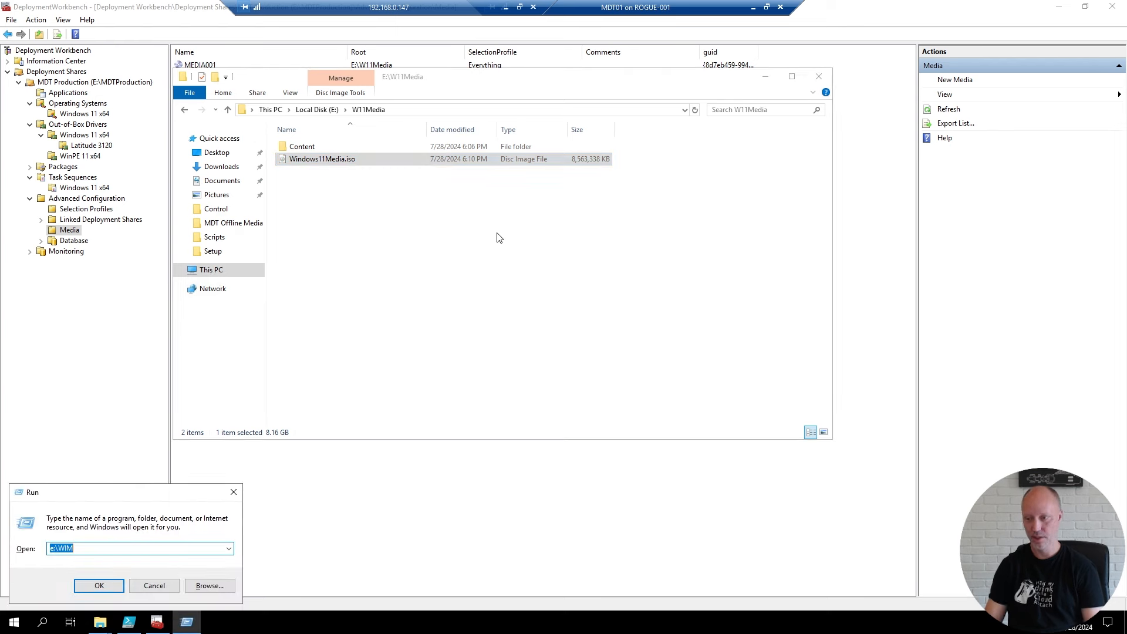
type("\\\\")
key("Down")
key("Down")
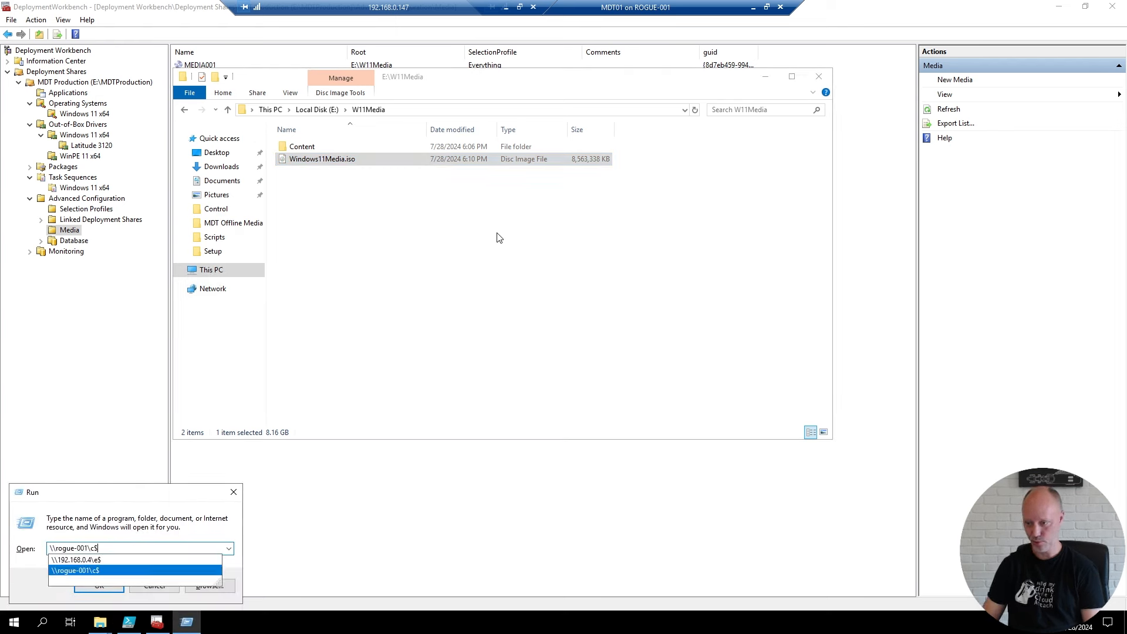
key("Return")
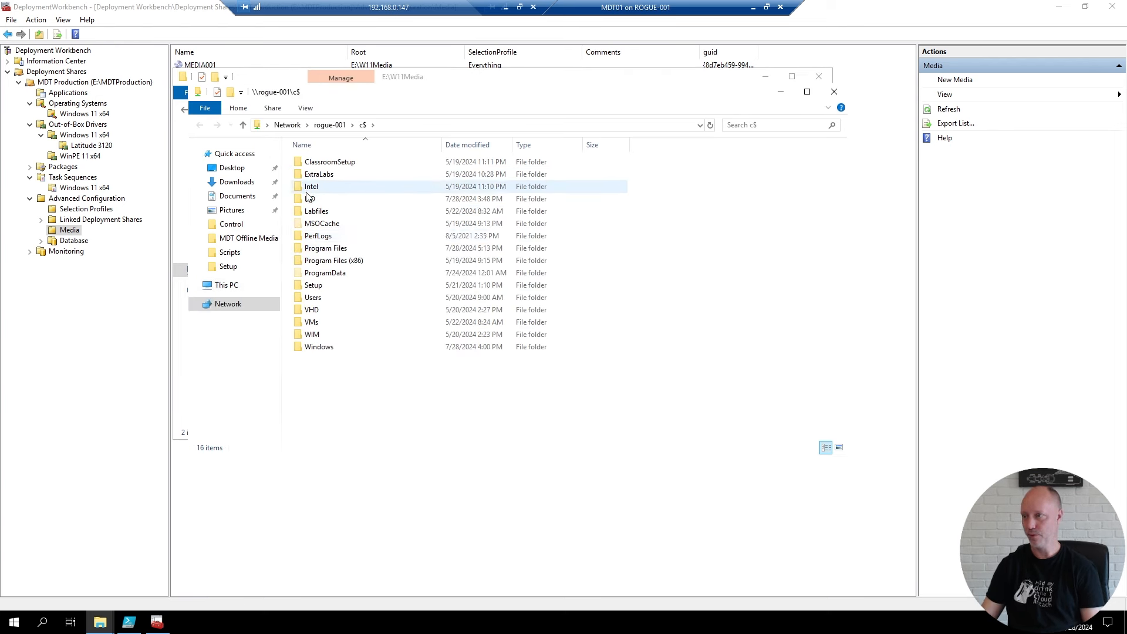
left_click(310, 200)
double_click(312, 200)
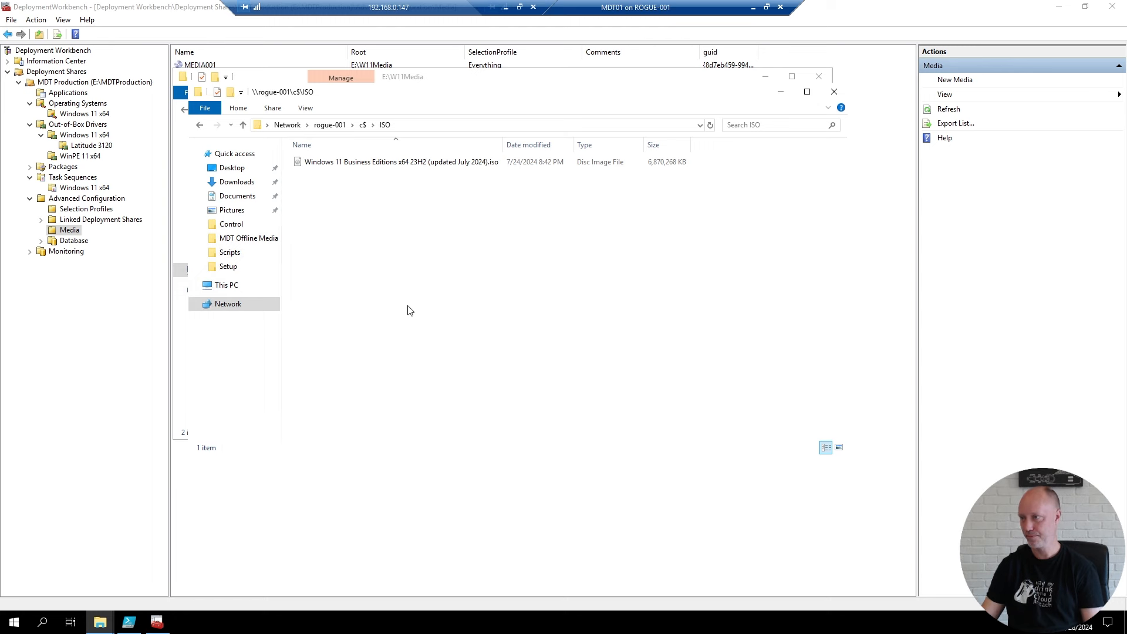
key("ctrl+v")
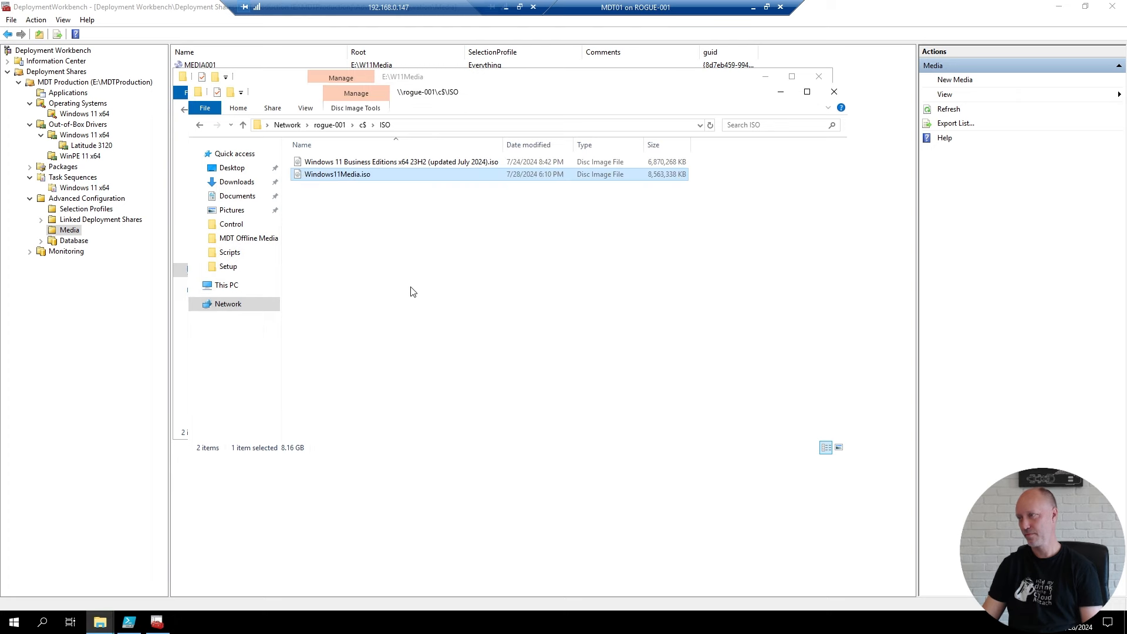
left_click(557, 353)
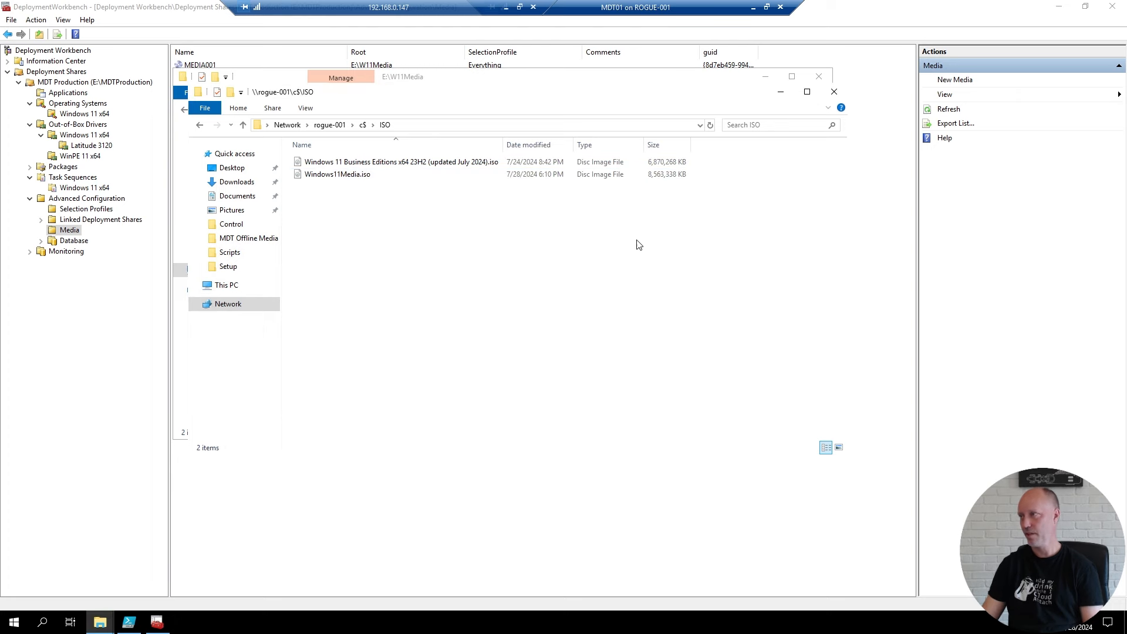
- Switch to Hyper-V Manager and begin a new virtual machine named W11-TEST01, stored in the custom location C:\VMs
left_click(755, 7)
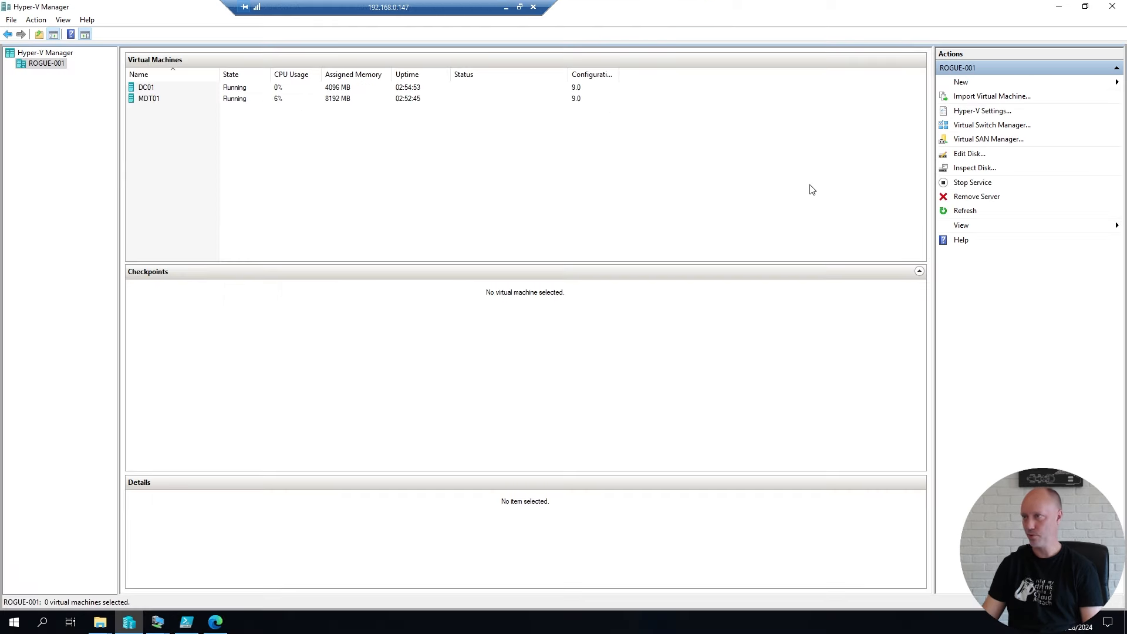
left_click(961, 83)
left_click(1049, 86)
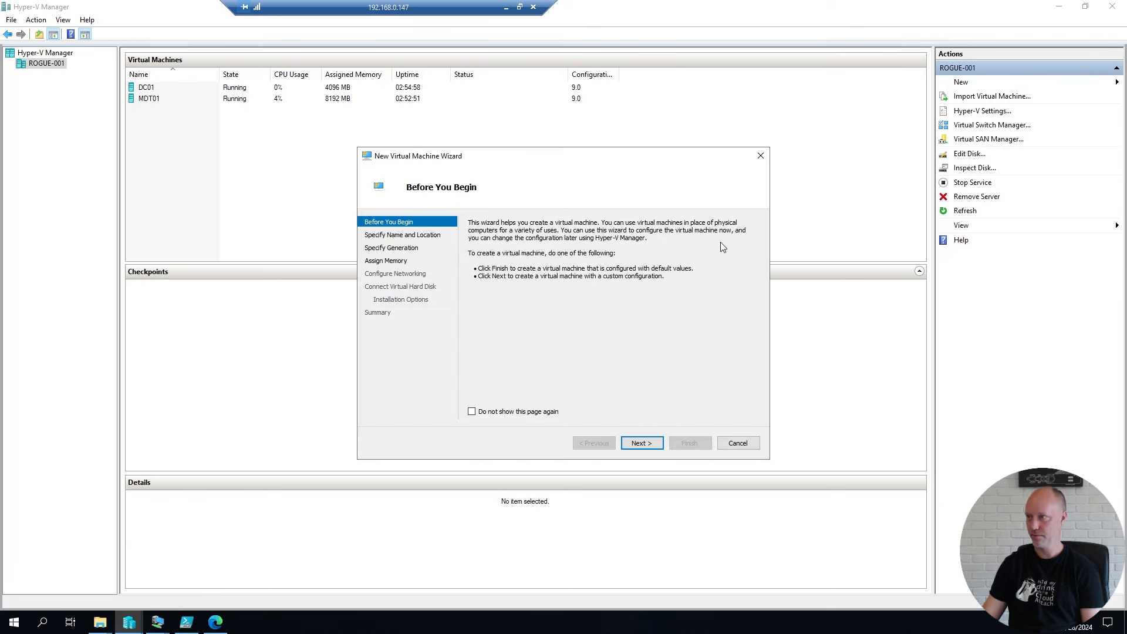
key("Return")
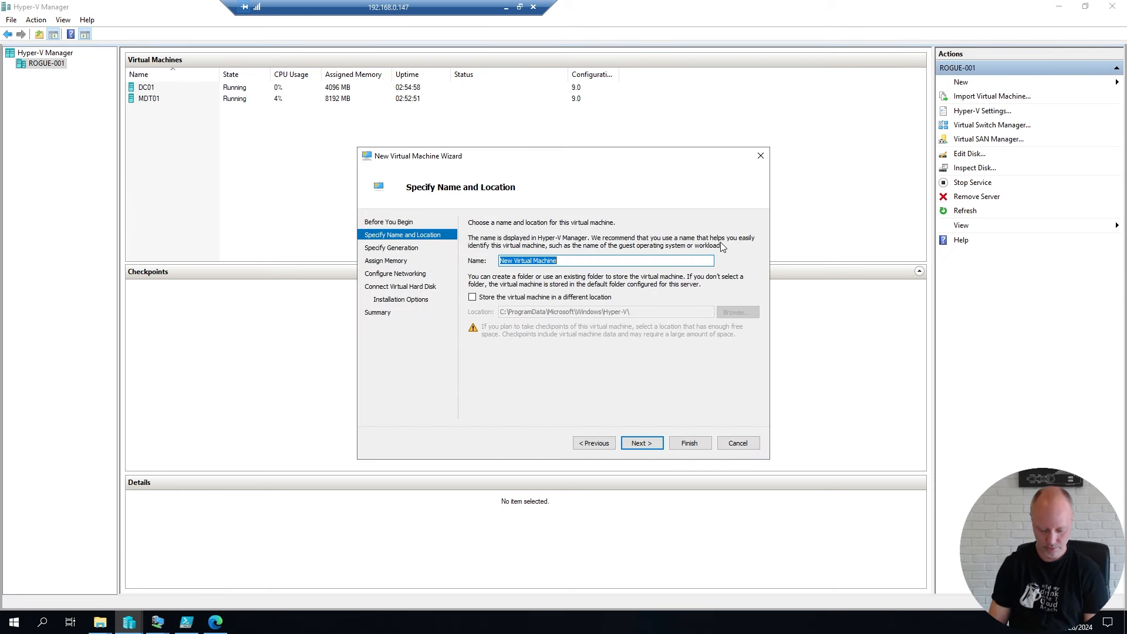
type("W11-")
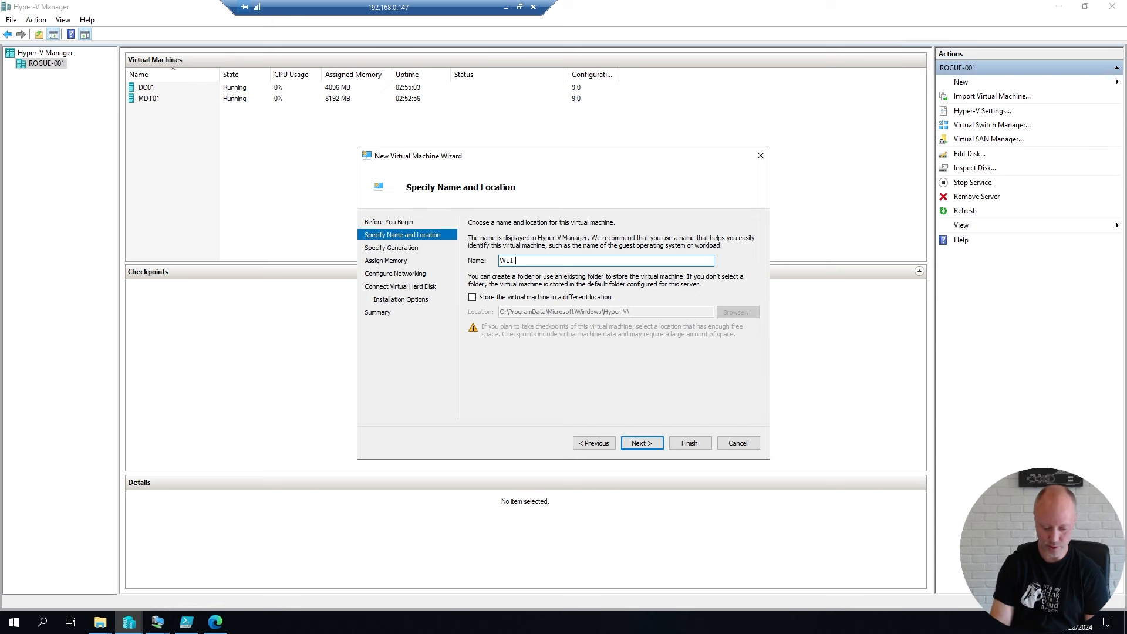
type("TEST01")
key("Tab")
key("space")
key("Tab")
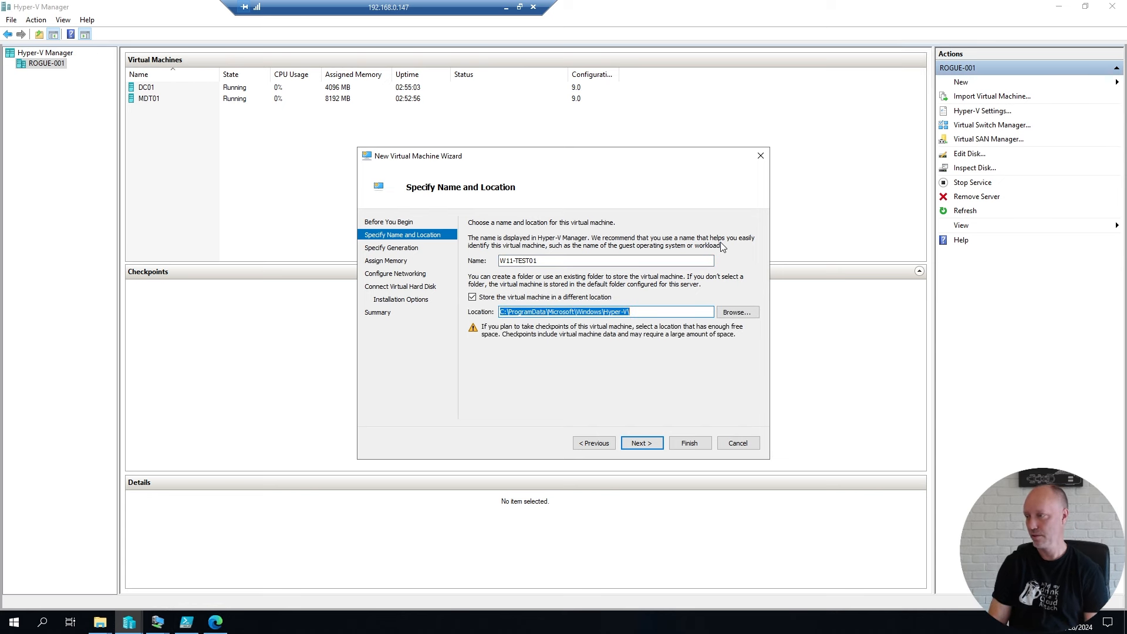
type("C:\\")
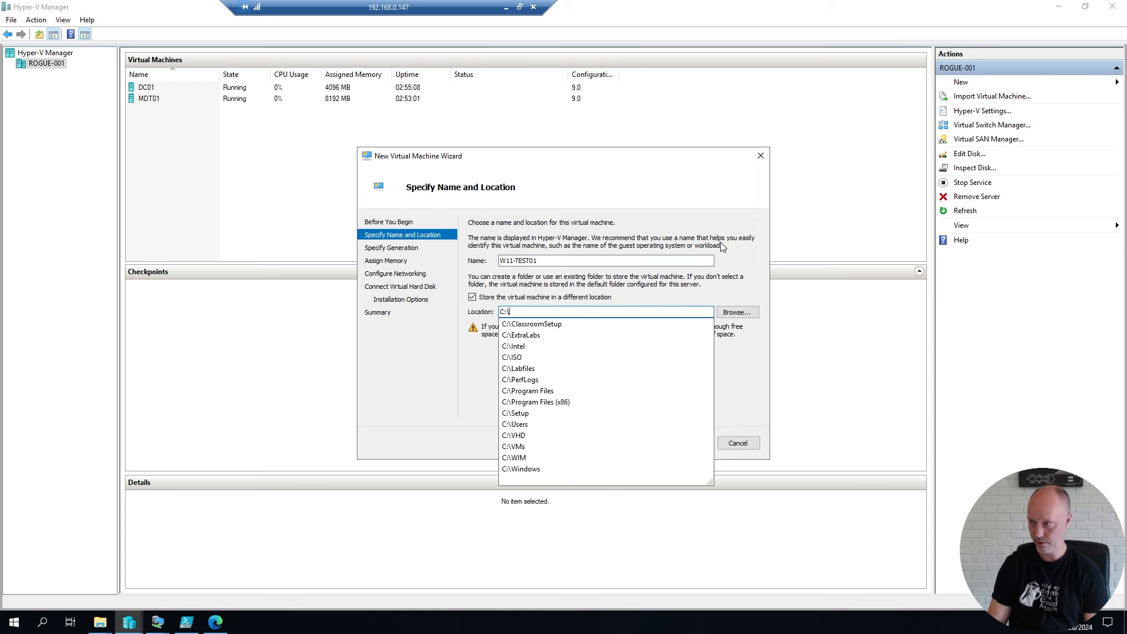
type("VMs")
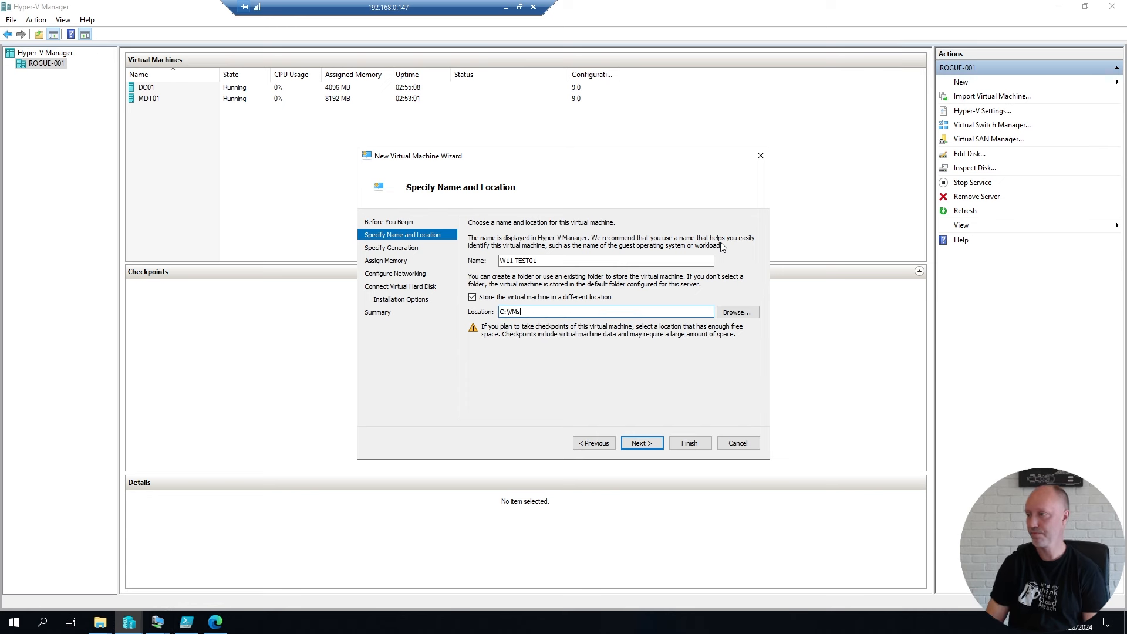
key("Return")
- Make the new virtual machine Generation 2 with 4096 MB of startup memory and the Internal network connection
key("Down")
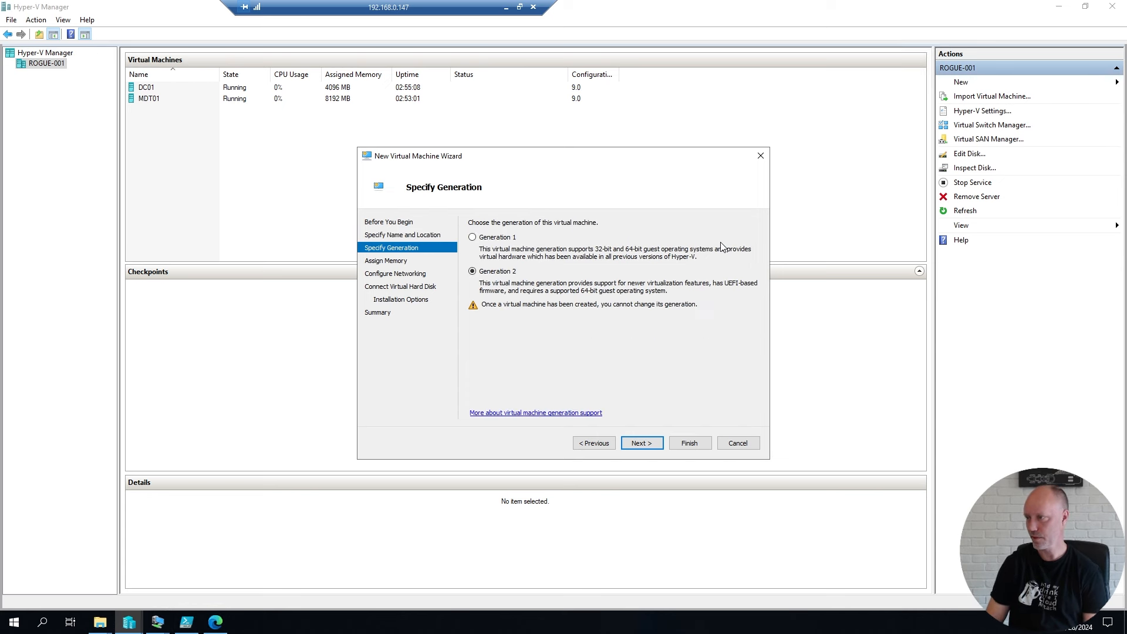
key("Return")
type("4096")
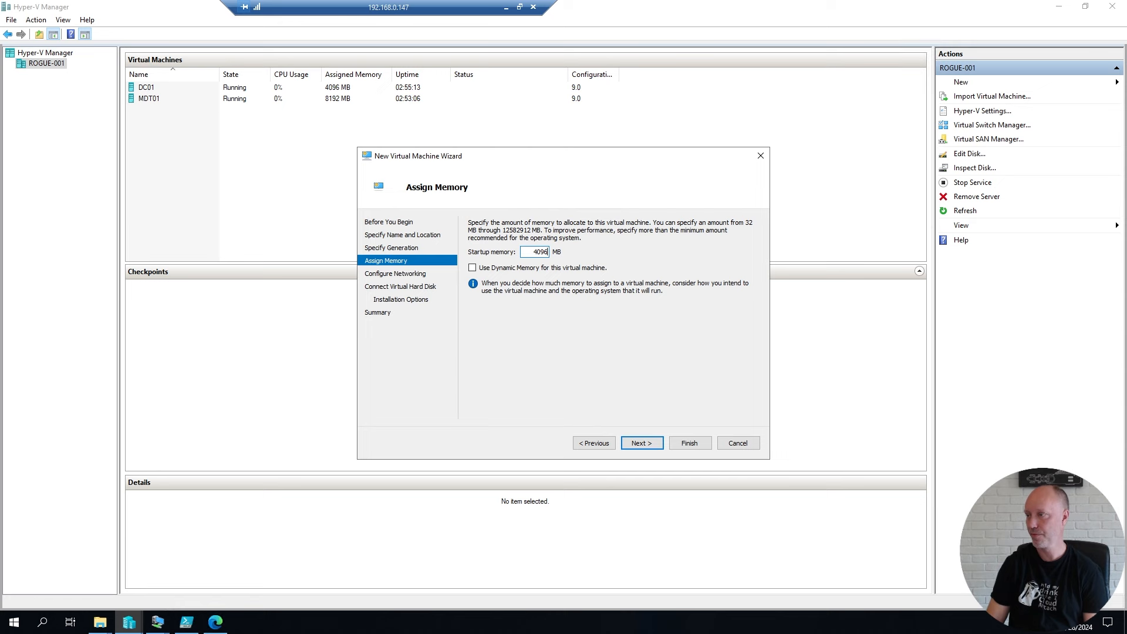
key("Return")
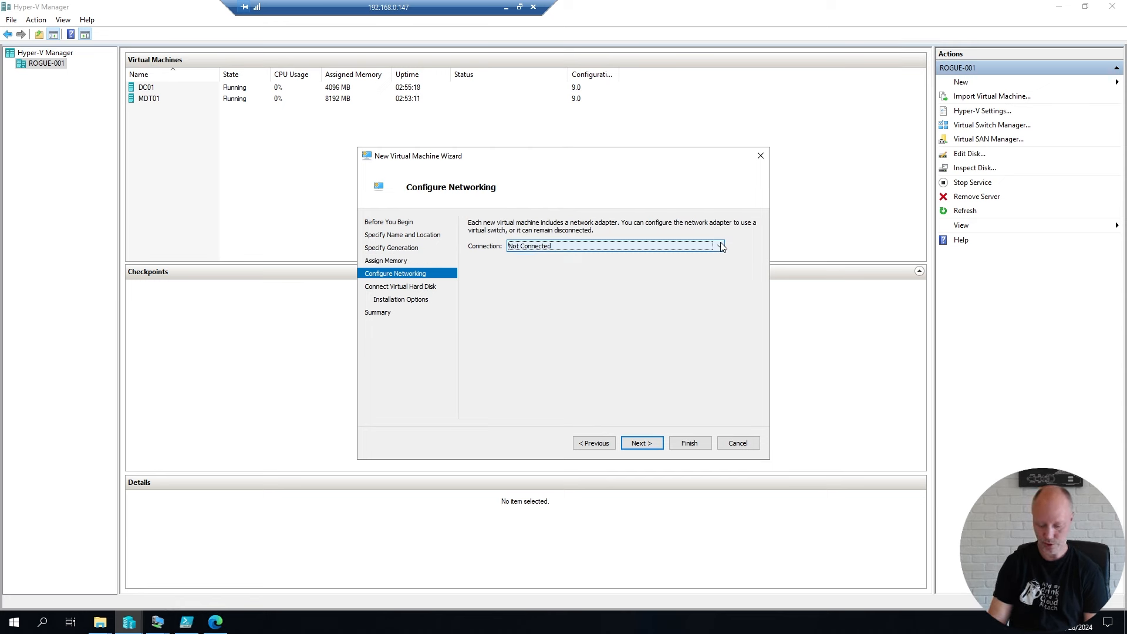
key("Down")
key("Return")
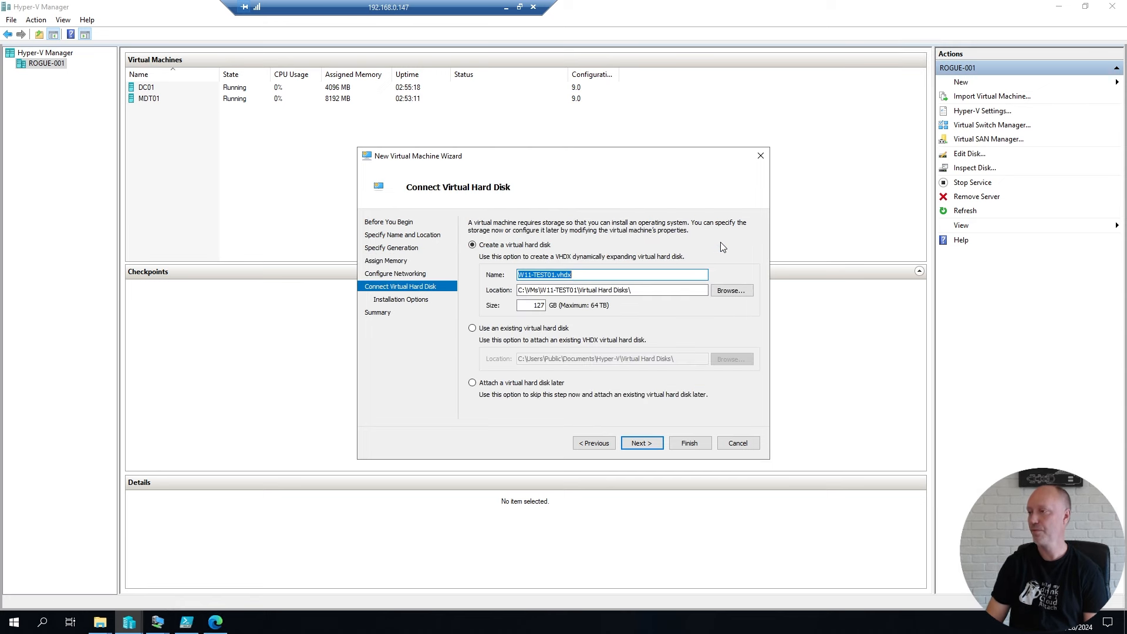
- Set the size of the new virtual hard disk W11-TEST01.vhdx to 200 GB
double_click(532, 304)
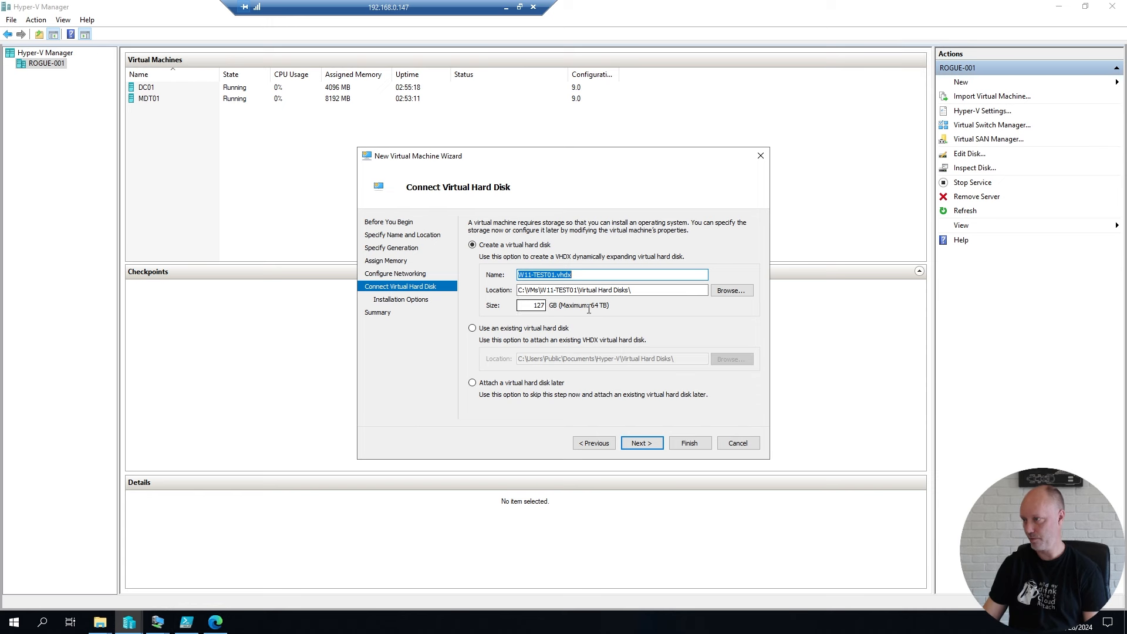
type("200")
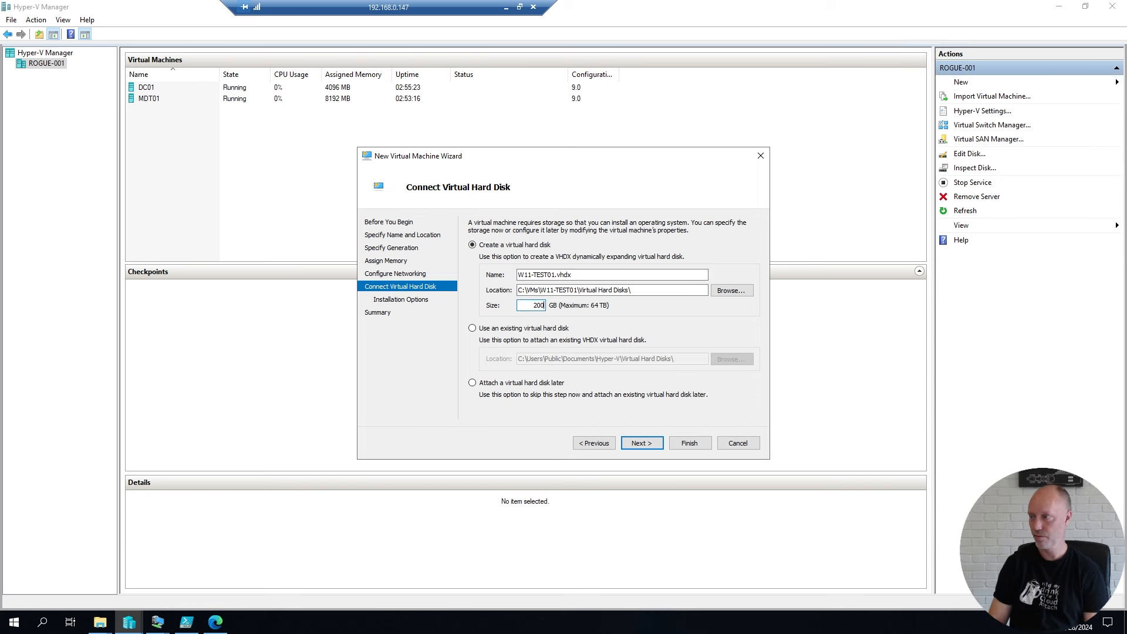
key("Return")
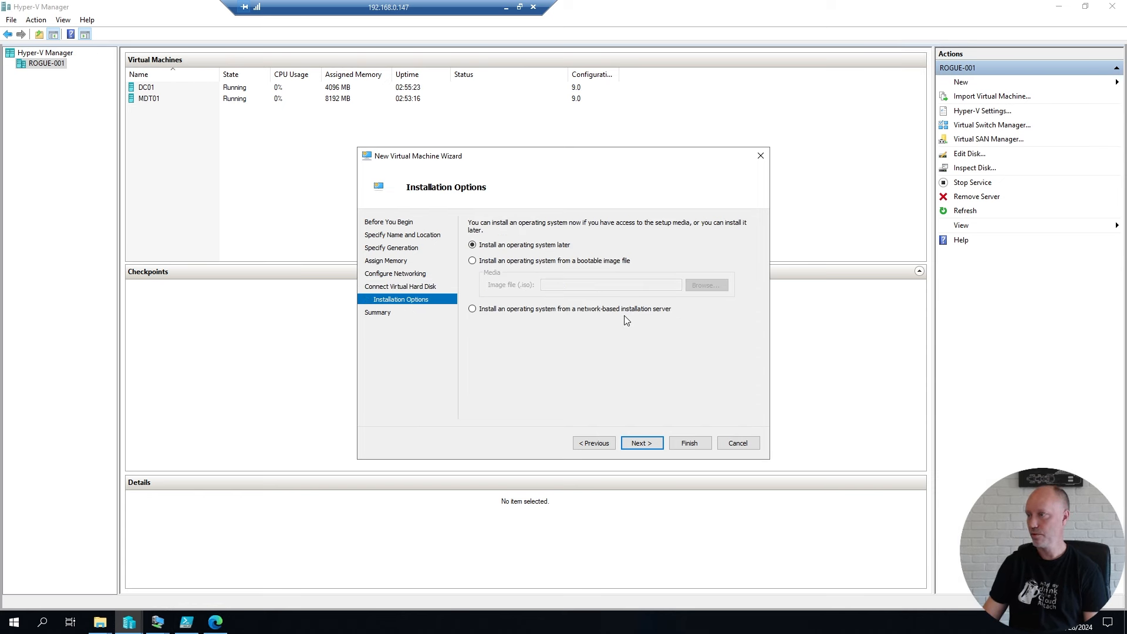
- Choose C:\ISO\Windows11Media.iso as the bootable installation image and finish creating the virtual machine
left_click(565, 262)
left_click(704, 287)
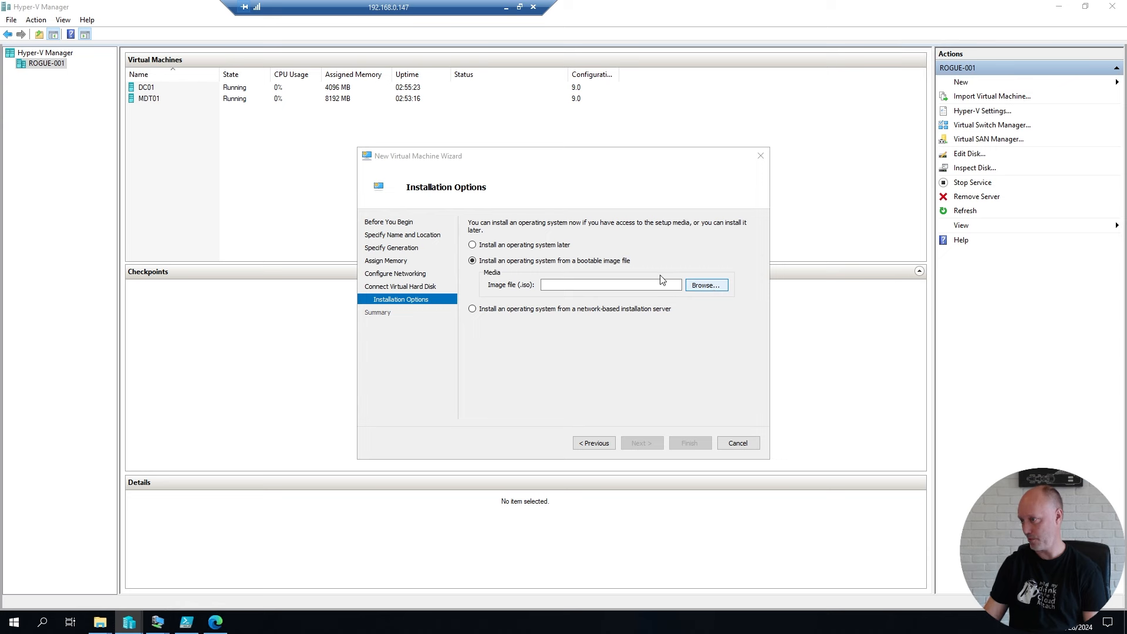
double_click(526, 384)
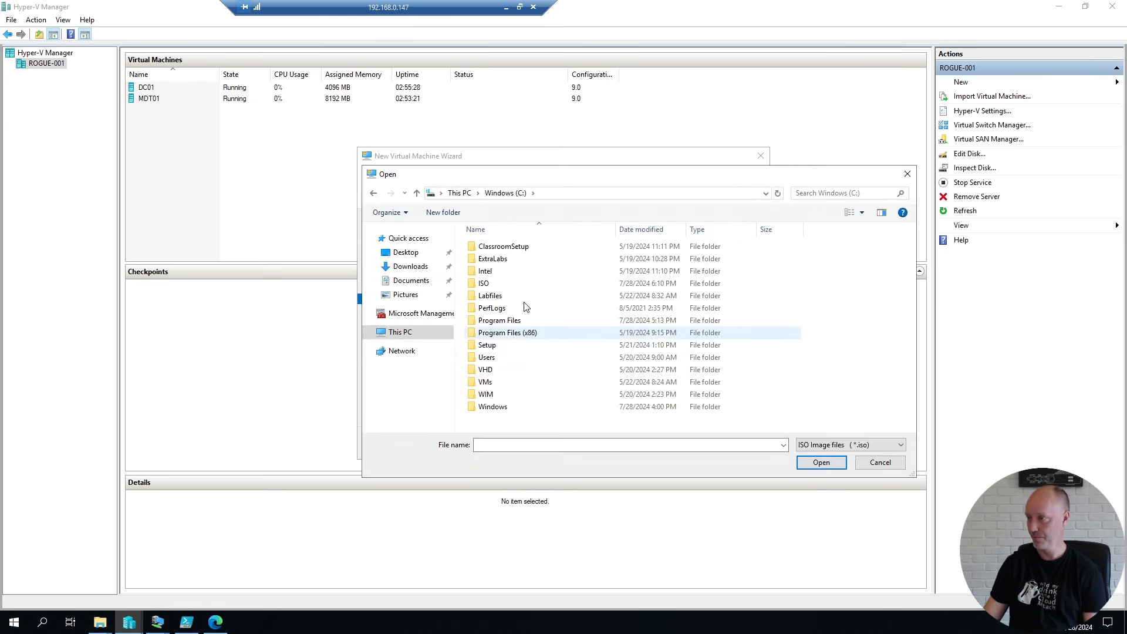
double_click(490, 284)
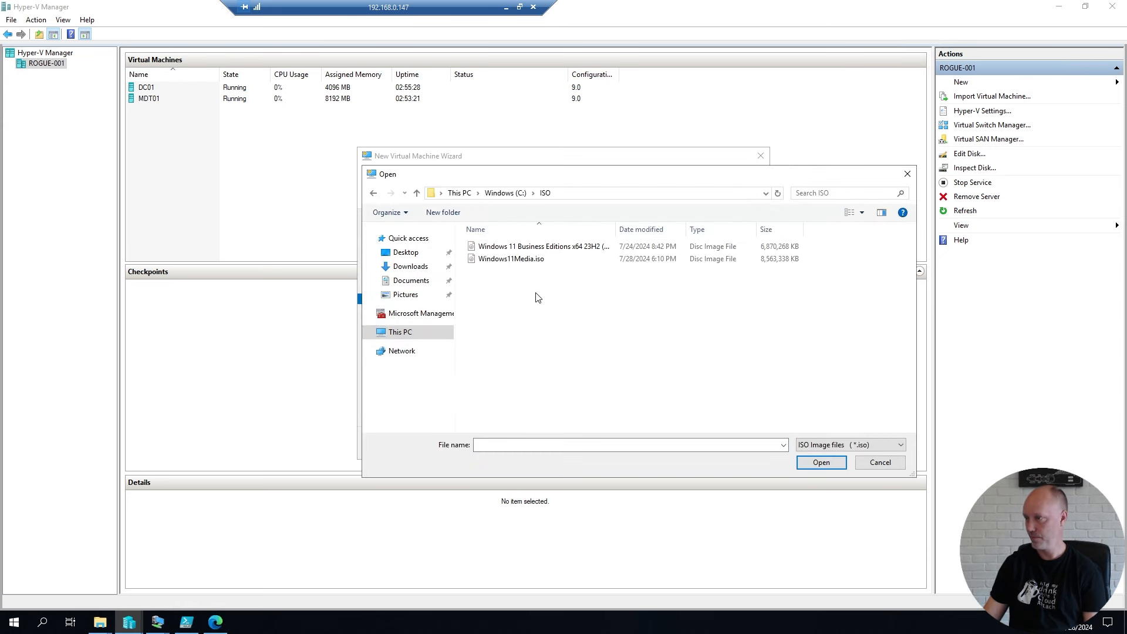
double_click(520, 259)
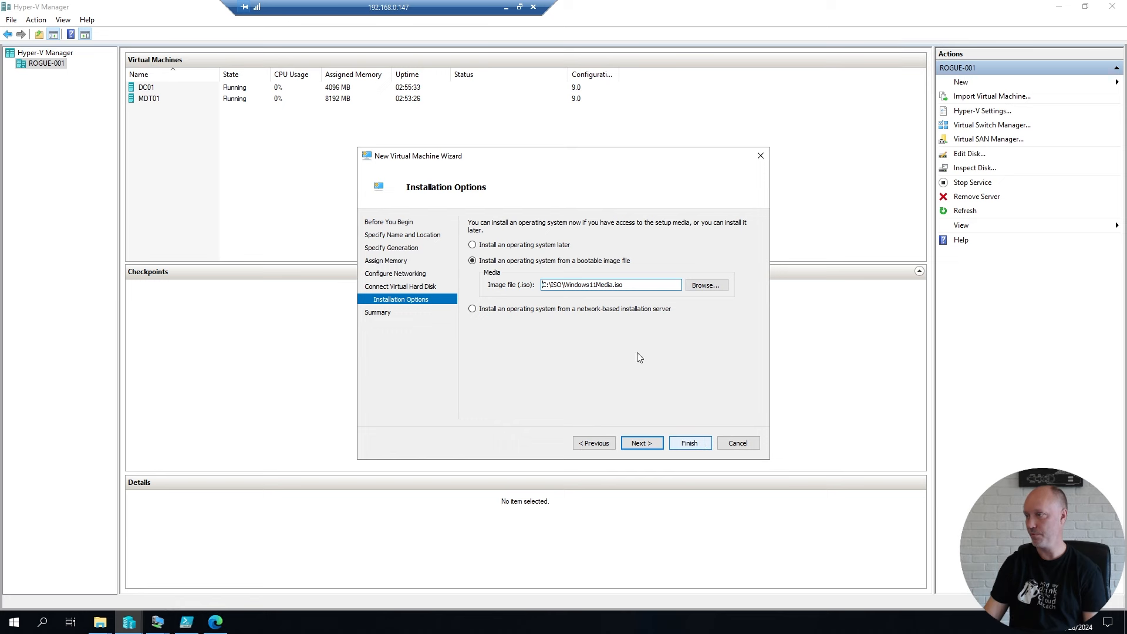
left_click(641, 443)
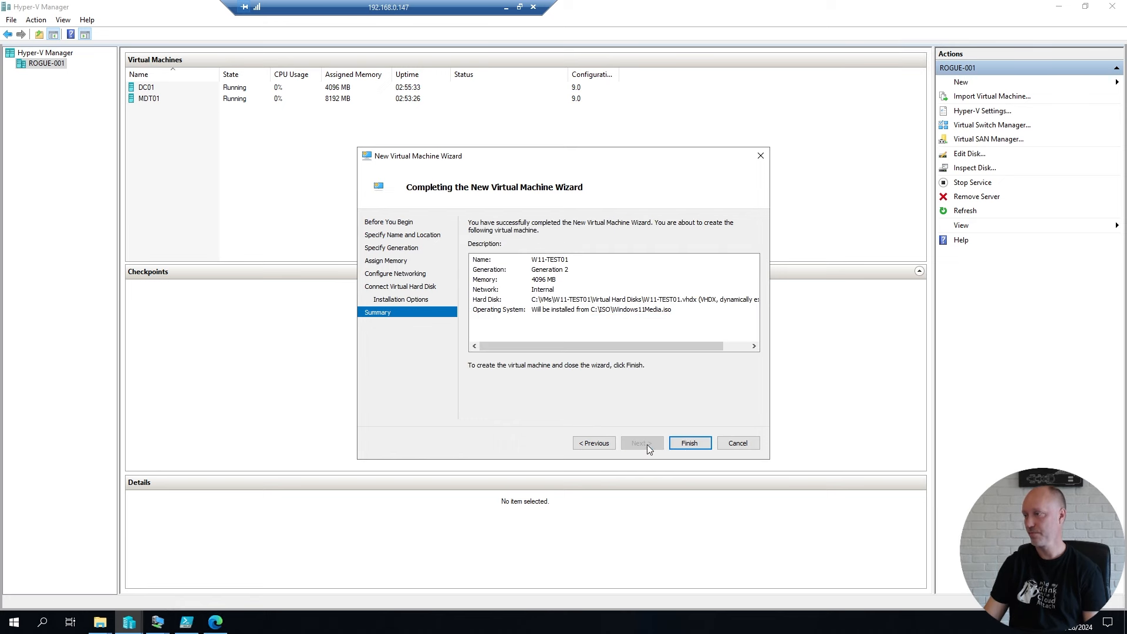
left_click(682, 446)
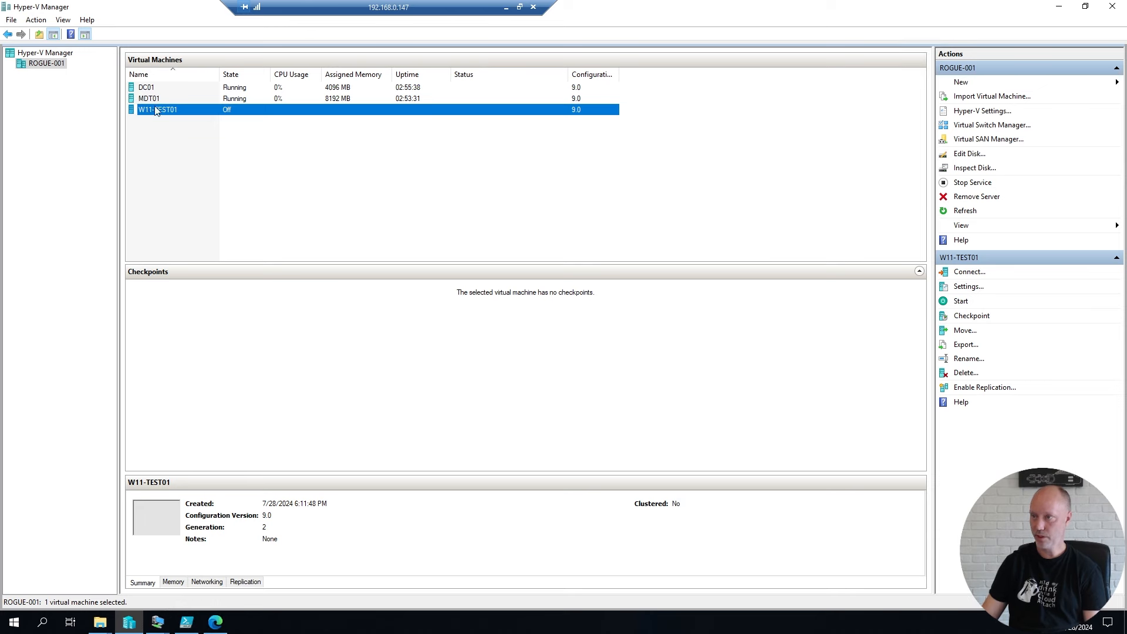
- Set the number of virtual processors of W11-TEST01 to 4 and save the settings
right_click(157, 111)
left_click(189, 129)
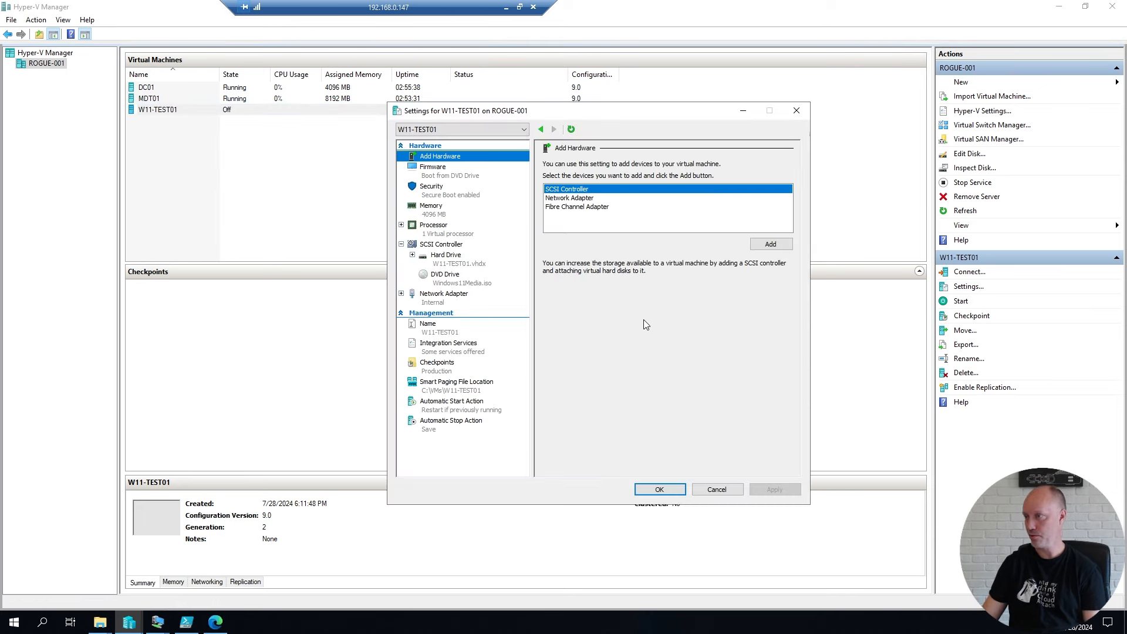
left_click(449, 231)
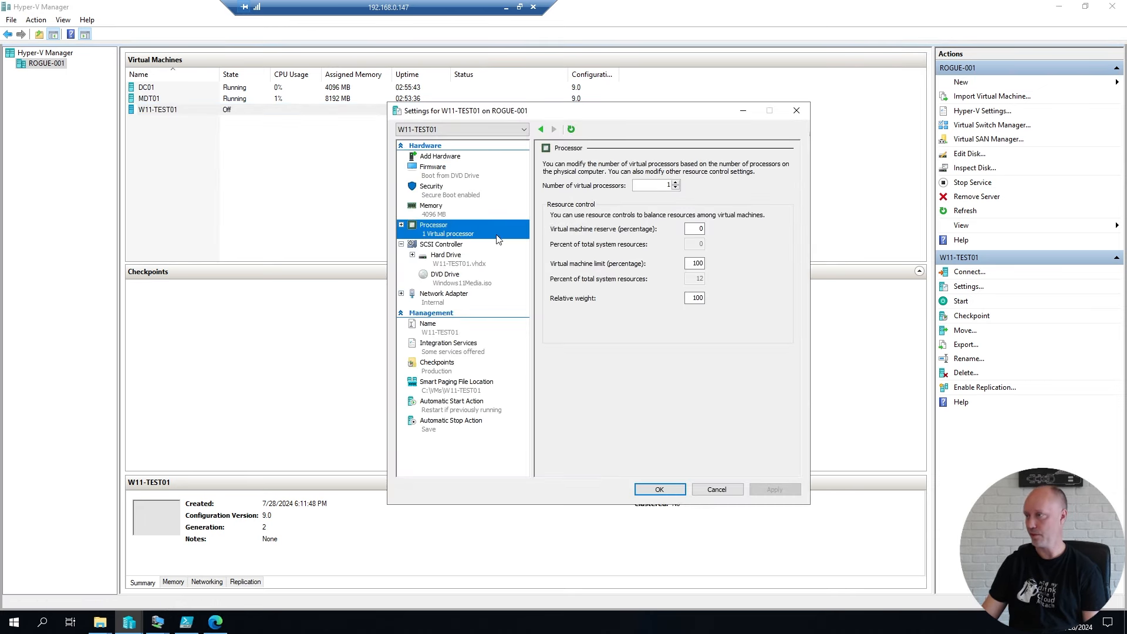
left_click(676, 182)
left_click(676, 183)
left_click(676, 182)
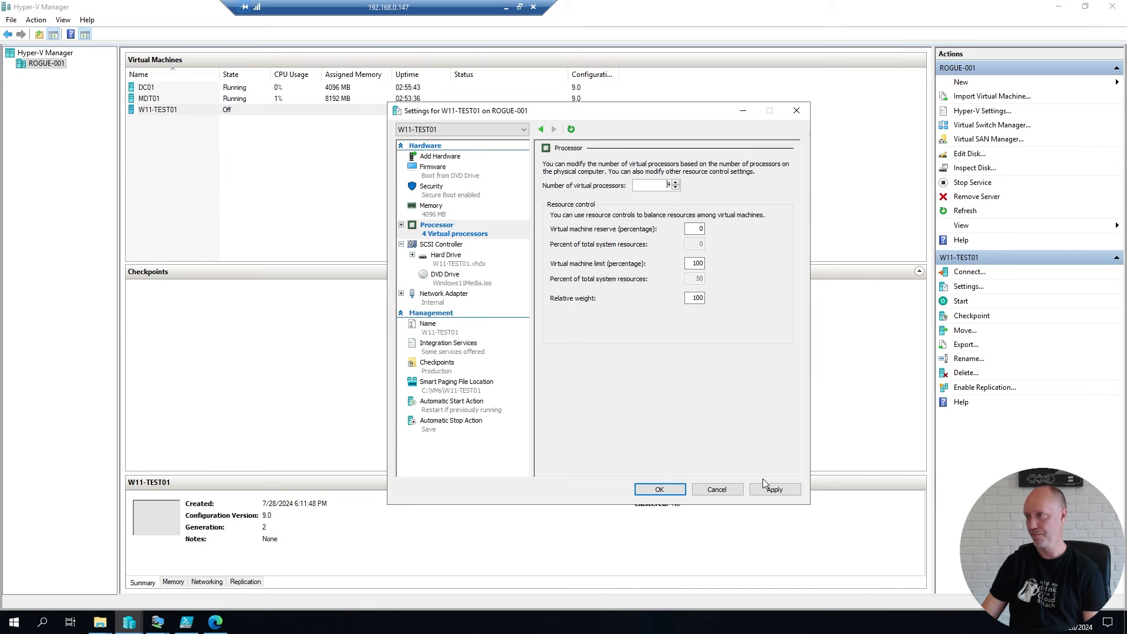
left_click(659, 489)
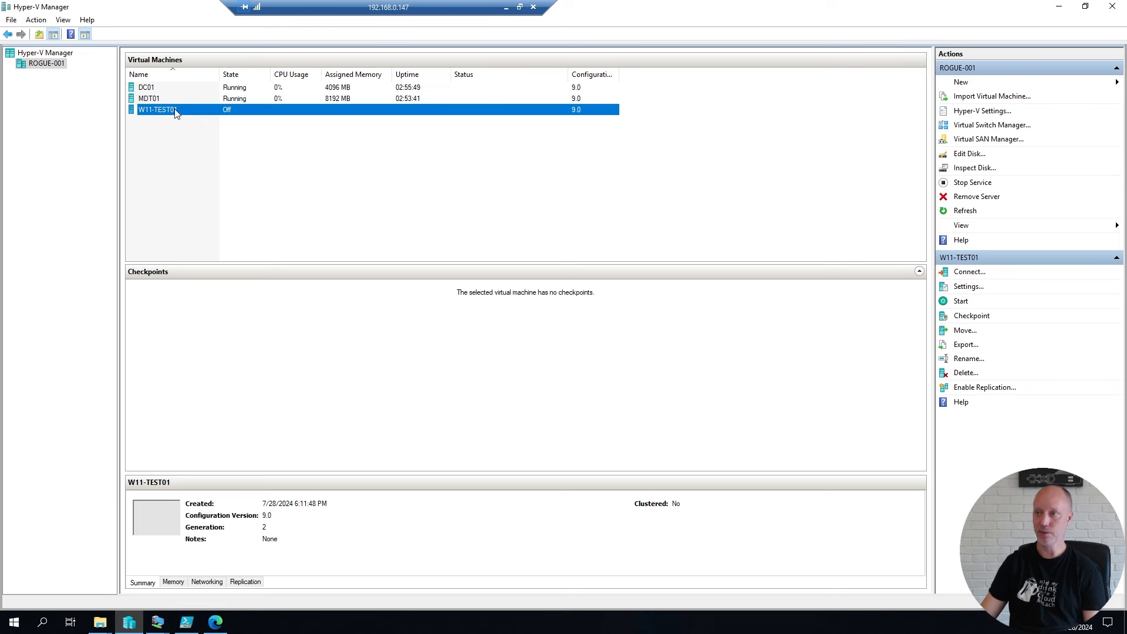
- Change the checkpoint type of W11-TEST01 to standard checkpoints and save the settings
right_click(176, 112)
left_click(205, 131)
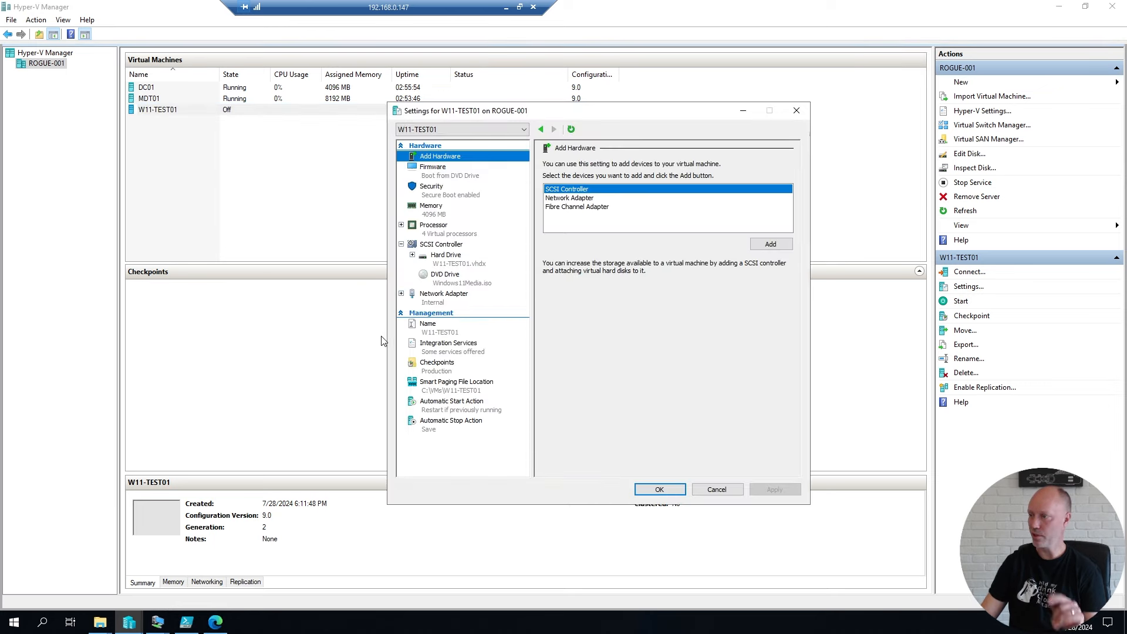
left_click(437, 363)
left_click(571, 303)
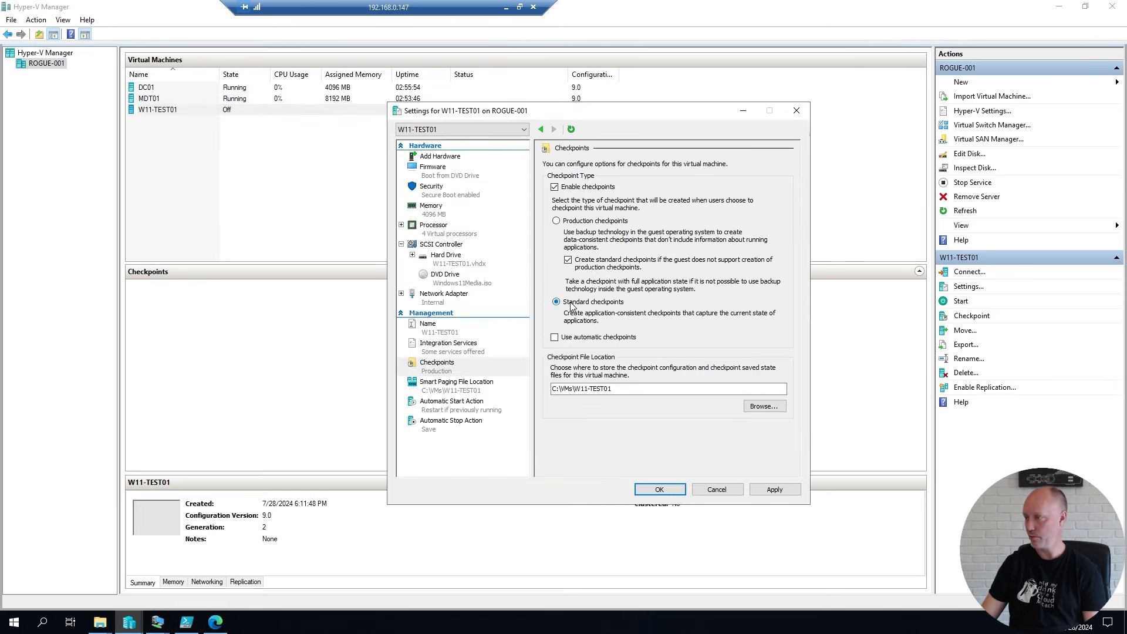
left_click(663, 489)
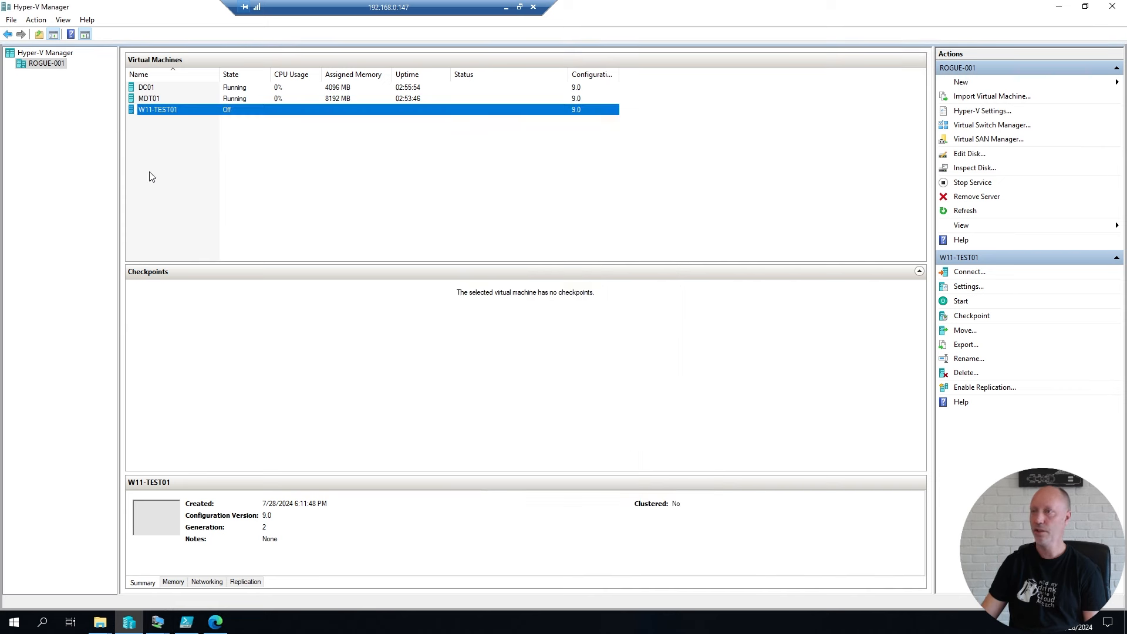
- Create a checkpoint of W11-TEST01 and rename it "Clean with W11Media ISO"
right_click(171, 110)
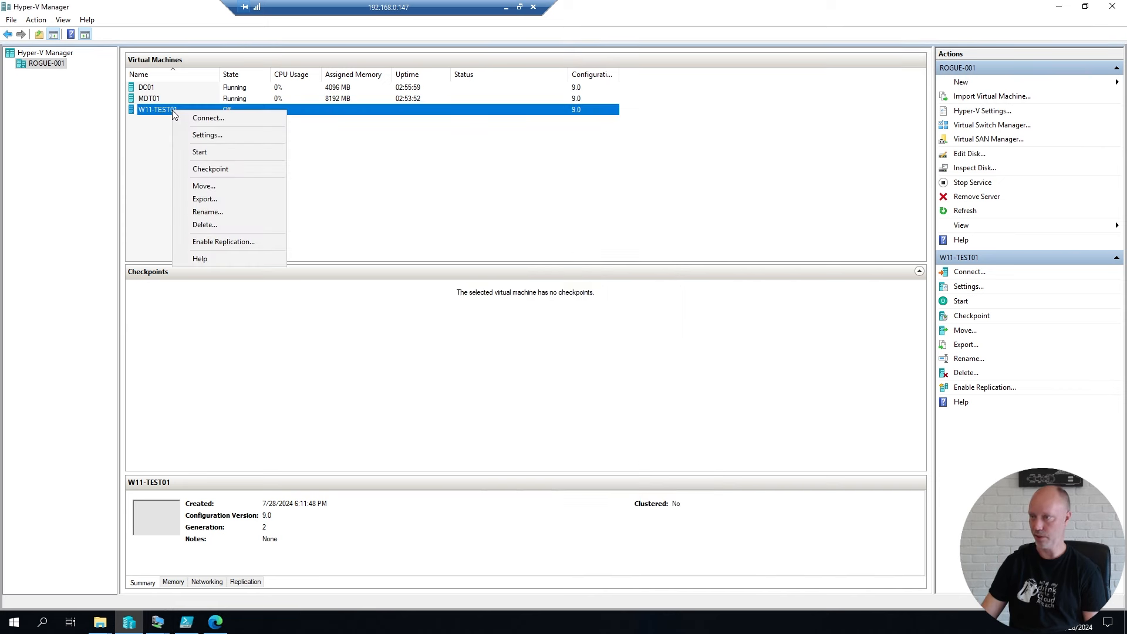
left_click(204, 170)
left_click(249, 289)
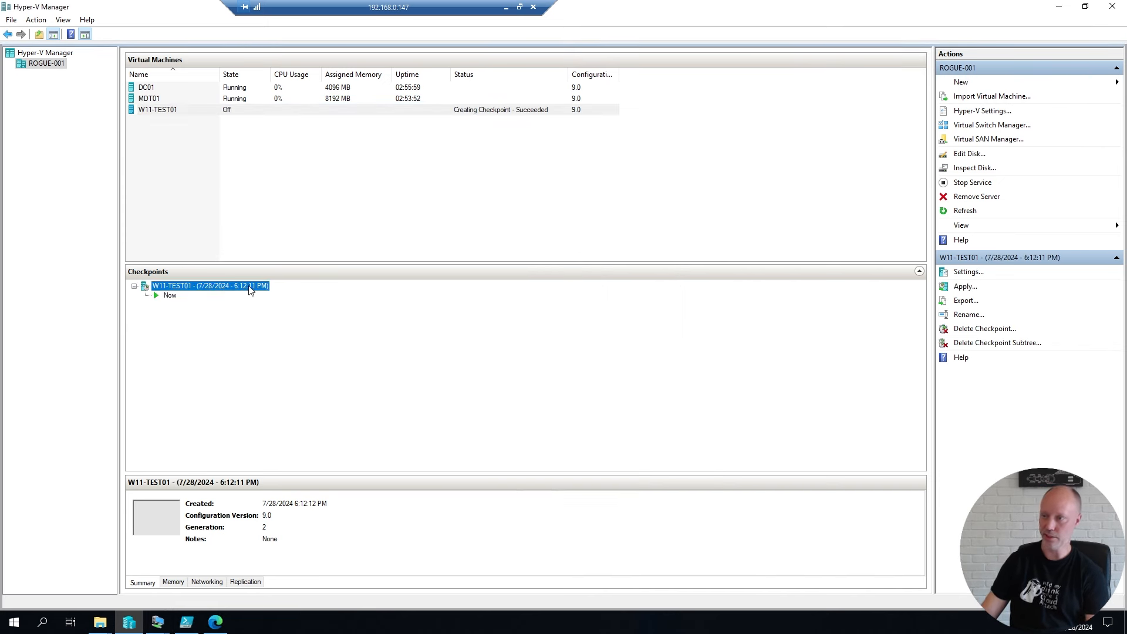
left_click(250, 289)
type("Cl")
type("ean ")
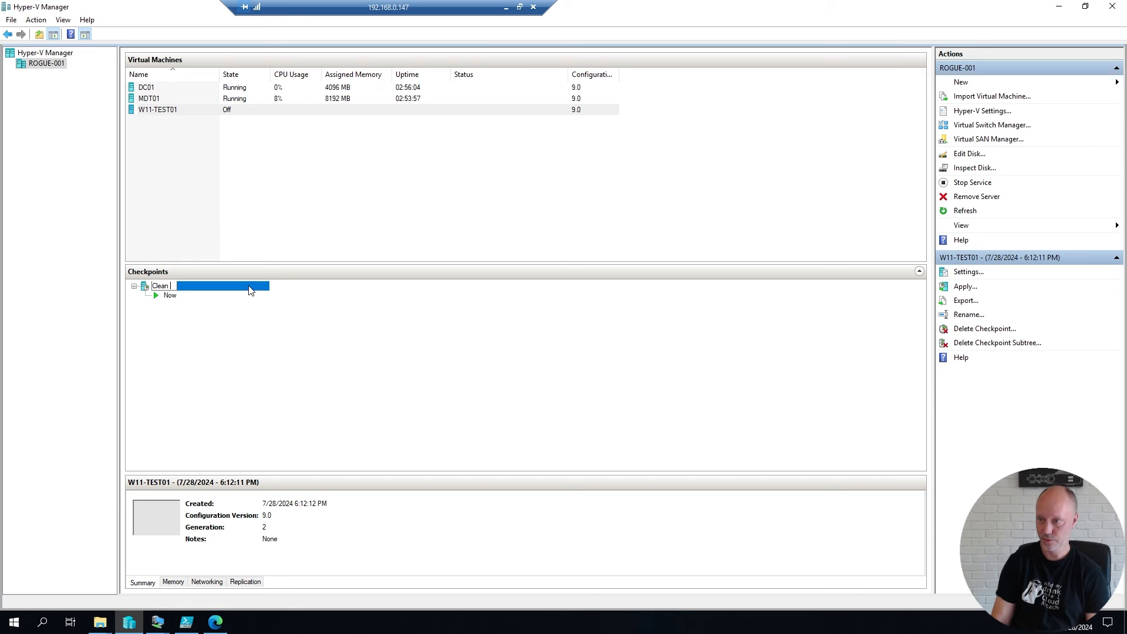
type("with W1")
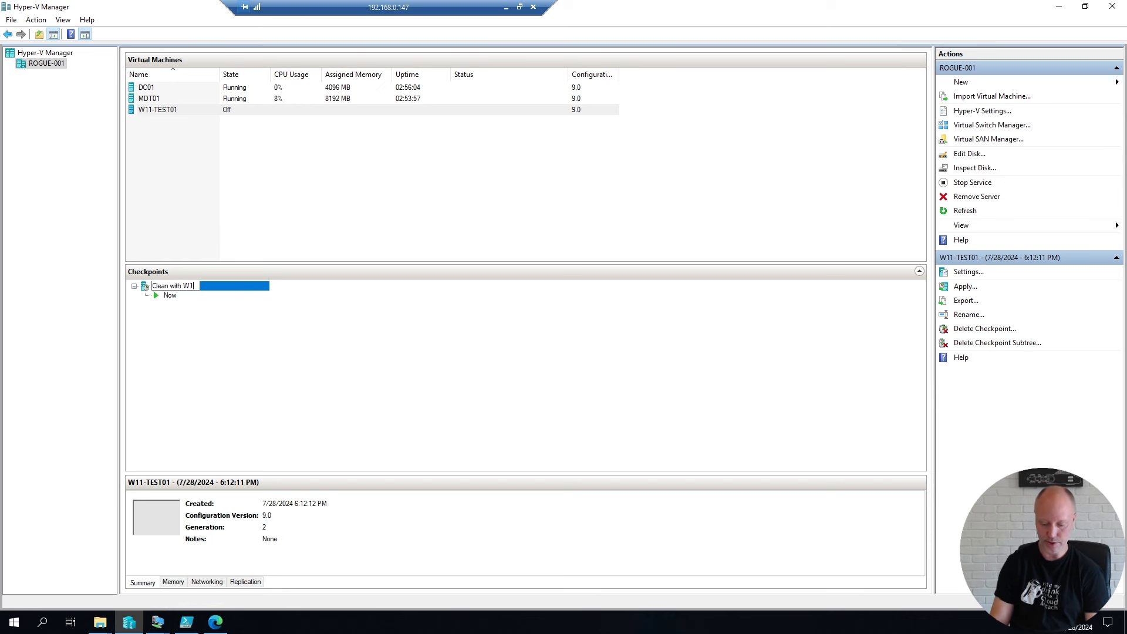
type("1Medi")
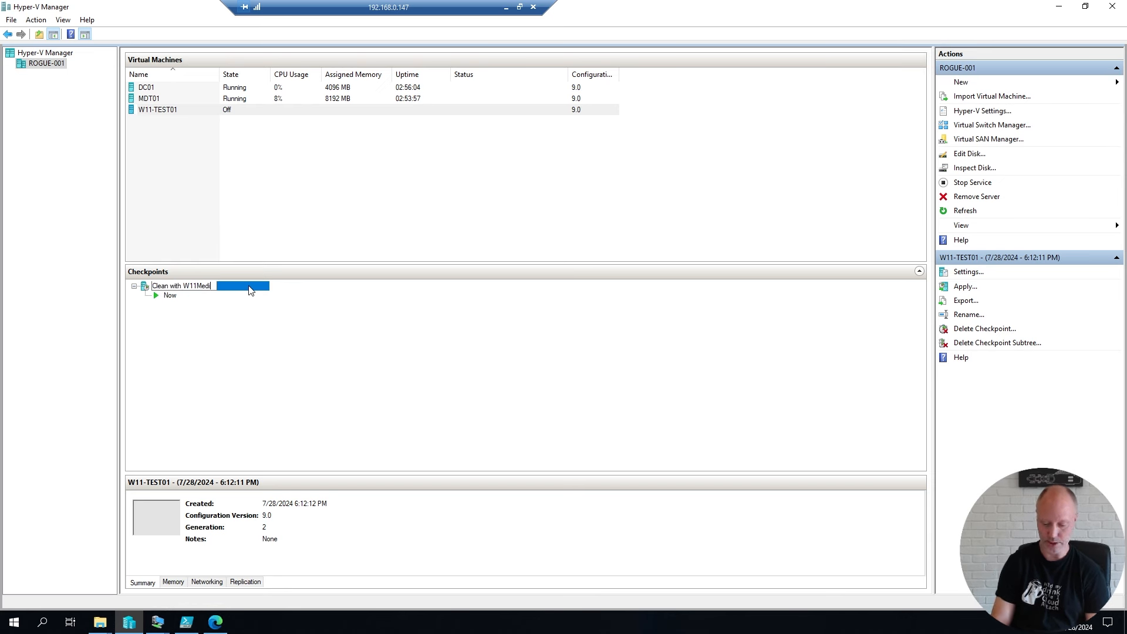
type("a ISO")
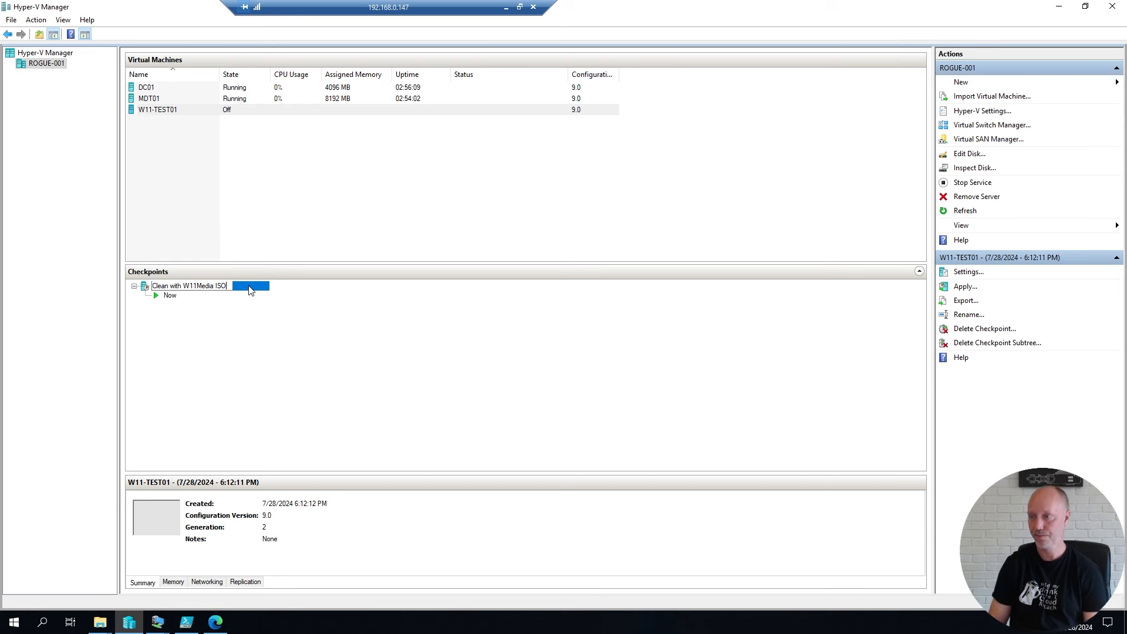
key("Return")
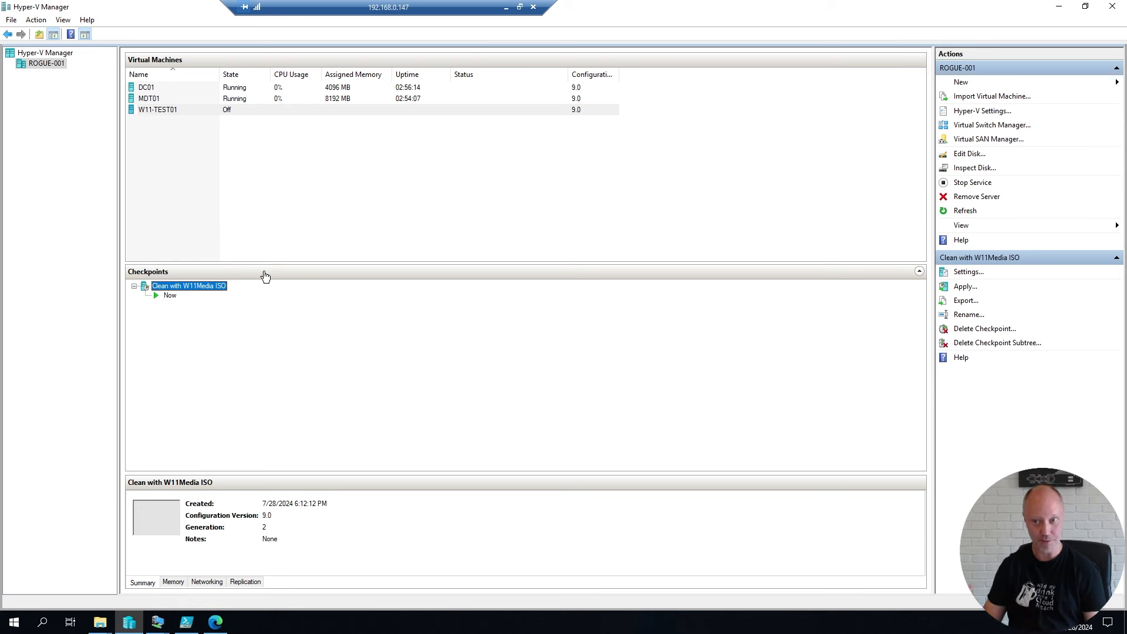
- Connect to W11-TEST01, start it and boot from the attached media ISO into the Windows Deployment Wizard
left_click(222, 174)
double_click(158, 110)
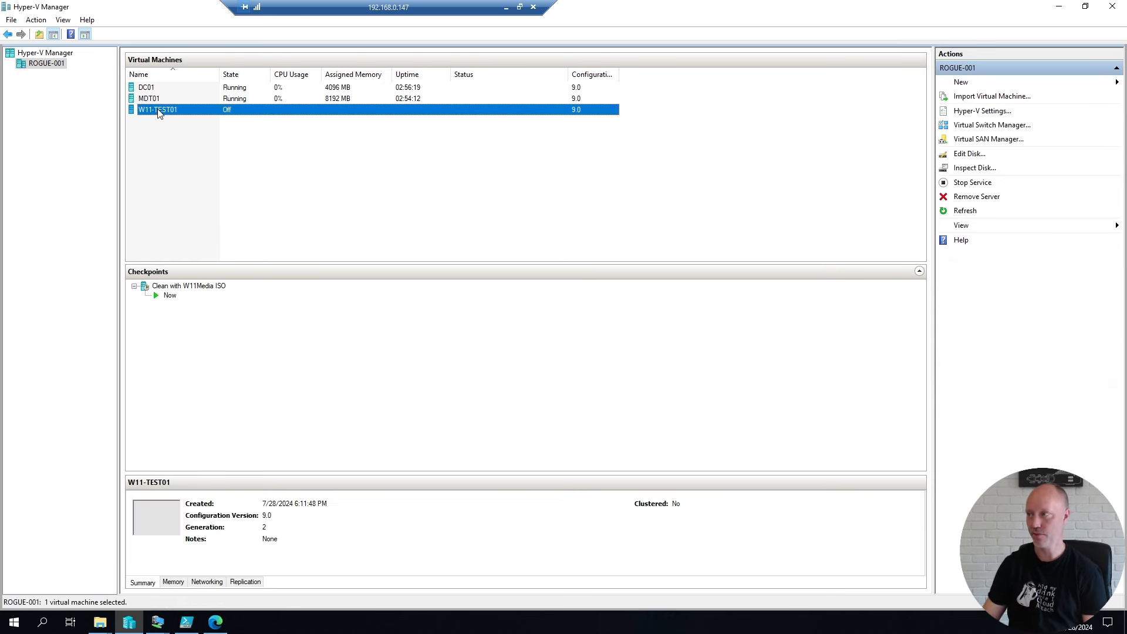
left_click(268, 257)
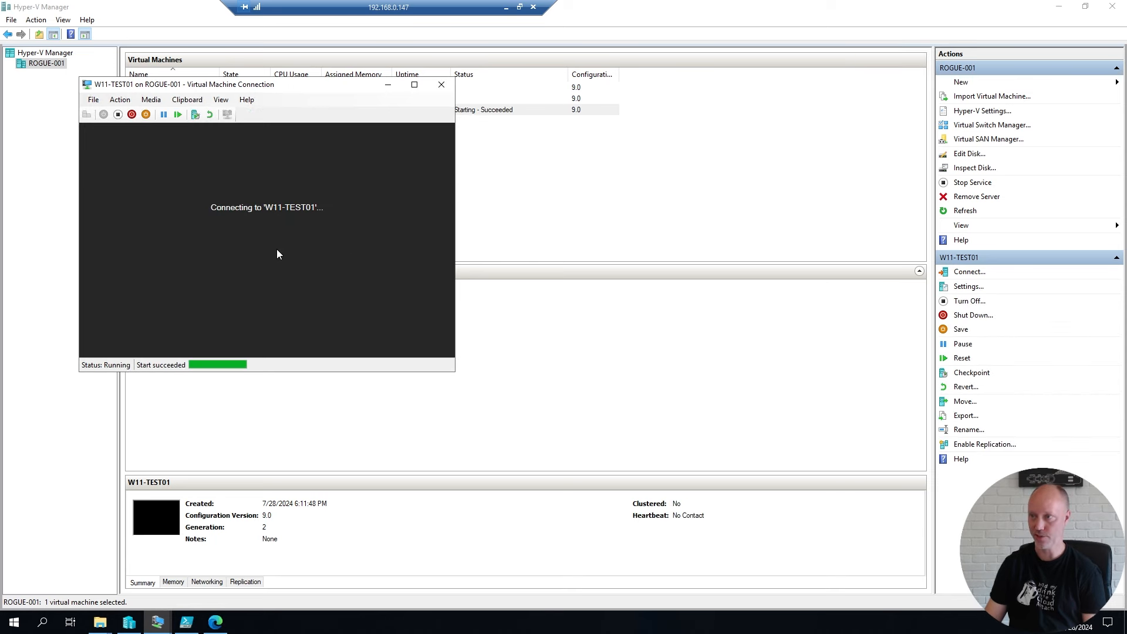
key("Return")
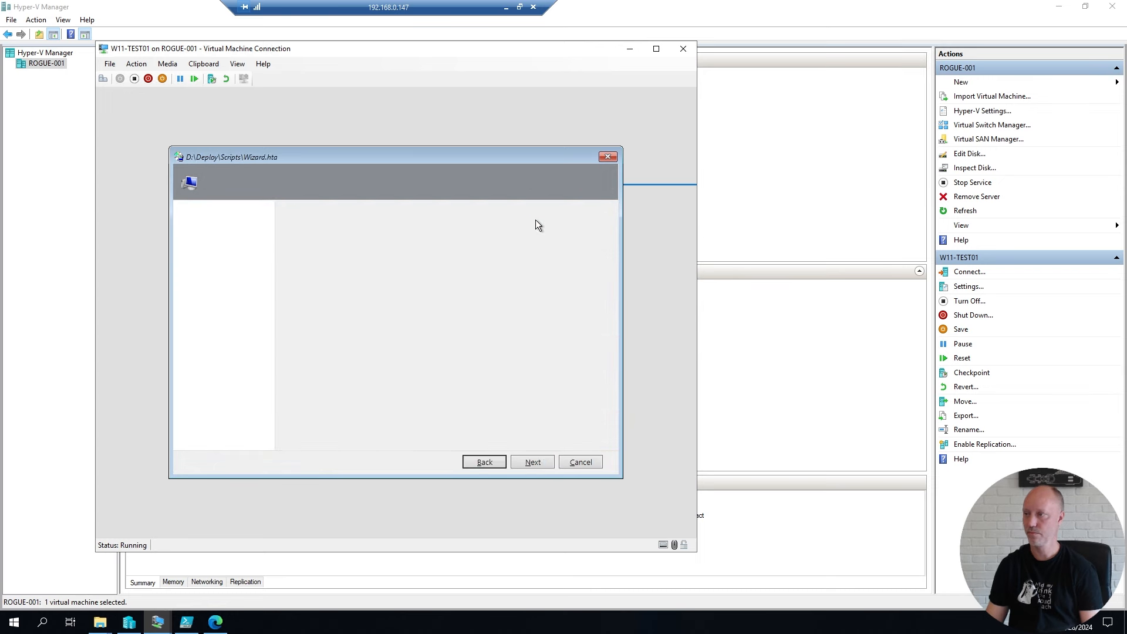
- Select the Windows 11 Enterprise x64 23H2 task sequence and set the computer name to W11-TEST01
left_click(347, 250)
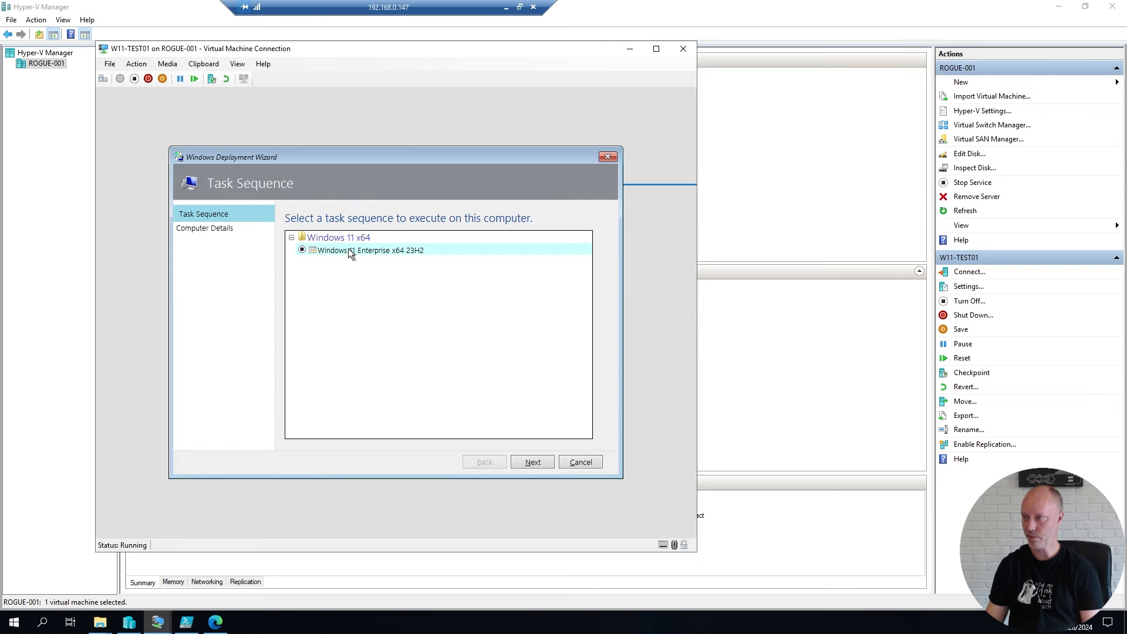
left_click(533, 463)
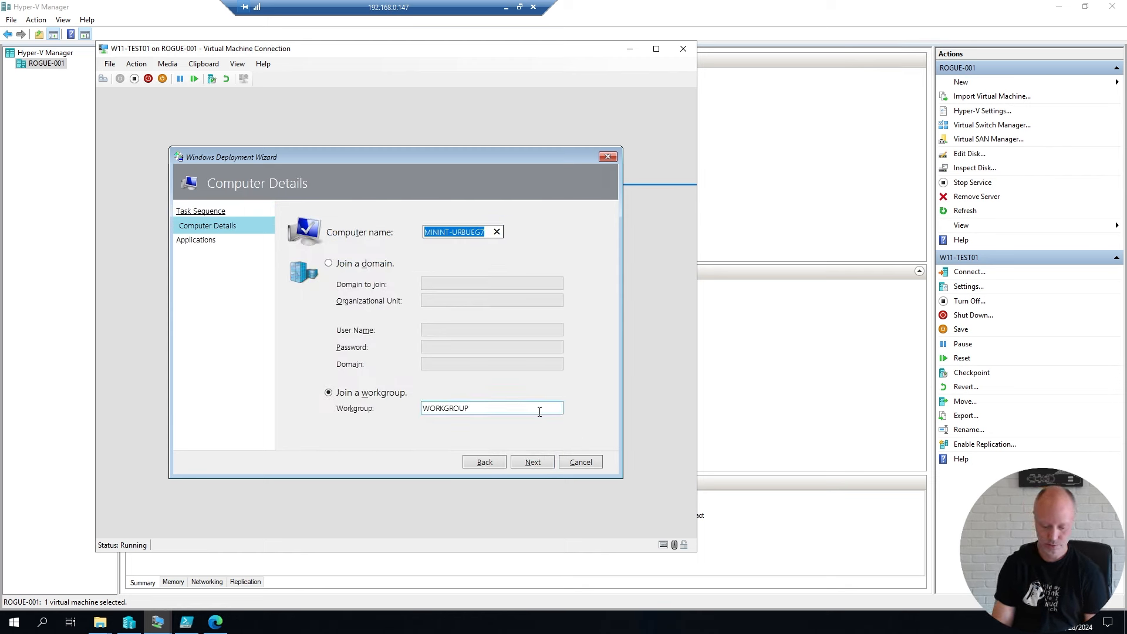
type("W11-")
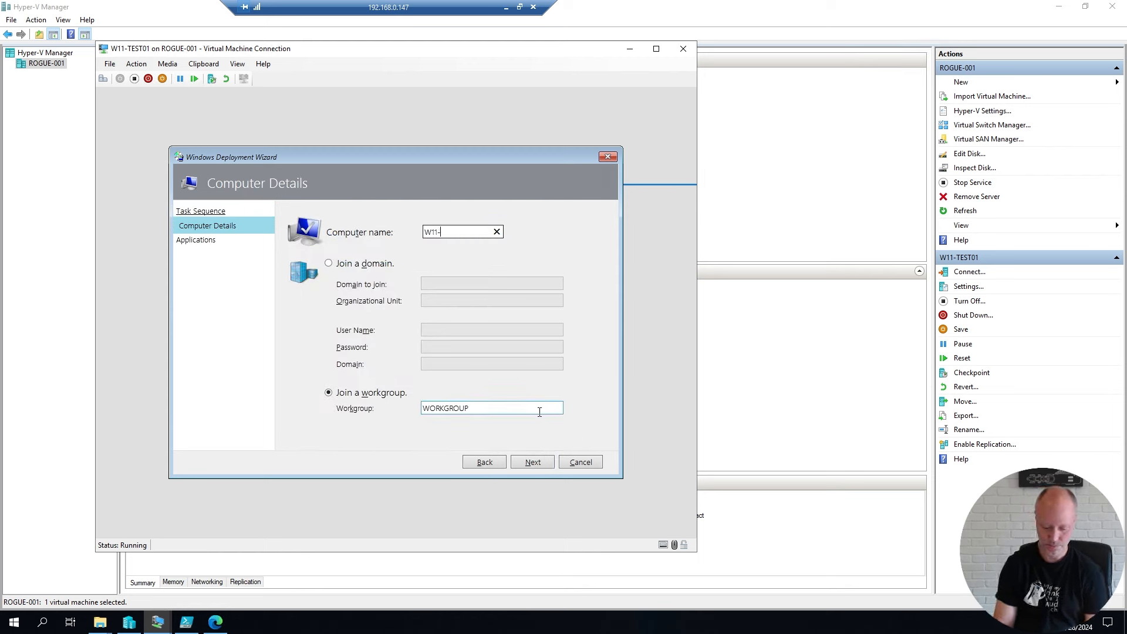
type("TEST01")
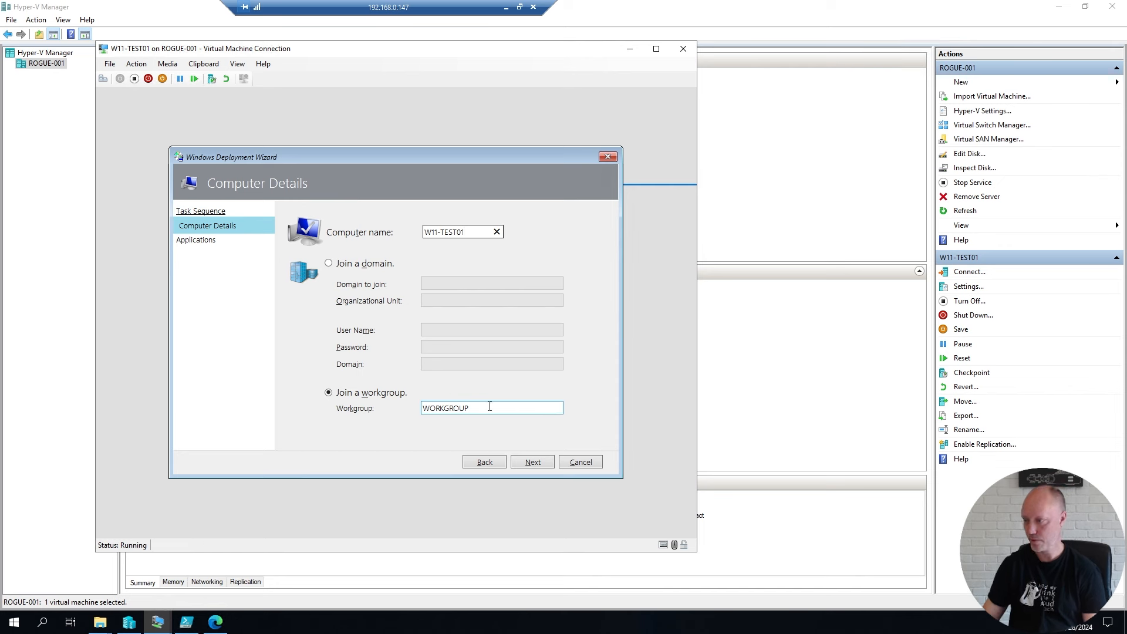
left_click(490, 407)
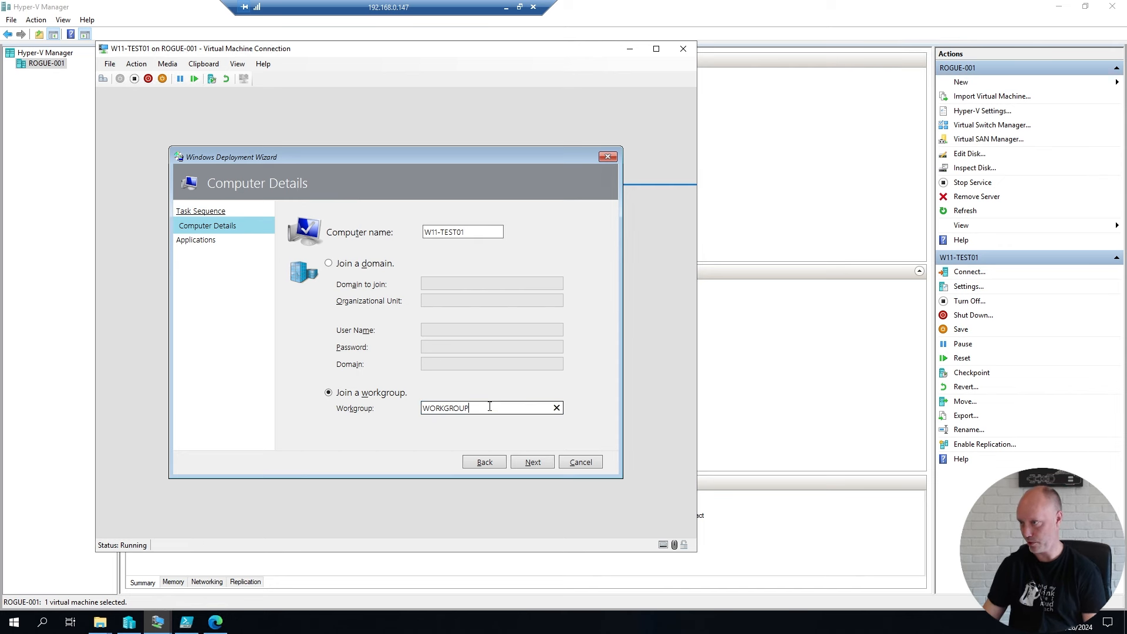
left_click(536, 464)
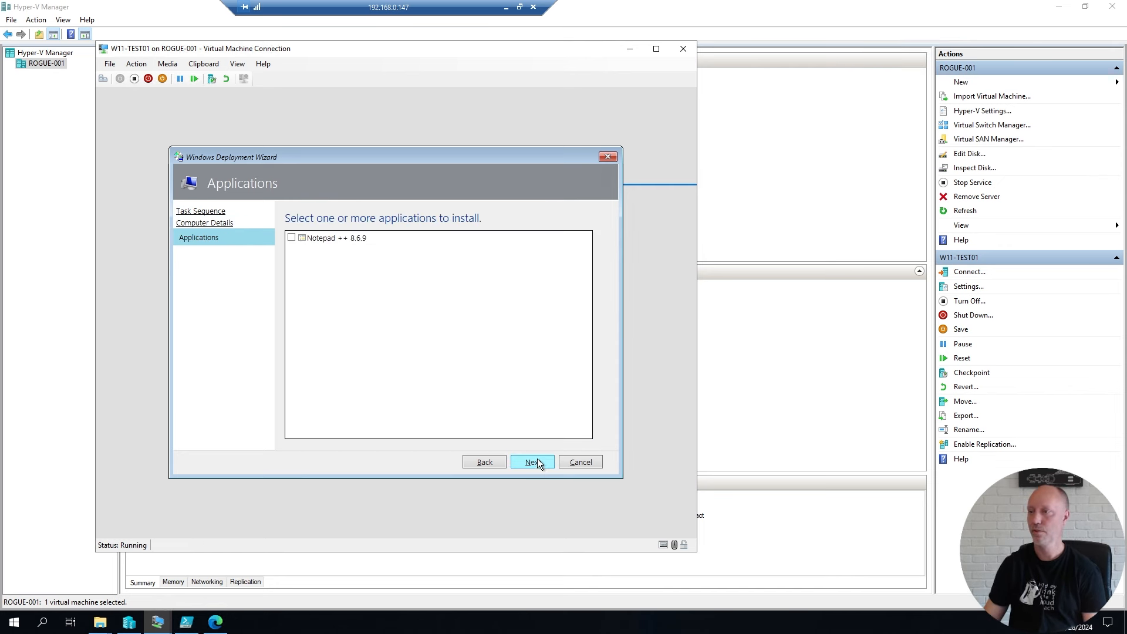
- Run the deployment with the Notepad ++ 8.6.9 application included and finish the deployment summary
left_click(291, 237)
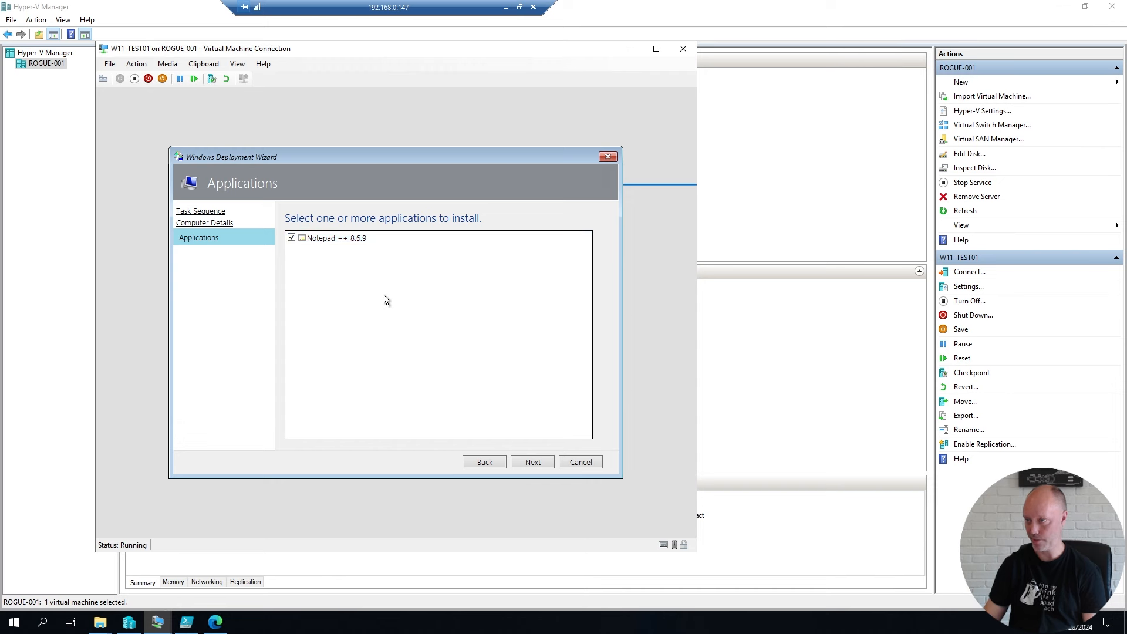
left_click(533, 463)
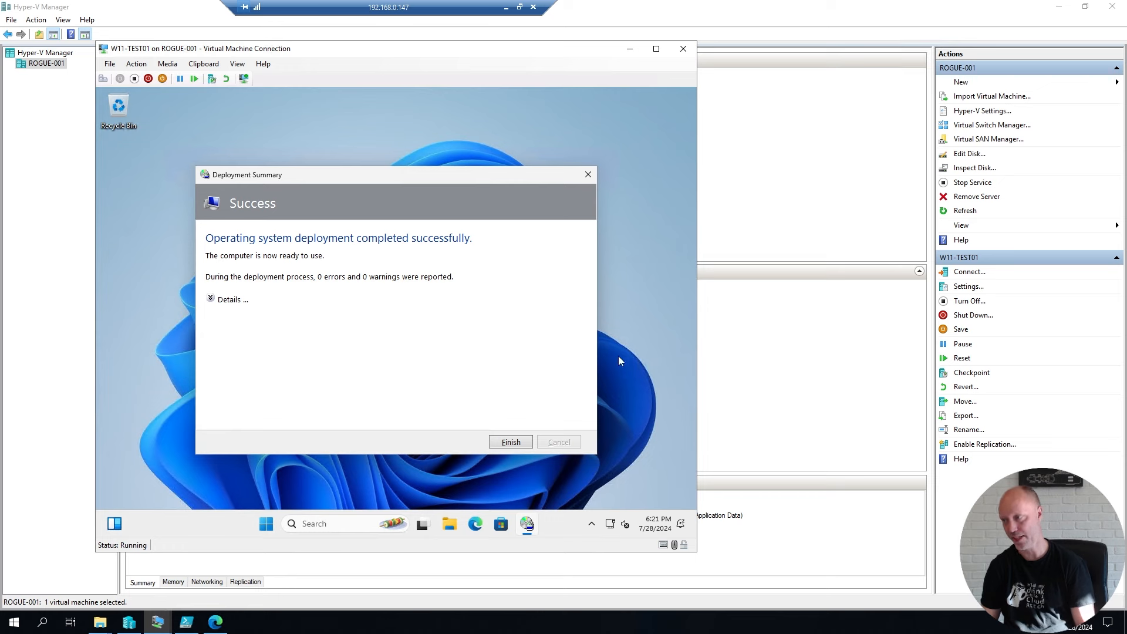
left_click(514, 441)
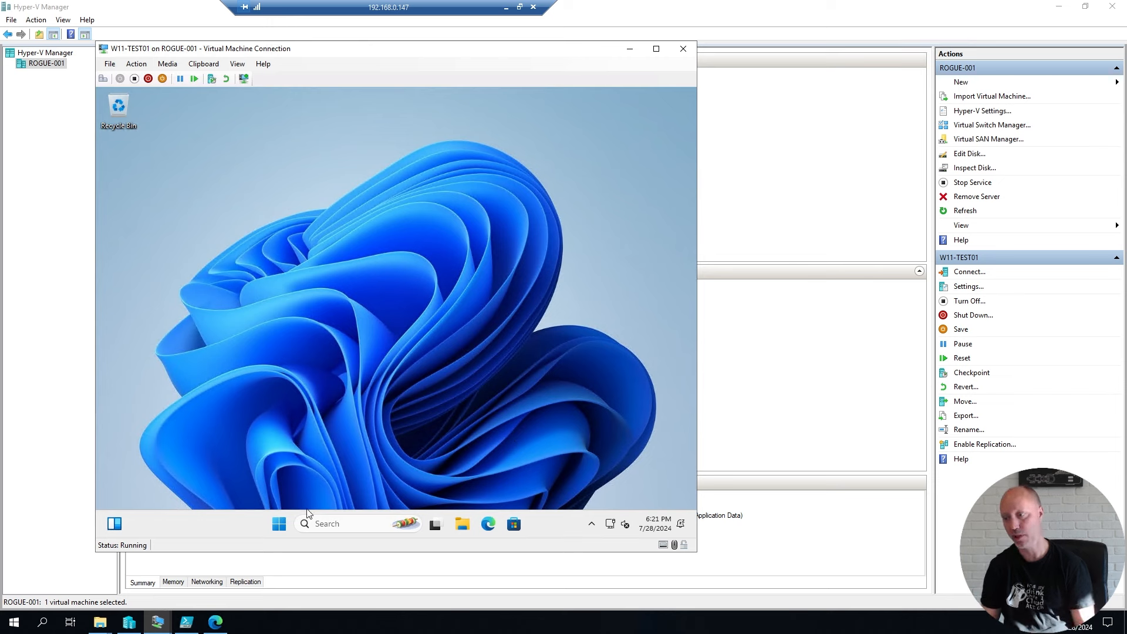
- Look through all installed apps on the deployed machine for Notepad++ and launch it
left_click(279, 523)
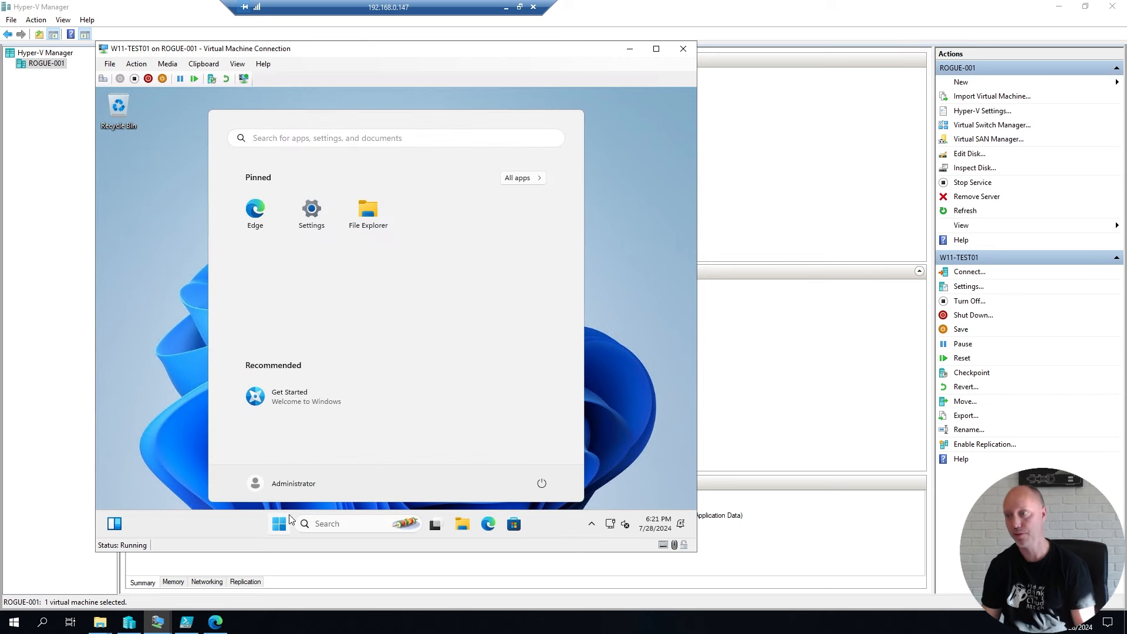
left_click(529, 179)
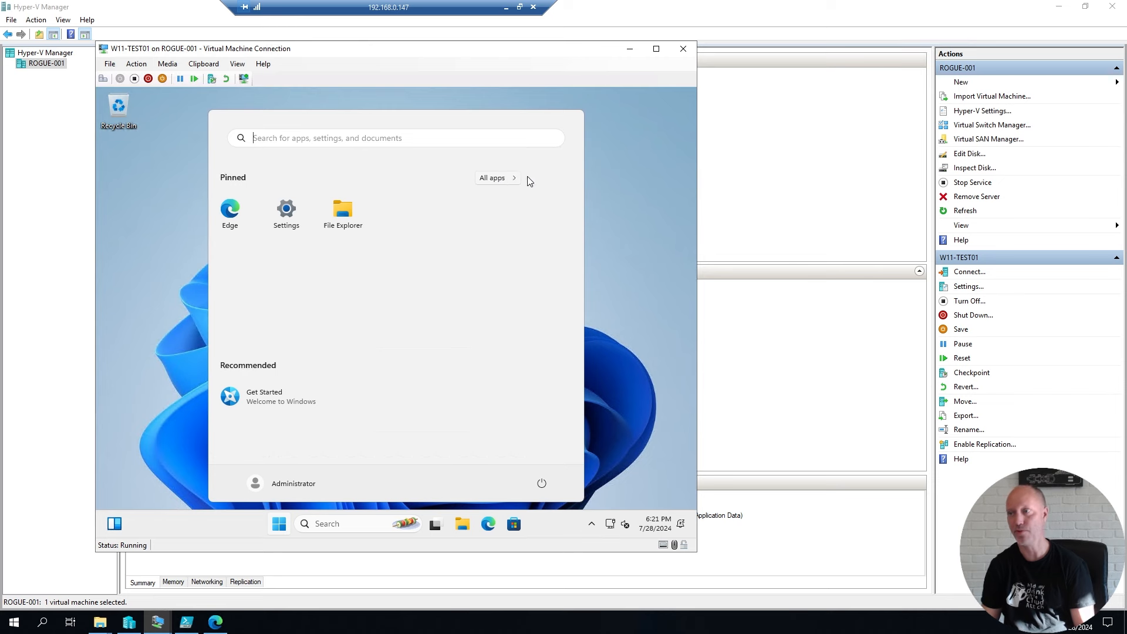
scroll(301, 394, "down", 5)
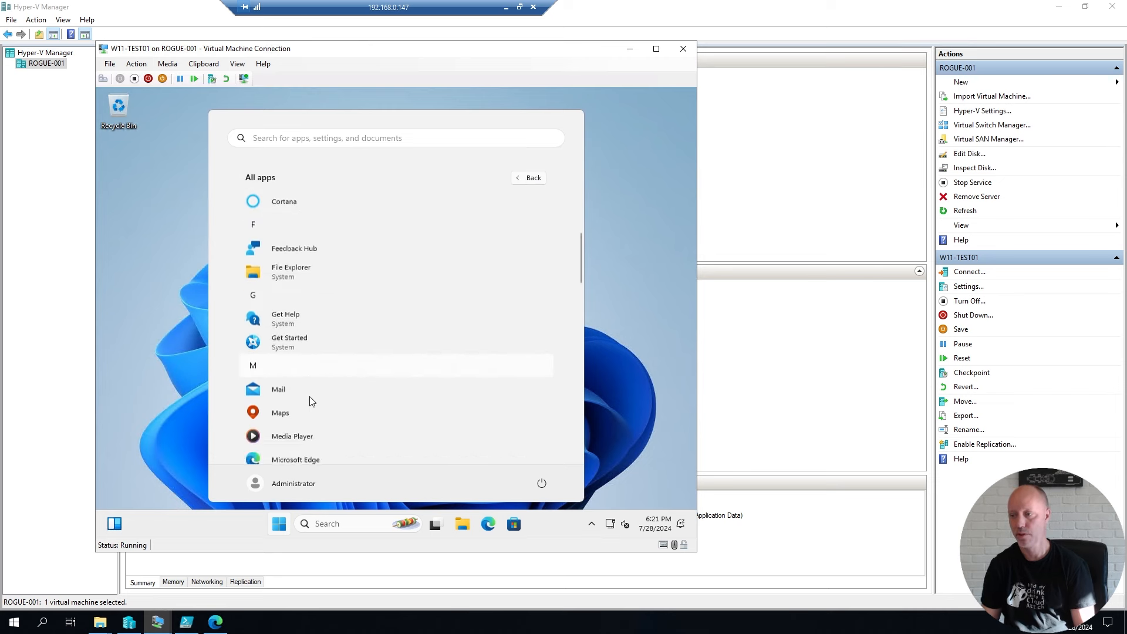
scroll(336, 408, "down", 2)
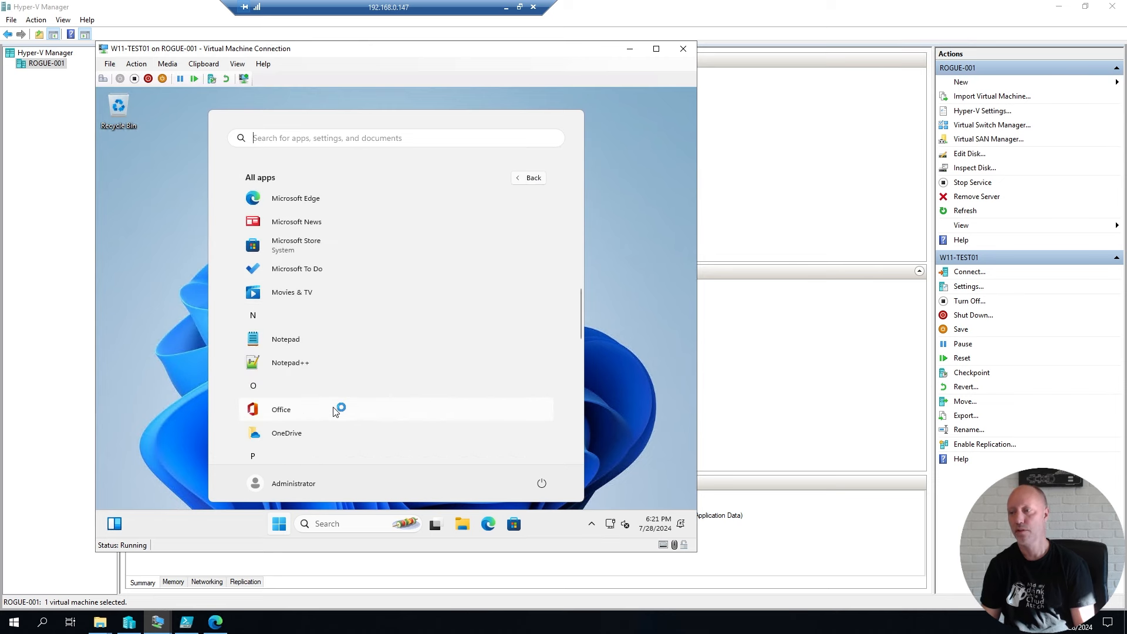
left_click(298, 364)
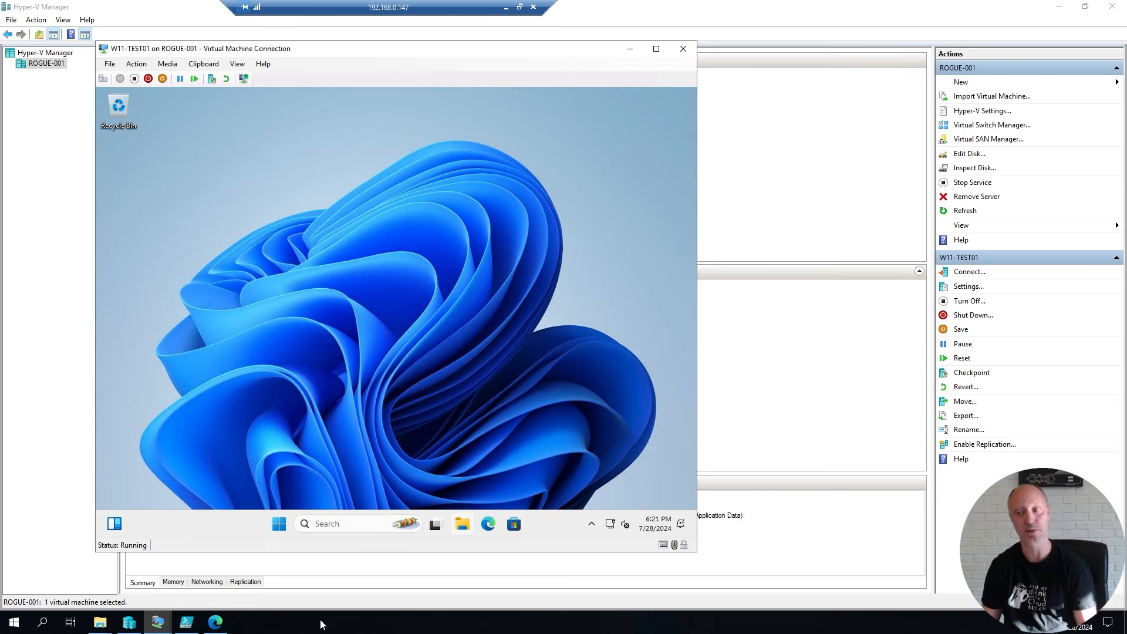
- Switch to the Edge browser on the host and open the rufus.ie website
left_click(215, 622)
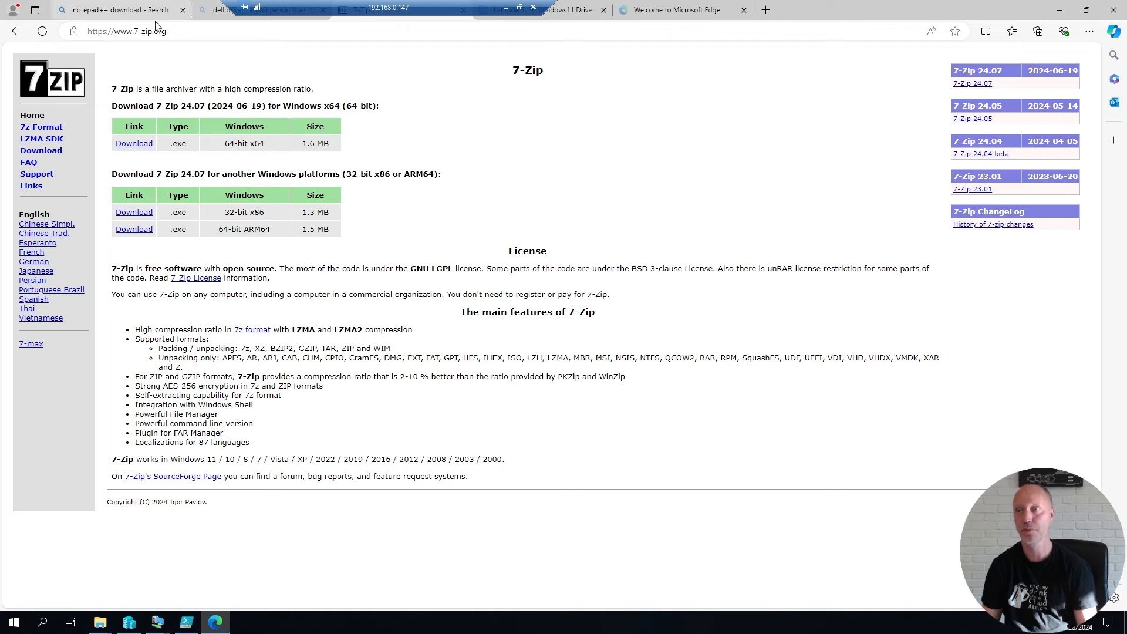
left_click(182, 34)
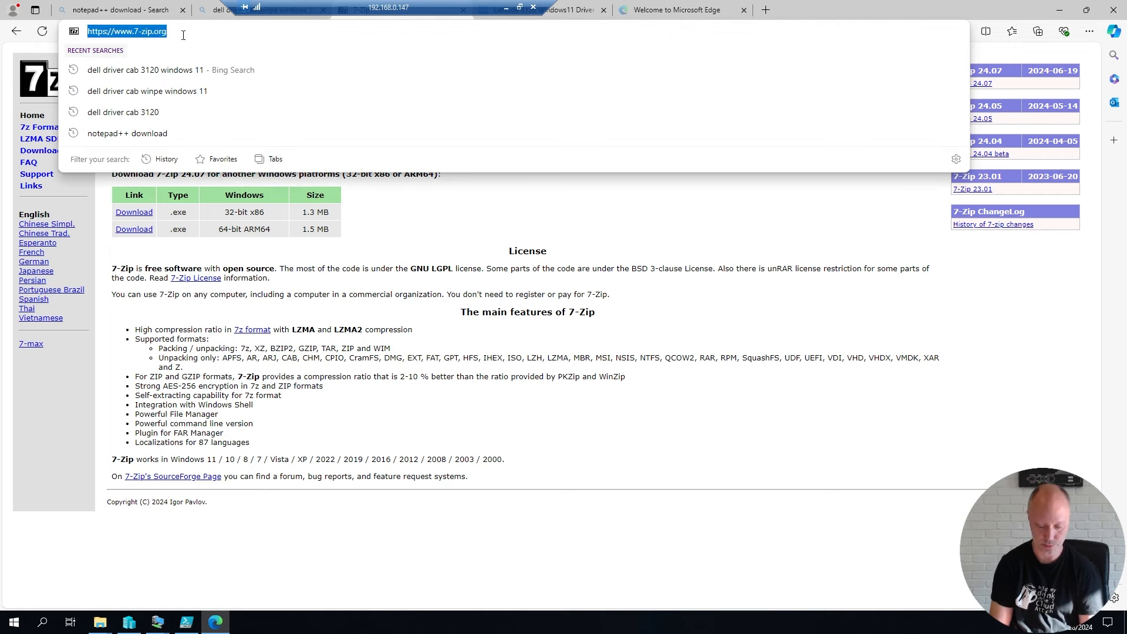
type("rufue")
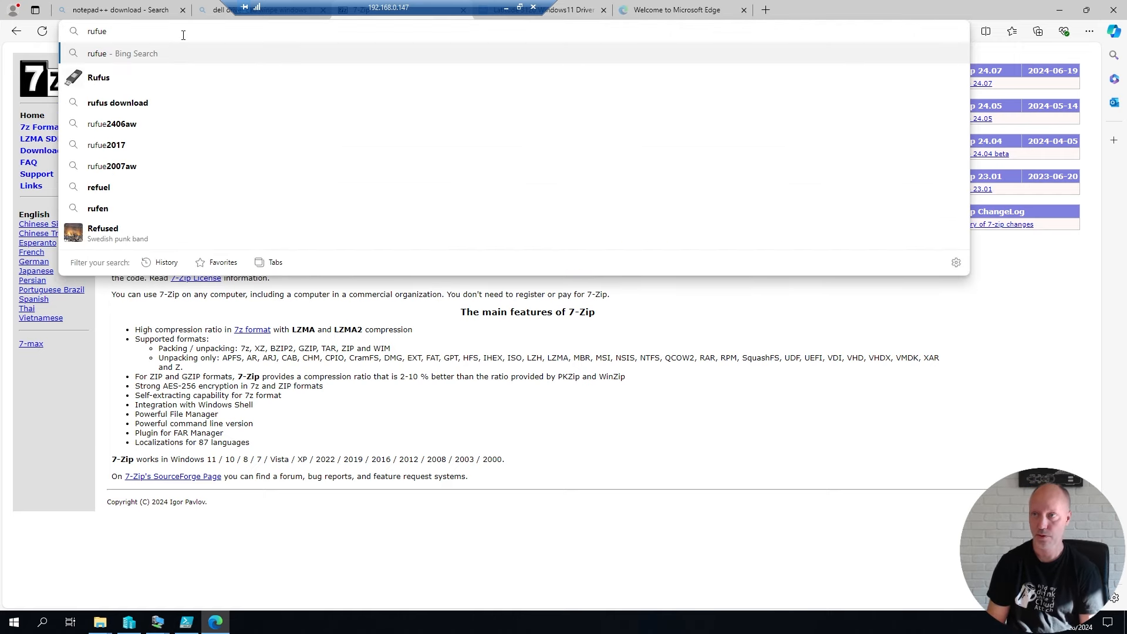
key("BackSpace")
type("s")
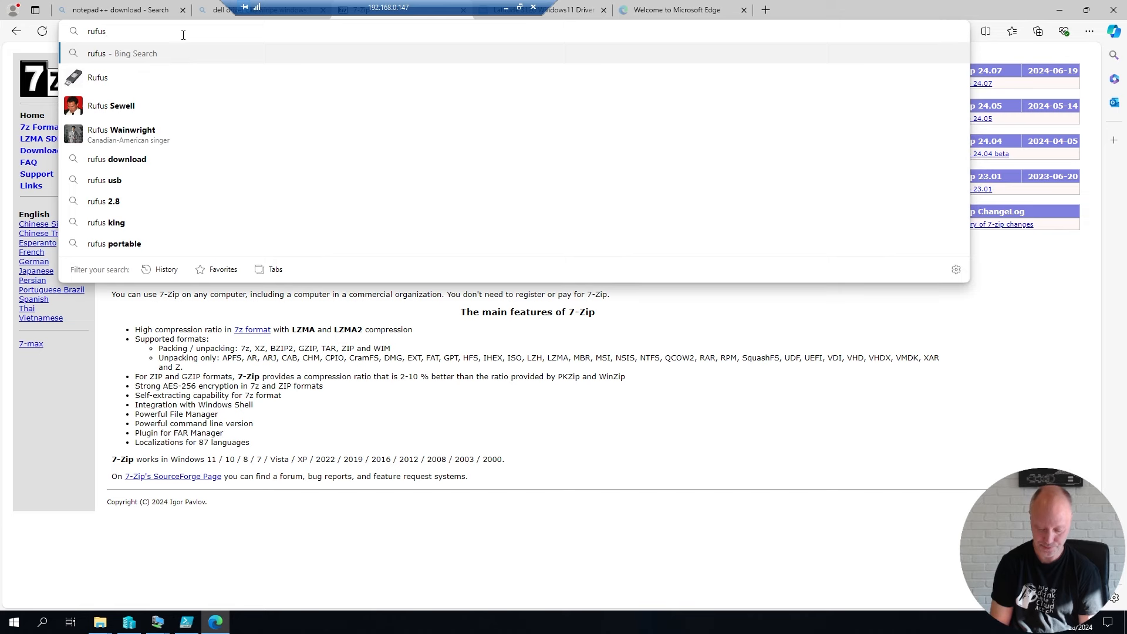
type(".ie")
key("Return")
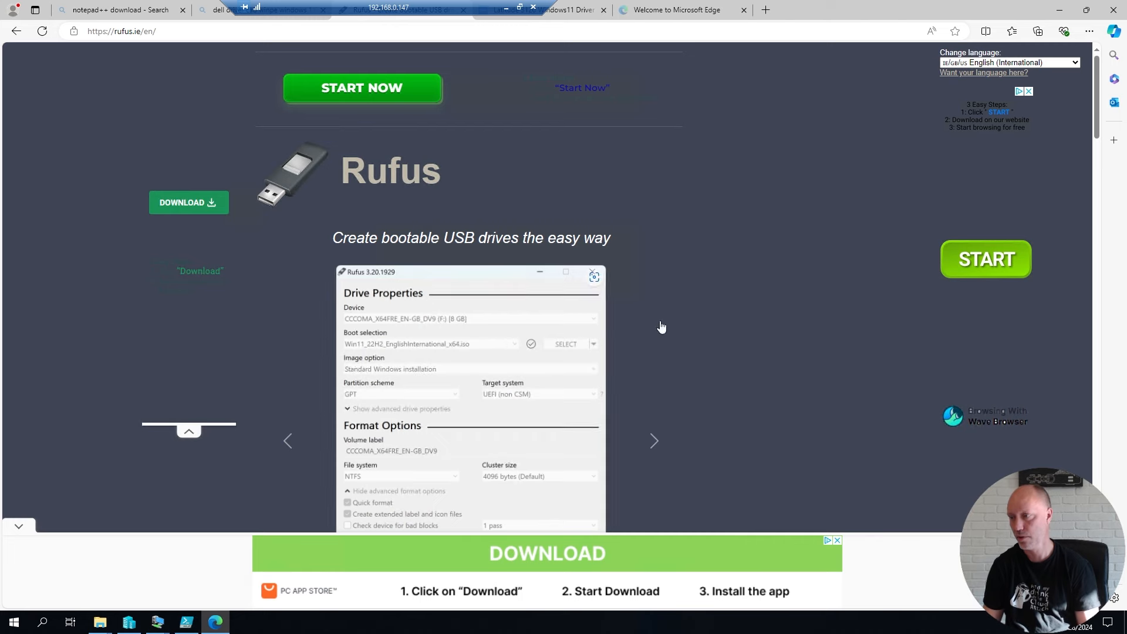
- Download the portable Windows x64 release rufus-4.5p.exe and dismiss the advertisement
scroll(693, 340, "down", 3)
scroll(701, 339, "down", 8)
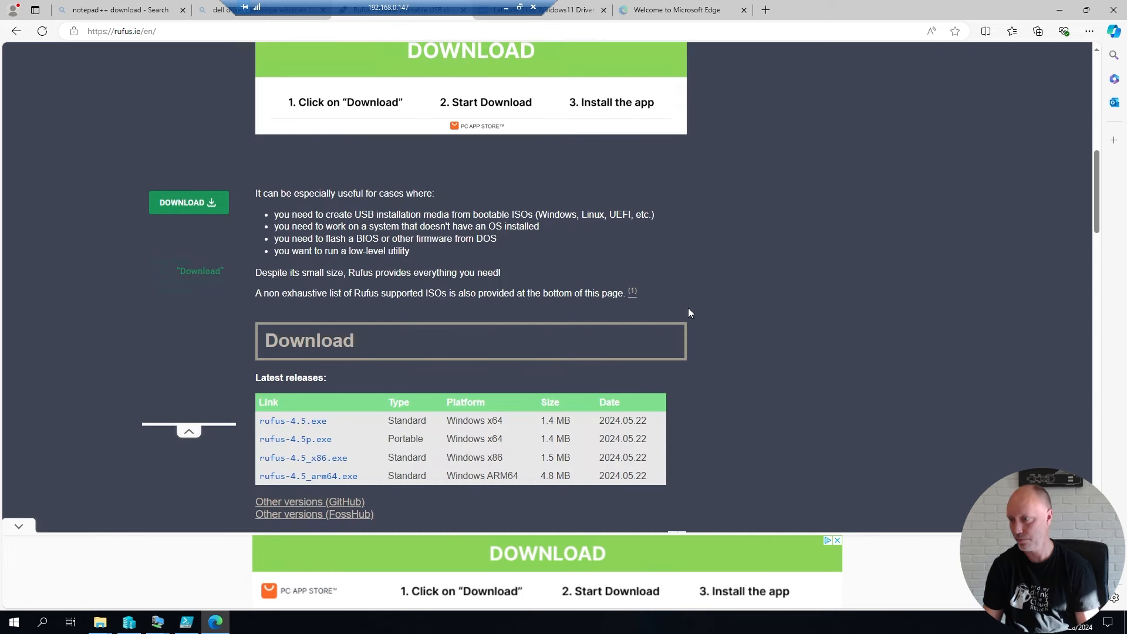
left_click(306, 441)
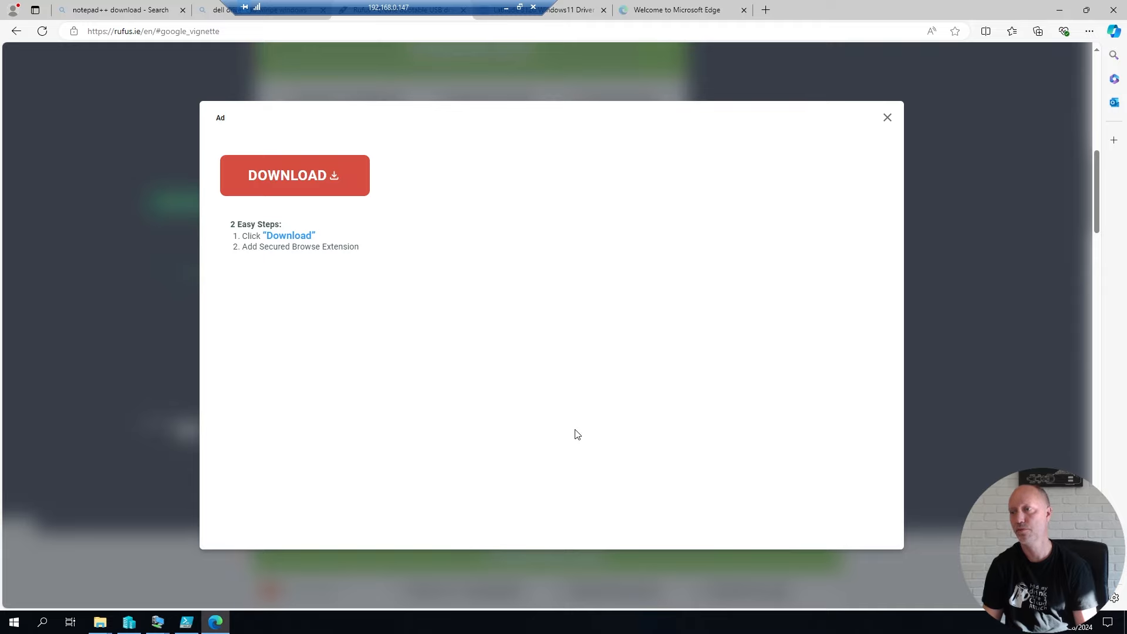
left_click(889, 121)
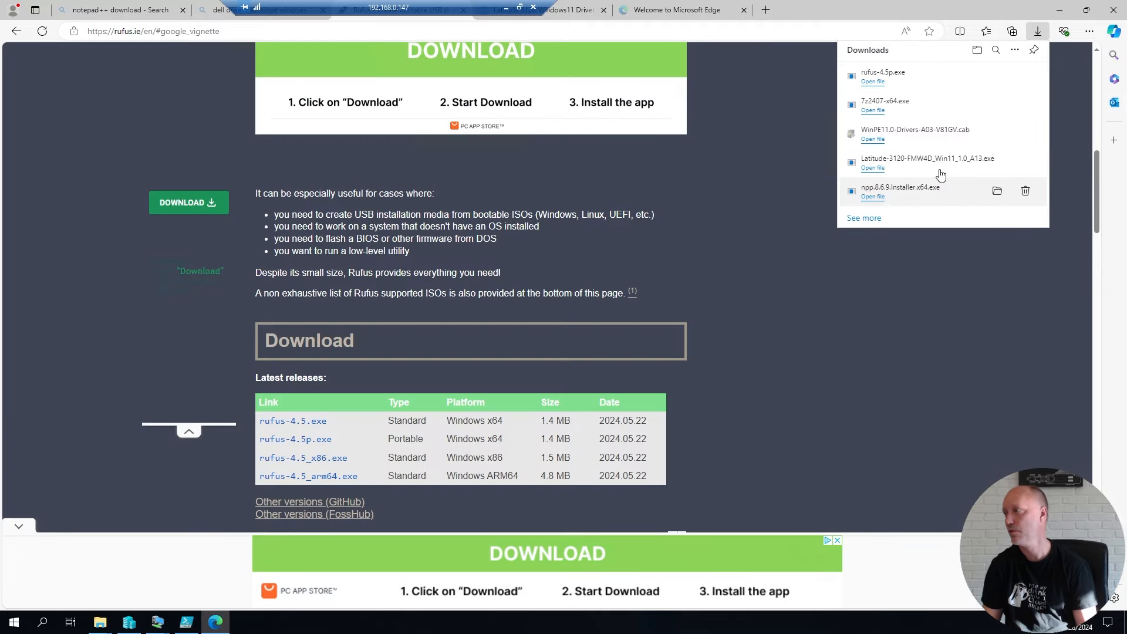
- Run rufus-4.5p.exe from the Downloads folder and decline its online update checks
left_click(996, 74)
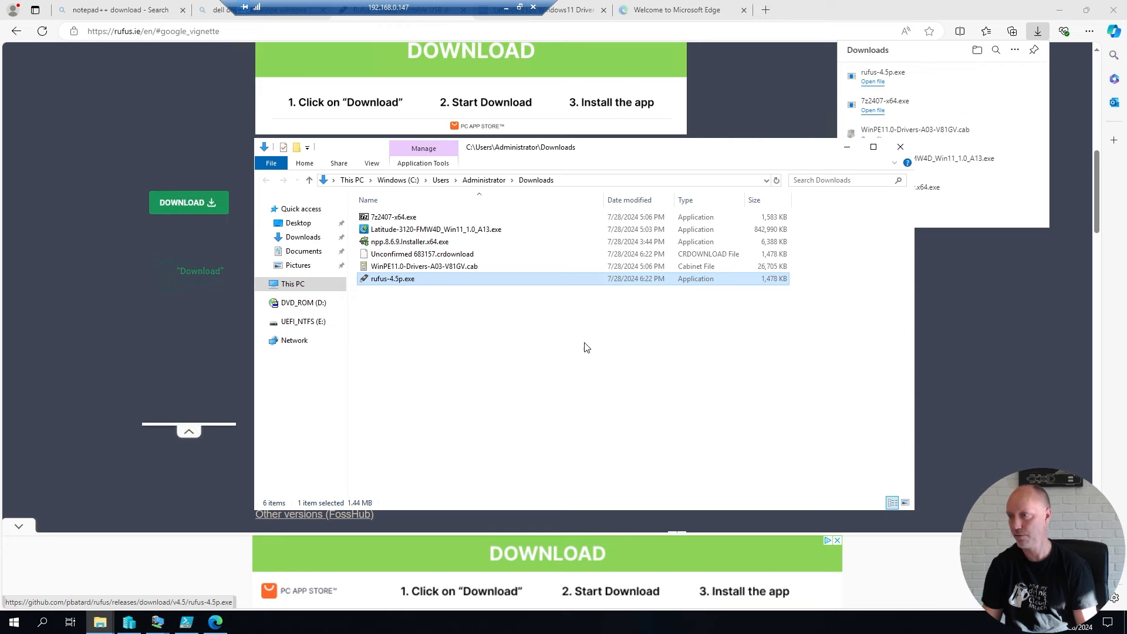
double_click(413, 281)
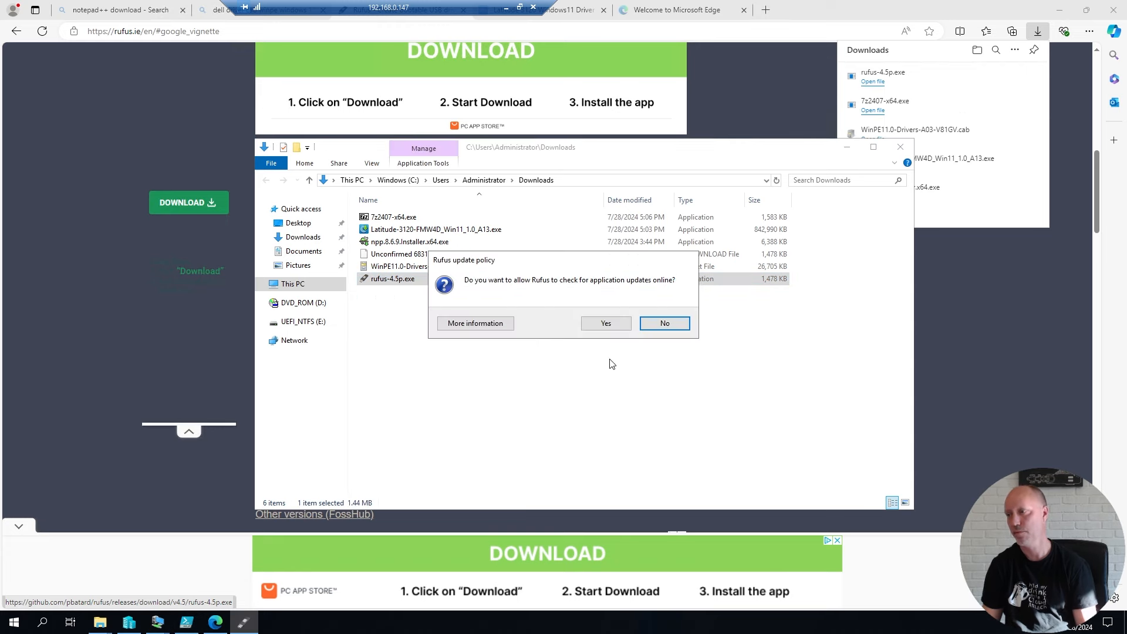
left_click(677, 324)
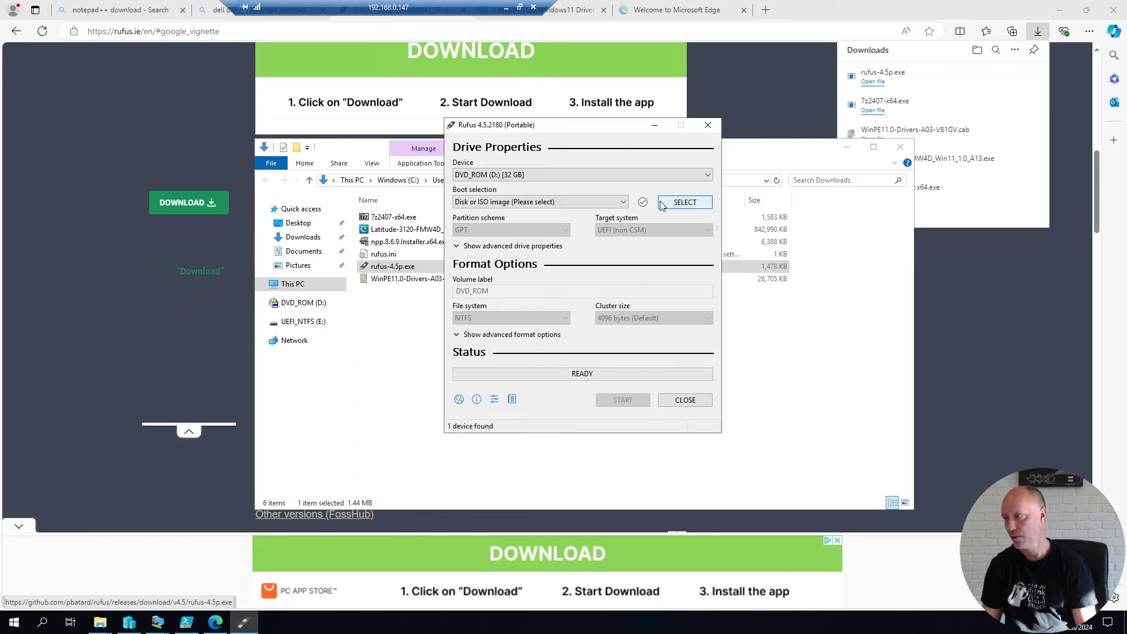
- Choose C:\ISO\Windows11Media.iso as the boot image and start writing it to the 32 GB DVD_ROM (D:) drive, accepting the data erasure
left_click(682, 206)
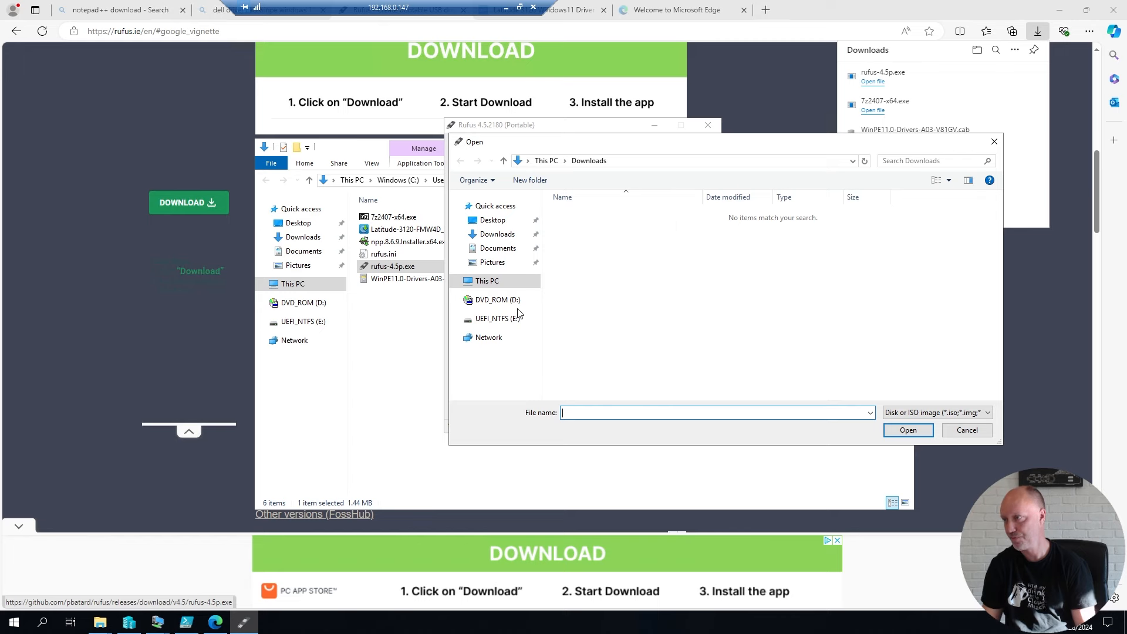
left_click(497, 283)
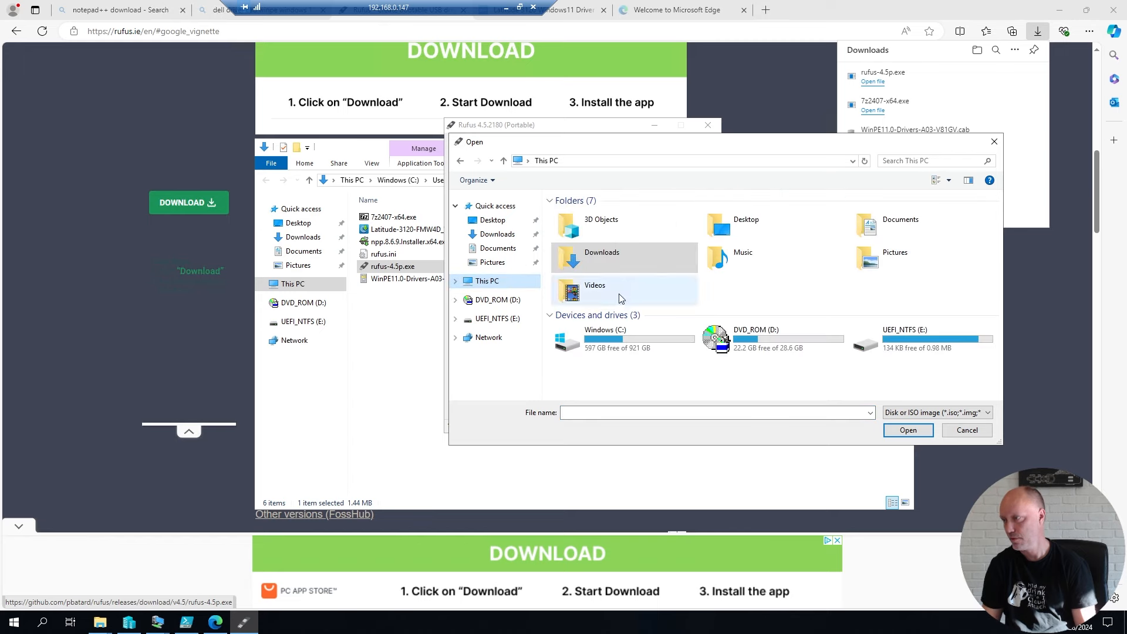
double_click(617, 343)
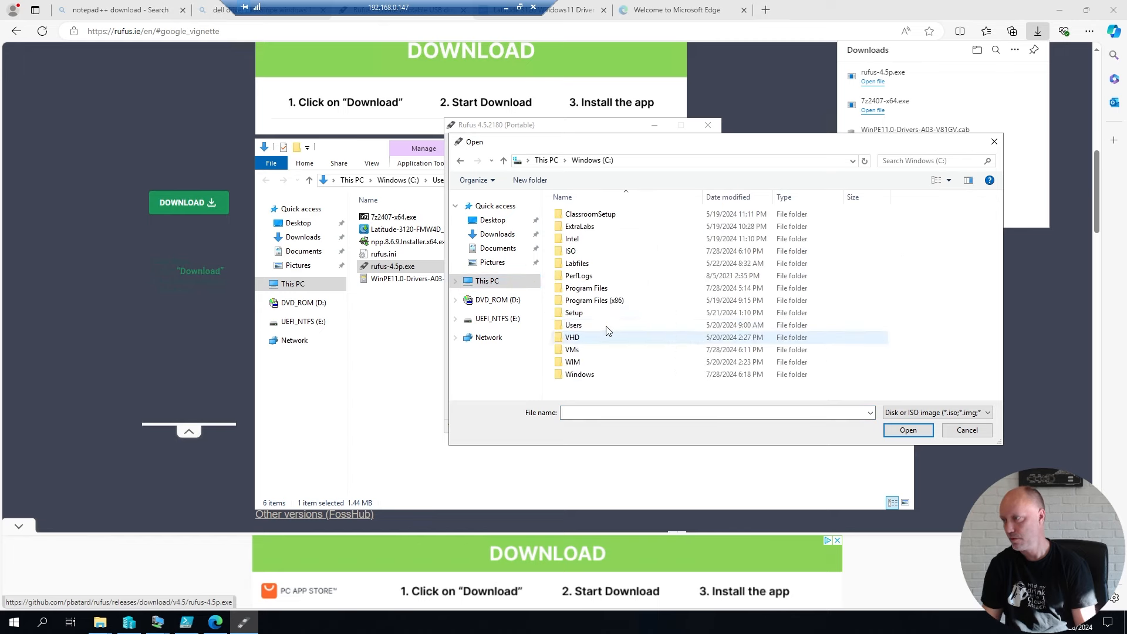
double_click(571, 254)
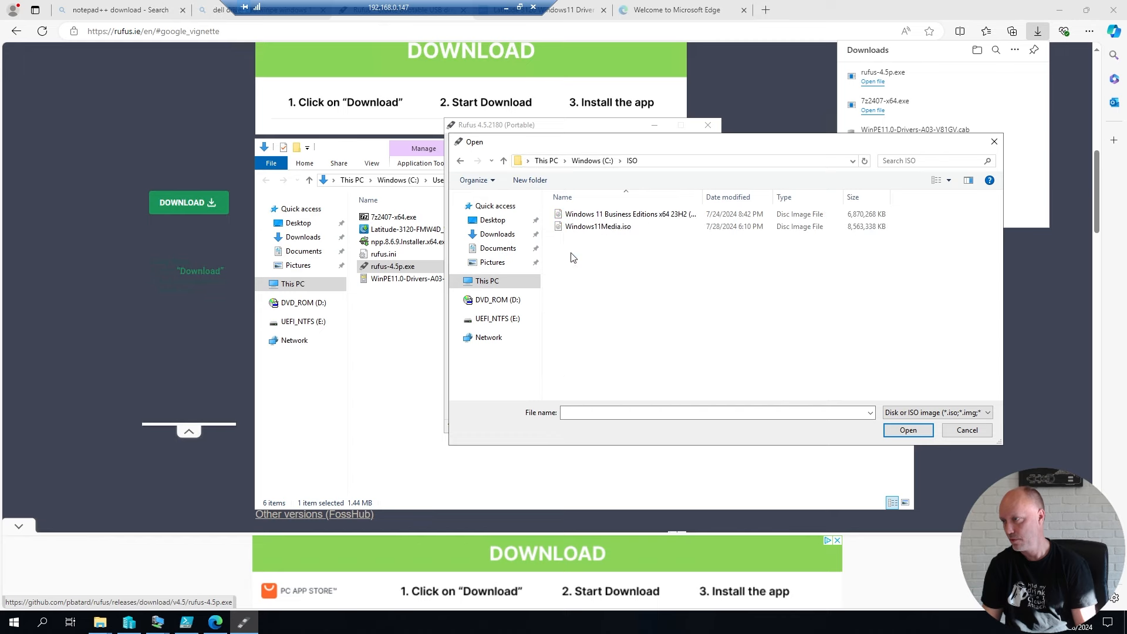
double_click(608, 229)
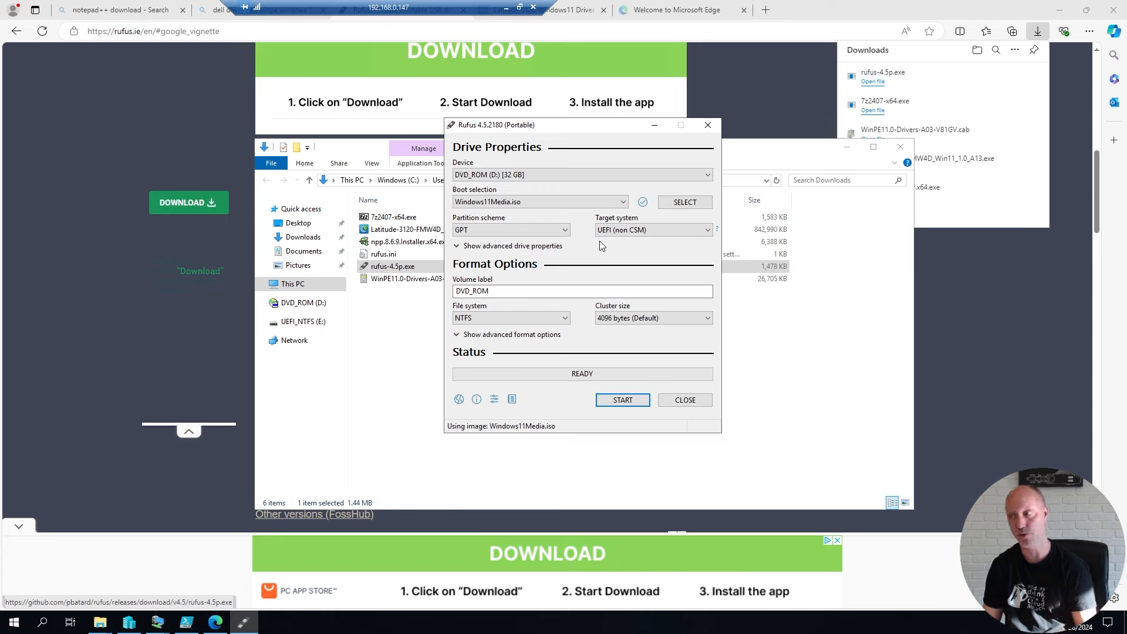
left_click(624, 402)
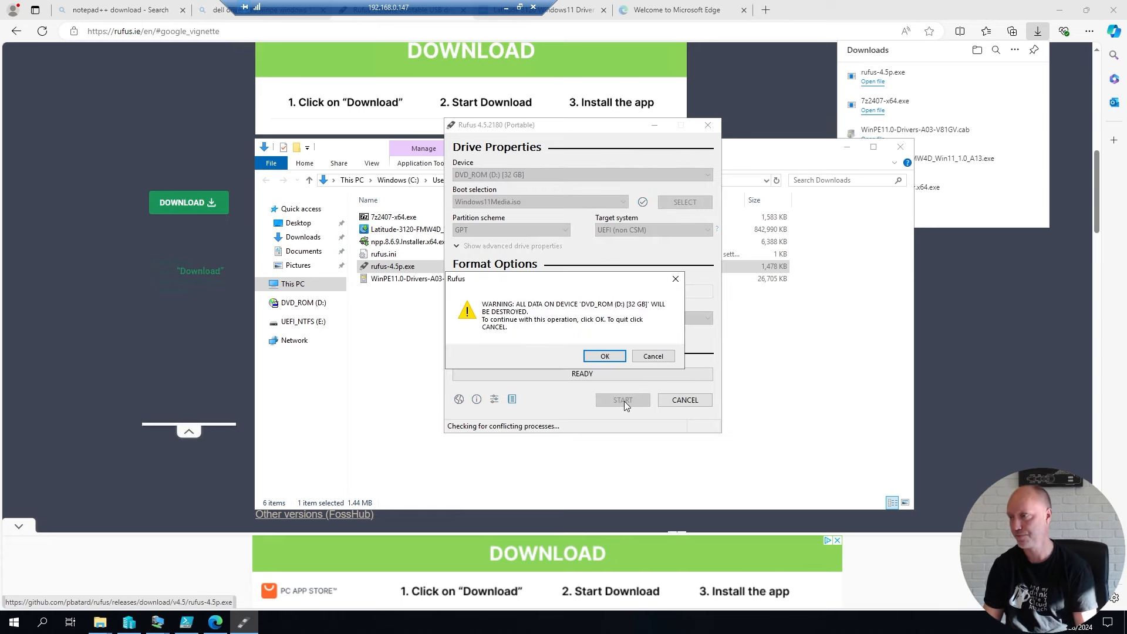
left_click(602, 356)
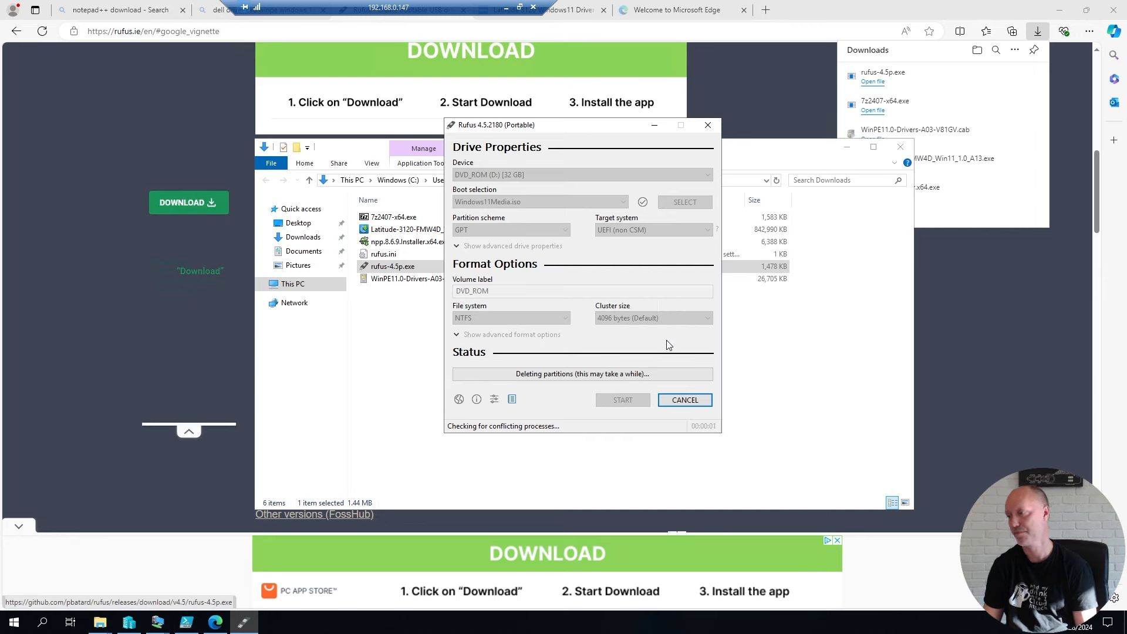